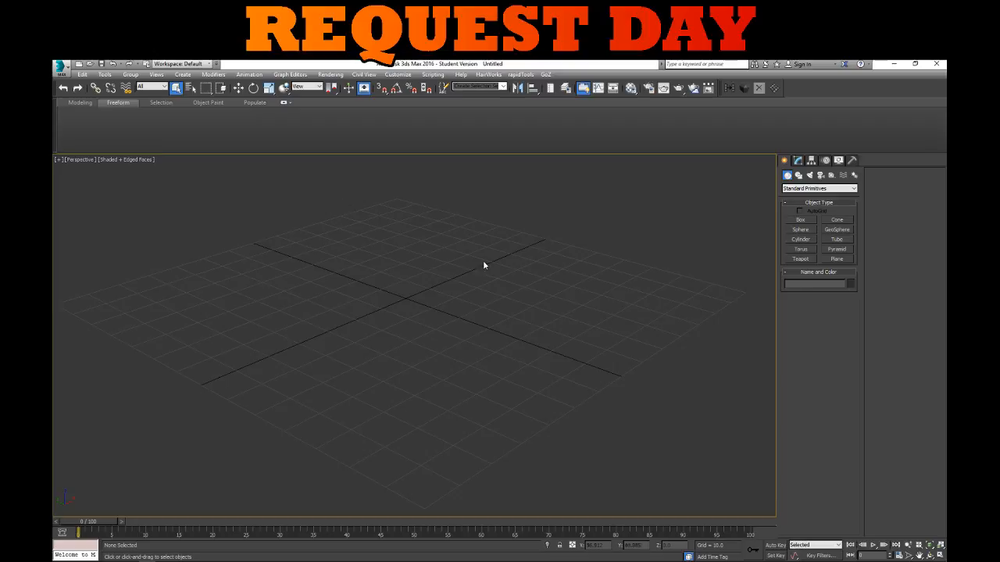
# Create a plane standing upright in the Front view, about 49 units long and 27 units wide
pyautogui.press('f')
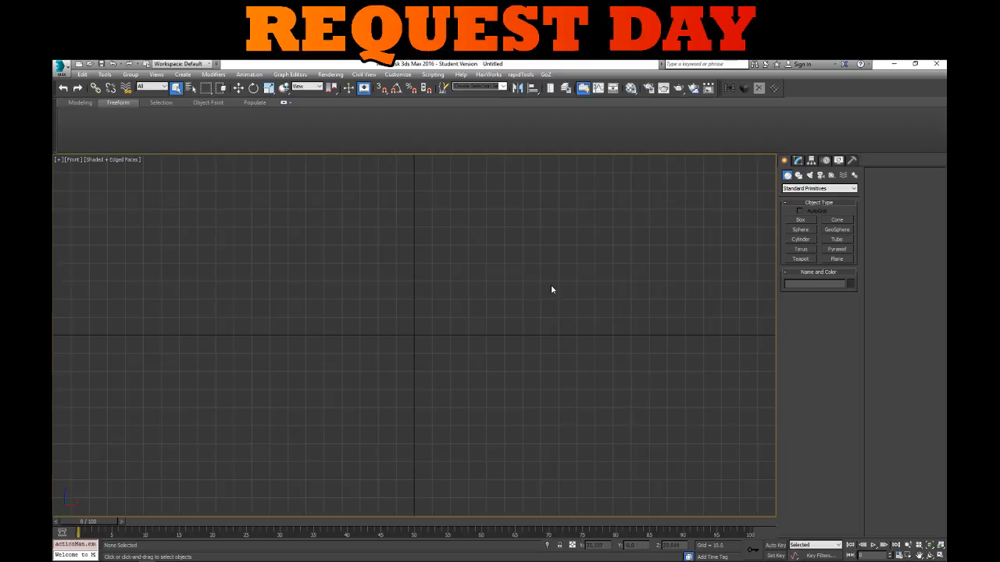
pyautogui.click(835, 260)
pyautogui.moveTo(387, 245); pyautogui.dragTo(446, 326)
pyautogui.scroll(4, 444, 326)
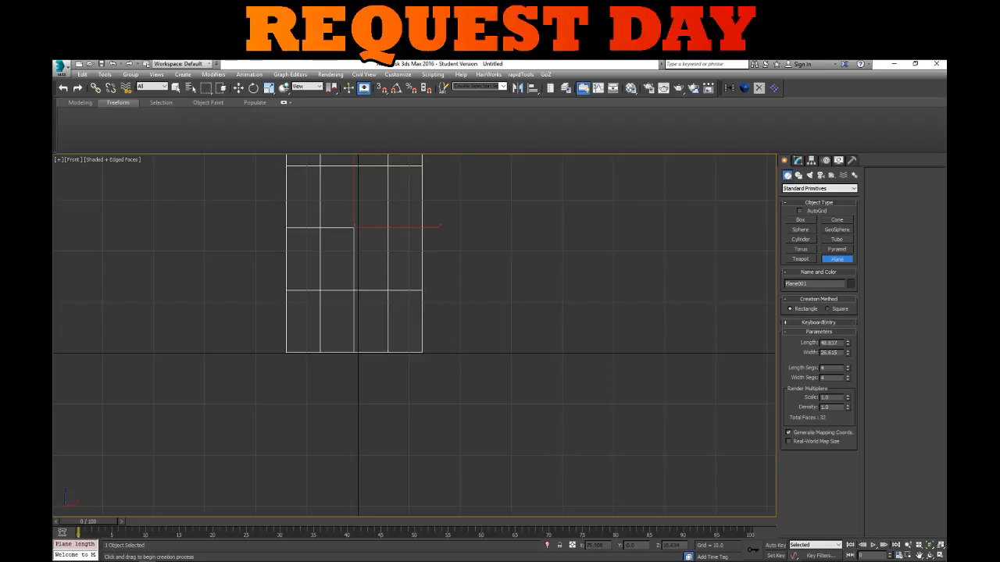
# Switch to Photoshop, open LeafTrans.tga, check its pixel dimensions in Image Size, and return to 3ds Max
pyautogui.press('super')
pyautogui.click(131, 555)
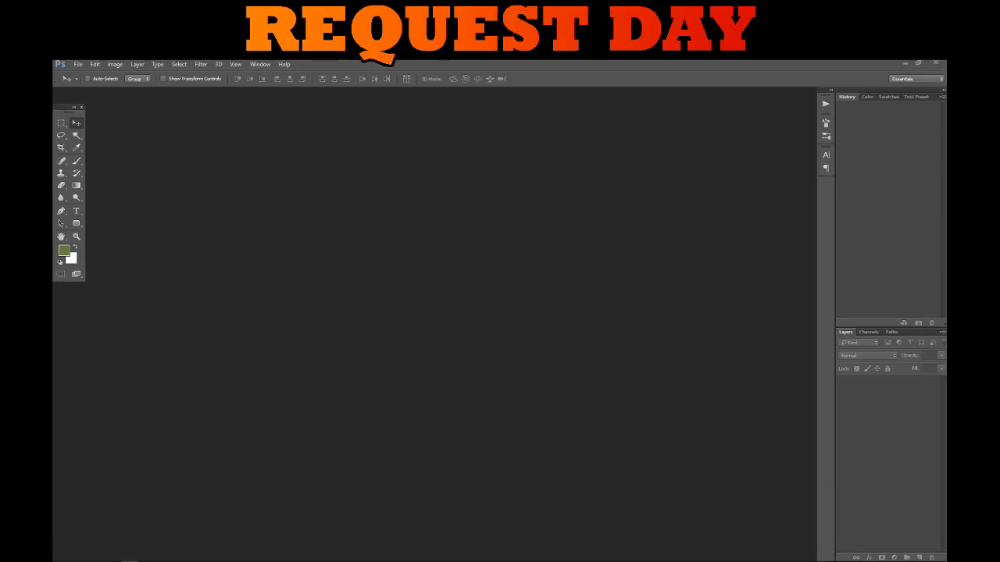
pyautogui.moveTo(920, 388); pyautogui.dragTo(439, 341)
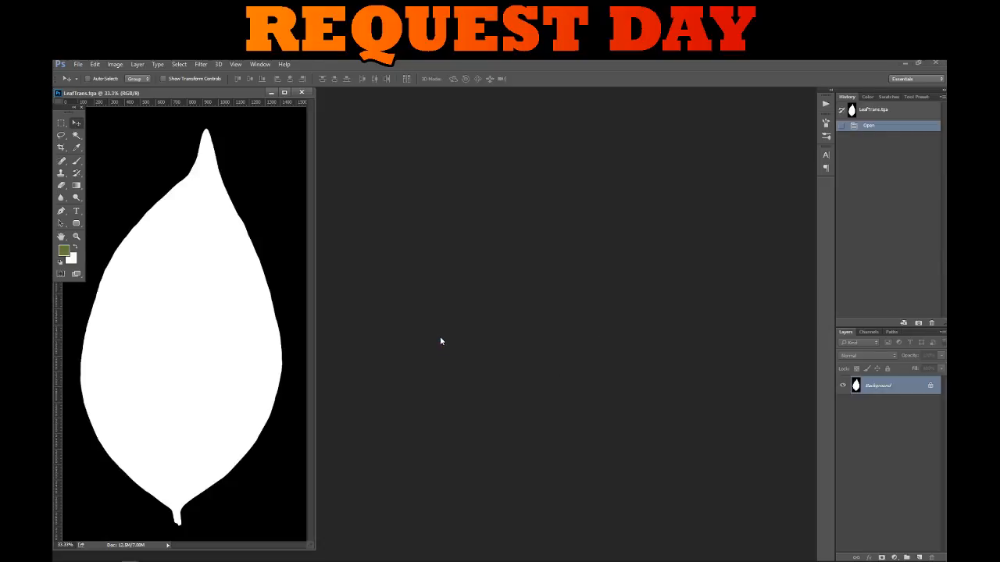
pyautogui.click(115, 64)
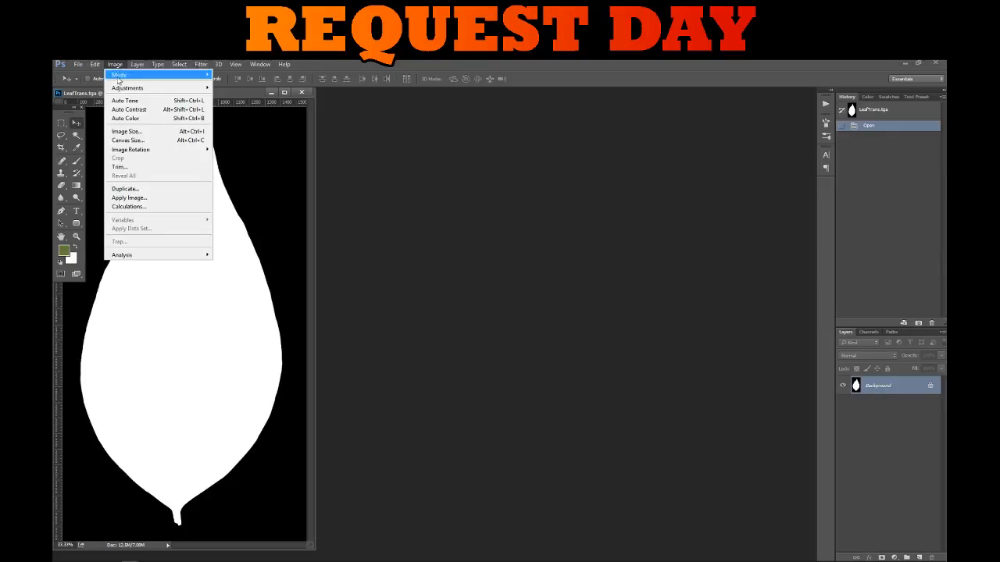
pyautogui.click(127, 131)
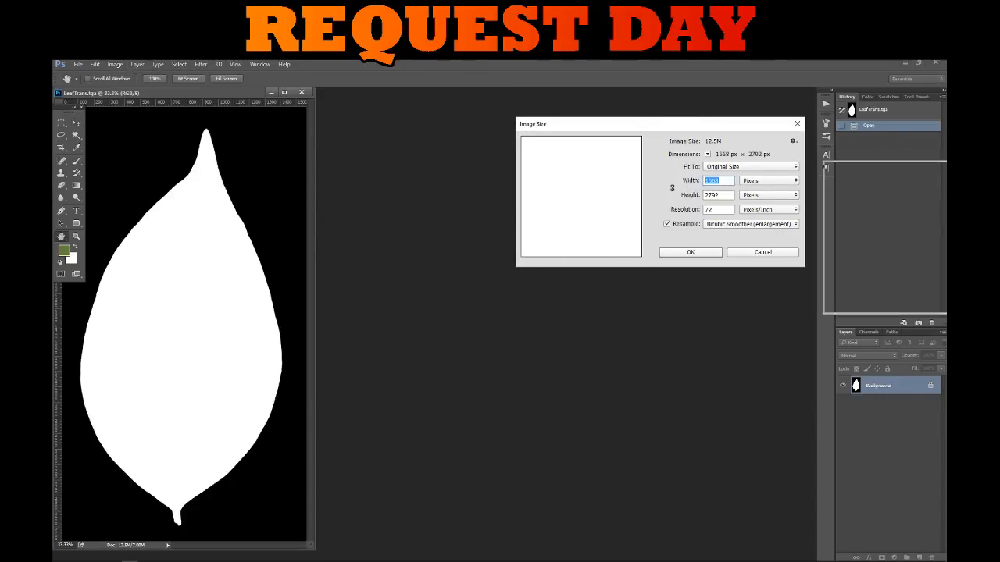
pyautogui.press('Escape')
pyautogui.press('super')
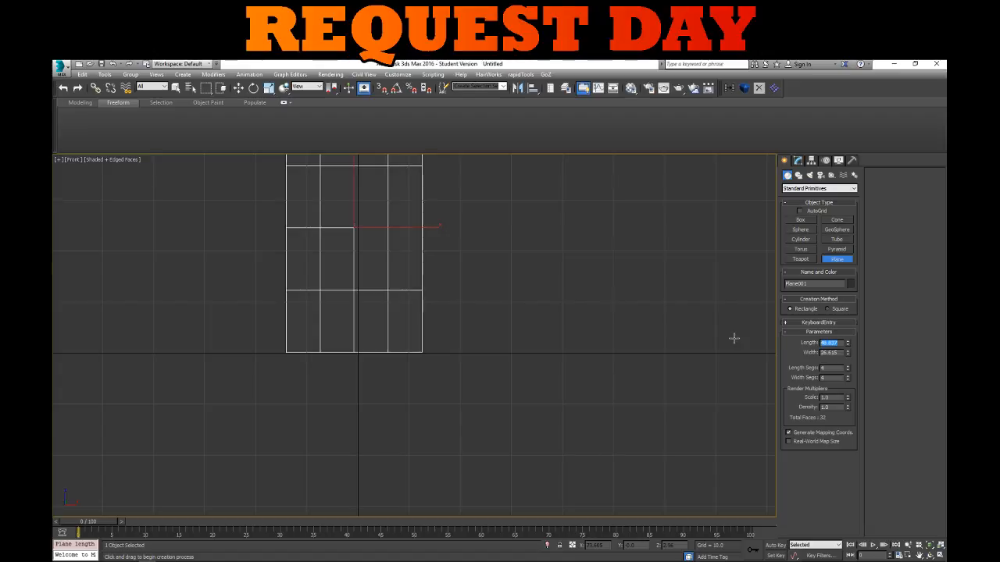
# Set the plane's length to 27.92 and width to 15.68, with one length segment and one width segment
pyautogui.write('27.92')
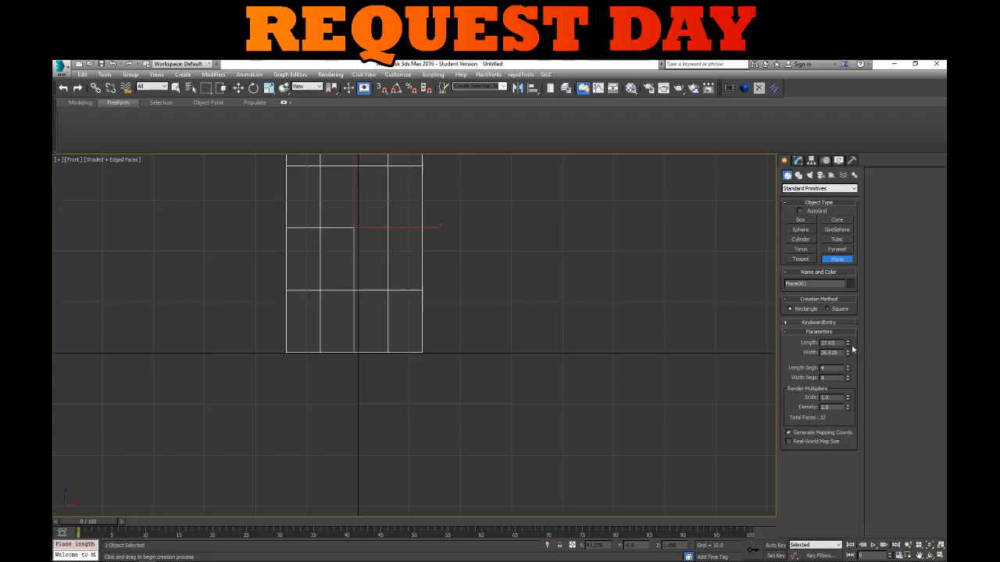
pyautogui.press('Tab')
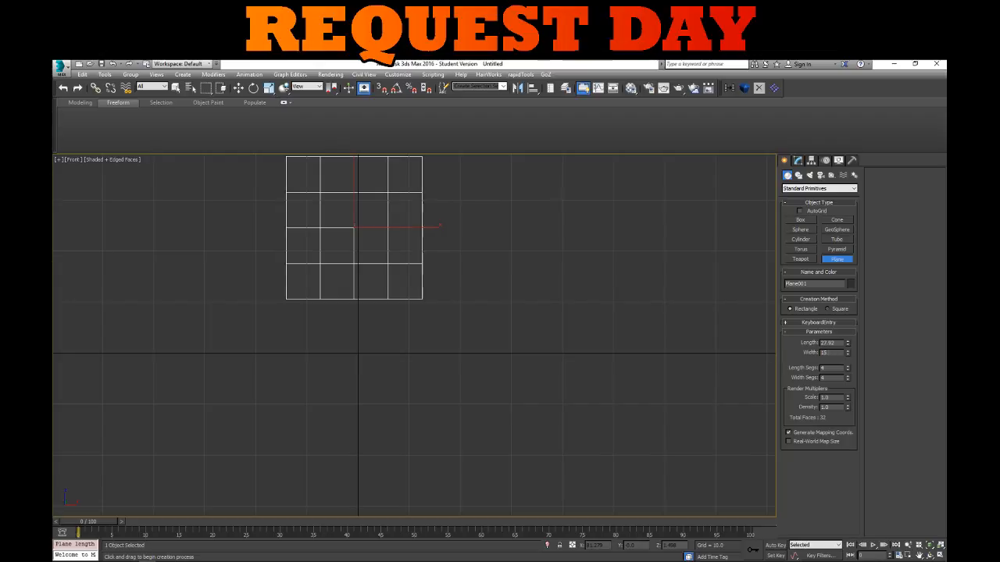
pyautogui.write('15.68')
pyautogui.press('Return')
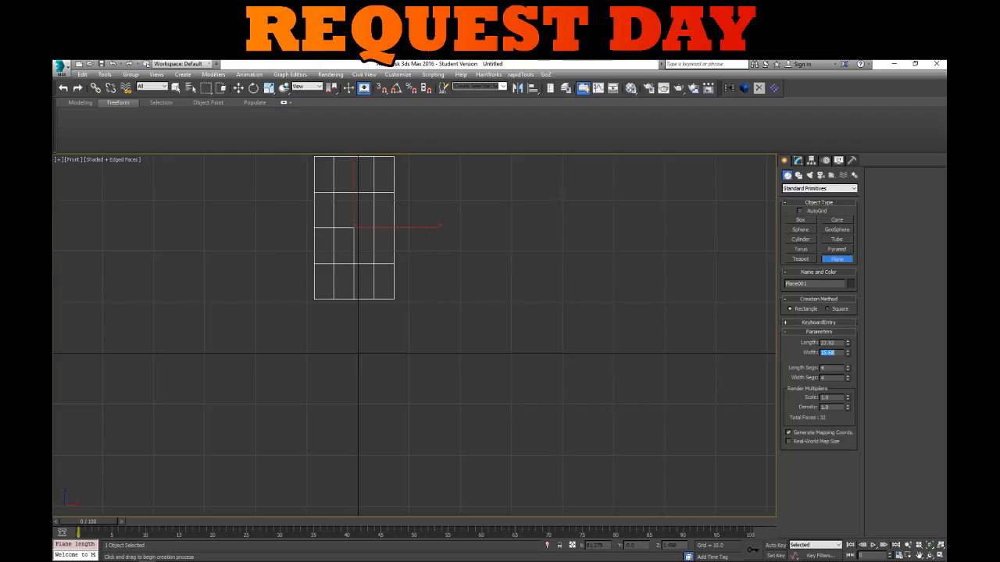
pyautogui.rightClick(847, 369)
pyautogui.rightClick(849, 378)
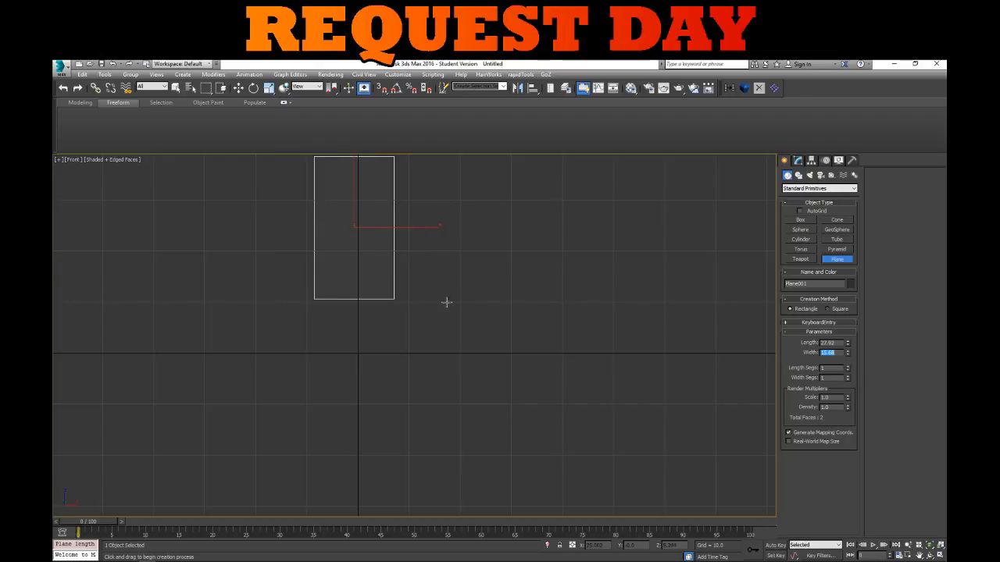
pyautogui.moveTo(447, 302); pyautogui.dragTo(469, 372, button='middle')
pyautogui.press('w')
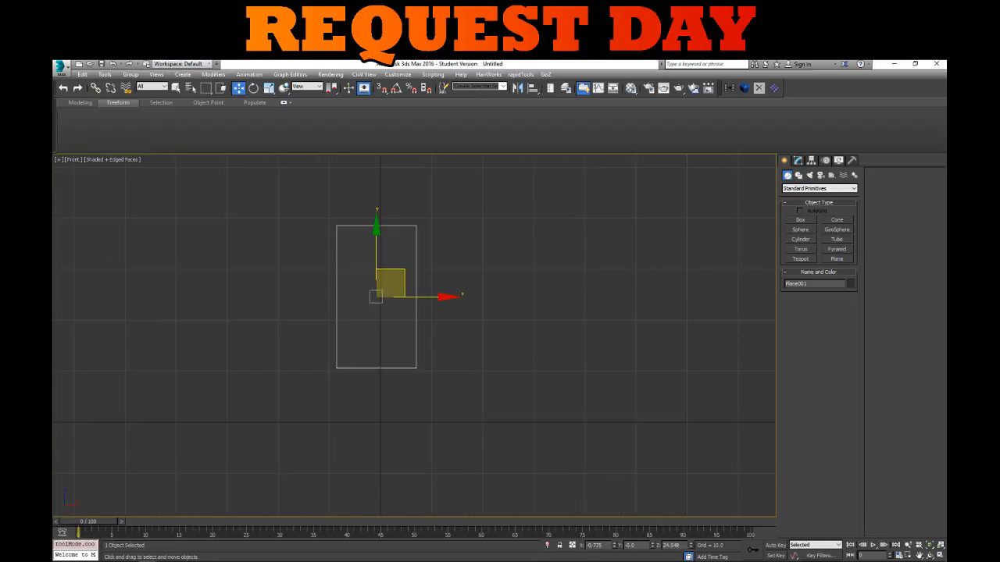
# Switch to Photoshop, close the LeafTrans.tga image, and return to 3ds Max
pyautogui.hotkey('alt', 'Tab')
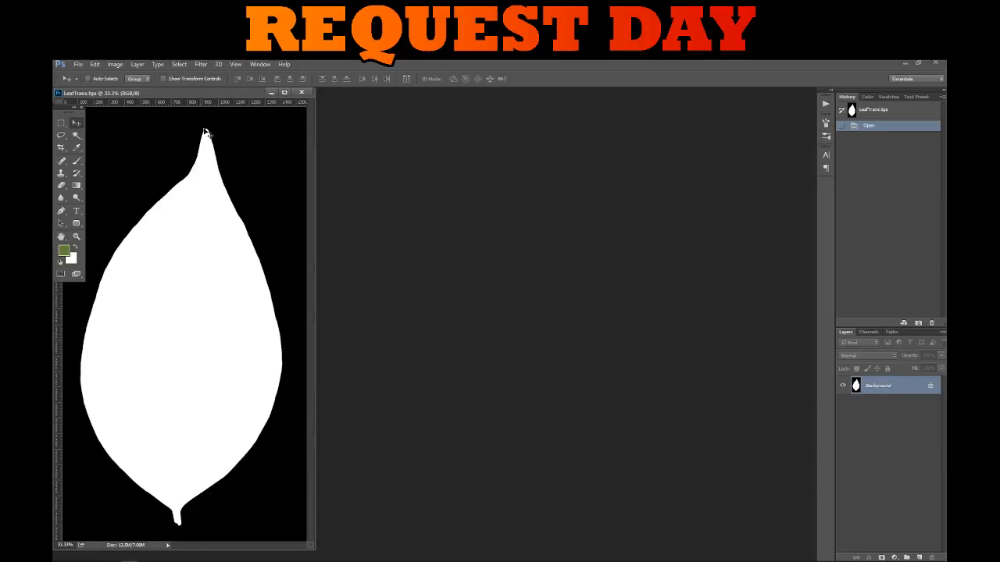
pyautogui.click(302, 92)
pyautogui.moveTo(205, 548)
pyautogui.click(150, 555)
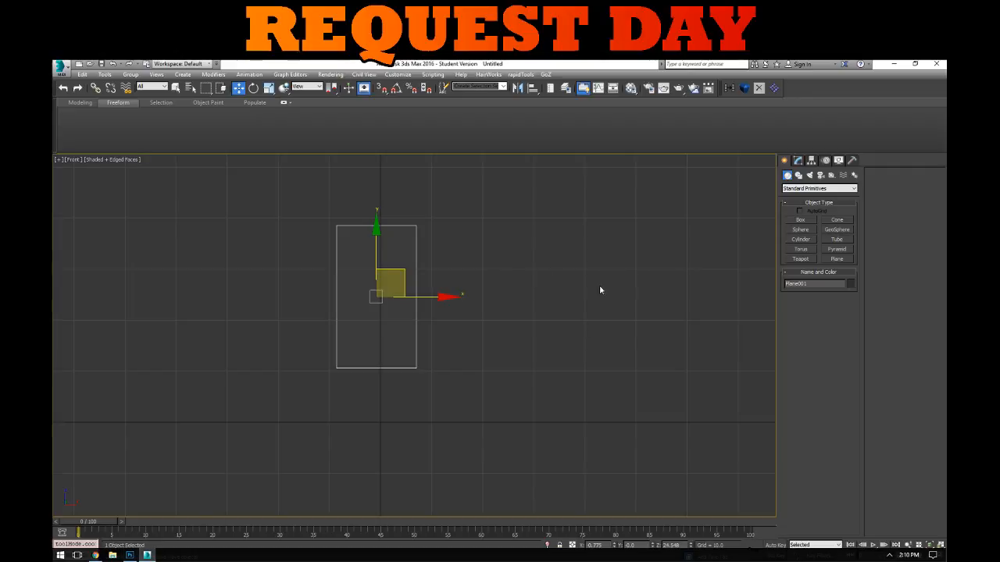
# Move the plane to about X 0.145, Z 14.3 so it stands over the origin, and view it in perspective
pyautogui.moveTo(398, 234); pyautogui.dragTo(402, 285)
pyautogui.press('p')
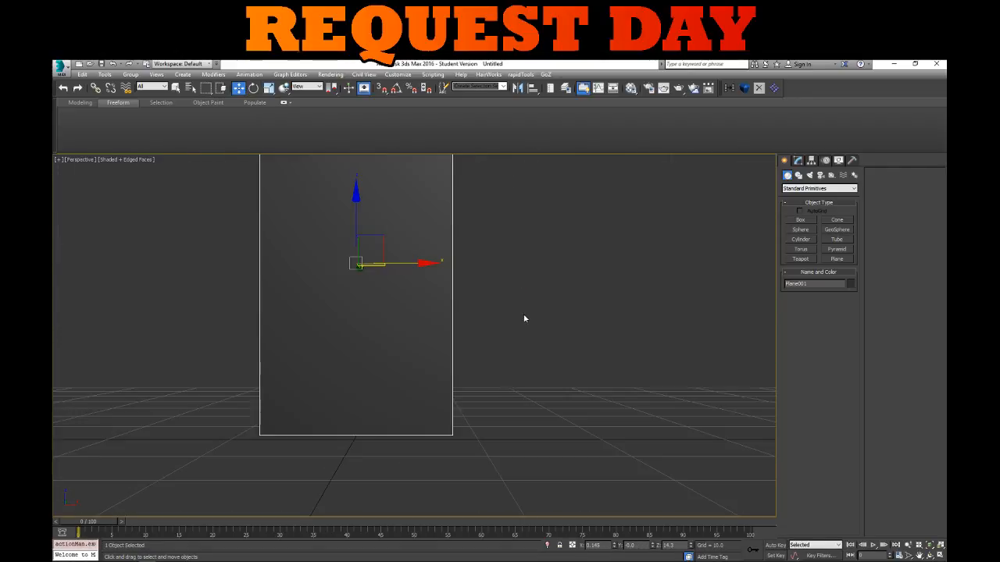
pyautogui.keyDown('alt'); pyautogui.moveTo(559, 308); pyautogui.dragTo(460, 352, button='middle'); pyautogui.keyUp('alt')
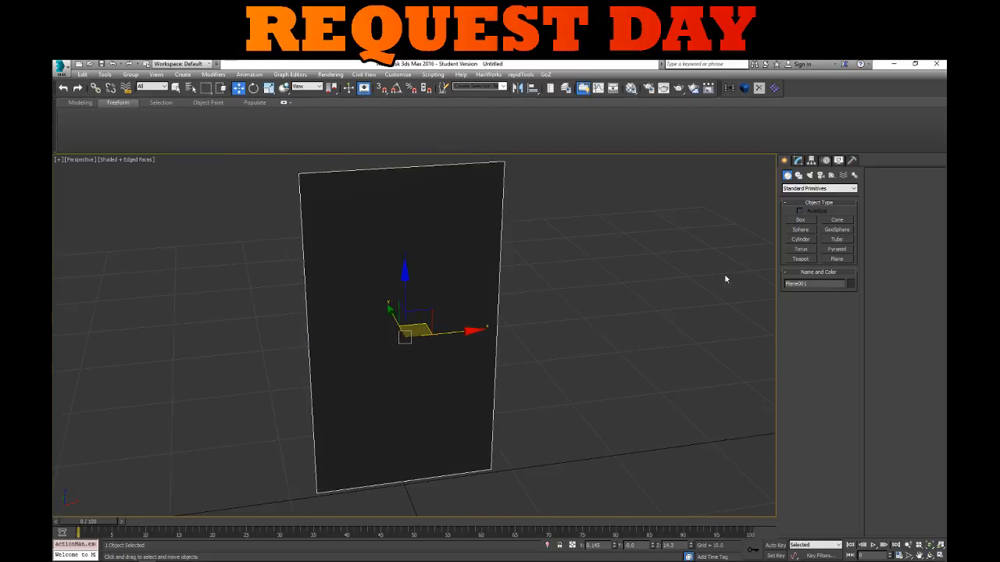
pyautogui.moveTo(526, 340)
pyautogui.keyDown('alt'); pyautogui.mouseDown(button='middle')
pyautogui.moveTo(520, 328)
pyautogui.moveTo(580, 350)
pyautogui.moveTo(516, 337)
pyautogui.mouseUp(button='middle'); pyautogui.keyUp('alt')
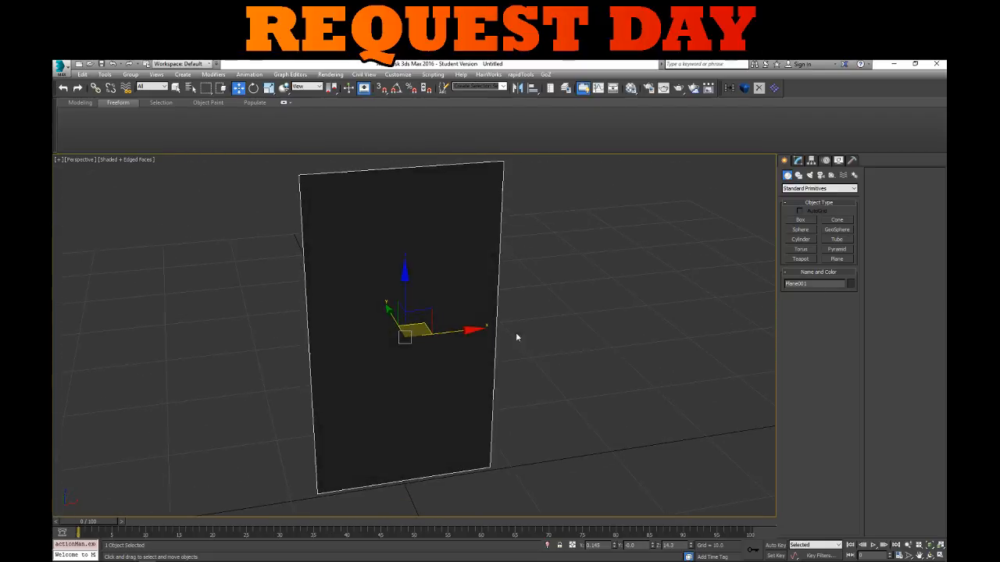
pyautogui.moveTo(390, 306)
pyautogui.keyDown('alt'); pyautogui.mouseDown(button='middle')
pyautogui.moveTo(371, 283)
pyautogui.moveTo(387, 305)
pyautogui.mouseUp(button='middle'); pyautogui.keyUp('alt')
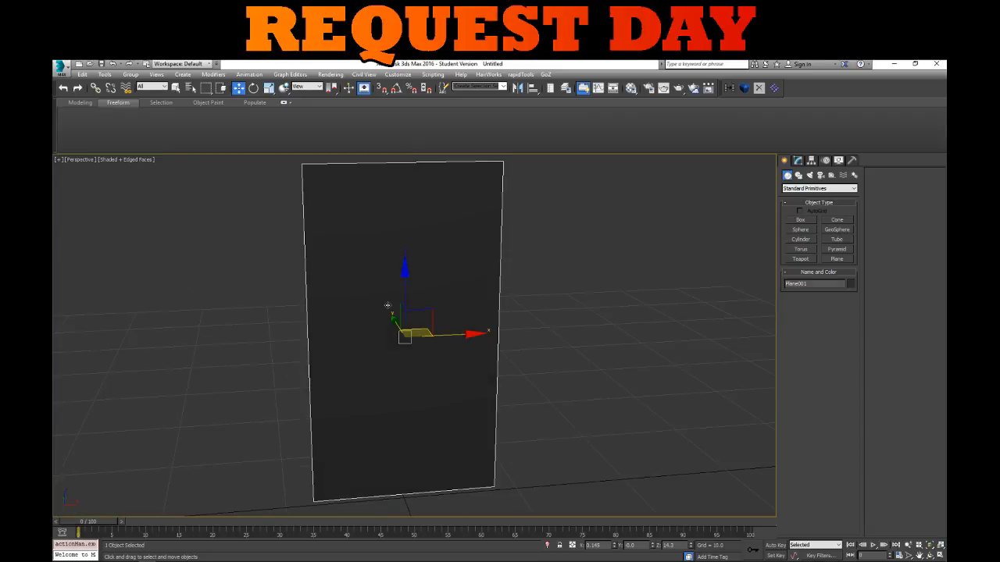
pyautogui.moveTo(471, 295)
pyautogui.keyDown('alt'); pyautogui.mouseDown(button='middle')
pyautogui.moveTo(609, 289)
pyautogui.moveTo(477, 280)
pyautogui.mouseUp(button='middle'); pyautogui.keyUp('alt')
# Assign the first sample material to the plane, naming it HP_Leaf and enabling realistic material display in the viewport
pyautogui.press('m')
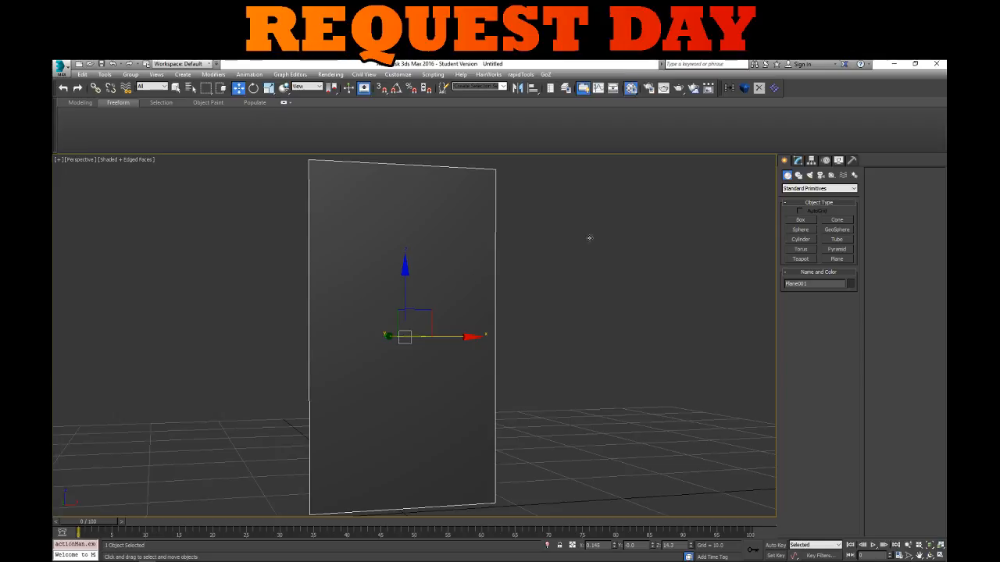
pyautogui.moveTo(622, 198); pyautogui.dragTo(371, 283)
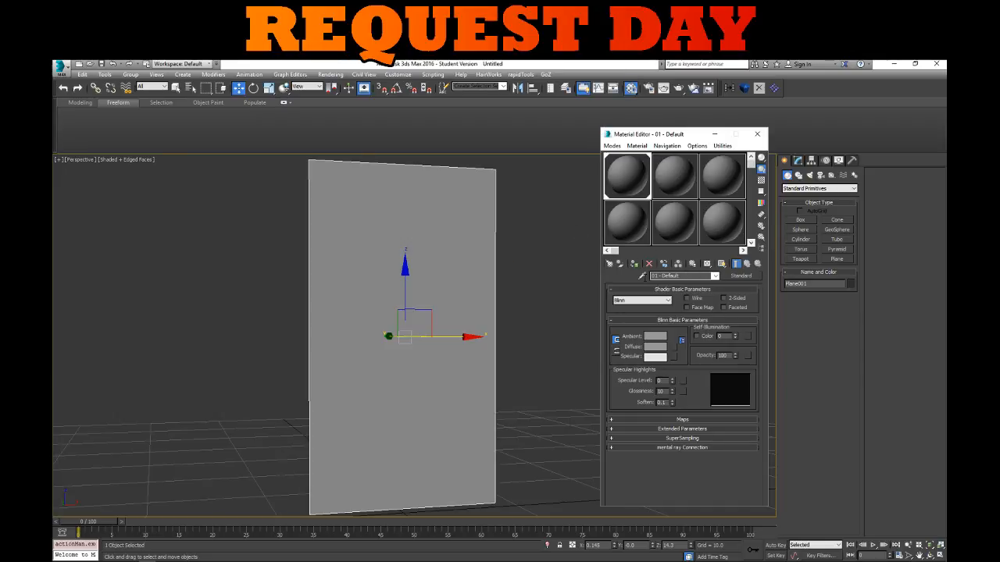
pyautogui.moveTo(681, 276); pyautogui.dragTo(410, 281)
pyautogui.write('HP_Leaf')
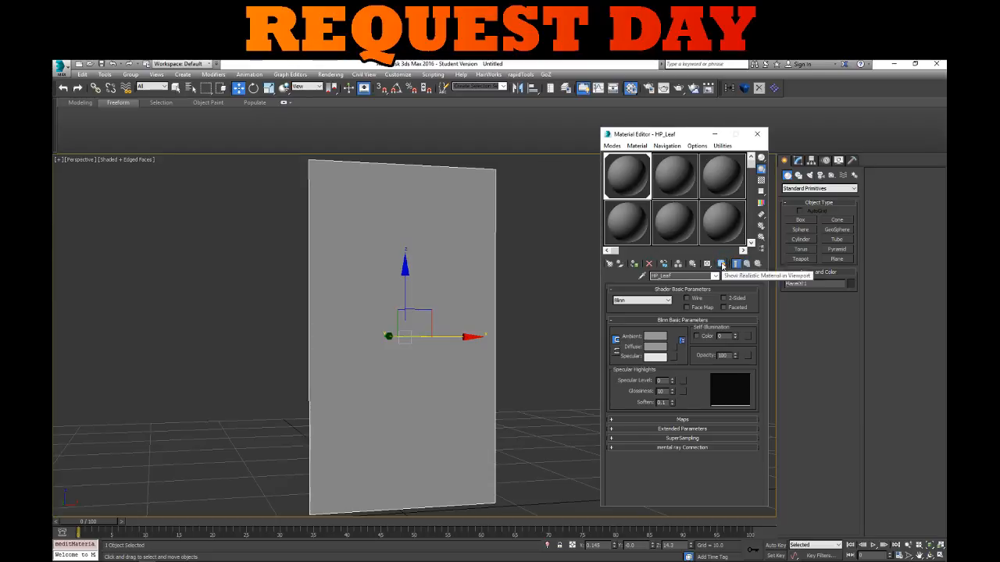
pyautogui.click(721, 264)
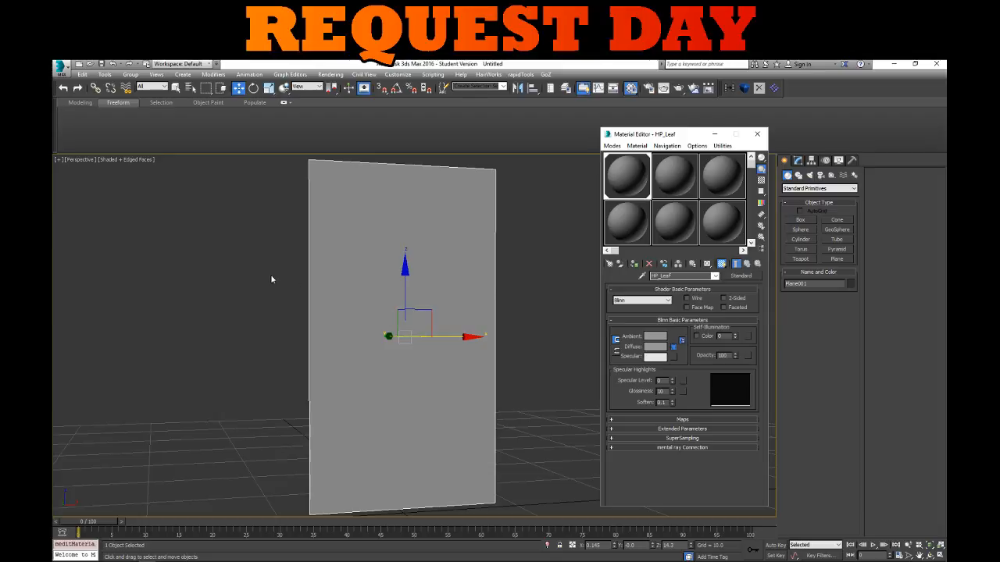
# Load LeafColor.tga from the Tree project's Textures folder as the HP_Leaf material's diffuse bitmap
pyautogui.click(673, 346)
pyautogui.doubleClick(420, 209)
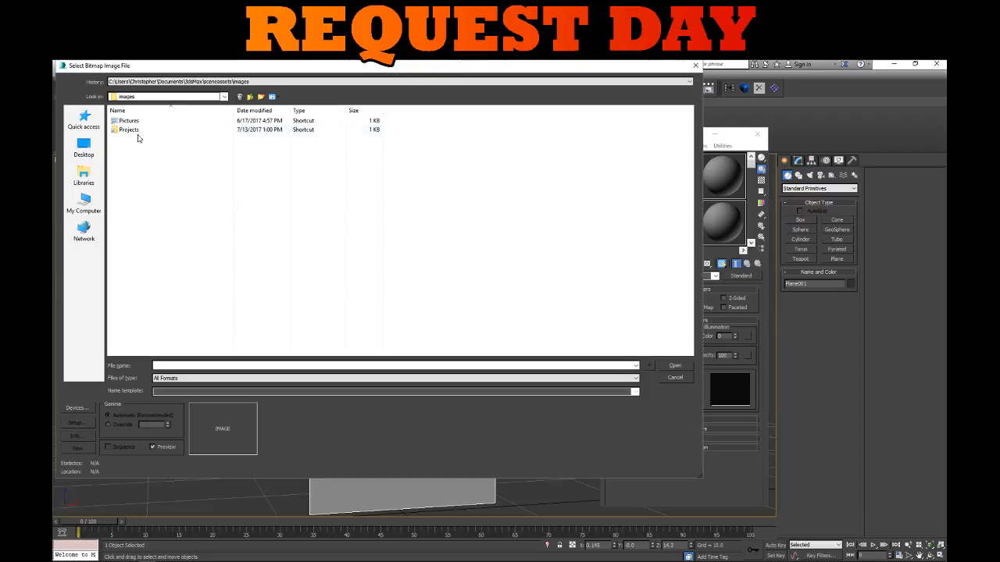
pyautogui.doubleClick(132, 130)
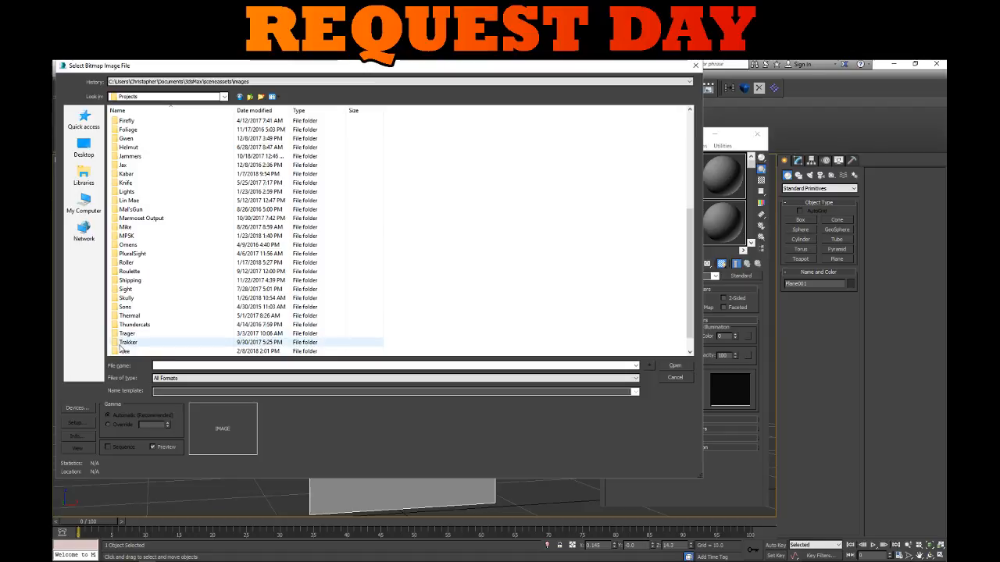
pyautogui.doubleClick(121, 350)
pyautogui.doubleClick(133, 131)
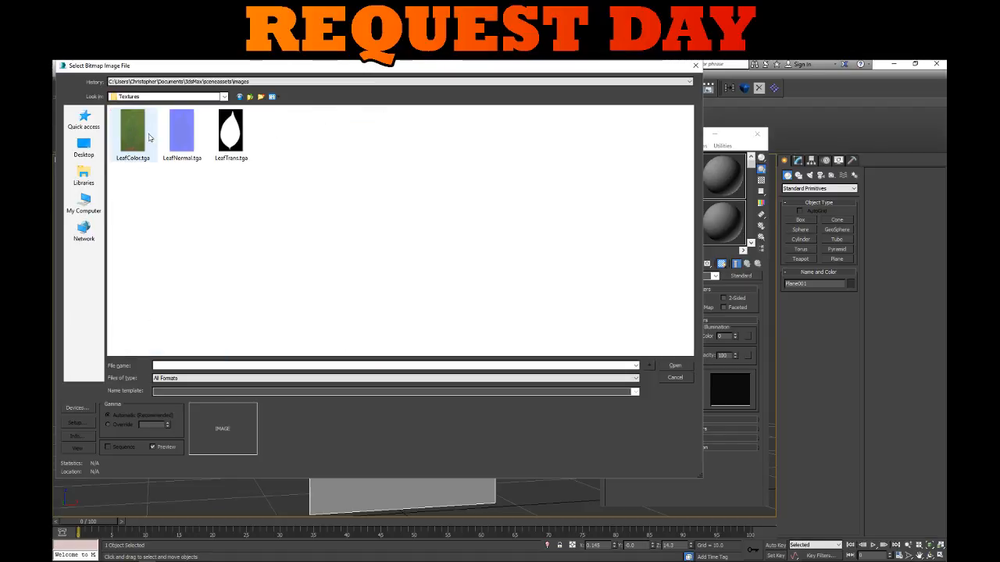
pyautogui.doubleClick(133, 136)
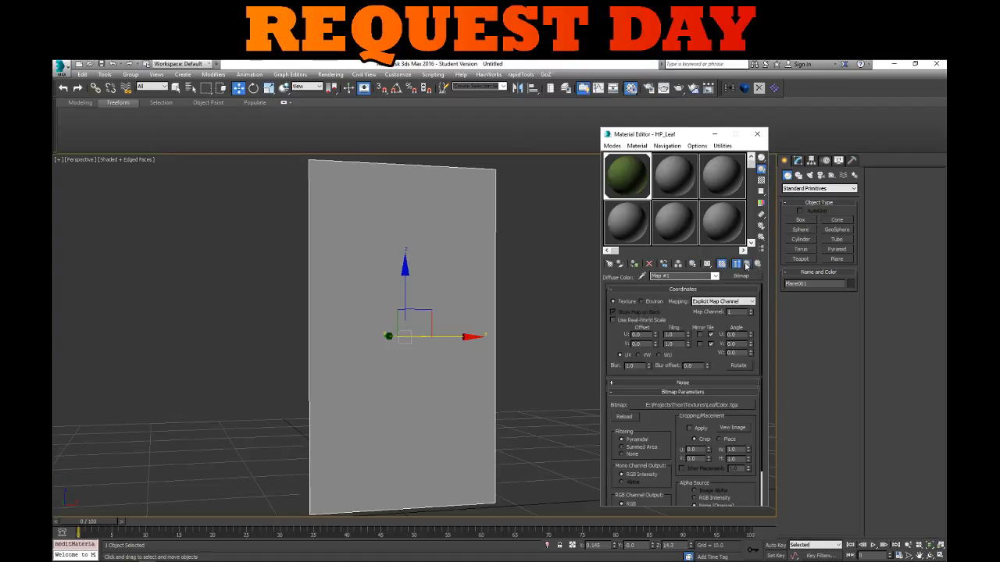
pyautogui.click(746, 265)
# Make the HP_Leaf material 2-Sided
pyautogui.keyDown('alt'); pyautogui.moveTo(353, 378); pyautogui.dragTo(181, 379, button='middle'); pyautogui.keyUp('alt')
pyautogui.click(724, 298)
pyautogui.keyDown('alt'); pyautogui.moveTo(584, 312); pyautogui.dragTo(547, 302, button='middle'); pyautogui.keyUp('alt')
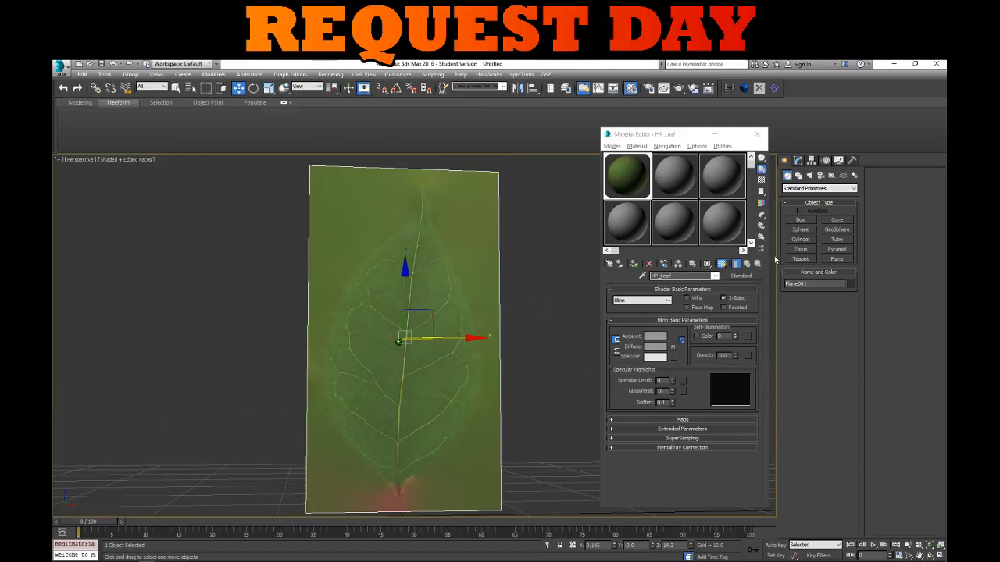
pyautogui.click(747, 265)
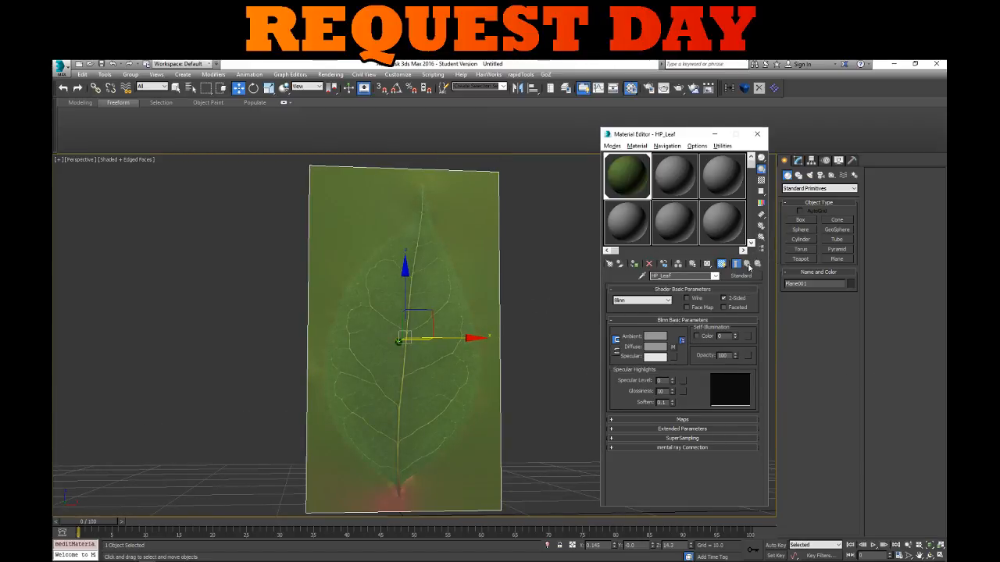
# Load LeafTrans.tga as a bitmap in the Opacity map of the HP_Leaf material
pyautogui.click(670, 421)
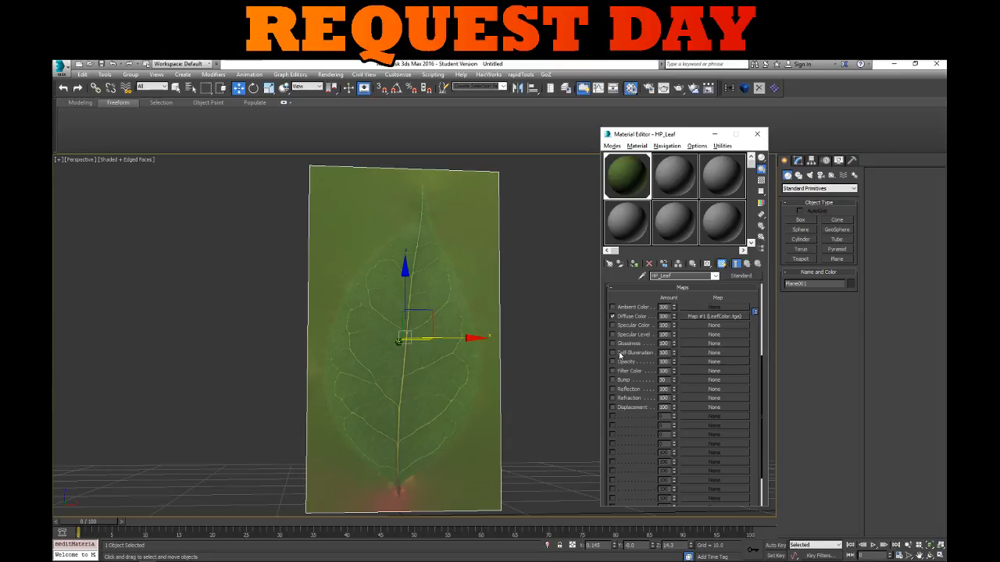
pyautogui.click(689, 362)
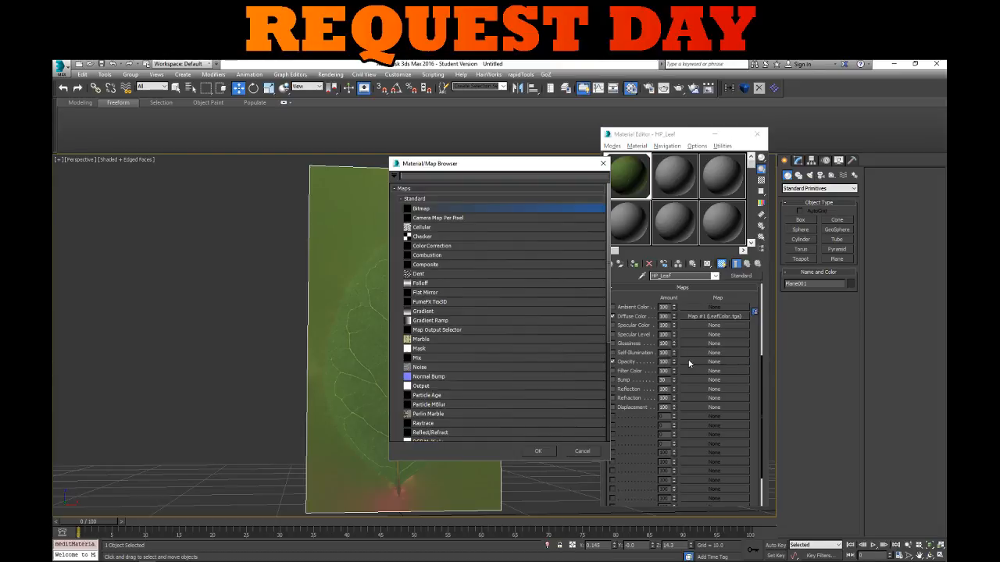
pyautogui.doubleClick(430, 211)
pyautogui.click(222, 130)
pyautogui.doubleClick(222, 130)
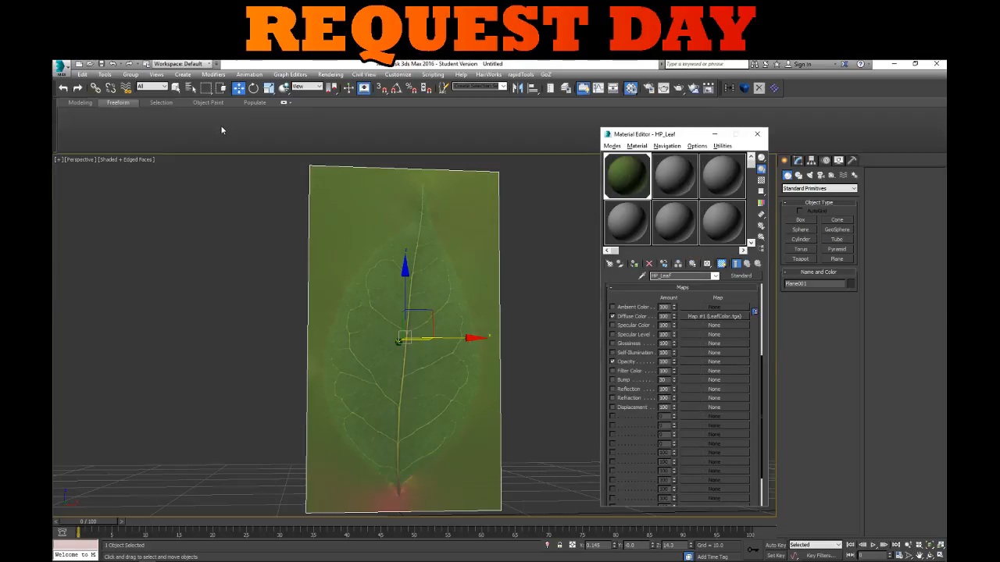
pyautogui.click(746, 264)
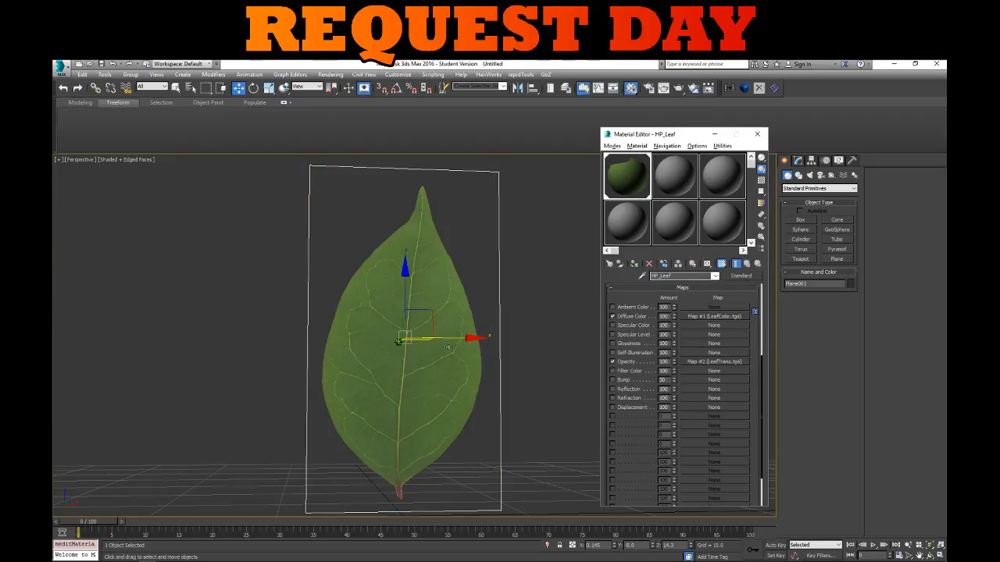
# Deselect the plane and examine the textured leaf and its cut-out edges from several angles and distances
pyautogui.moveTo(449, 357); pyautogui.dragTo(431, 299, button='middle')
pyautogui.moveTo(431, 298)
pyautogui.keyDown('alt'); pyautogui.mouseDown(button='middle')
pyautogui.moveTo(406, 299)
pyautogui.moveTo(403, 285)
pyautogui.moveTo(437, 288)
pyautogui.mouseUp(button='middle'); pyautogui.keyUp('alt')
pyautogui.moveTo(436, 288); pyautogui.dragTo(403, 367, button='middle')
pyautogui.click(524, 319)
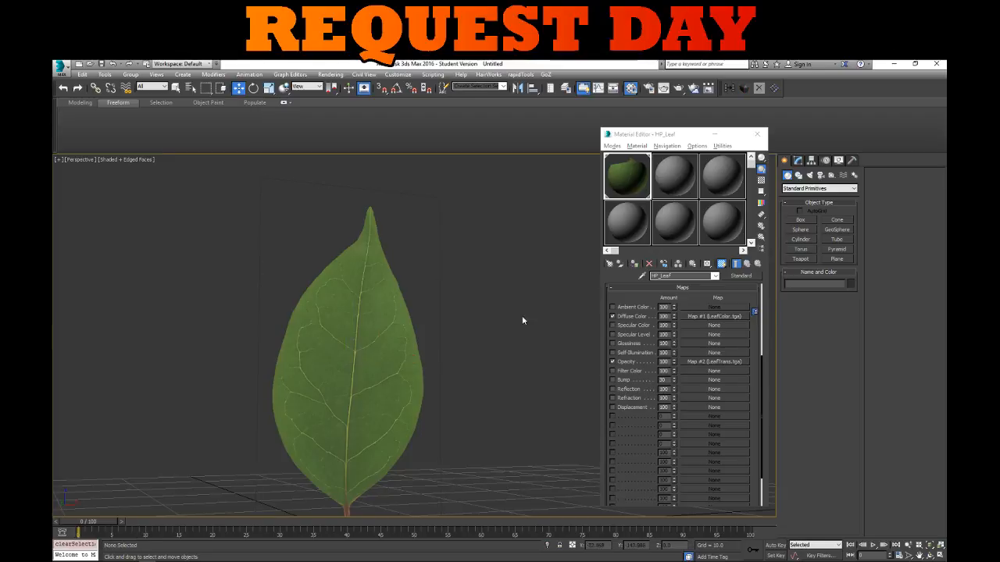
pyautogui.keyDown('alt'); pyautogui.moveTo(524, 320); pyautogui.dragTo(491, 341, button='middle'); pyautogui.keyUp('alt')
pyautogui.scroll(5, 422, 308)
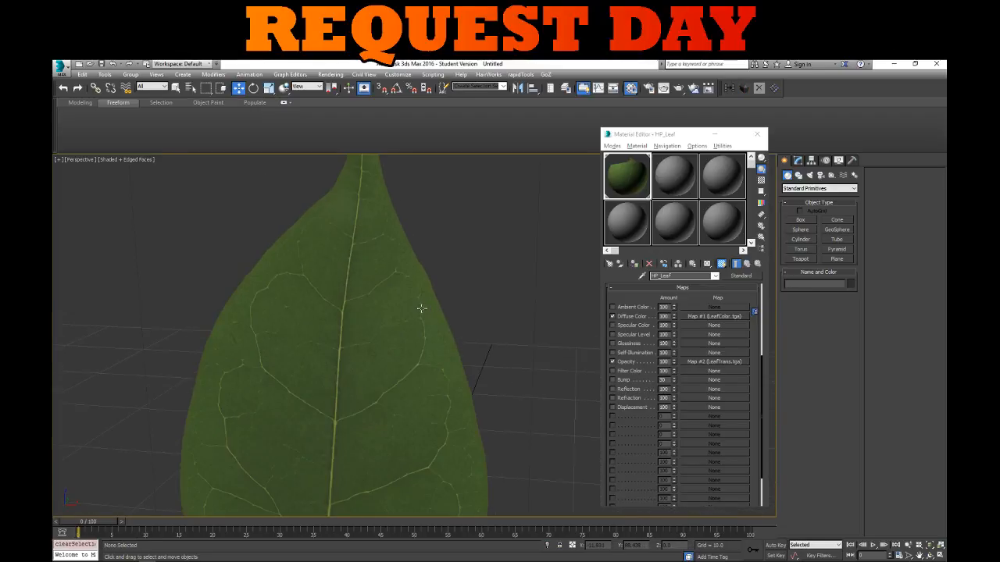
pyautogui.keyDown('alt'); pyautogui.moveTo(420, 308); pyautogui.dragTo(408, 208, button='middle'); pyautogui.keyUp('alt')
pyautogui.scroll(-5, 422, 301)
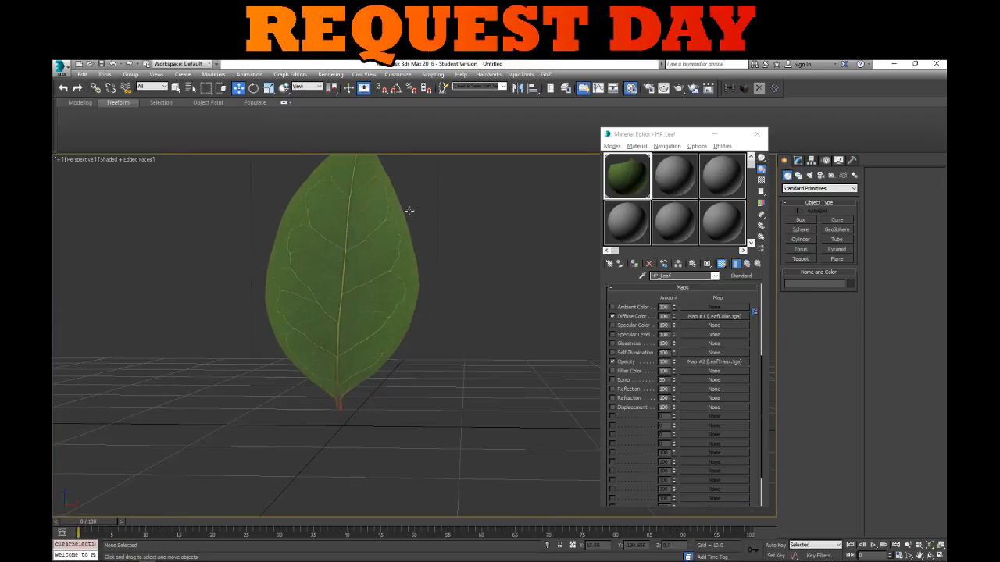
# Enable the HP_Leaf material's Bump map at an amount of 100 and assign a Normal Bump map to it
pyautogui.click(613, 379)
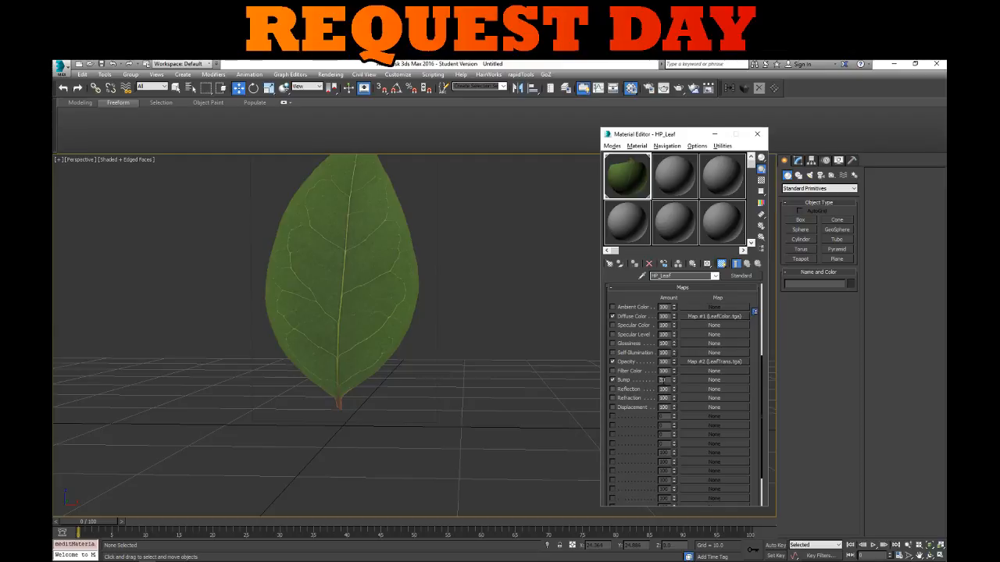
pyautogui.click(687, 380)
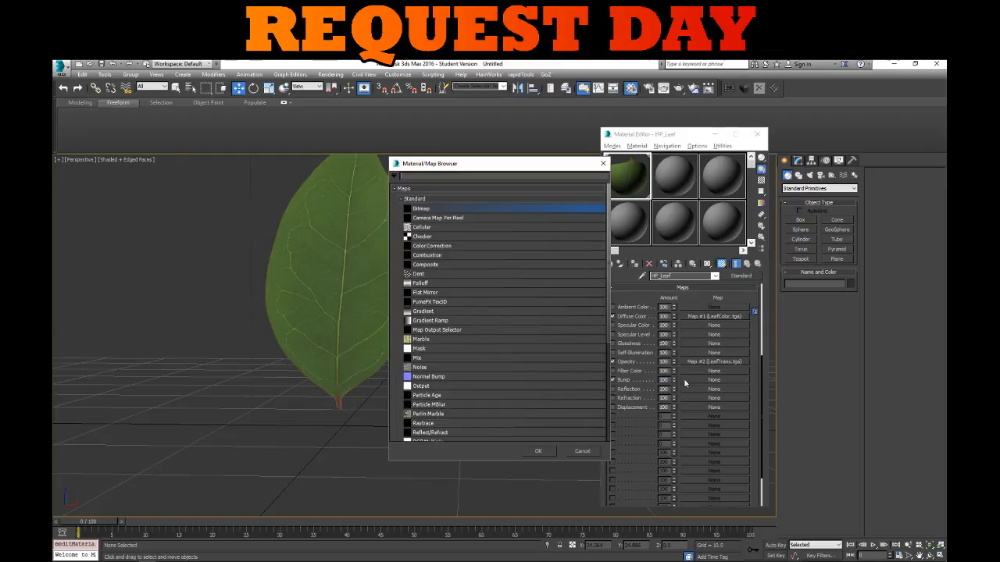
pyautogui.doubleClick(422, 377)
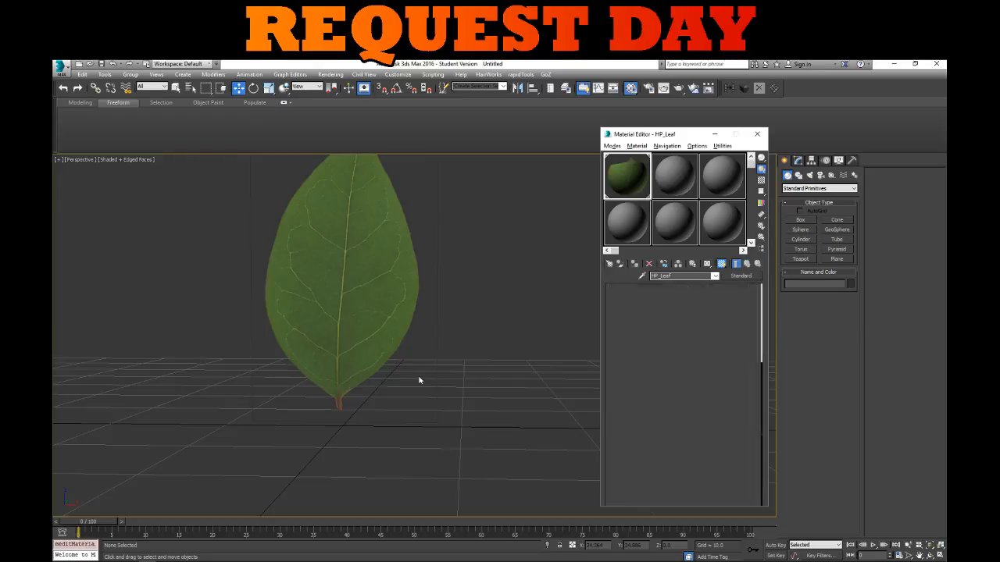
# Load LeafNormal.tga as a bitmap in the Normal Bump's Normal slot and return to the HP_Leaf material
pyautogui.click(662, 302)
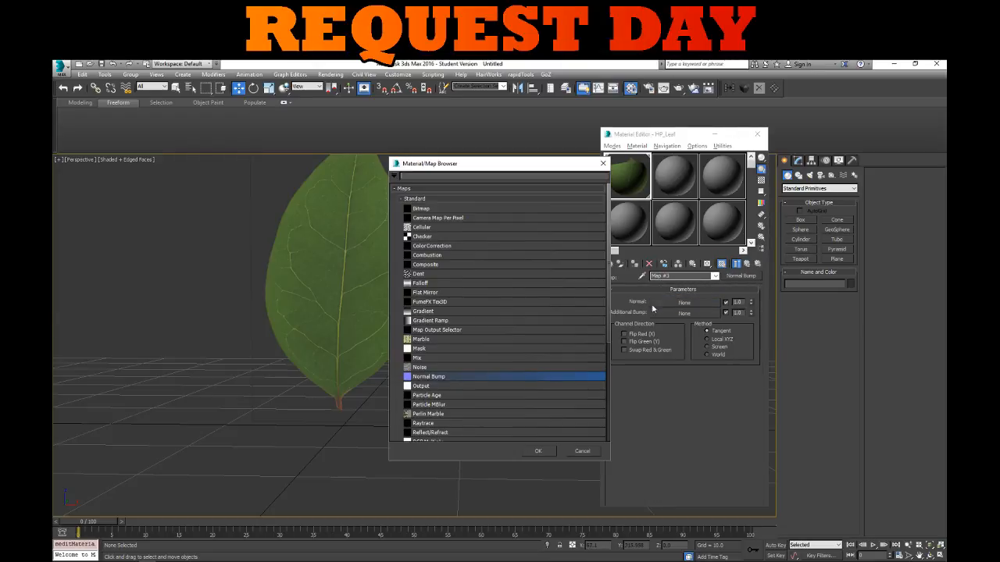
pyautogui.doubleClick(439, 208)
pyautogui.click(185, 147)
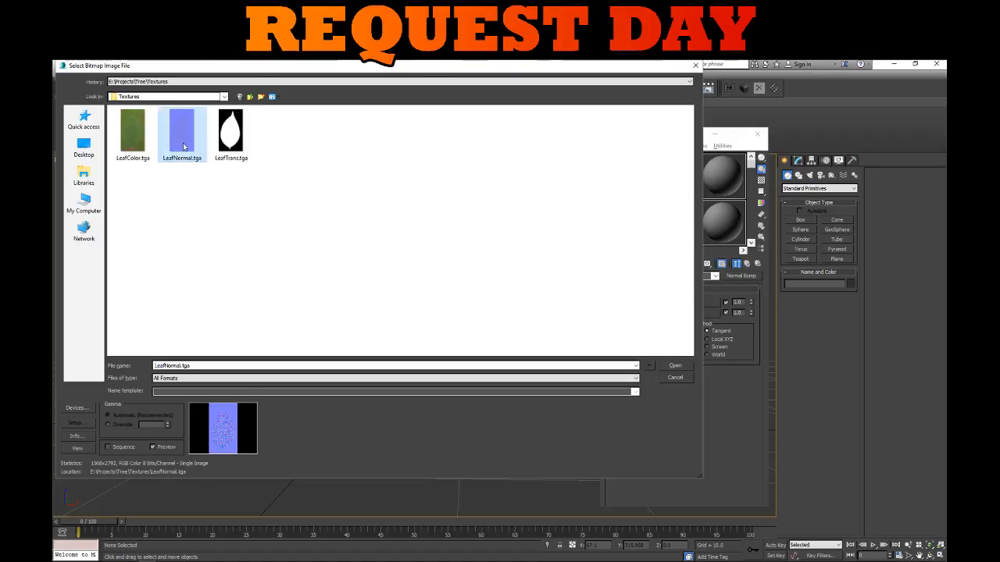
pyautogui.doubleClick(184, 146)
pyautogui.click(747, 265)
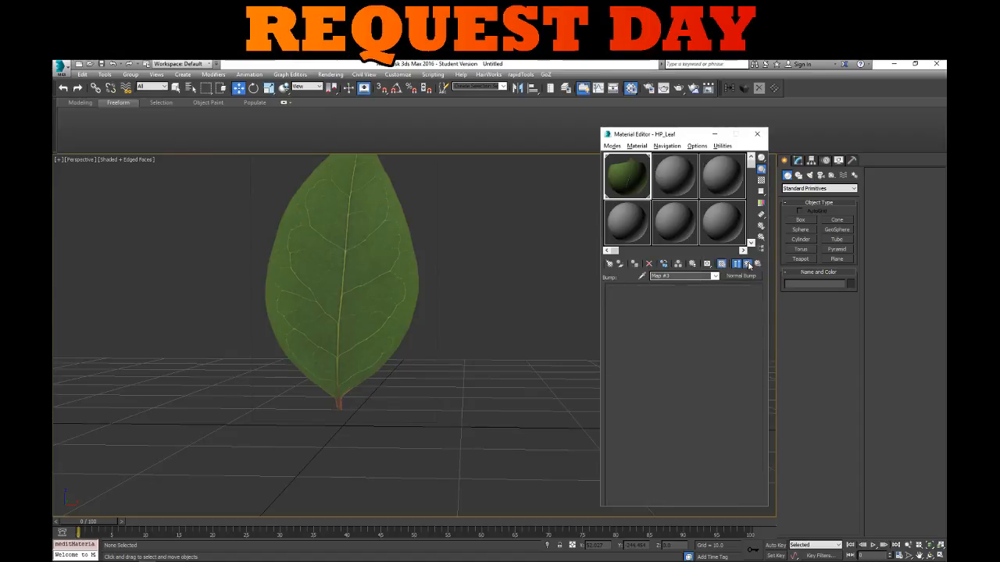
pyautogui.click(747, 265)
# Lower the HP_Leaf material's bump amount to about 20
pyautogui.scroll(8, 420, 288)
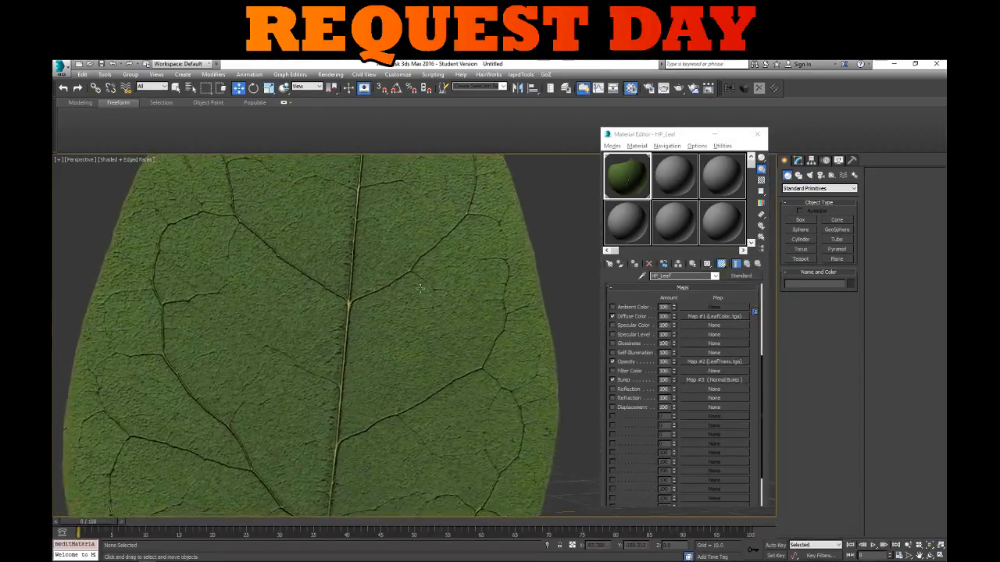
pyautogui.scroll(-8, 420, 288)
pyautogui.scroll(12, 367, 308)
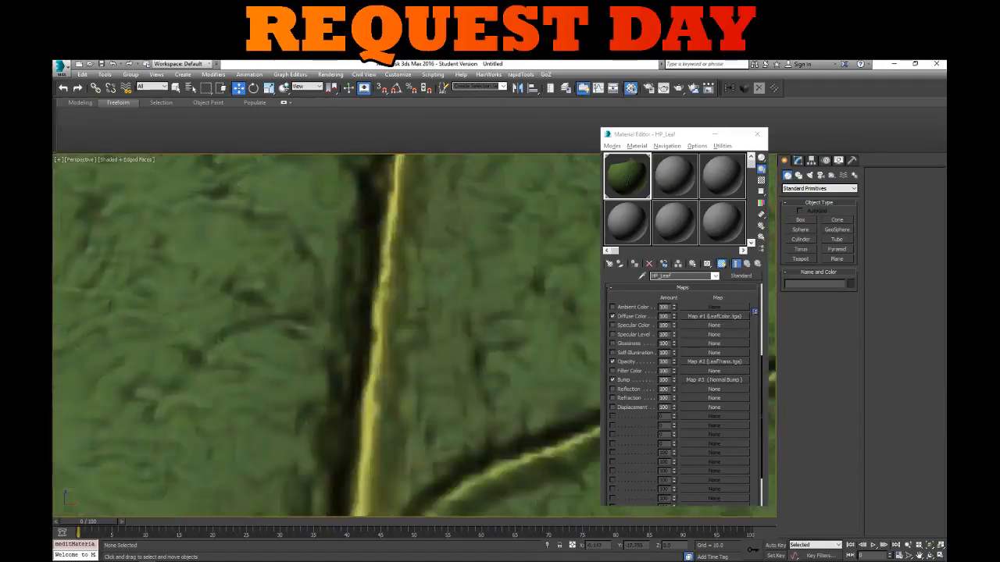
pyautogui.scroll(2, 385, 260)
pyautogui.press('z')
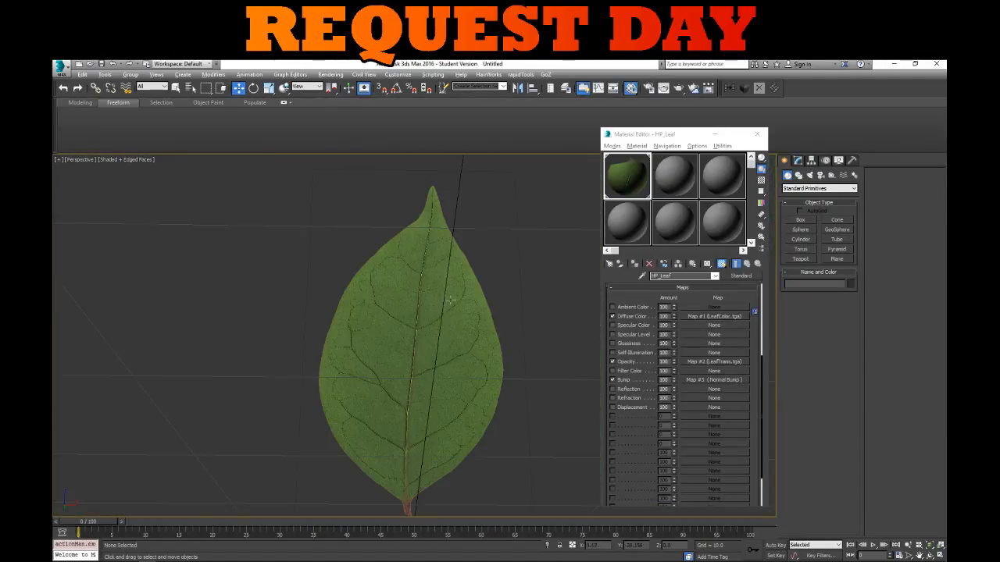
pyautogui.scroll(10, 449, 306)
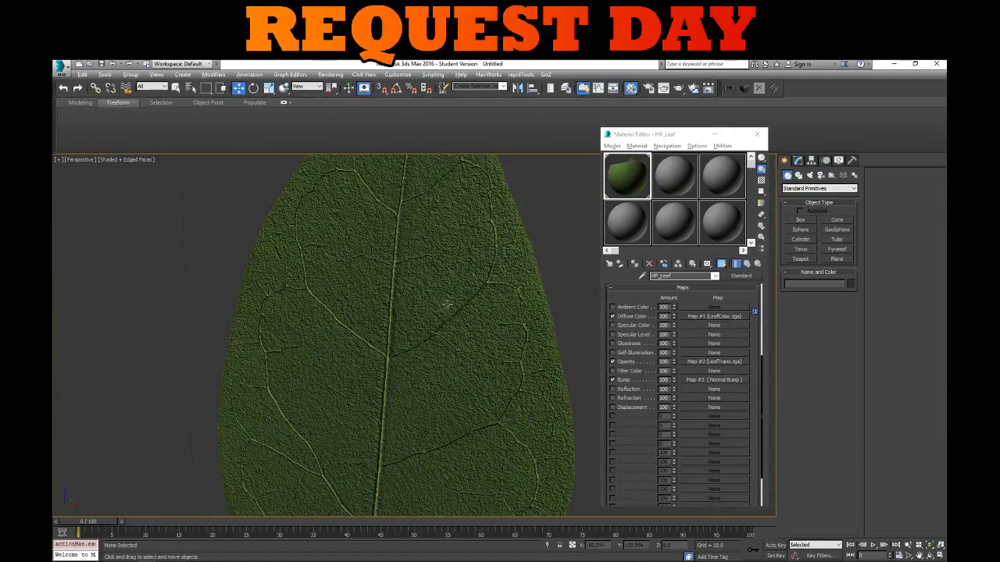
pyautogui.moveTo(449, 306)
pyautogui.keyDown('alt'); pyautogui.mouseDown(button='middle')
pyautogui.moveTo(468, 314)
pyautogui.moveTo(461, 305)
pyautogui.mouseUp(button='middle'); pyautogui.keyUp('alt')
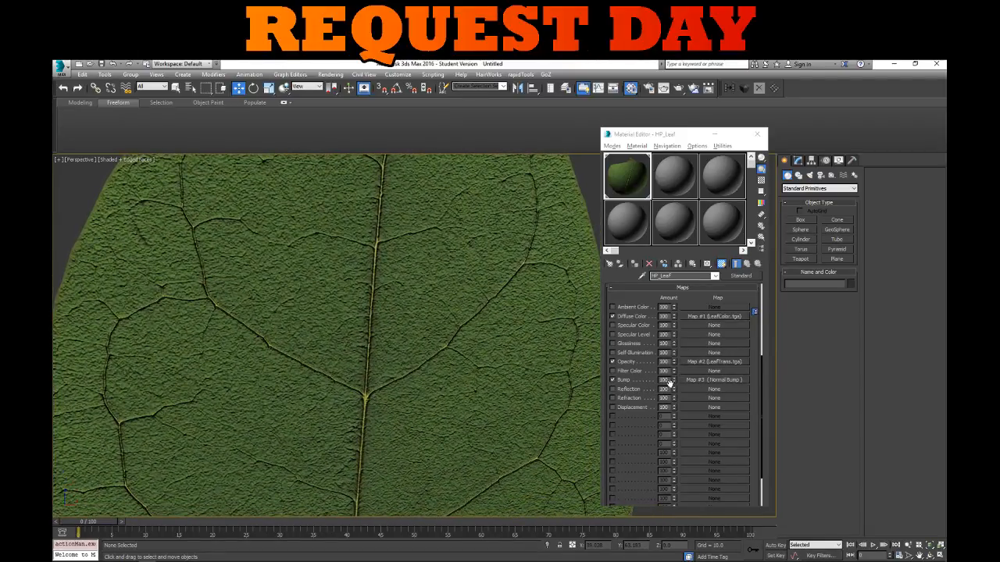
pyautogui.moveTo(674, 386); pyautogui.dragTo(674, 410)
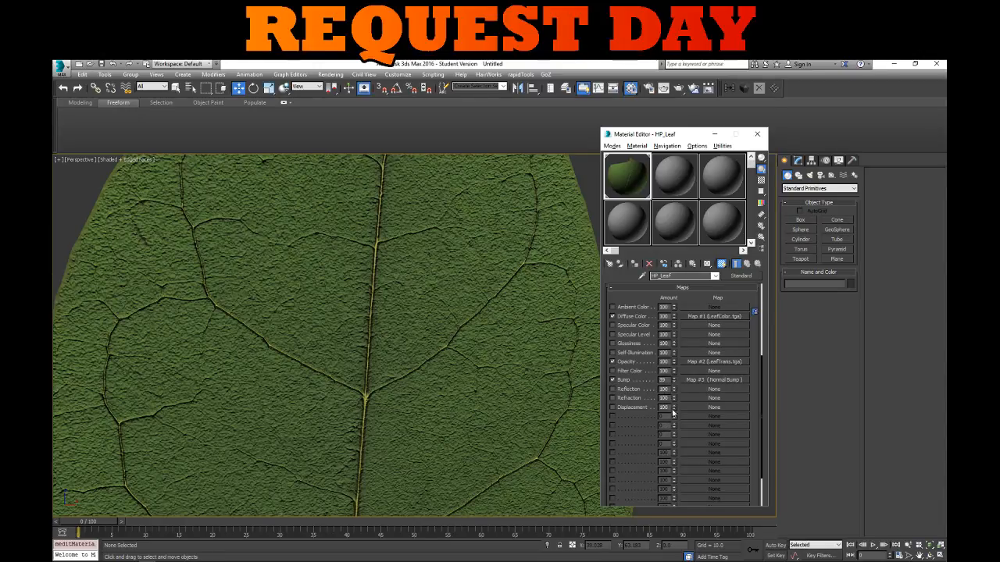
# Set the HP_Leaf material's bump amount to 50, check the leaf's relief, and close the Material Editor
pyautogui.scroll(-5, 499, 355)
pyautogui.keyDown('alt'); pyautogui.moveTo(502, 356); pyautogui.dragTo(523, 301, button='middle'); pyautogui.keyUp('alt')
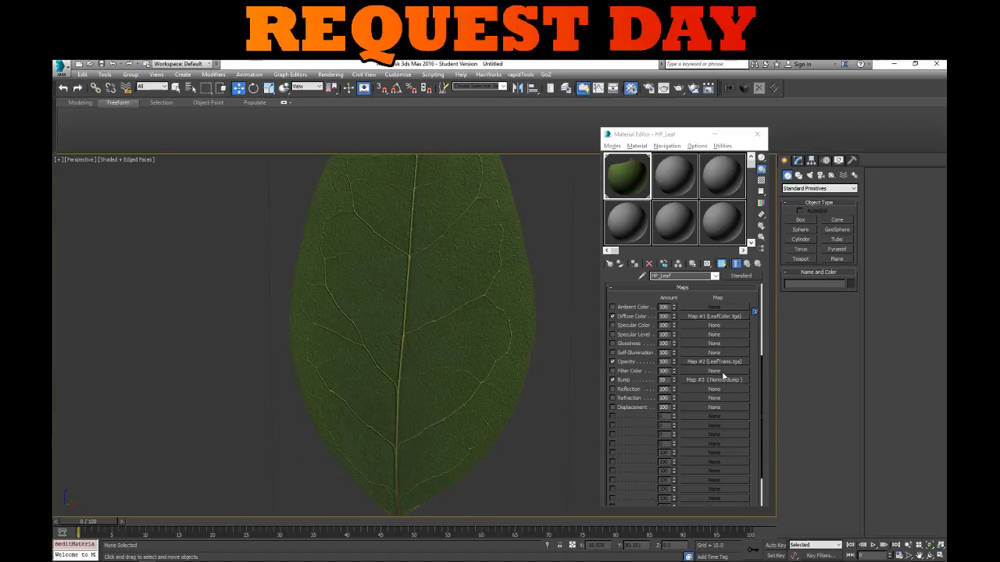
pyautogui.moveTo(374, 273); pyautogui.dragTo(346, 317, button='middle')
pyautogui.scroll(5, 346, 317)
pyautogui.keyDown('alt'); pyautogui.moveTo(466, 338); pyautogui.dragTo(489, 341, button='middle'); pyautogui.keyUp('alt')
pyautogui.scroll(-6, 416, 329)
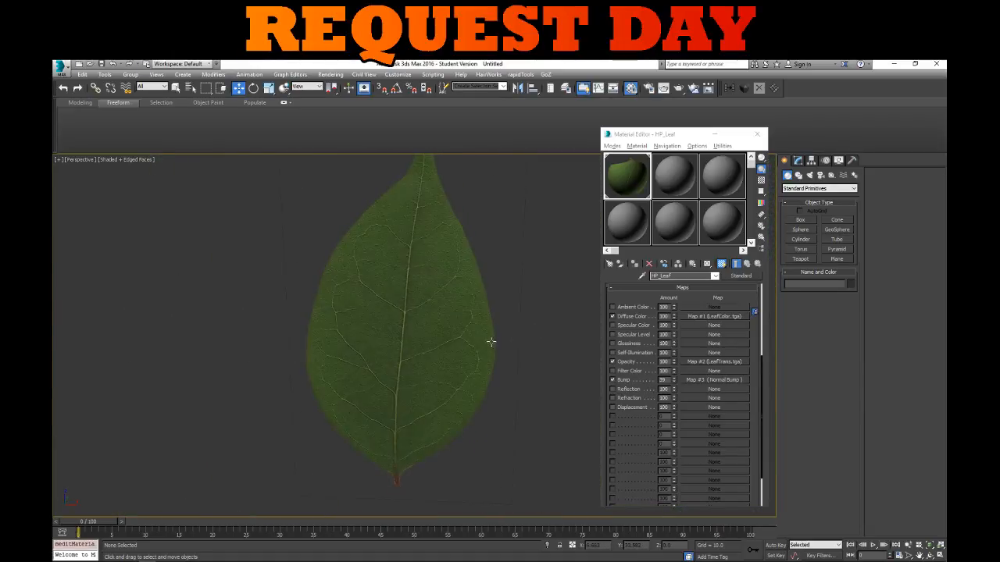
pyautogui.doubleClick(662, 379)
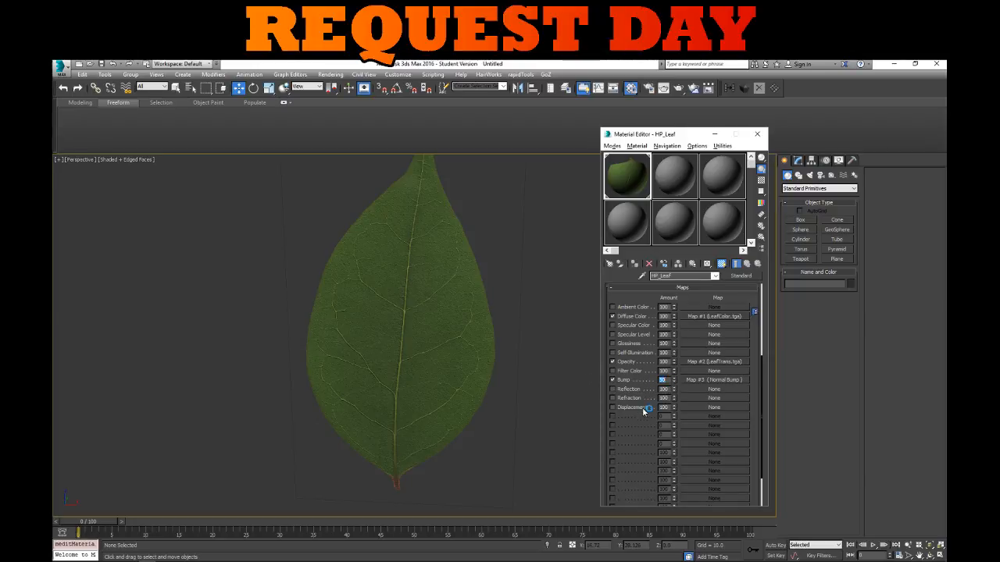
pyautogui.moveTo(443, 342); pyautogui.dragTo(502, 356, button='middle')
pyautogui.scroll(5, 419, 335)
pyautogui.scroll(-5, 496, 344)
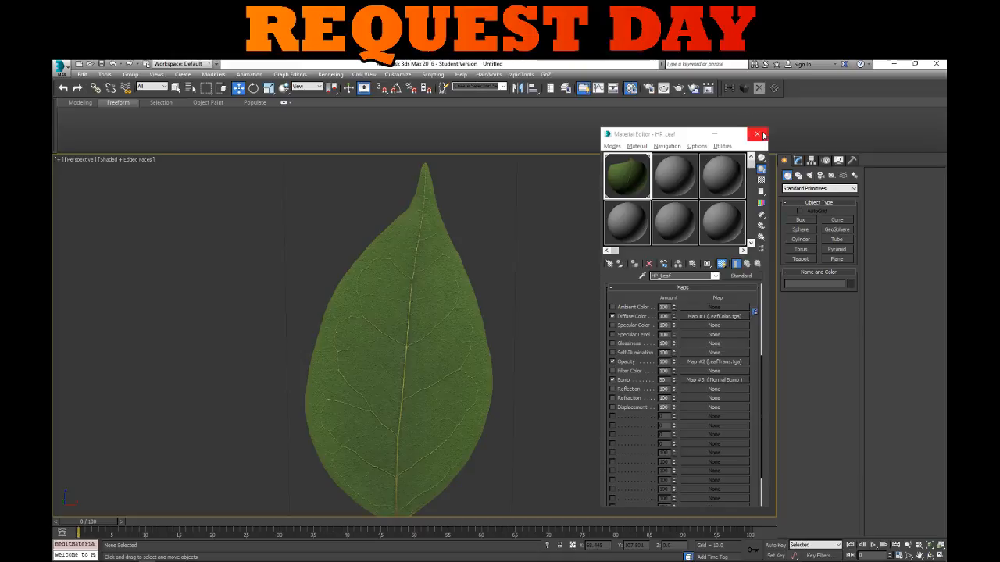
pyautogui.click(763, 135)
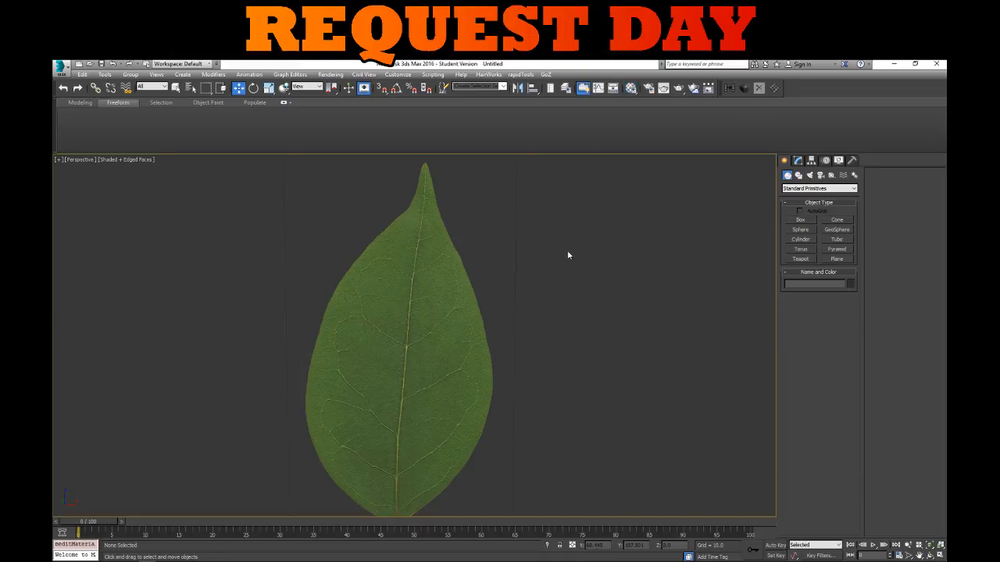
# Clone the leaf plane once as an independent copy, offset along the Y axis behind the original
pyautogui.keyDown('alt'); pyautogui.moveTo(567, 257); pyautogui.dragTo(569, 323, button='middle'); pyautogui.keyUp('alt')
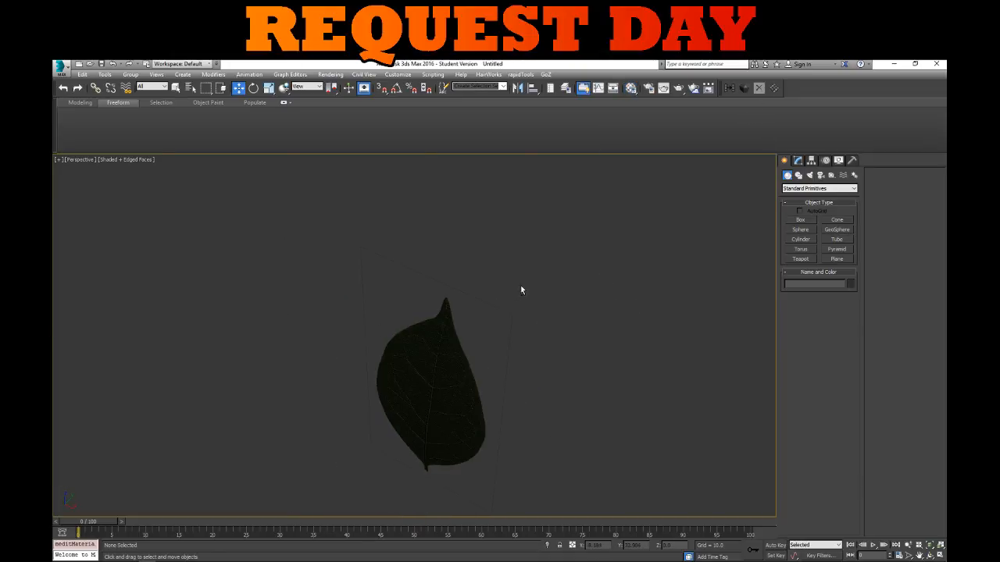
pyautogui.hotkey('shift', 'z')
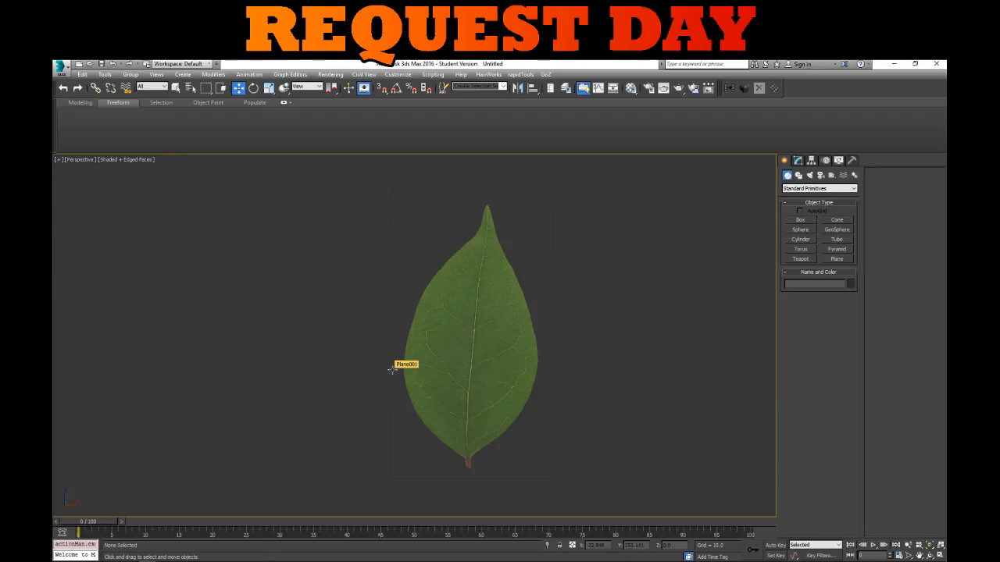
pyautogui.keyDown('alt'); pyautogui.moveTo(537, 229); pyautogui.dragTo(551, 244, button='middle'); pyautogui.keyUp('alt')
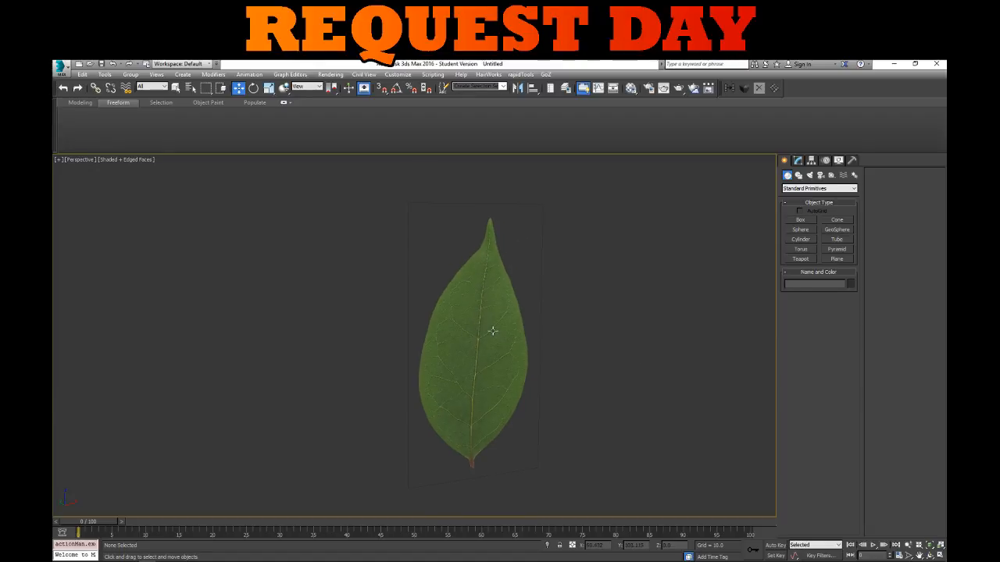
pyautogui.click(492, 331)
pyautogui.press('z')
pyautogui.keyDown('alt'); pyautogui.moveTo(615, 264); pyautogui.dragTo(482, 304, button='middle'); pyautogui.keyUp('alt')
pyautogui.moveTo(482, 304); pyautogui.dragTo(575, 325, button='middle')
pyautogui.keyDown('shift'); pyautogui.moveTo(461, 349); pyautogui.dragTo(372, 356); pyautogui.keyUp('shift')
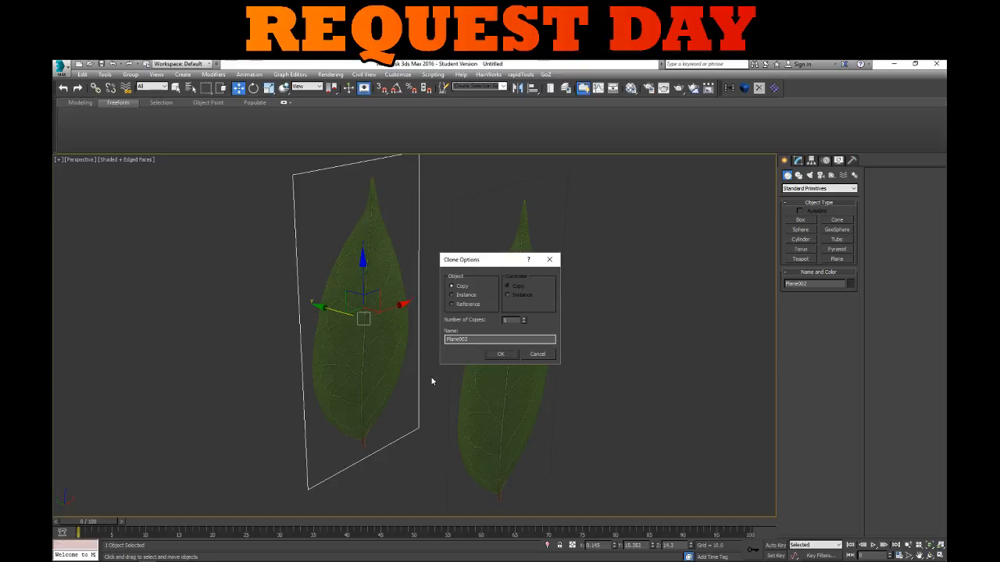
pyautogui.click(497, 354)
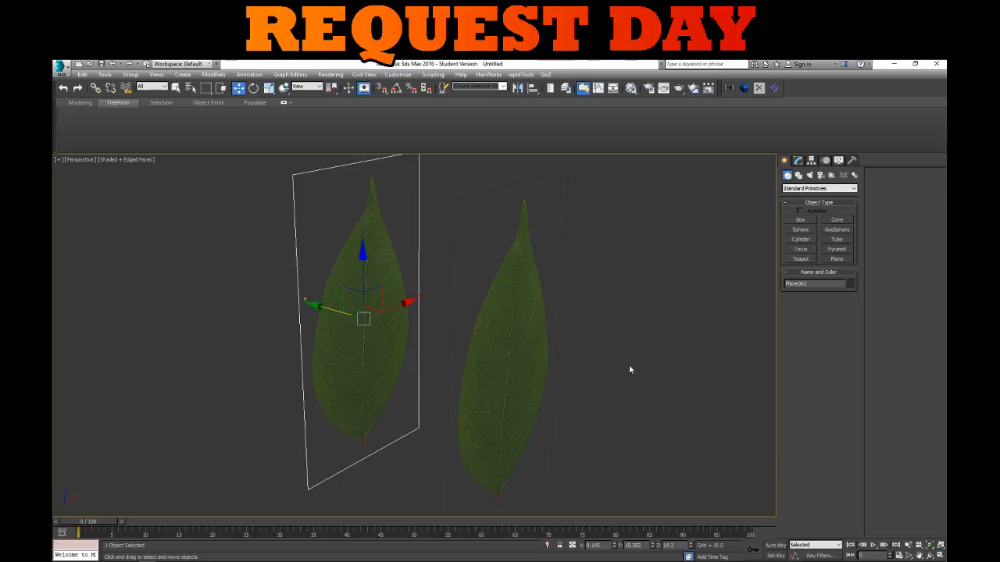
# Remove the material from the copied plane with the UVW Remove utility, with Set Gray enabled
pyautogui.click(852, 160)
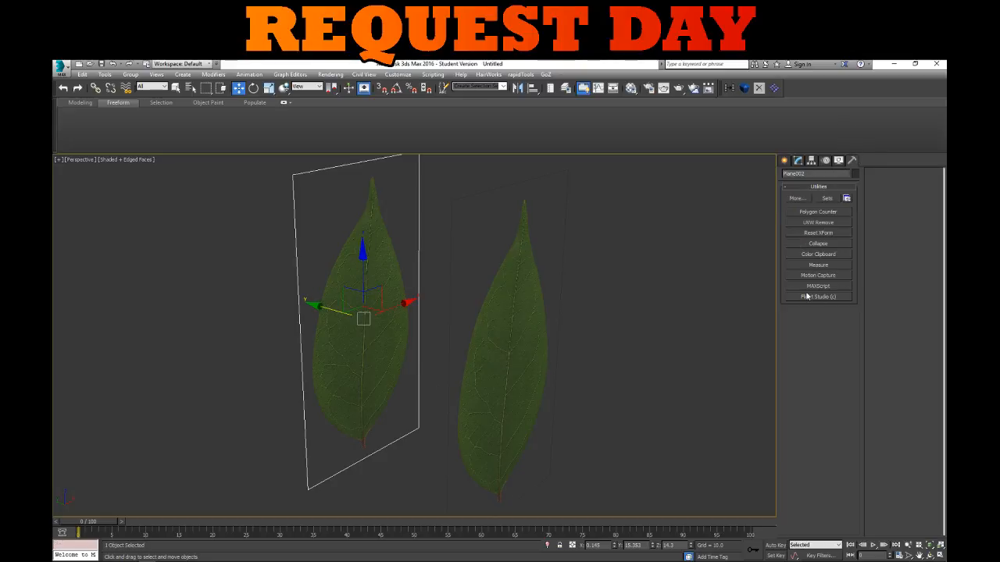
pyautogui.click(842, 233)
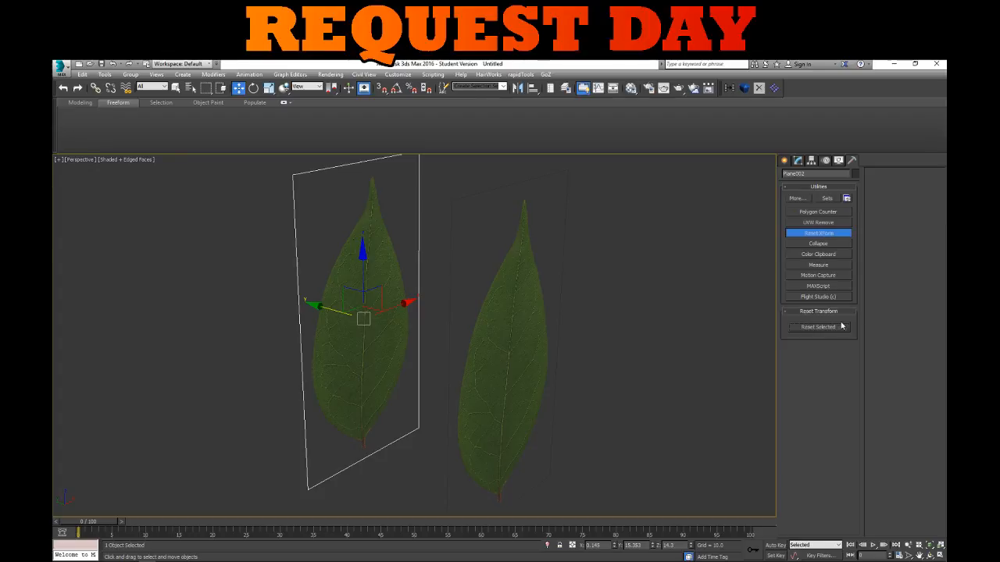
pyautogui.click(825, 224)
pyautogui.click(842, 387)
pyautogui.click(838, 373)
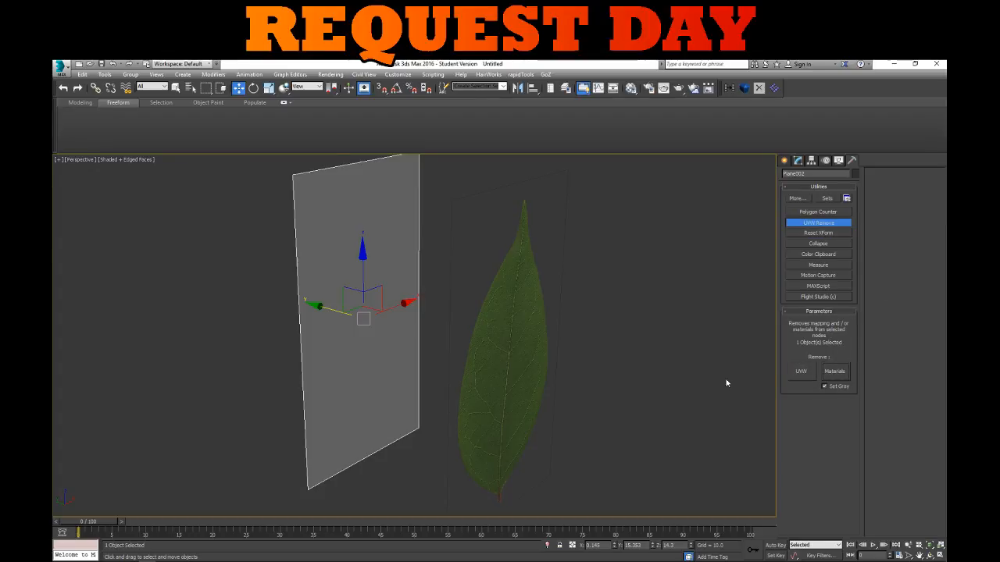
# Open Render To Texture for the grey plane copy
pyautogui.keyDown('alt'); pyautogui.moveTo(382, 270); pyautogui.dragTo(272, 254, button='middle'); pyautogui.keyUp('alt')
pyautogui.moveTo(349, 272); pyautogui.dragTo(375, 312, button='middle')
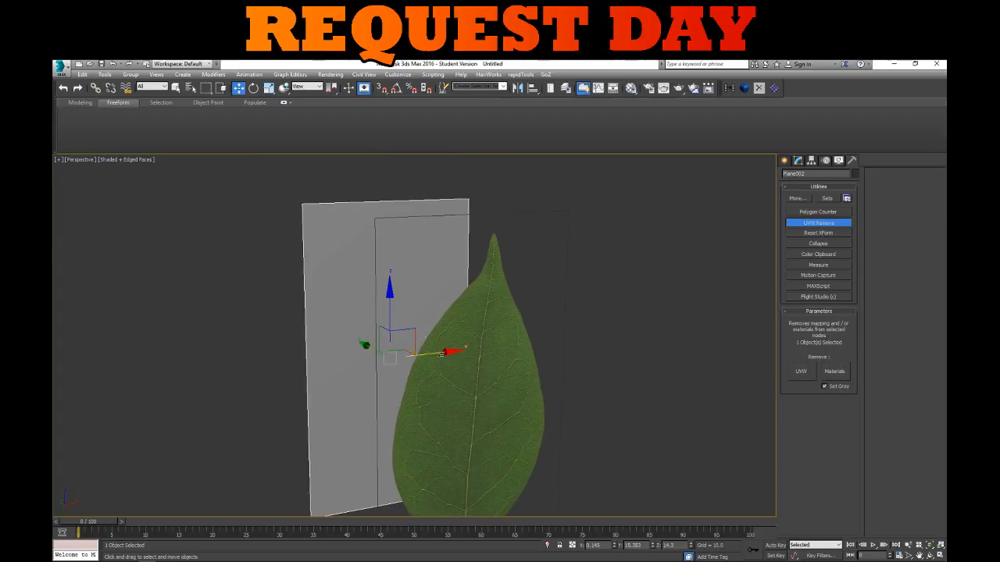
pyautogui.press('0')
pyautogui.press('q')
pyautogui.scroll(-3, 469, 295)
pyautogui.moveTo(470, 296); pyautogui.dragTo(457, 327, button='middle')
pyautogui.rightClick(693, 273)
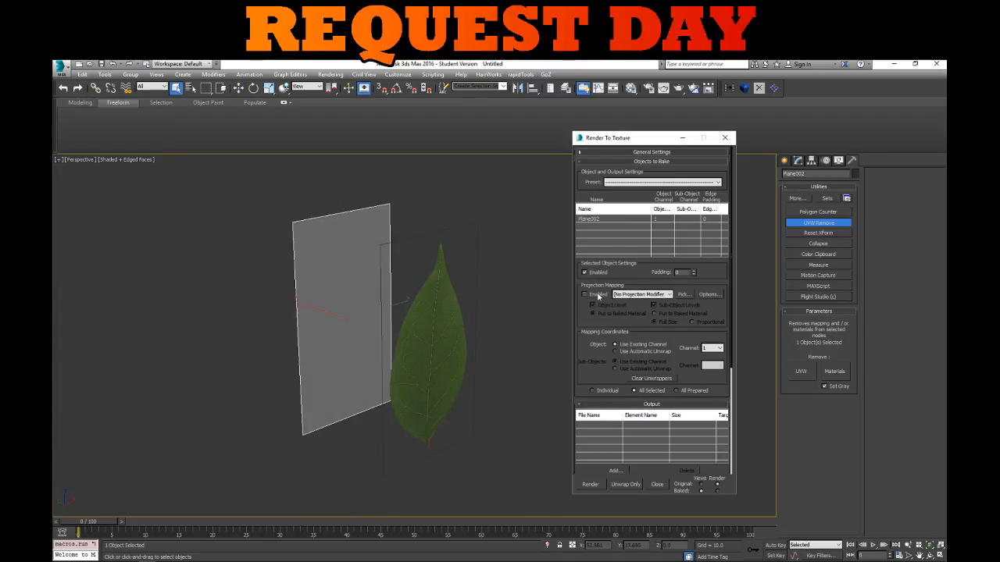
# Enable projection mapping for the grey plane and pick the leaf plane Plane001 as its projection target
pyautogui.click(596, 295)
pyautogui.click(709, 295)
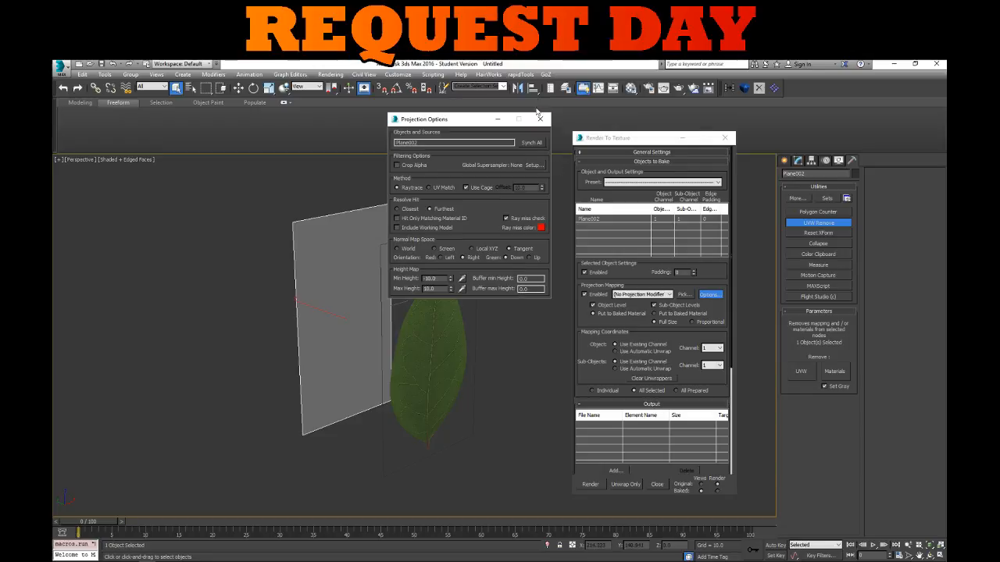
pyautogui.click(539, 119)
pyautogui.click(684, 294)
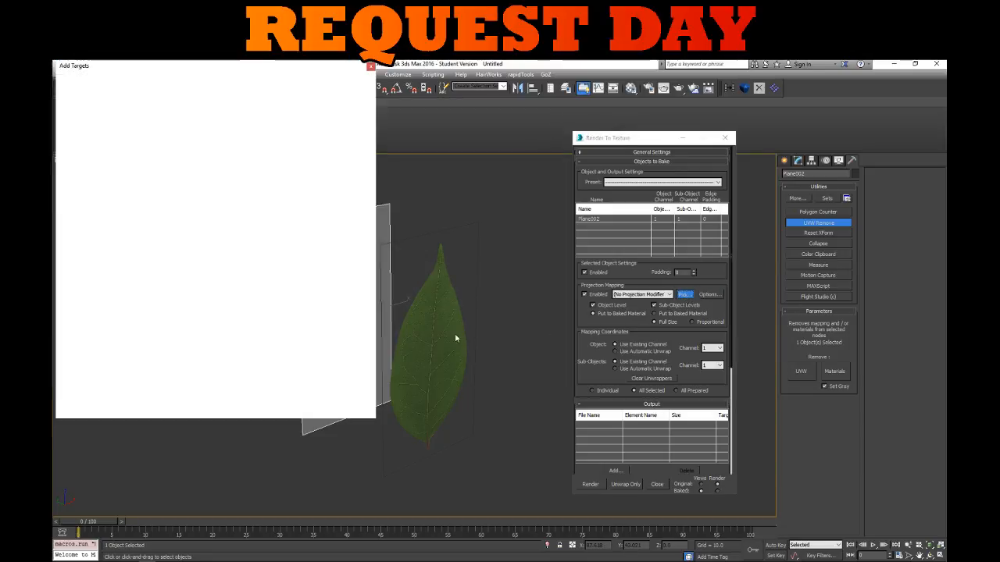
pyautogui.doubleClick(81, 124)
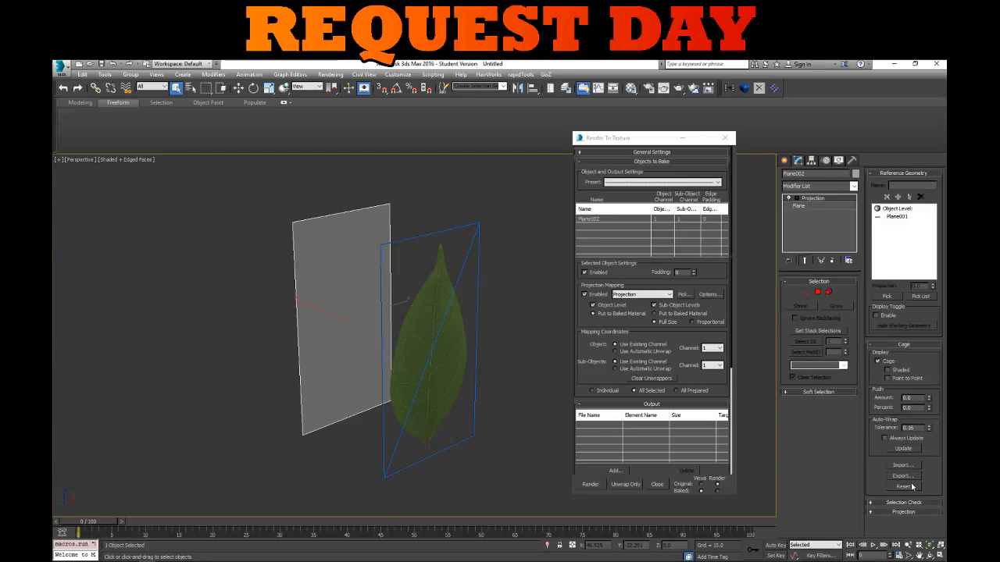
# Reset the projection cage and move all its vertices along Y past the leaf plane
pyautogui.click(906, 485)
pyautogui.click(806, 292)
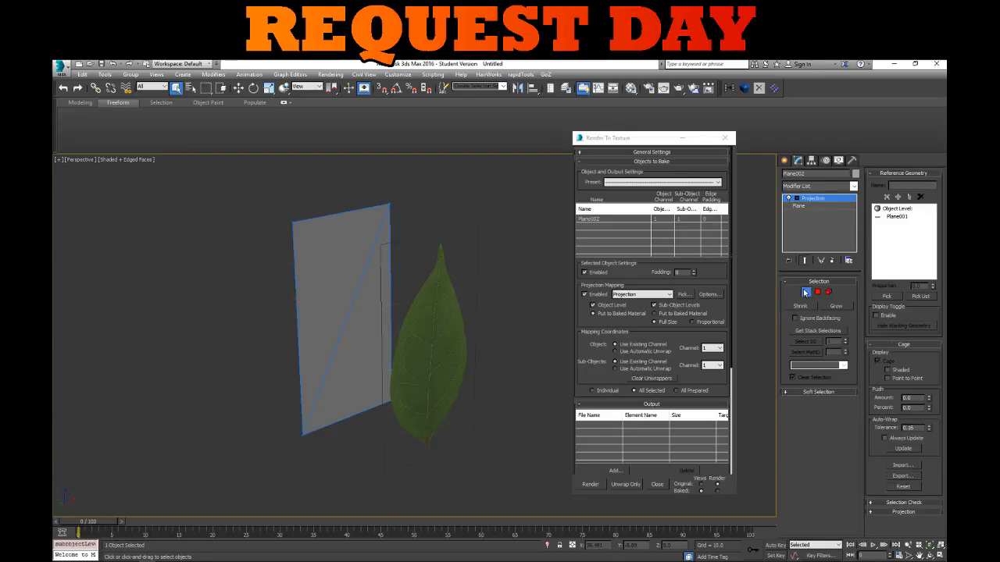
pyautogui.moveTo(471, 519); pyautogui.dragTo(471, 520)
pyautogui.press('w')
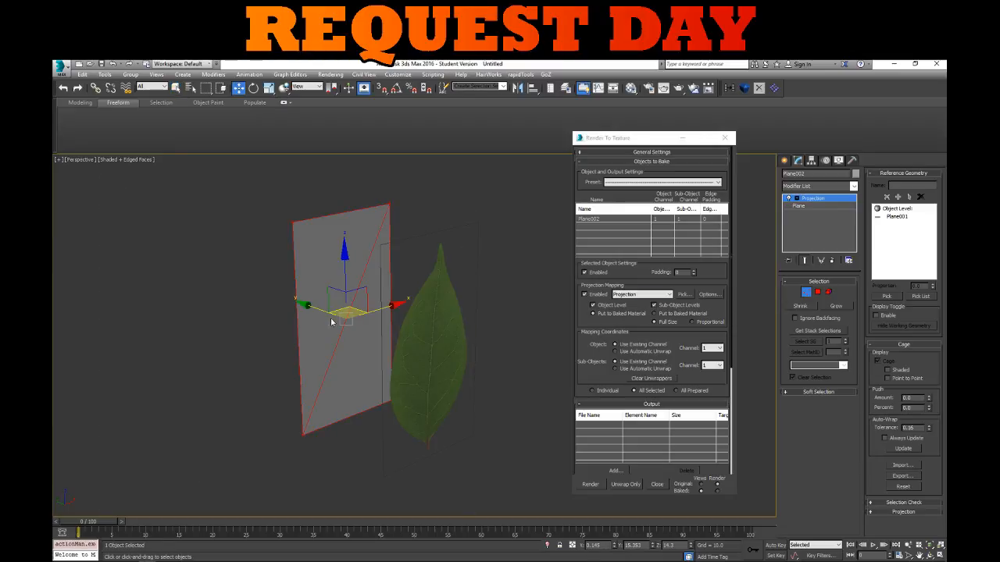
pyautogui.moveTo(331, 321); pyautogui.dragTo(481, 372)
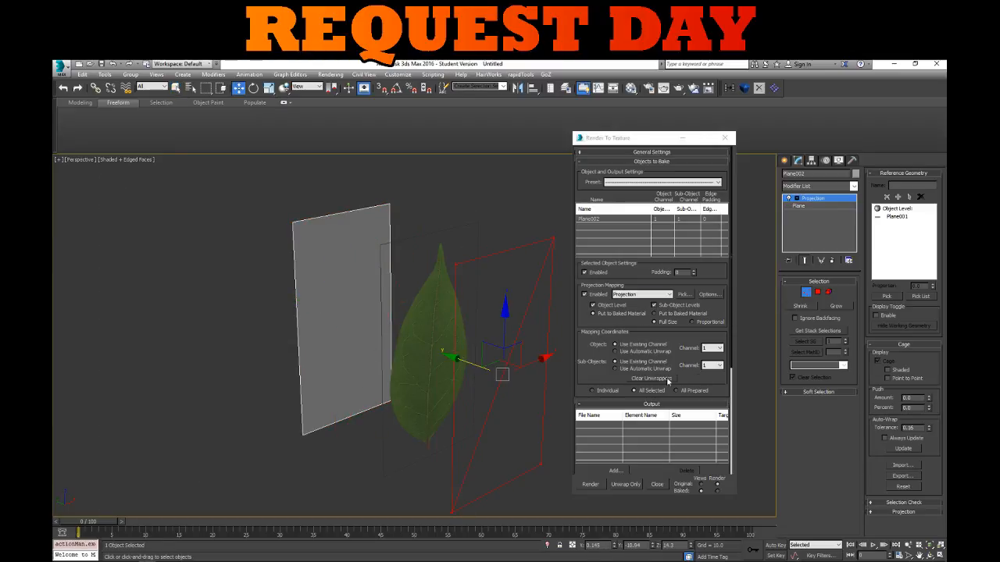
# Add a NormalsMap element to the grey plane's texture bake output
pyautogui.scroll(-3, 655, 360)
pyautogui.click(616, 392)
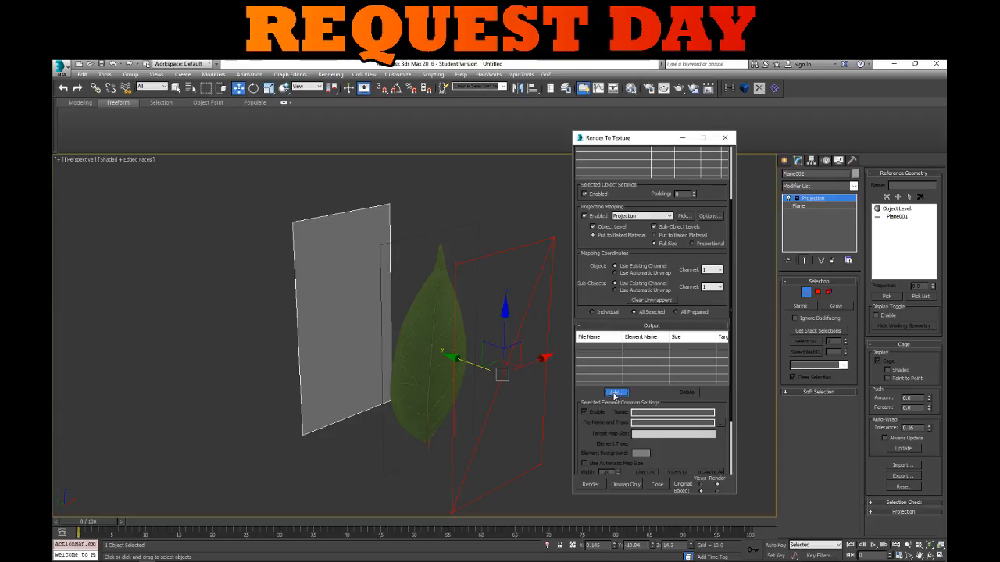
pyautogui.click(541, 221)
pyautogui.click(533, 270)
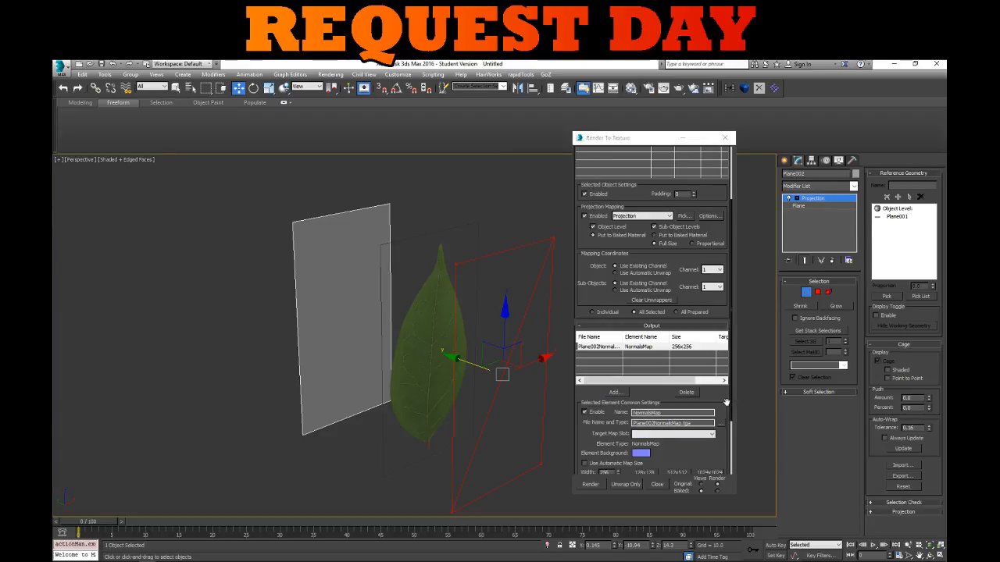
# Set the NormalsMap element's size to 1024x1024 and render the bake without a target map slot
pyautogui.scroll(-3, 726, 402)
pyautogui.click(708, 412)
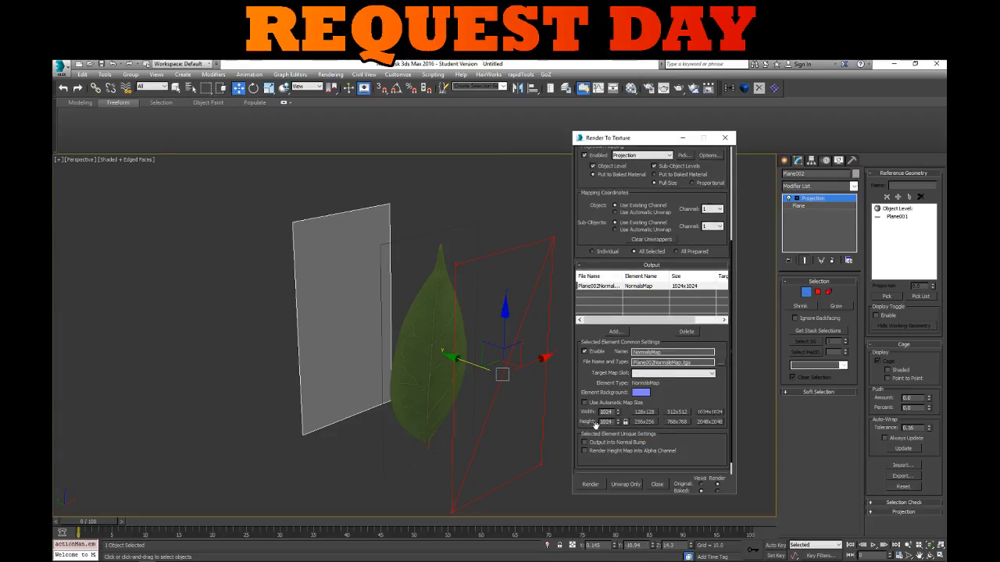
pyautogui.click(590, 484)
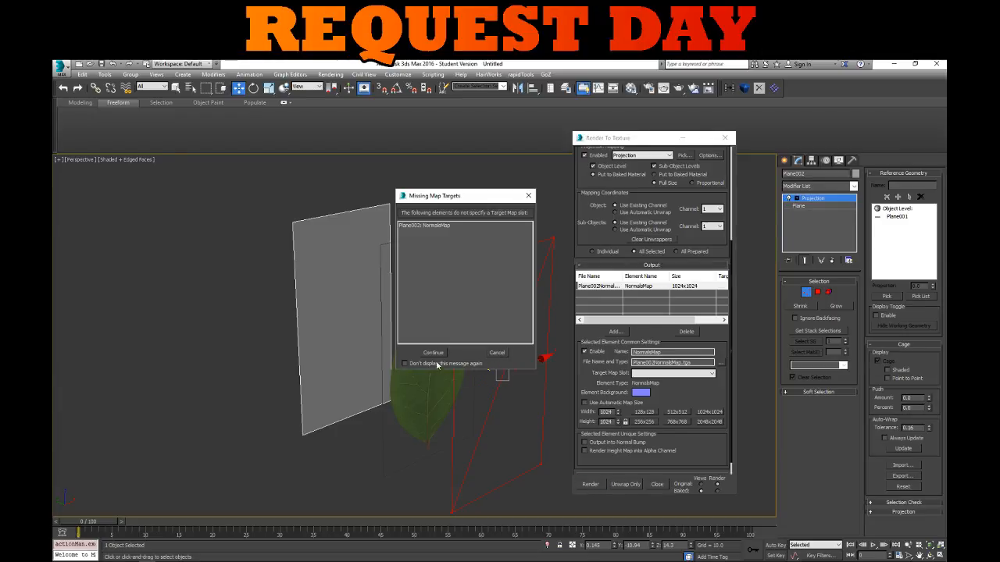
pyautogui.click(431, 353)
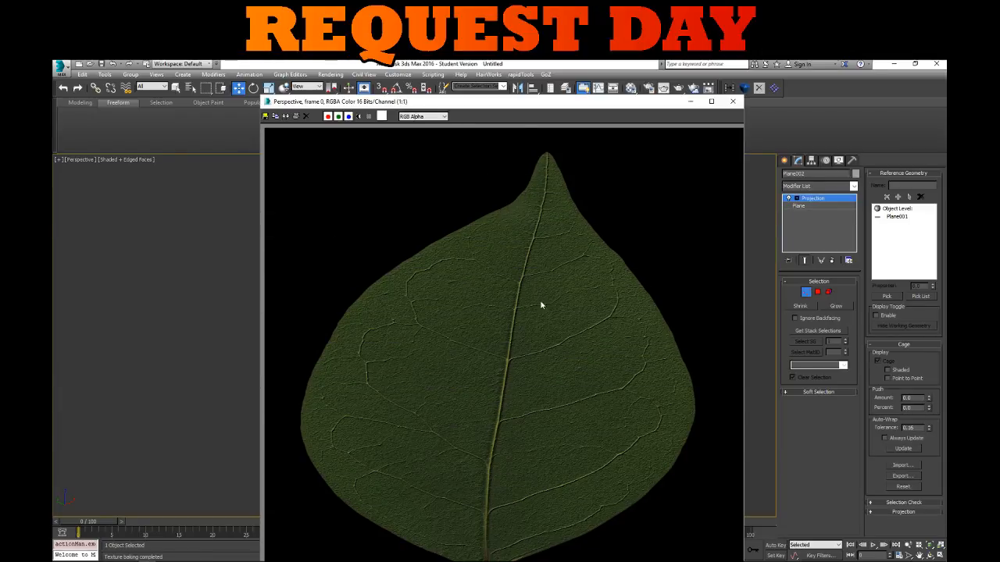
# Check the alpha channel of the baked leaf render and close the rendered frame
pyautogui.click(358, 117)
pyautogui.click(357, 116)
pyautogui.click(358, 116)
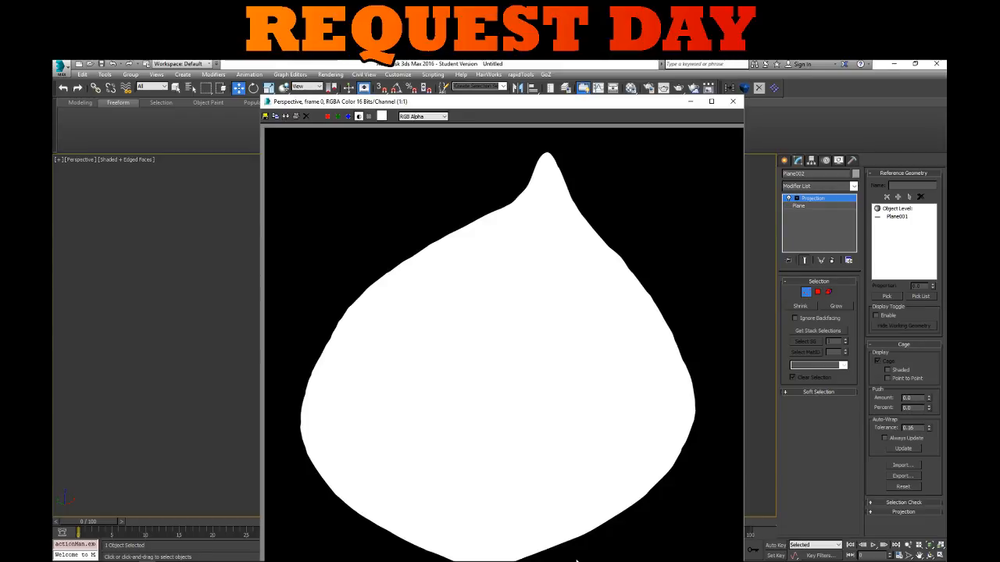
pyautogui.click(733, 101)
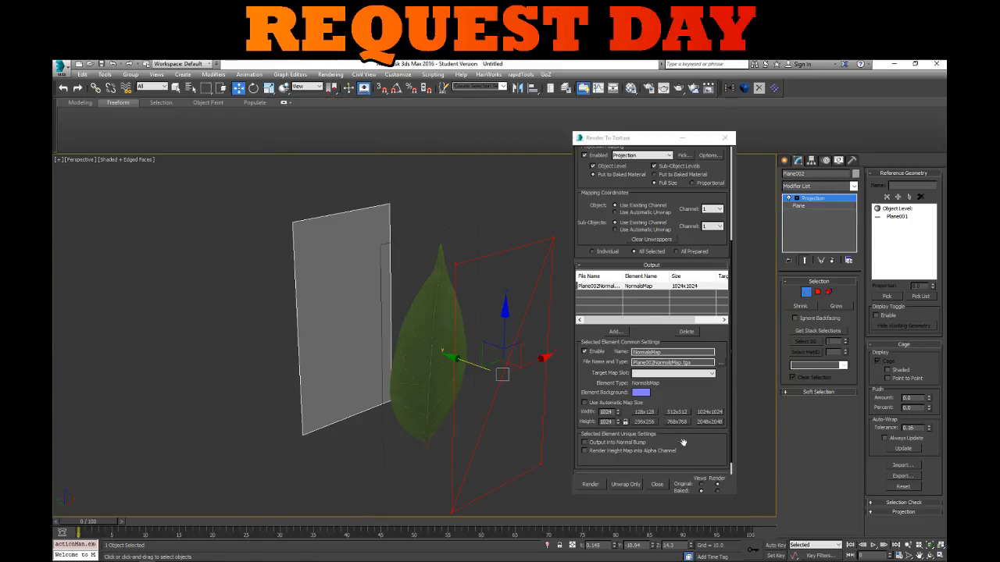
# Move the baked Plane002NormalsMap.tga from Projects into the Tree folder's Textures subfolder, leaving the element's output path as it is
pyautogui.click(720, 362)
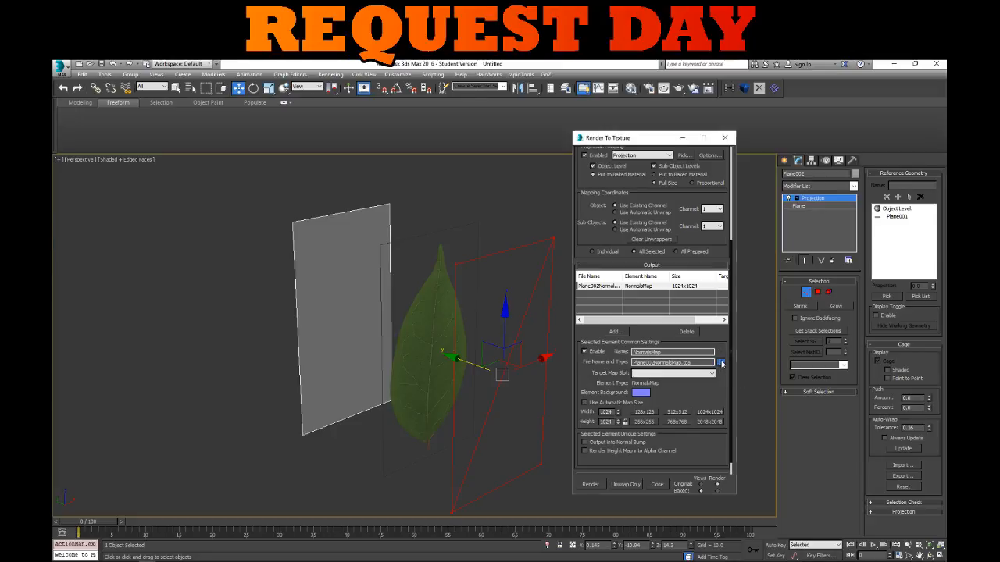
pyautogui.scroll(-8, 631, 263)
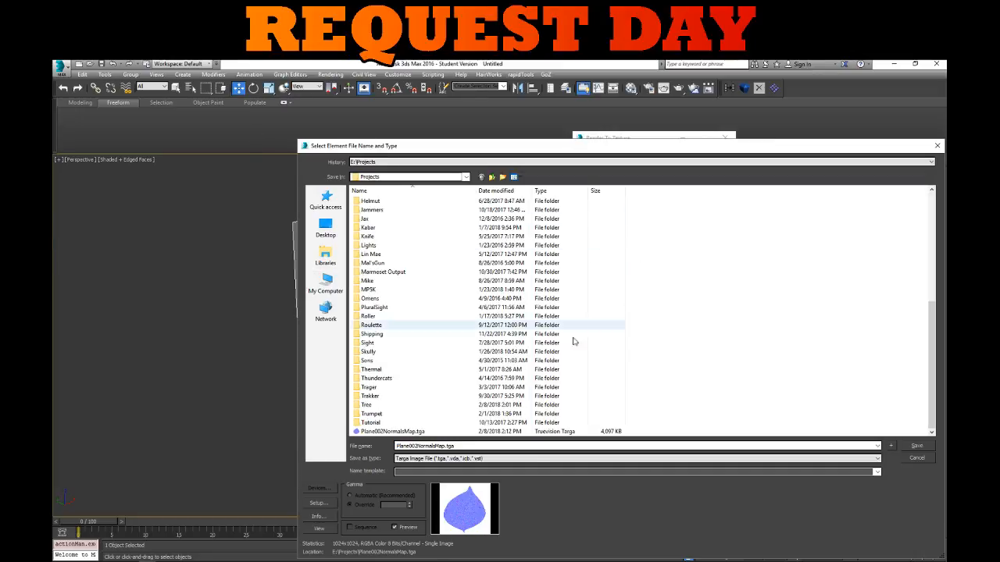
pyautogui.moveTo(375, 431); pyautogui.dragTo(364, 405)
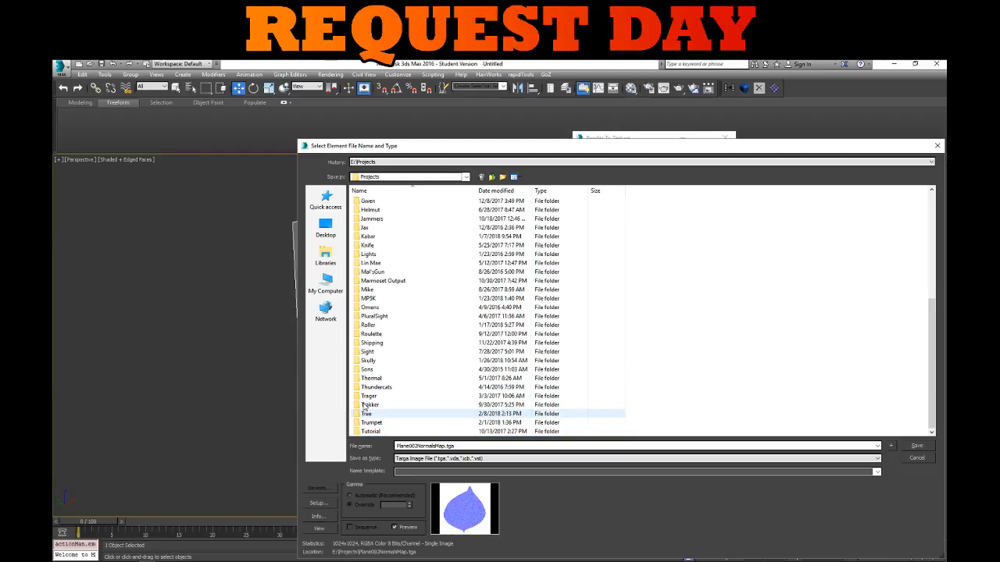
pyautogui.doubleClick(376, 415)
pyautogui.moveTo(371, 220); pyautogui.dragTo(370, 211)
pyautogui.doubleClick(370, 210)
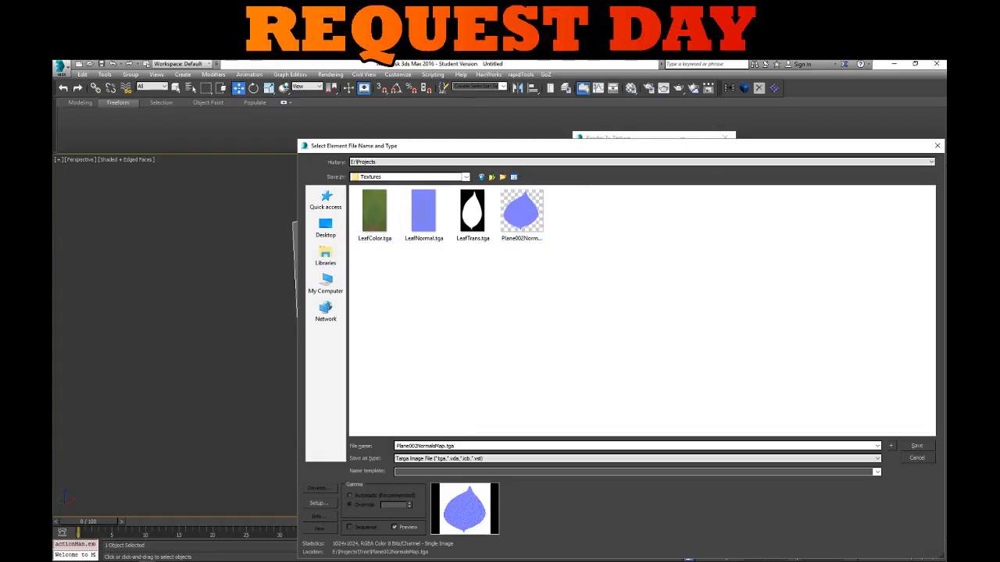
pyautogui.click(936, 145)
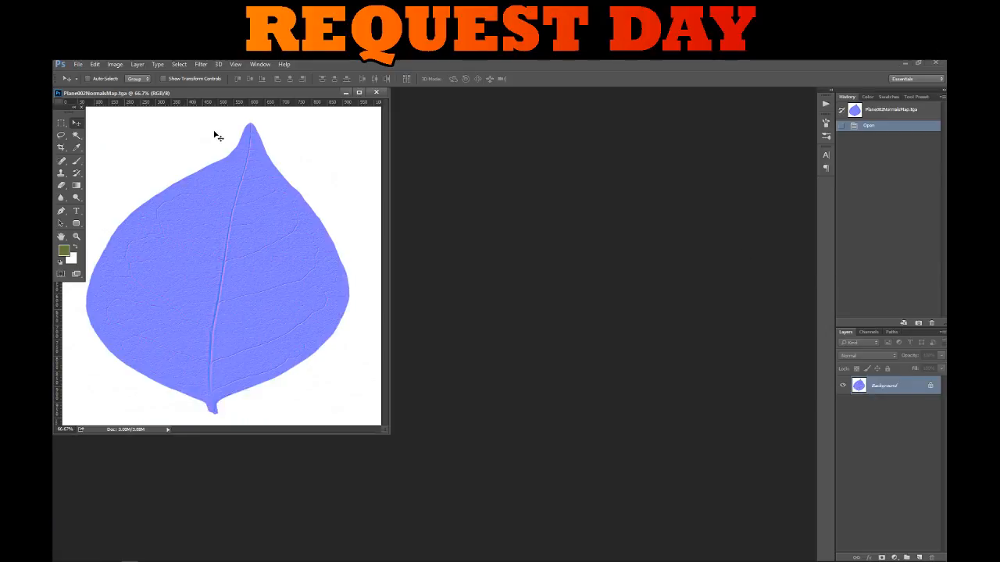
# In Photoshop, inspect the Alpha 1 channel of Plane002NormalsMap.tga, close the image and return to 3ds Max
pyautogui.moveTo(202, 91); pyautogui.dragTo(337, 143)
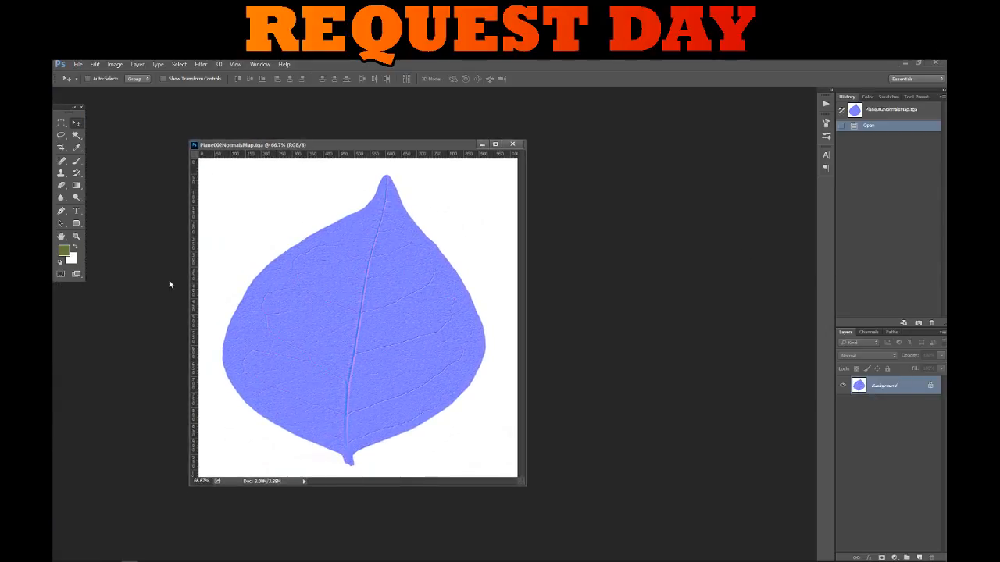
pyautogui.click(868, 332)
pyautogui.click(870, 414)
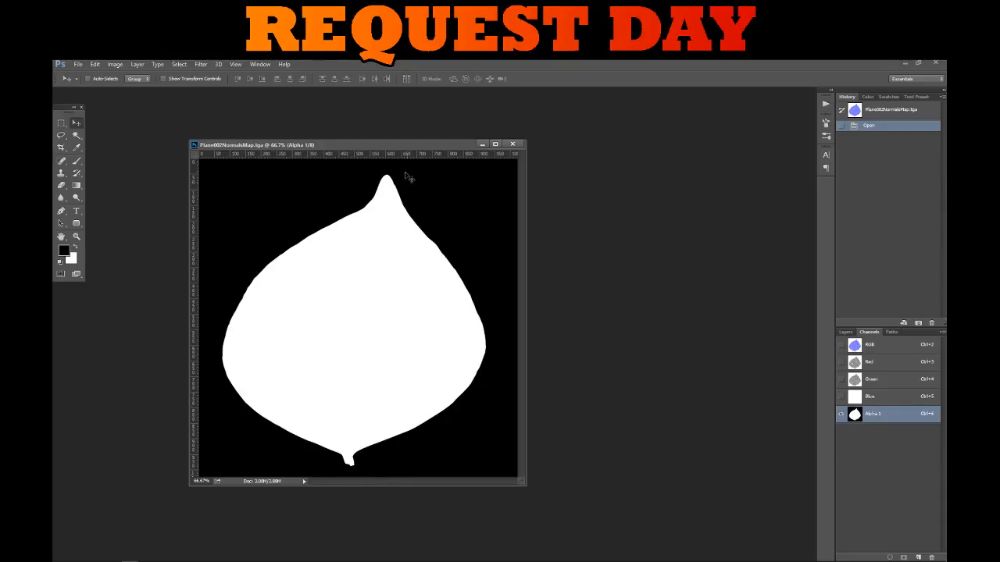
pyautogui.click(512, 144)
pyautogui.press('super')
pyautogui.click(148, 555)
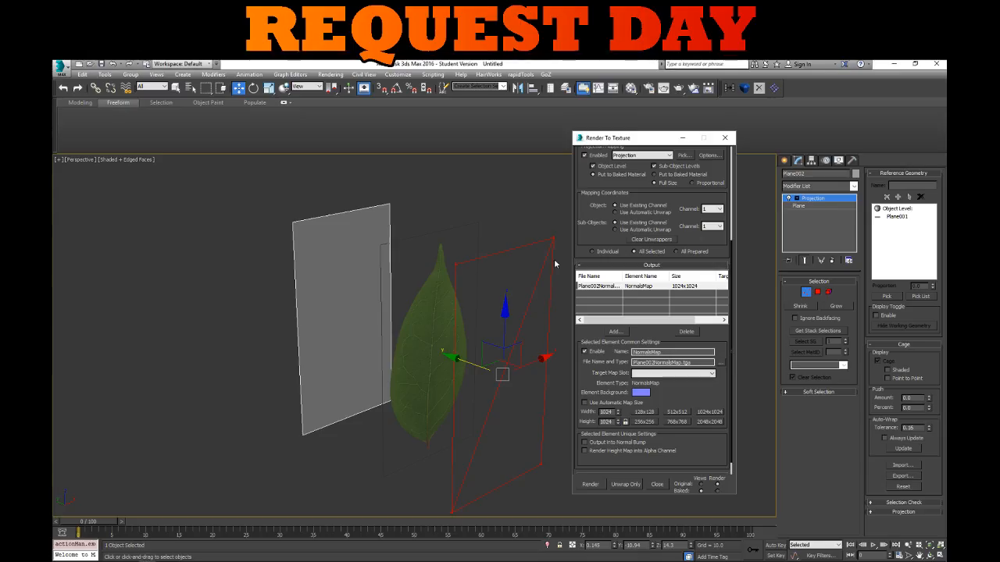
# Leave the projection cage's sub-object editing and convert the leaf plane Plane001 to an Editable Poly
pyautogui.click(806, 293)
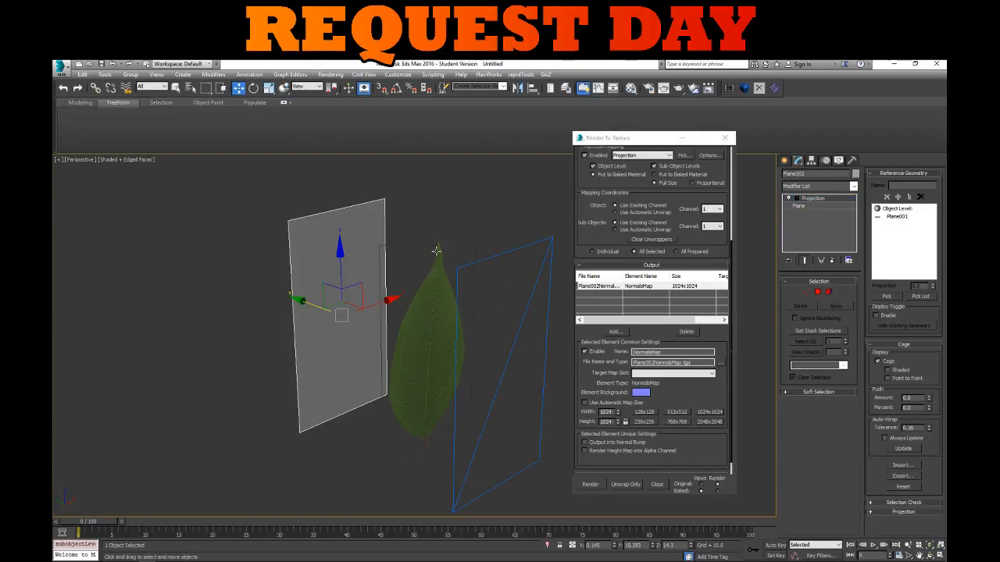
pyautogui.click(423, 238)
pyautogui.rightClick(414, 268)
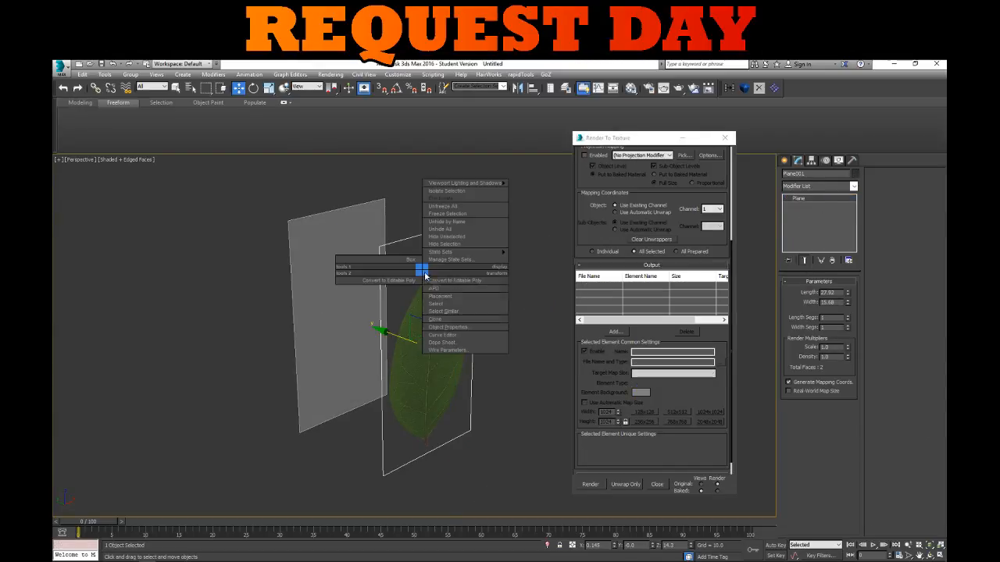
pyautogui.moveTo(426, 270)
pyautogui.click(457, 282)
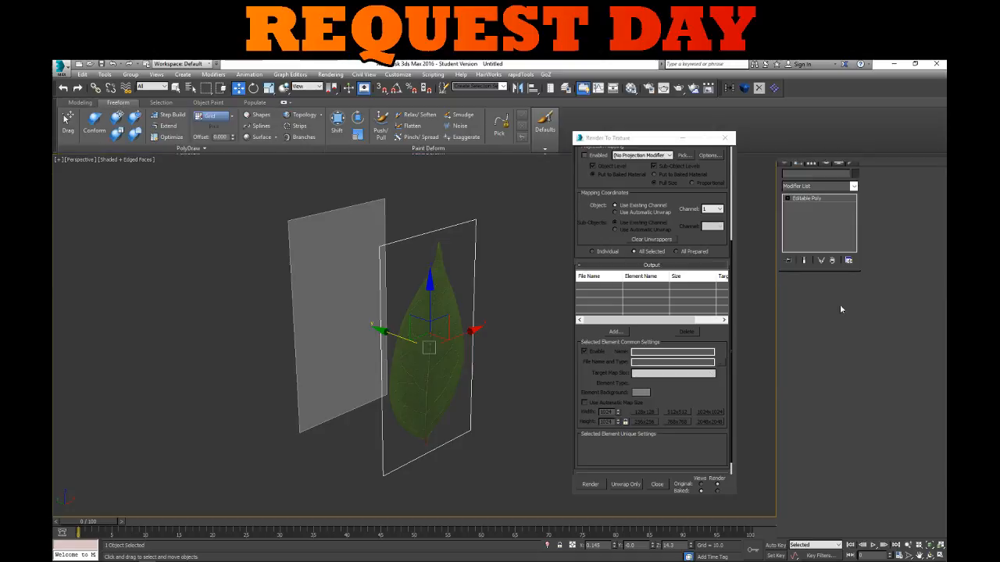
# Clone the leaf plane's polygon as an element slightly offset along Y and rotate the copy so the leaves overlap at an angle
pyautogui.press('4')
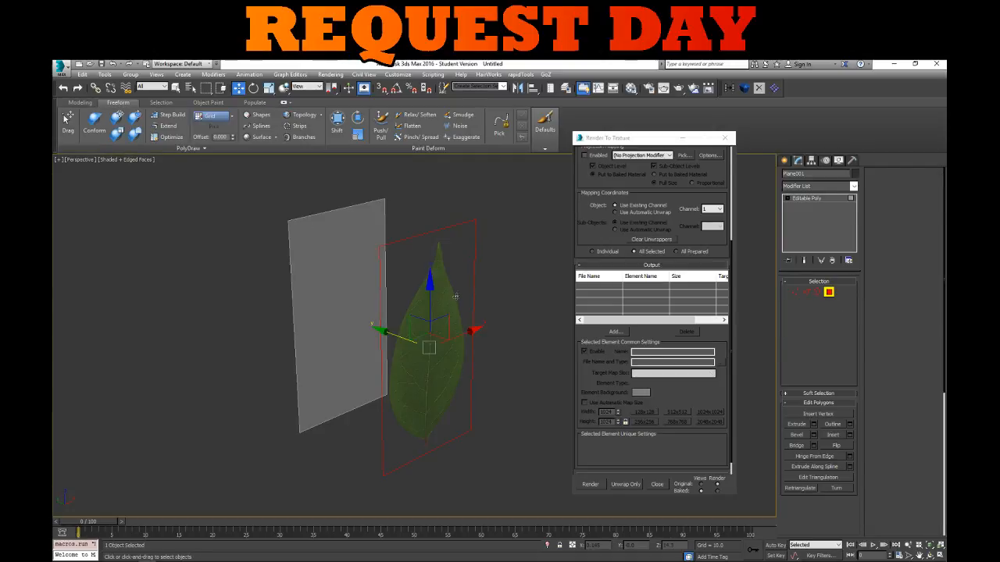
pyautogui.click(399, 327)
pyautogui.keyDown('shift'); pyautogui.moveTo(383, 331); pyautogui.dragTo(397, 339); pyautogui.keyUp('shift')
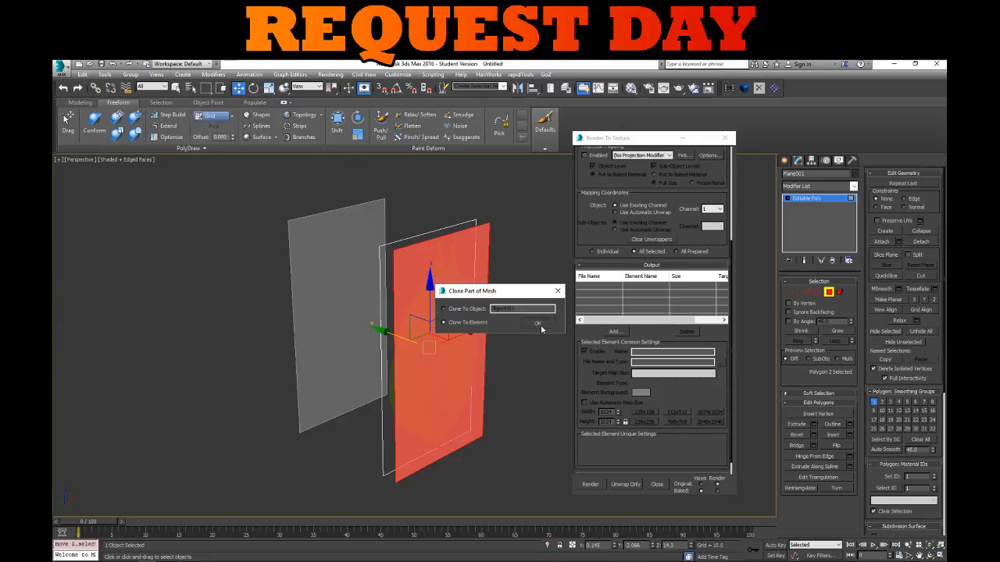
pyautogui.click(532, 324)
pyautogui.press('e')
pyautogui.moveTo(420, 306); pyautogui.dragTo(511, 336)
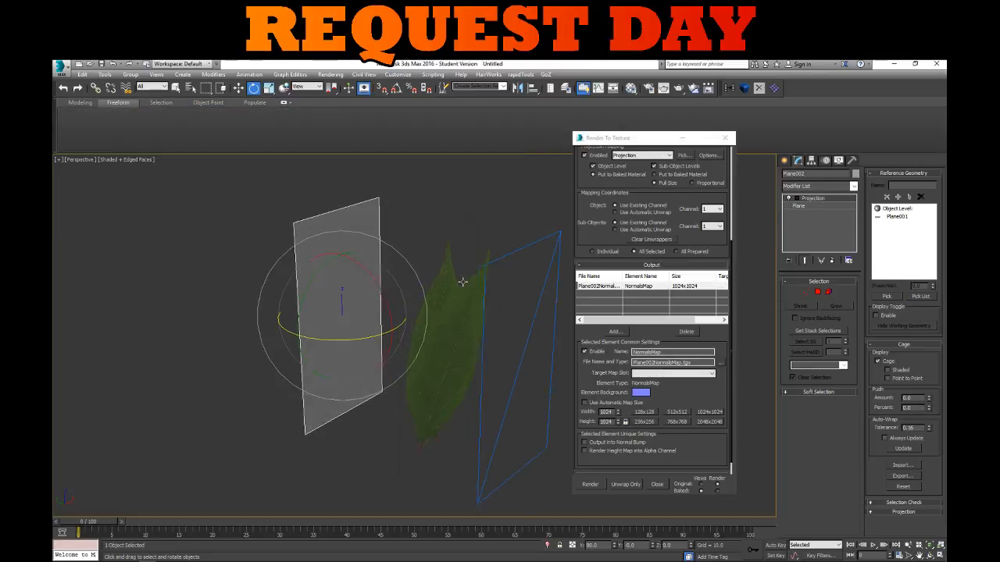
# Set the grey plane's NormalsMap output to overwrite Plane002NormalsMap.tga in Tree\Textures as a 32-bit Targa, and render the bake
pyautogui.keyDown('alt'); pyautogui.moveTo(462, 281); pyautogui.dragTo(451, 278, button='middle'); pyautogui.keyUp('alt')
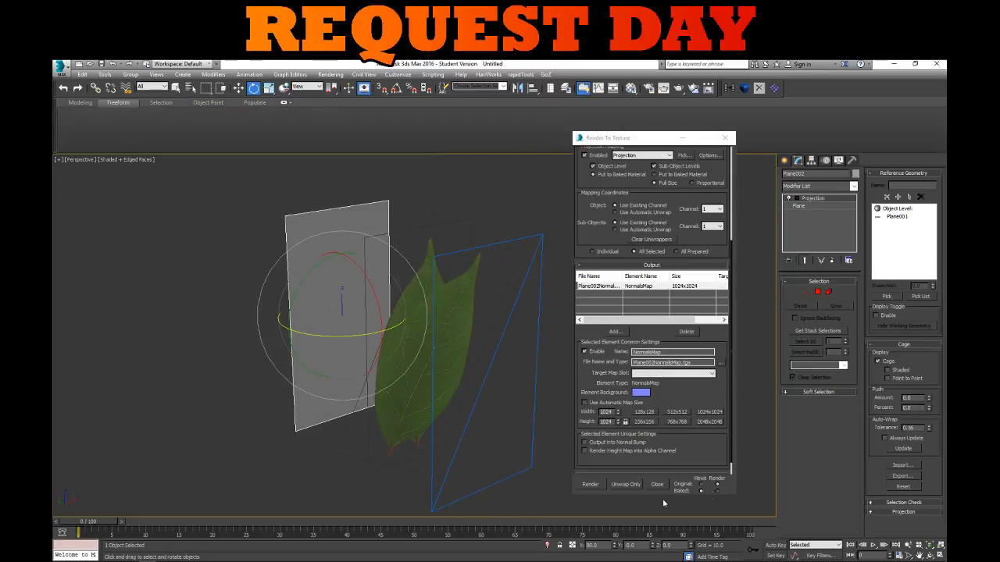
pyautogui.click(720, 363)
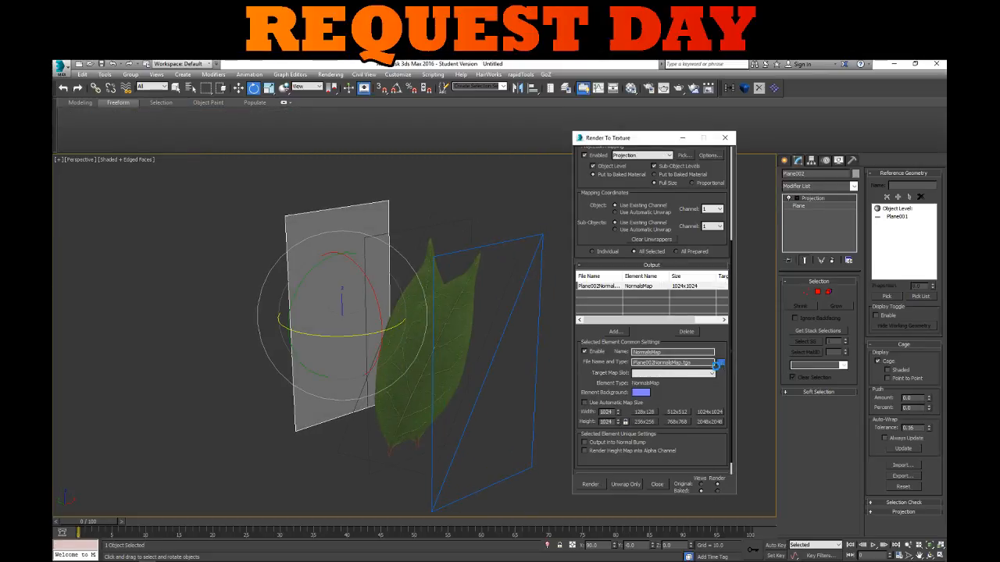
pyautogui.scroll(-5, 713, 313)
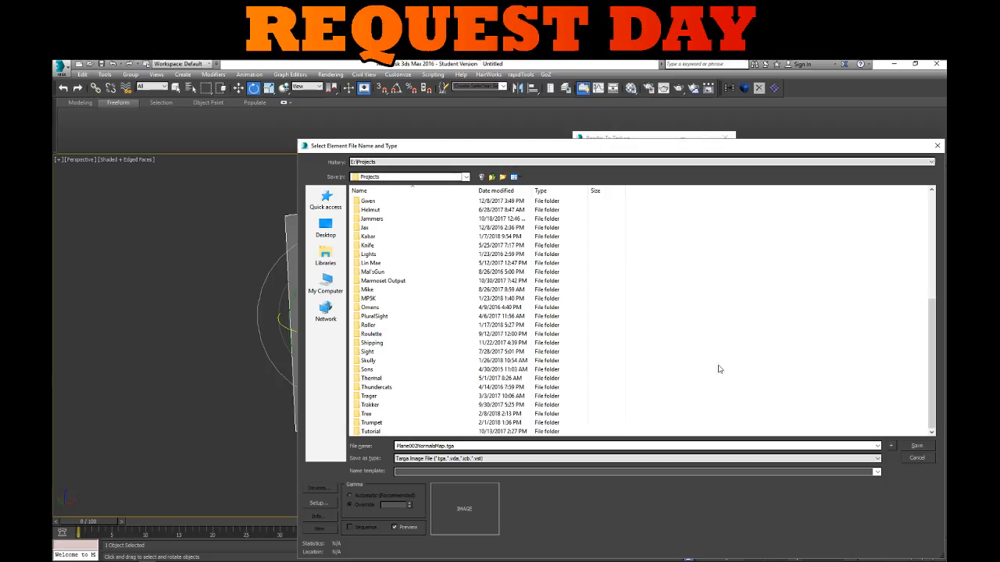
pyautogui.doubleClick(382, 414)
pyautogui.doubleClick(371, 209)
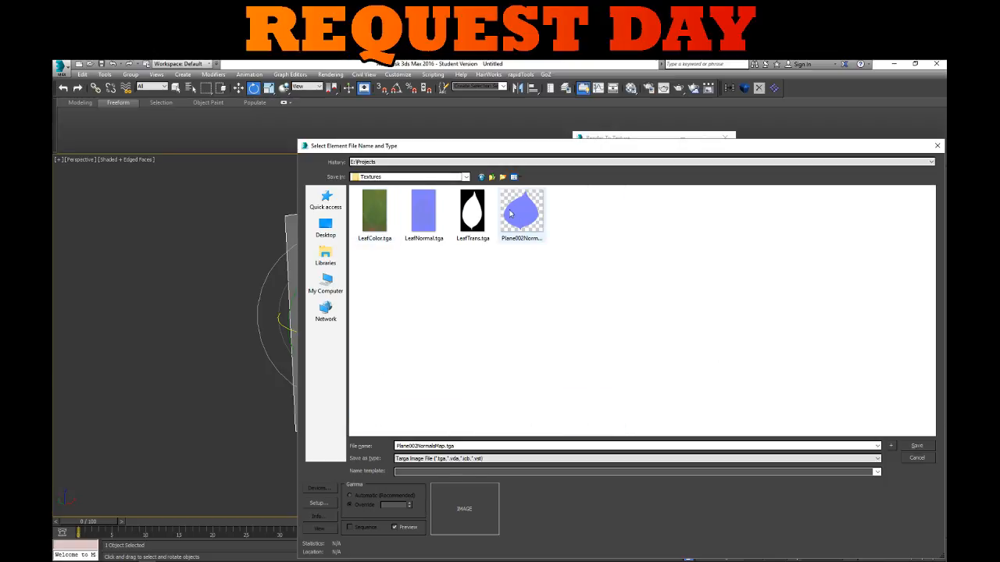
pyautogui.doubleClick(513, 213)
pyautogui.click(523, 348)
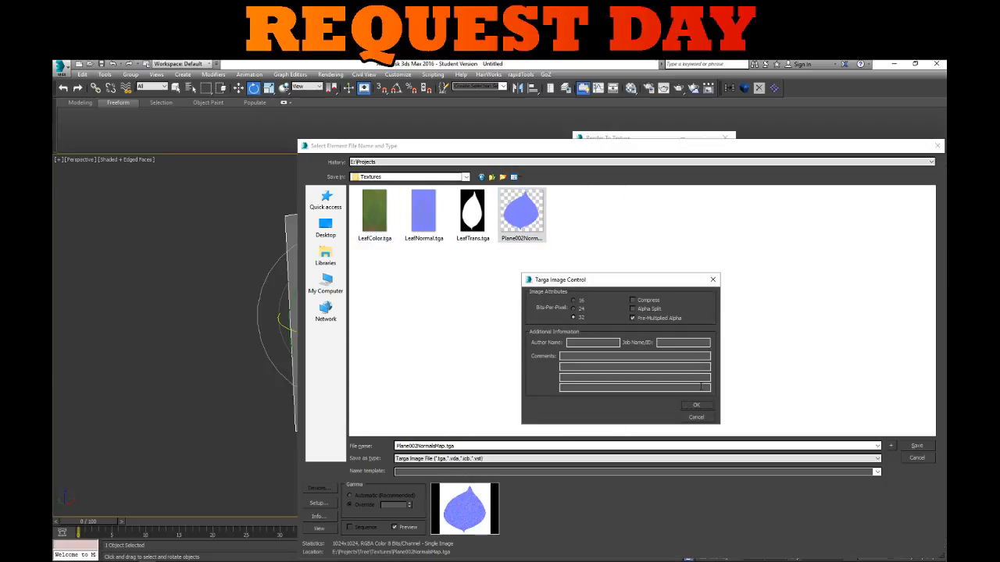
pyautogui.click(697, 404)
pyautogui.click(590, 484)
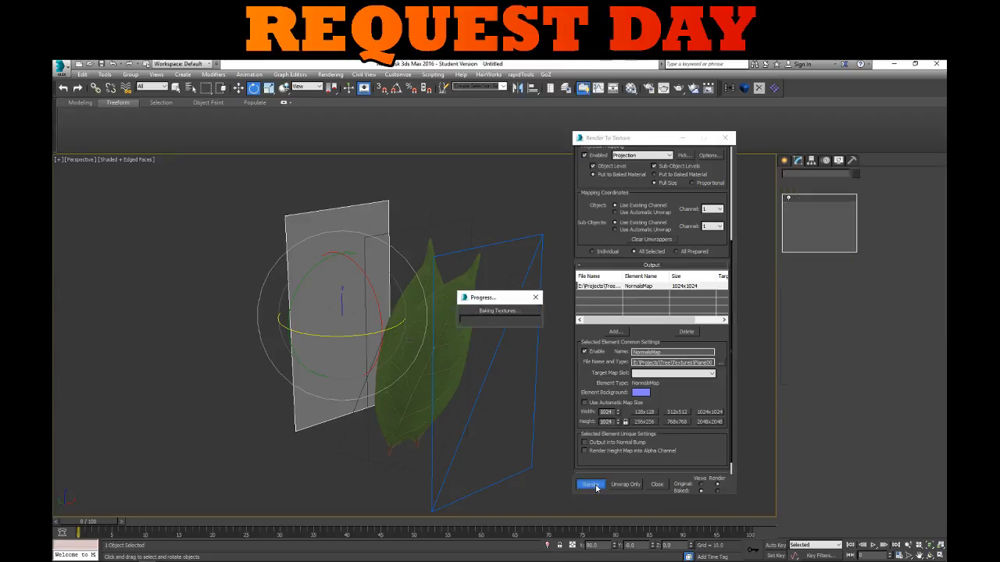
pyautogui.click(469, 325)
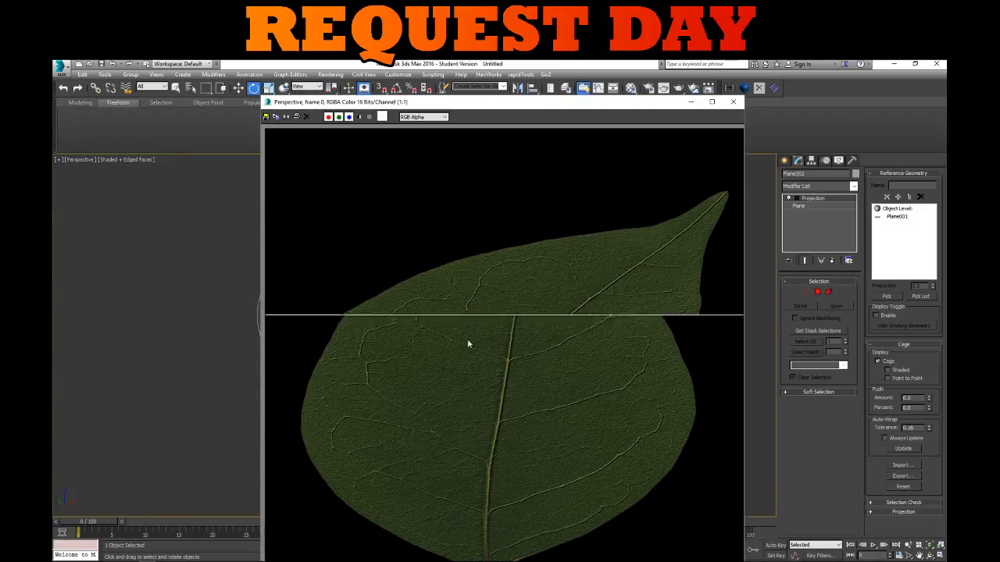
# Compare the baked frame and its alpha with the overlapping leaves in the viewport, and close the rendered frame
pyautogui.scroll(-1, 458, 358)
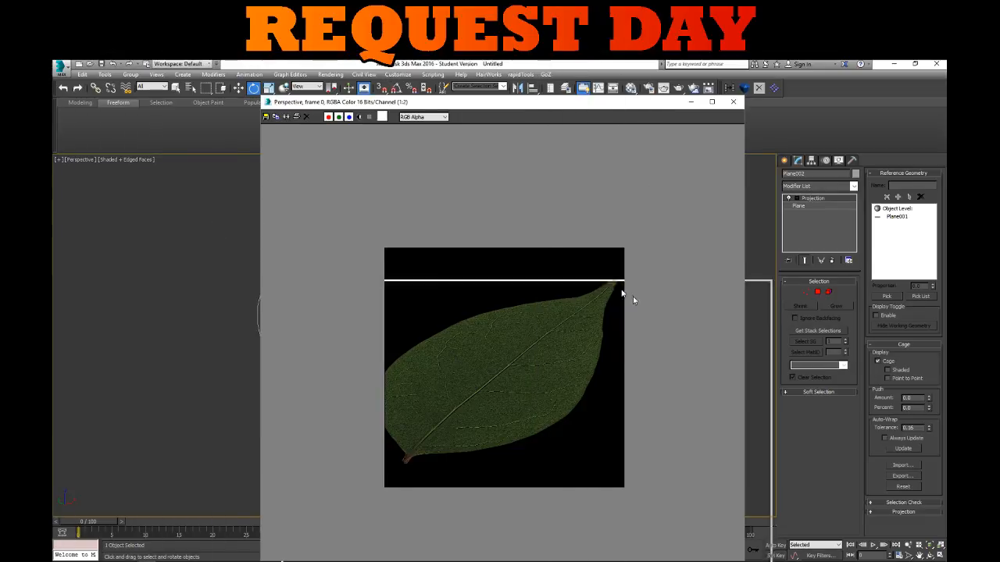
pyautogui.moveTo(597, 107); pyautogui.dragTo(751, 178)
pyautogui.moveTo(328, 327); pyautogui.dragTo(203, 325, button='middle')
pyautogui.keyDown('alt'); pyautogui.moveTo(203, 326); pyautogui.dragTo(219, 276, button='middle'); pyautogui.keyUp('alt')
pyautogui.moveTo(219, 276); pyautogui.dragTo(279, 246, button='middle')
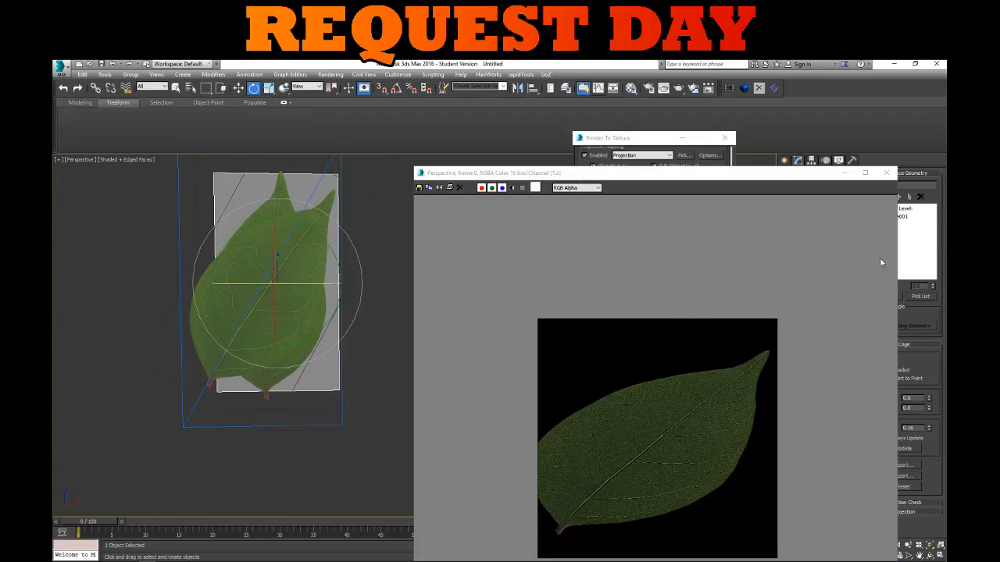
pyautogui.click(513, 188)
pyautogui.click(512, 188)
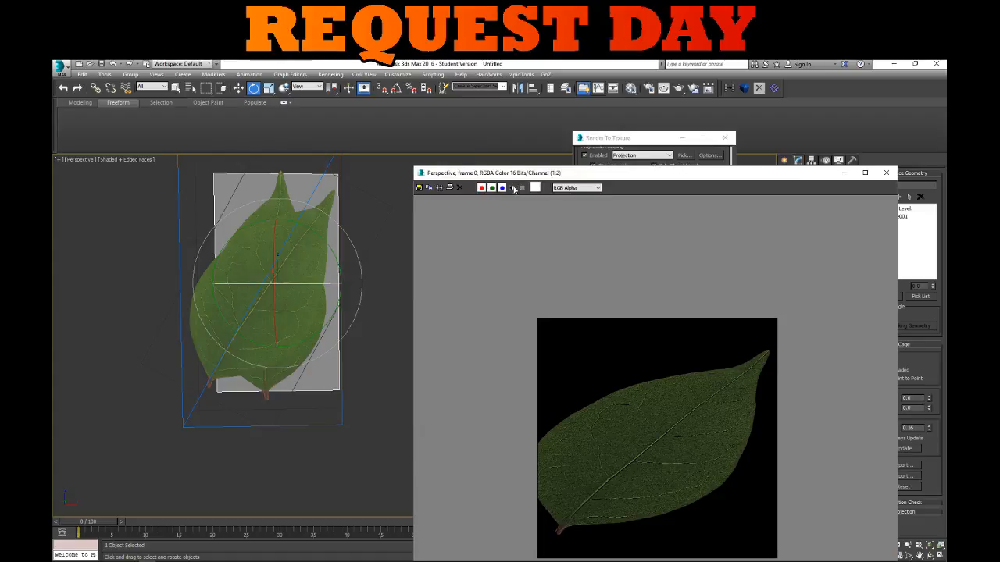
pyautogui.click(885, 173)
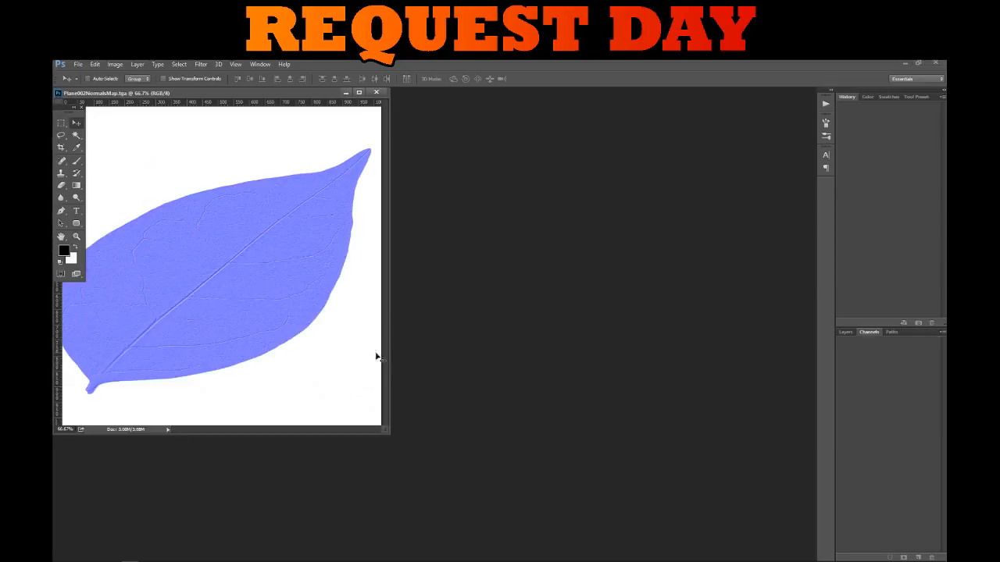
# View the re-baked Plane002NormalsMap.tga in Photoshop, close it and return to 3ds Max
pyautogui.moveTo(254, 101); pyautogui.dragTo(476, 171)
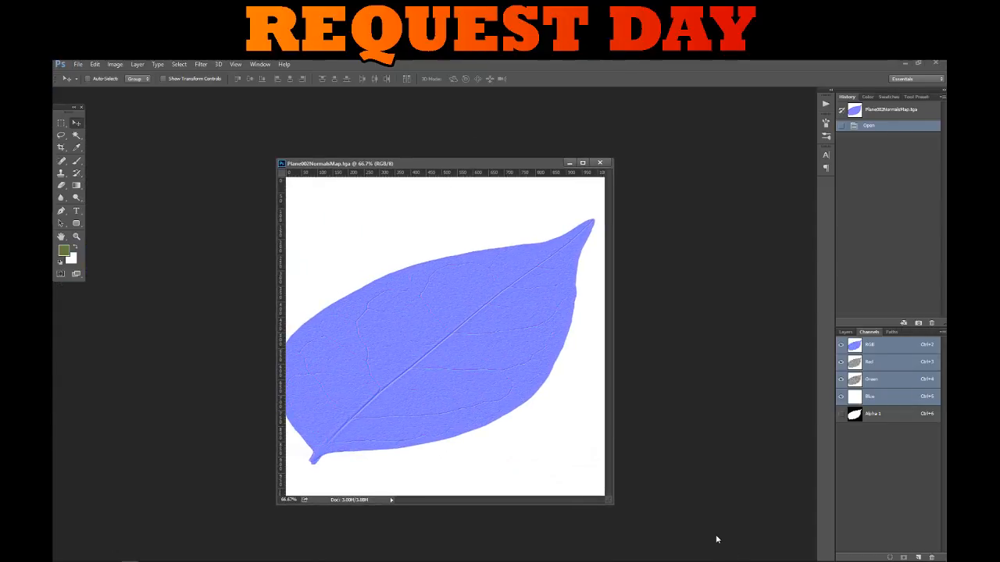
pyautogui.click(600, 162)
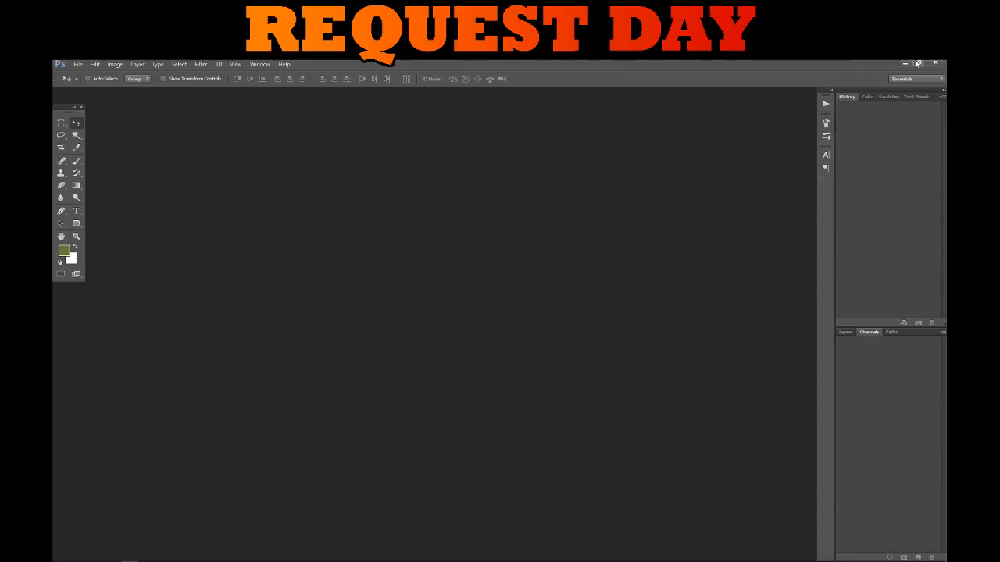
pyautogui.click(904, 62)
# Examine how the two overlapping leaf planes line up with the grey plane from the front and at an angle
pyautogui.scroll(8, 343, 211)
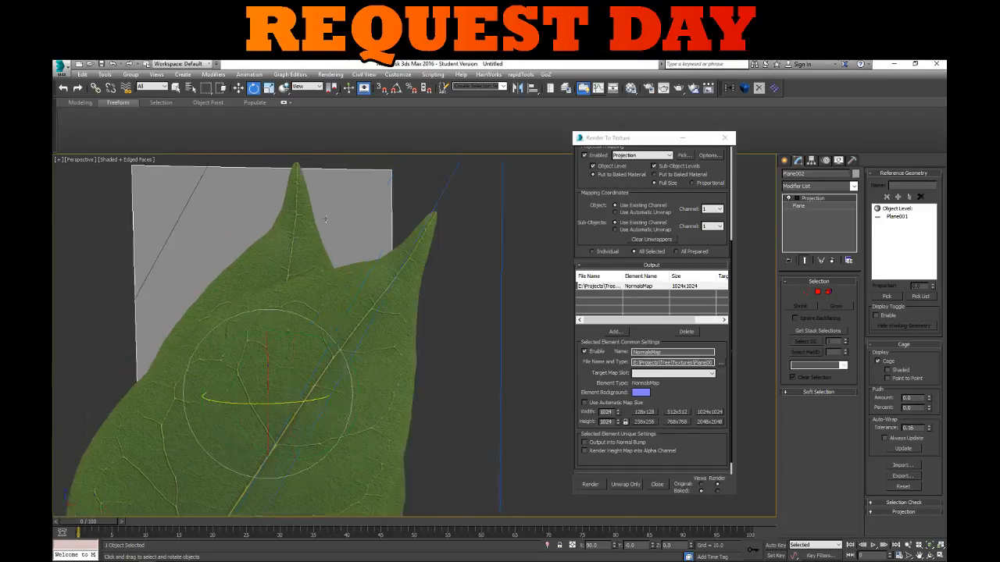
pyautogui.click(345, 192)
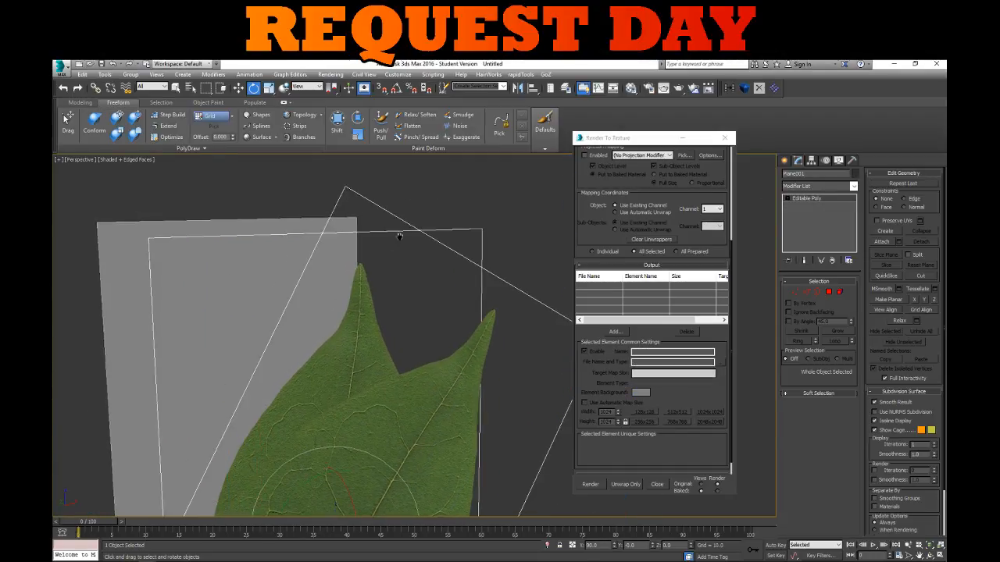
pyautogui.keyDown('alt'); pyautogui.moveTo(399, 237); pyautogui.dragTo(379, 209, button='middle'); pyautogui.keyUp('alt')
pyautogui.press('f')
pyautogui.scroll(4, 398, 319)
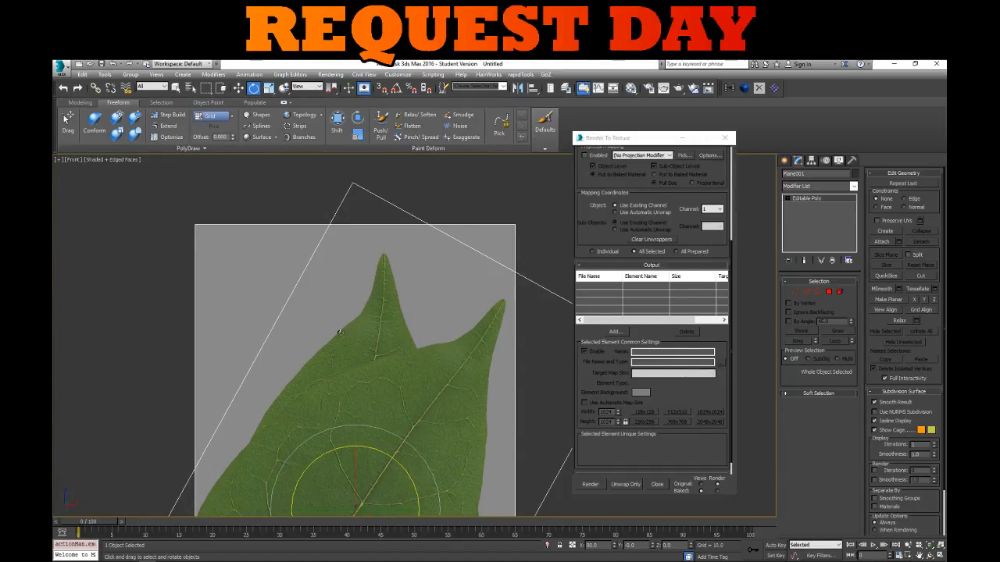
pyautogui.moveTo(342, 398); pyautogui.dragTo(318, 255, button='middle')
pyautogui.scroll(-2, 319, 255)
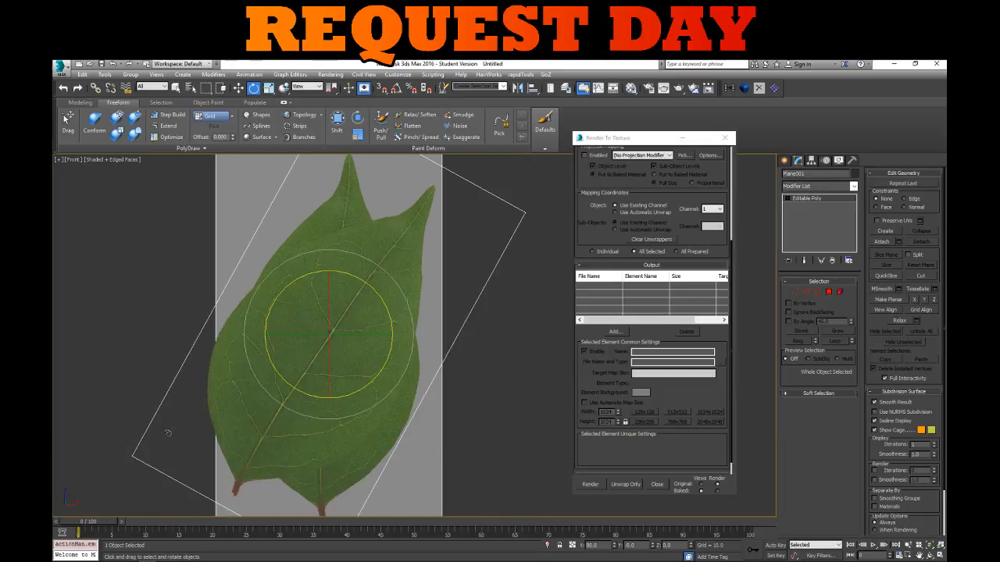
pyautogui.moveTo(344, 434)
pyautogui.mouseDown(button='middle')
pyautogui.moveTo(341, 284)
pyautogui.moveTo(354, 340)
pyautogui.moveTo(352, 439)
pyautogui.mouseUp(button='middle')
pyautogui.scroll(-2, 354, 348)
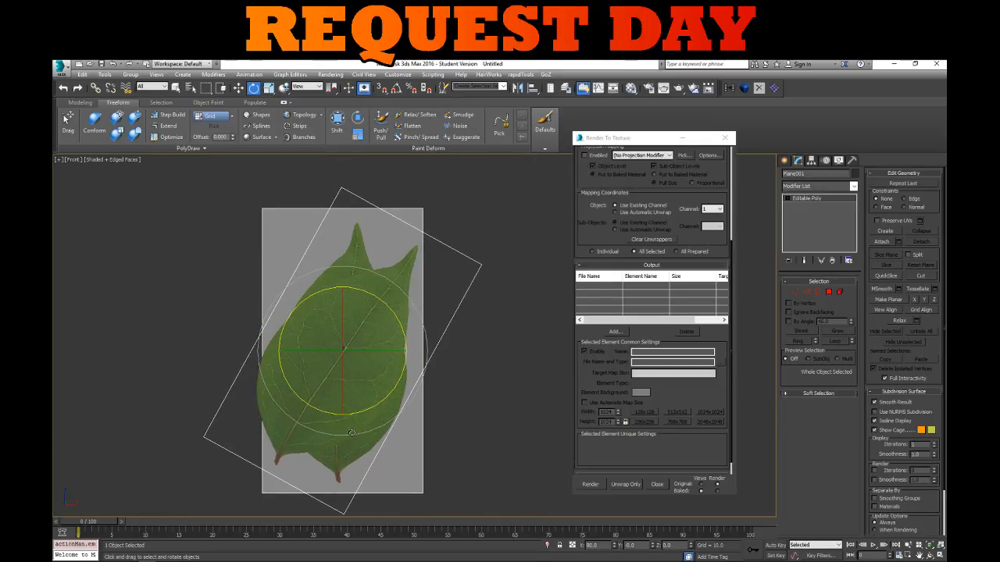
pyautogui.keyDown('alt'); pyautogui.moveTo(374, 323); pyautogui.dragTo(388, 230, button='middle'); pyautogui.keyUp('alt')
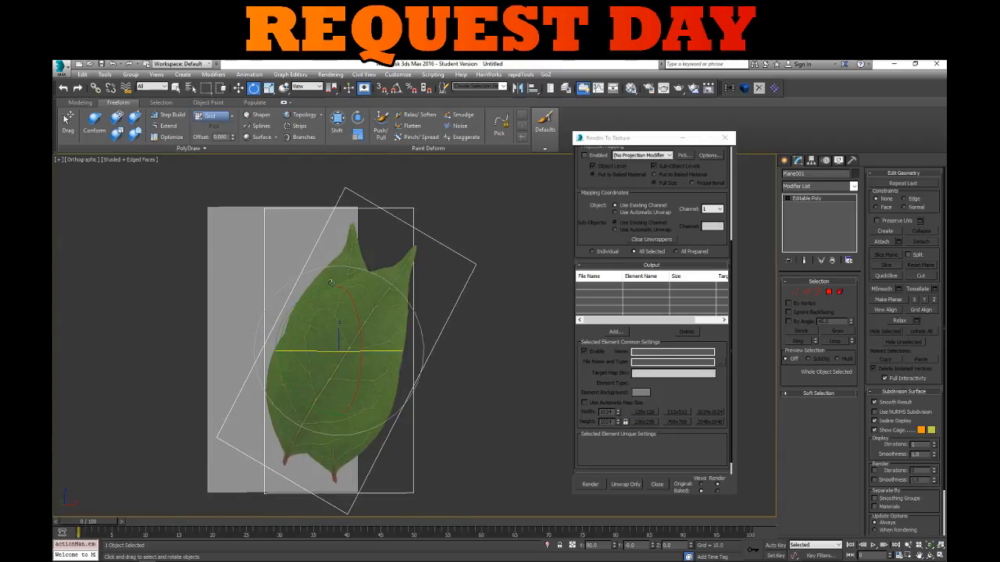
# Delete the tilted leaf element from the leaf plane, keeping only the upright leaf
pyautogui.click(840, 292)
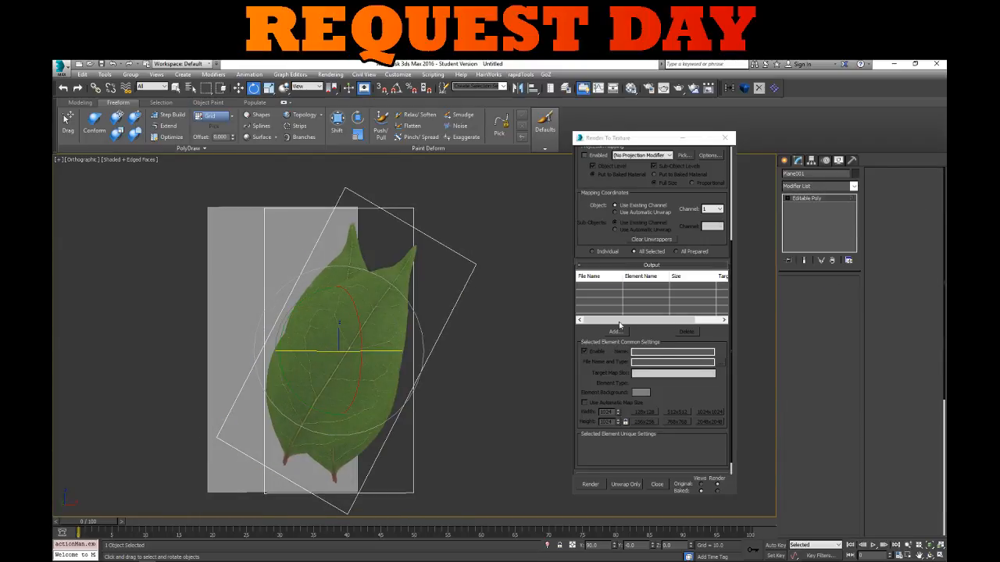
pyautogui.click(356, 212)
pyautogui.press('Delete')
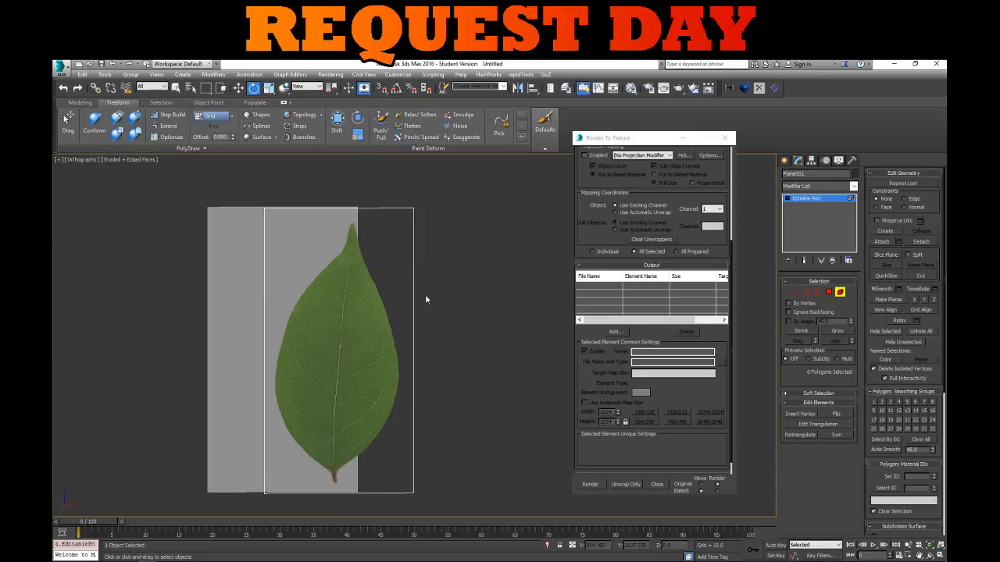
# Clone the leaf element rotated roughly a quarter turn across the original, and render the grey plane's NormalsMap bake
pyautogui.keyDown('alt'); pyautogui.moveTo(427, 297); pyautogui.dragTo(414, 305, button='middle'); pyautogui.keyUp('alt')
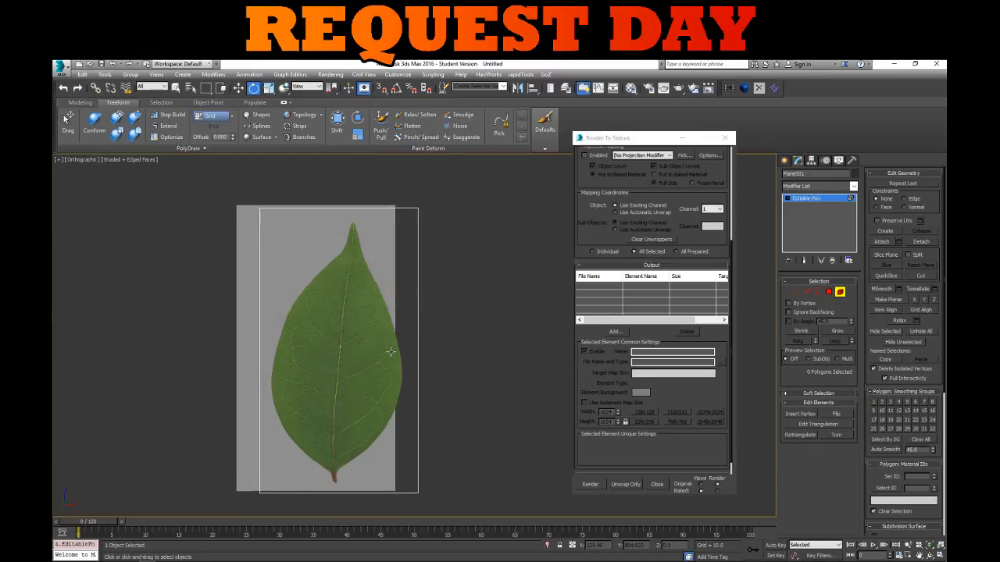
pyautogui.click(313, 320)
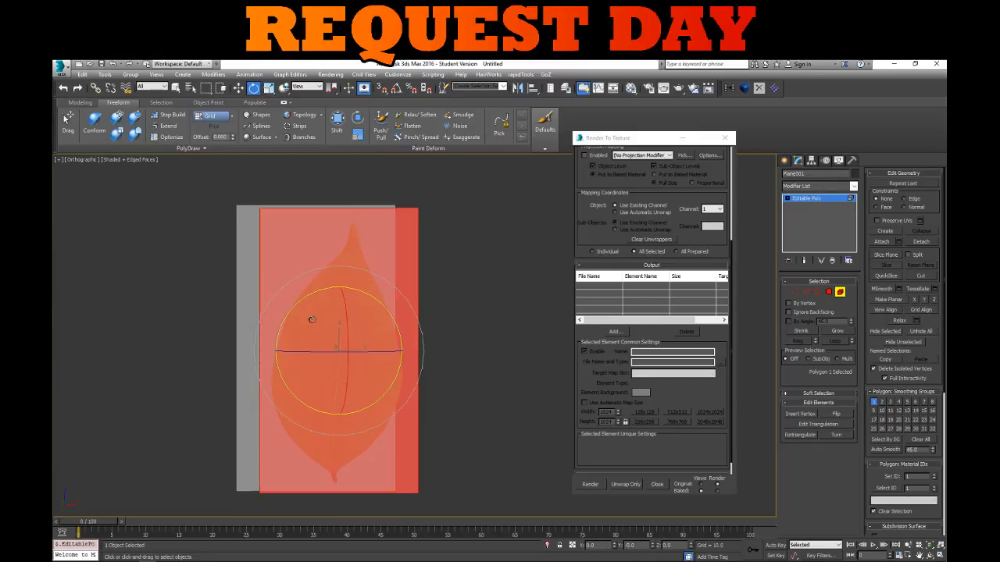
pyautogui.moveTo(357, 331)
pyautogui.mouseDown()
pyautogui.moveTo(362, 290)
pyautogui.moveTo(412, 303)
pyautogui.moveTo(449, 333)
pyautogui.mouseUp()
pyautogui.click(536, 324)
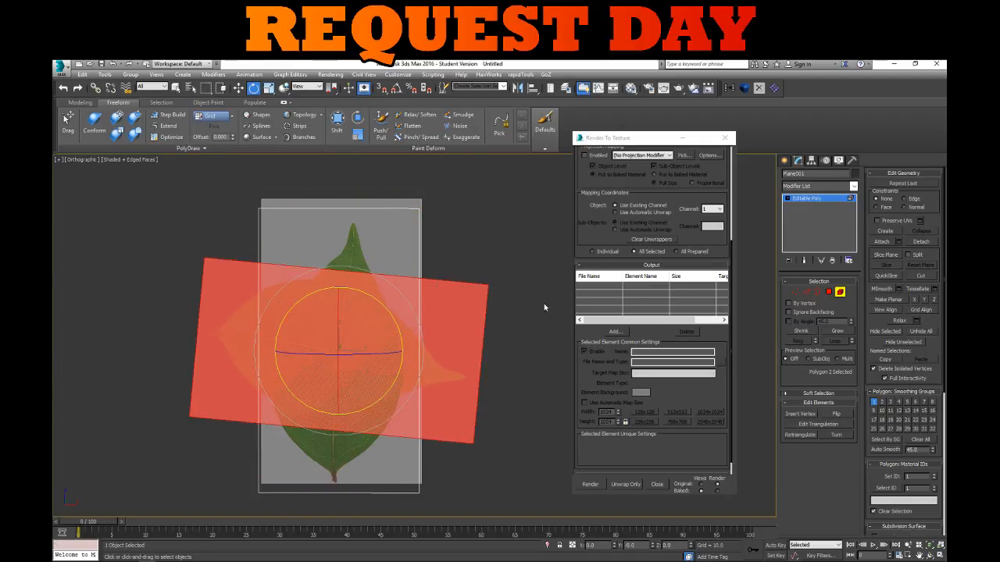
pyautogui.click(838, 293)
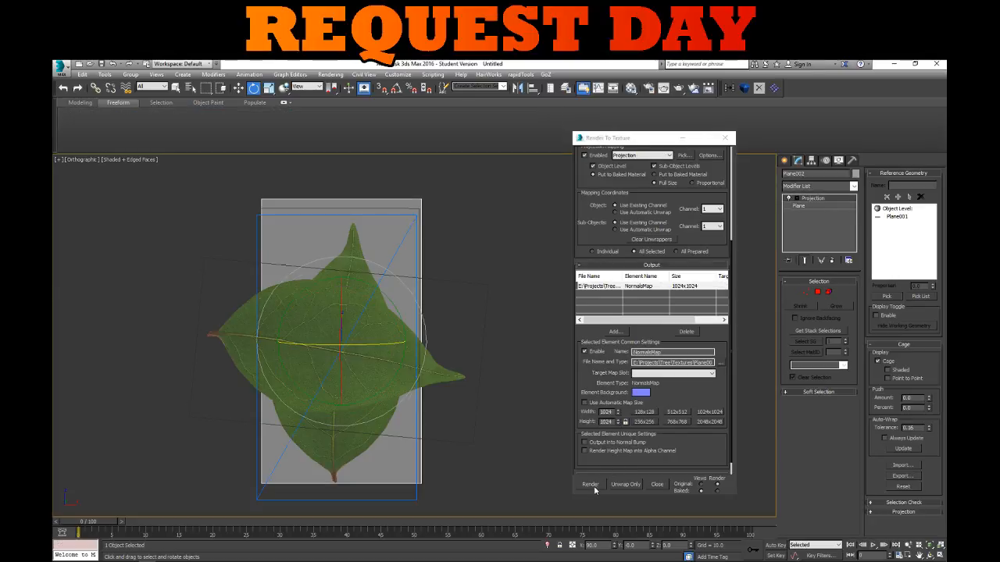
pyautogui.click(589, 485)
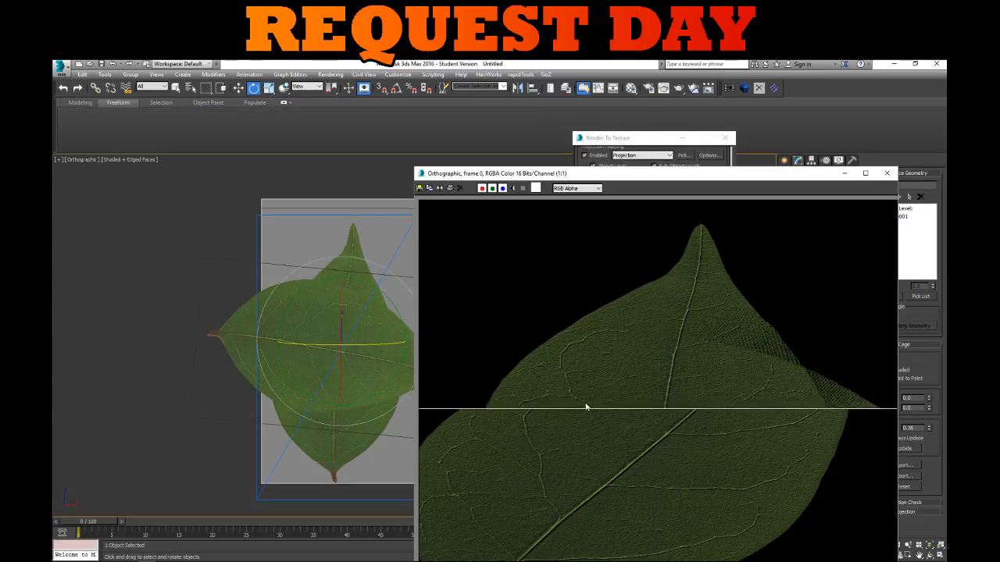
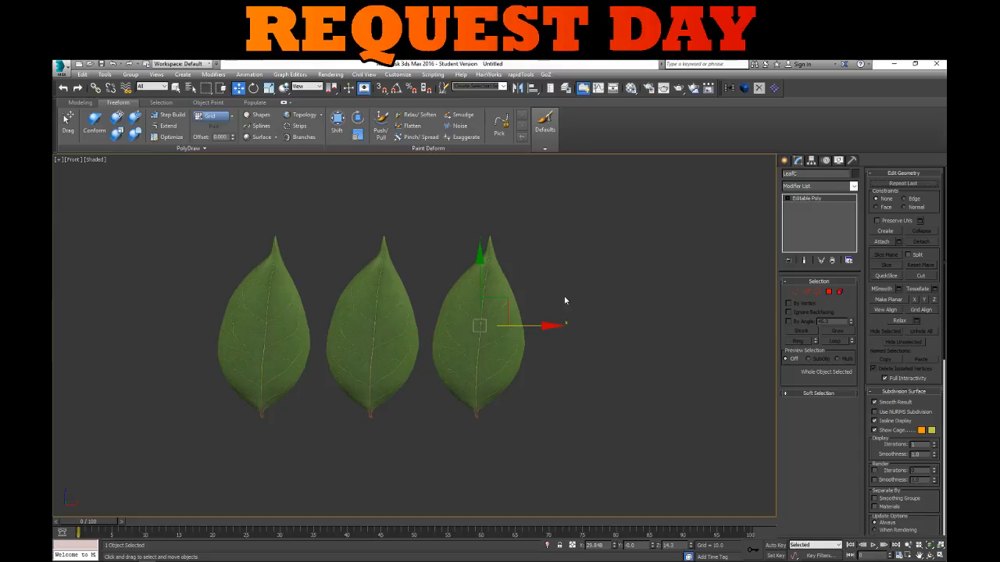
# Clone the LeafC object along X as a copy, changing the letter in its name to D, and deselect it
pyautogui.moveTo(543, 325)
pyautogui.mouseDown()
pyautogui.moveTo(629, 325)
pyautogui.moveTo(533, 325)
pyautogui.moveTo(544, 344)
pyautogui.moveTo(650, 324)
pyautogui.mouseUp()
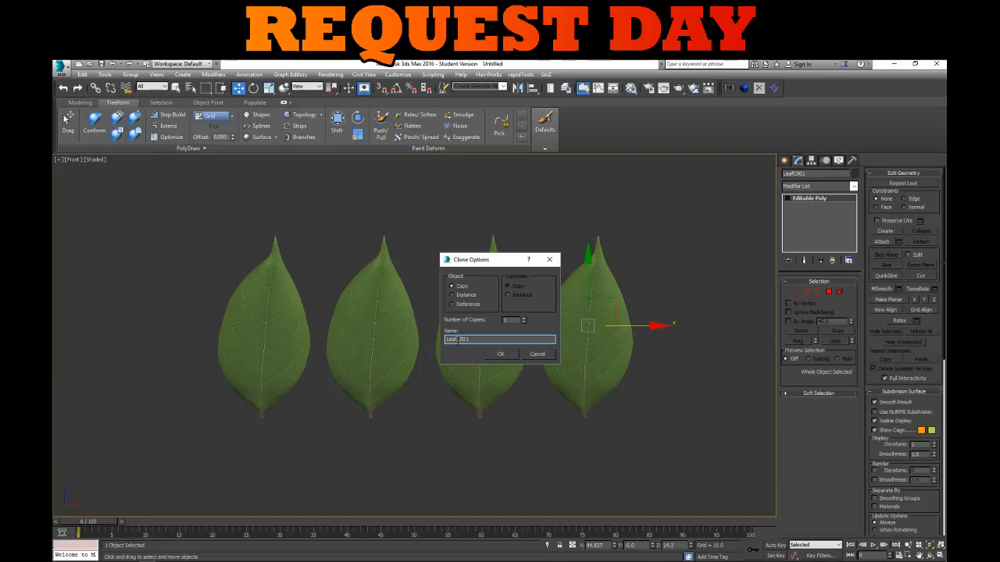
pyautogui.write('D')
pyautogui.click(499, 356)
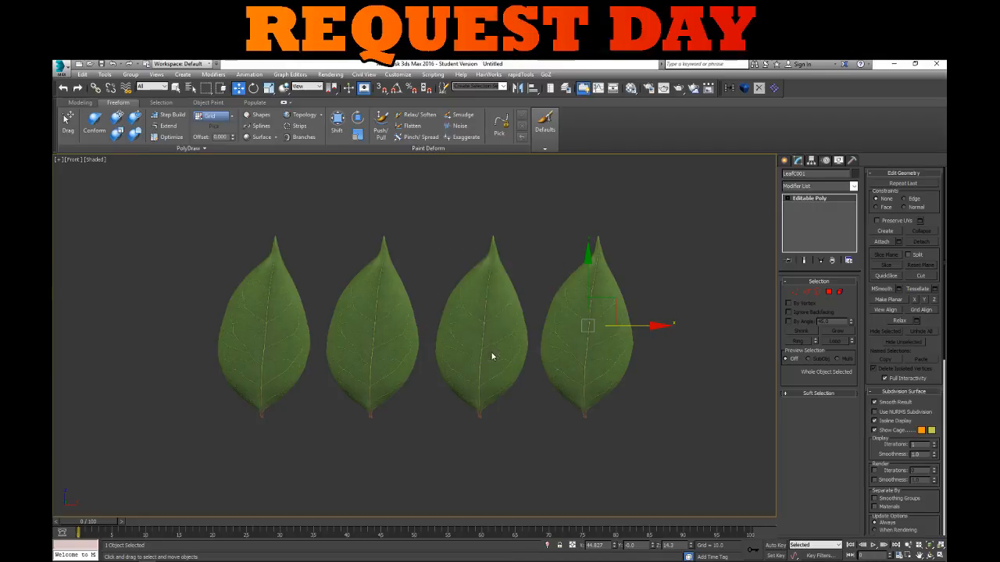
pyautogui.click(679, 268)
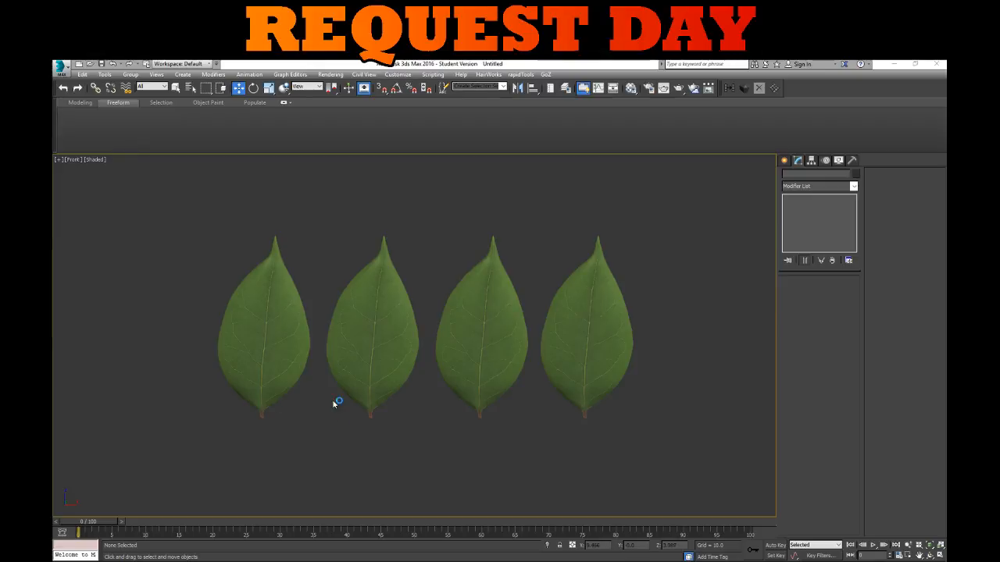
# Examine the row of four identical leaves in perspective, comparing their outlines and vein detail
pyautogui.keyDown('alt'); pyautogui.moveTo(335, 404); pyautogui.dragTo(493, 348, button='middle'); pyautogui.keyUp('alt')
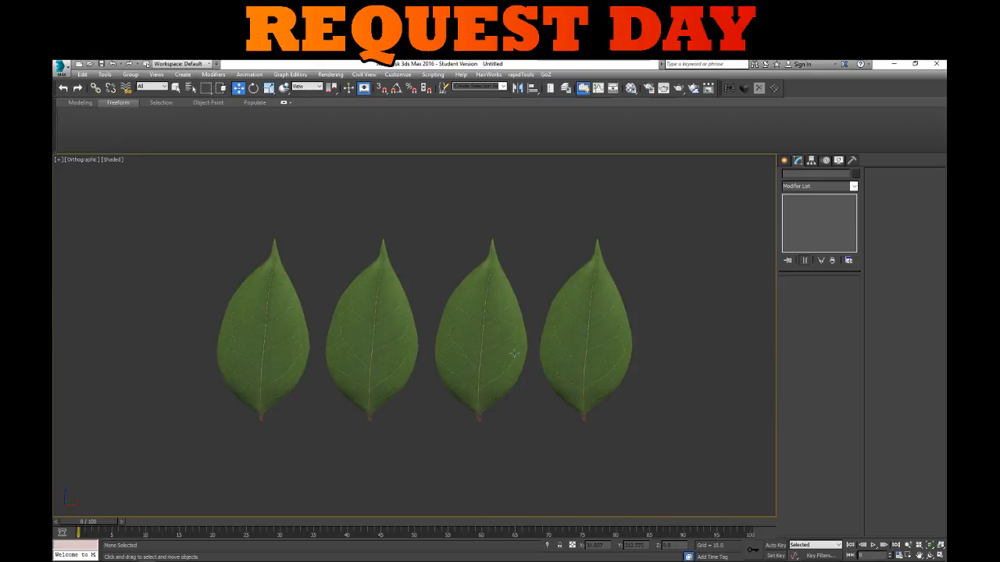
pyautogui.press('p')
pyautogui.press('z')
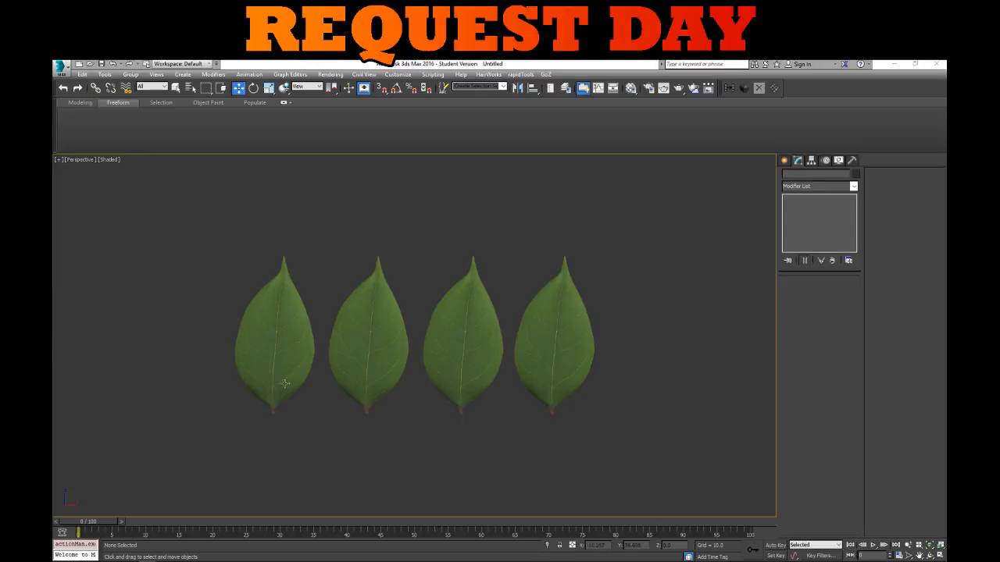
pyautogui.scroll(5, 502, 239)
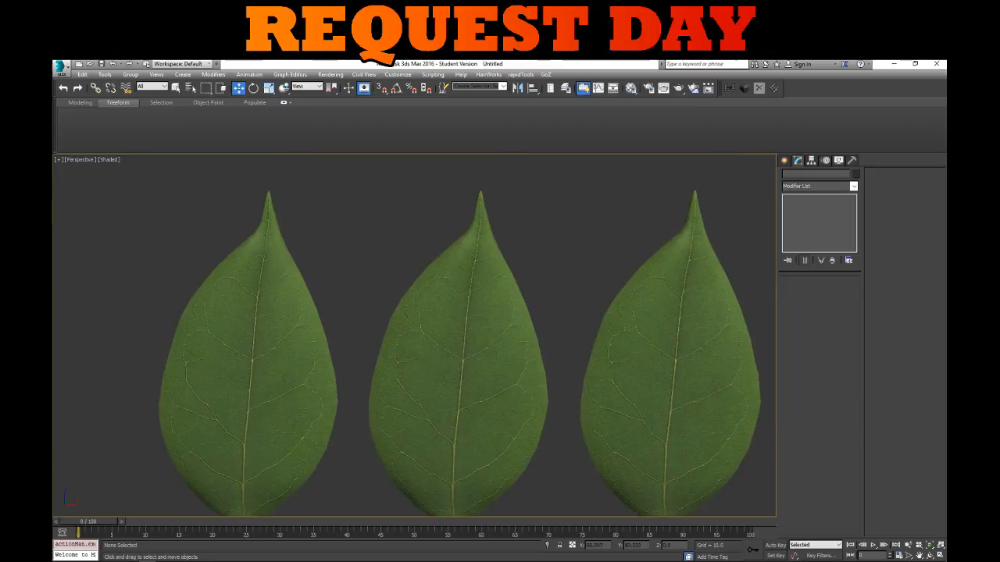
pyautogui.scroll(-3, 502, 239)
pyautogui.moveTo(502, 239)
pyautogui.mouseDown(button='middle')
pyautogui.moveTo(715, 254)
pyautogui.moveTo(500, 238)
pyautogui.mouseUp(button='middle')
pyautogui.scroll(3, 500, 237)
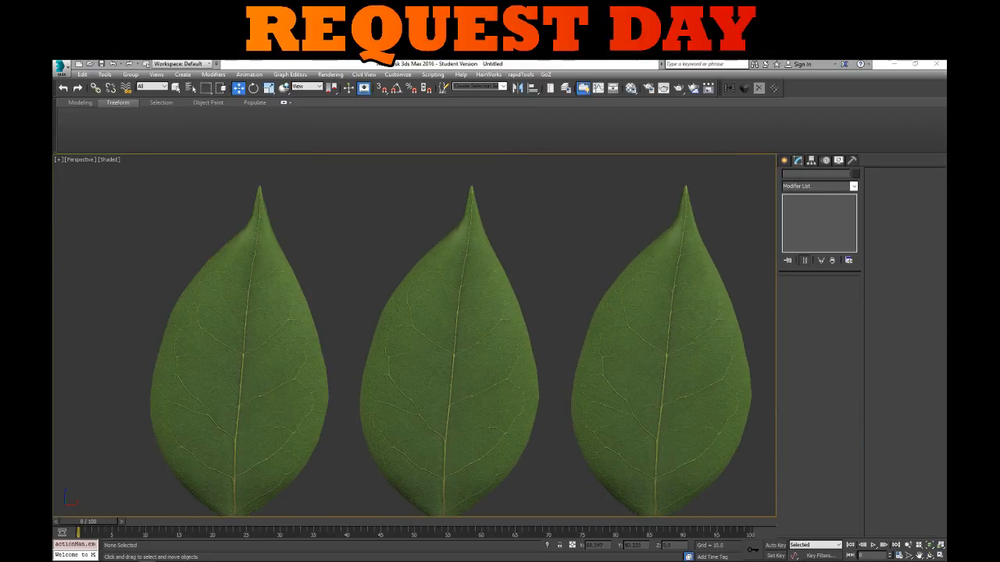
pyautogui.moveTo(279, 255); pyautogui.dragTo(98, 225, button='middle')
pyautogui.scroll(-3, 297, 232)
pyautogui.moveTo(414, 252); pyautogui.dragTo(441, 297, button='middle')
# Display edged faces and add an FFD(box) modifier to the second leaf in the row
pyautogui.click(333, 268)
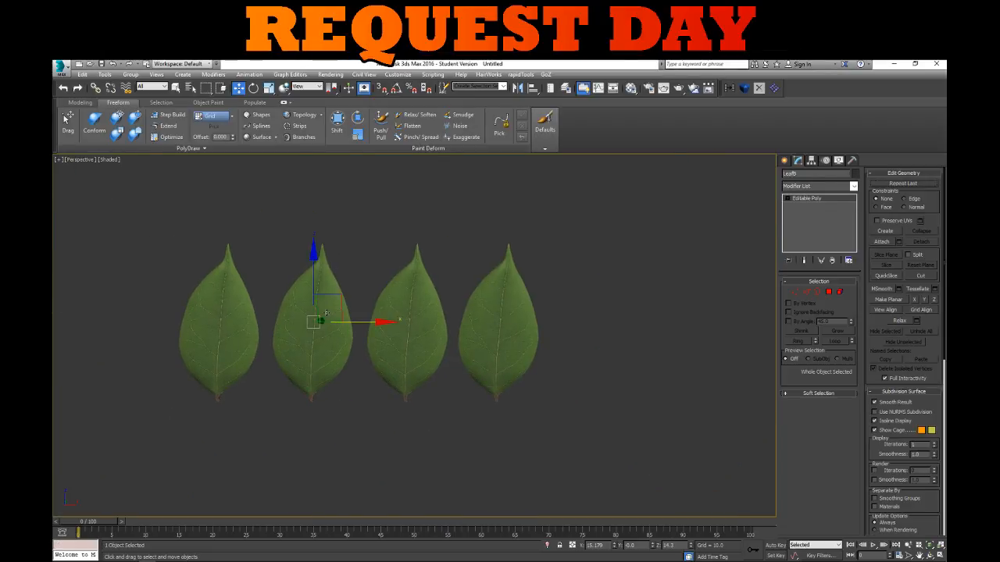
pyautogui.press('F4')
pyautogui.moveTo(331, 269); pyautogui.dragTo(392, 276, button='middle')
pyautogui.scroll(2, 395, 278)
pyautogui.moveTo(448, 323)
pyautogui.mouseDown(button='middle')
pyautogui.moveTo(422, 267)
pyautogui.moveTo(446, 328)
pyautogui.mouseUp(button='middle')
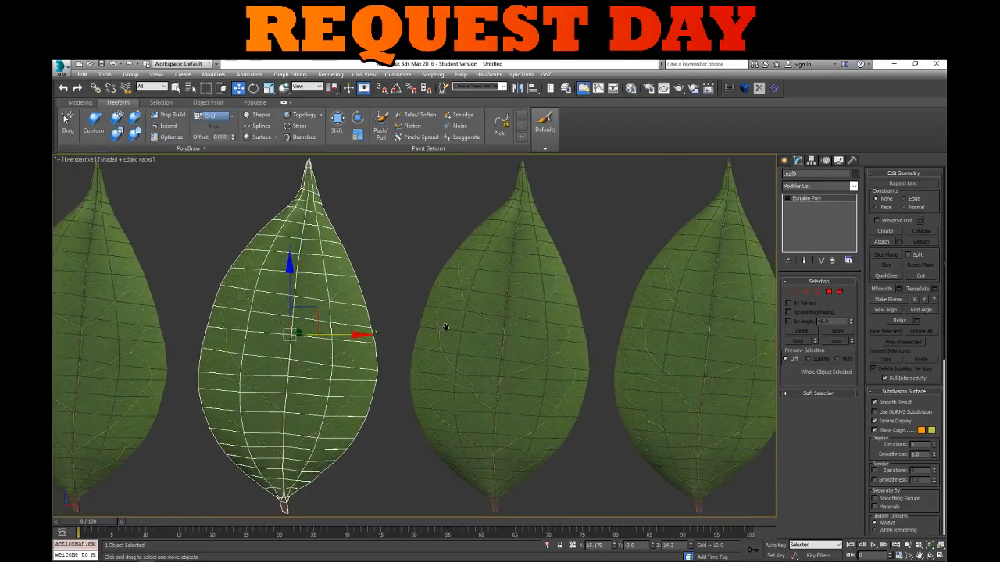
pyautogui.scroll(-1, 441, 325)
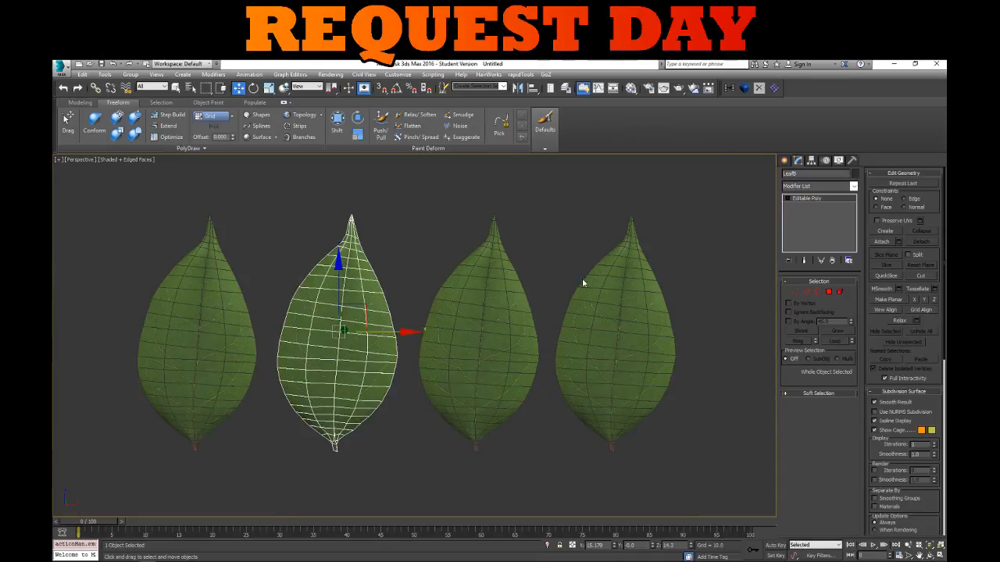
pyautogui.click(853, 186)
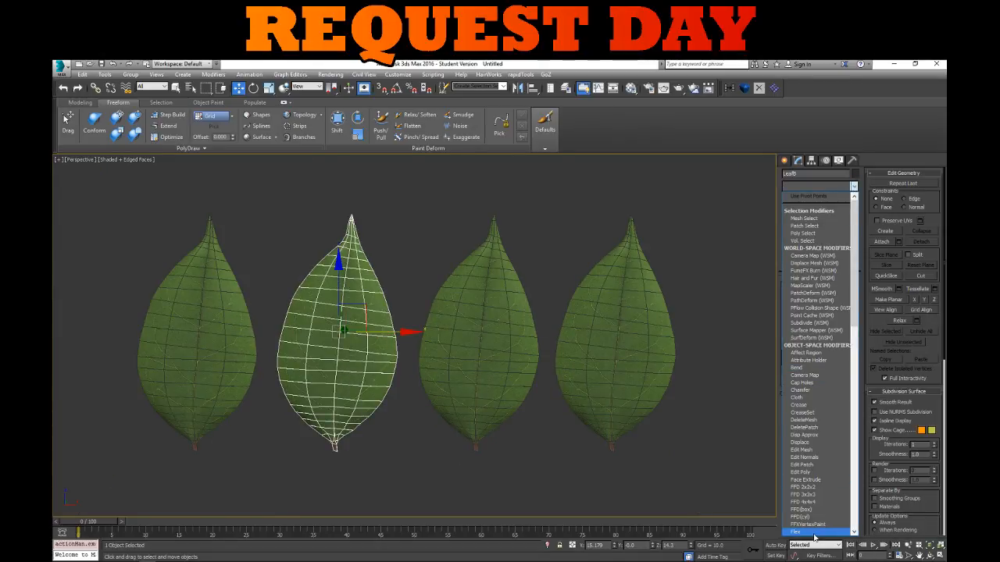
pyautogui.click(804, 509)
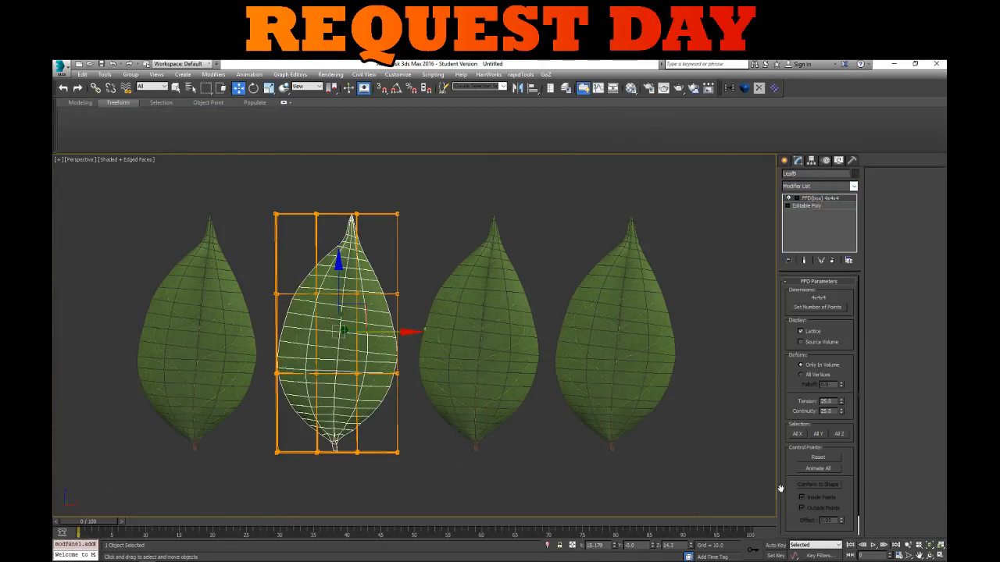
# Shift the second leaf's topmost row of FFD control points sideways and slightly down in the front view to bend its tip
pyautogui.click(823, 200)
pyautogui.moveTo(217, 183); pyautogui.dragTo(481, 251)
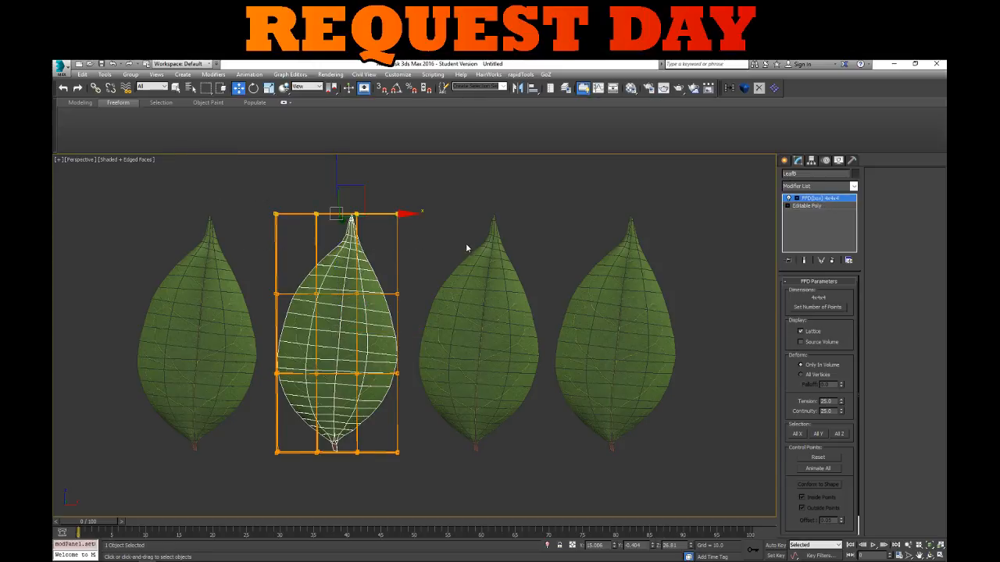
pyautogui.moveTo(467, 244); pyautogui.dragTo(351, 313, button='middle')
pyautogui.press('f')
pyautogui.scroll(-3, 484, 273)
pyautogui.scroll(-1, 268, 380)
pyautogui.scroll(1, 377, 275)
pyautogui.moveTo(441, 242); pyautogui.dragTo(492, 311)
pyautogui.scroll(1, 514, 295)
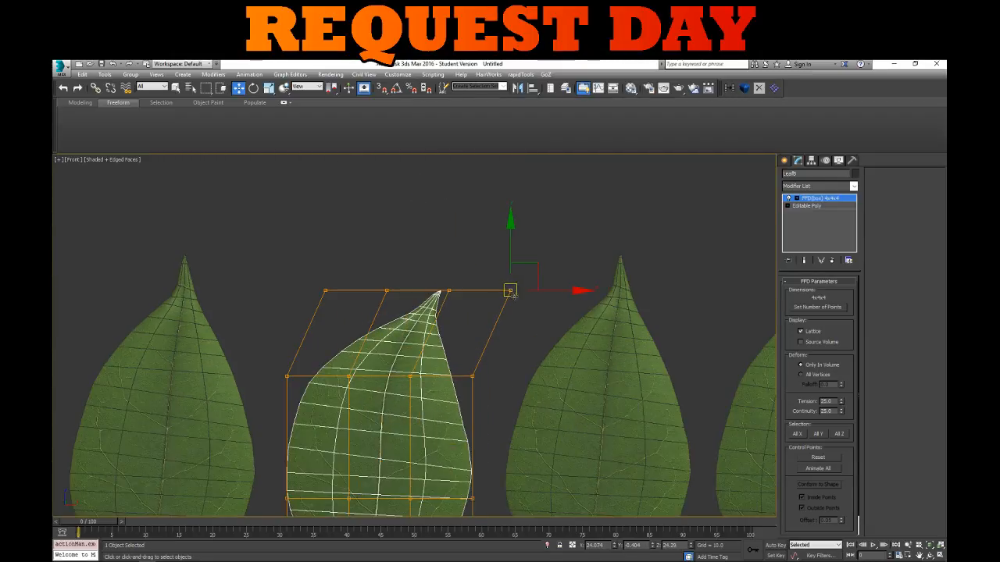
# Move the second leaf's topmost FFD control points individually to arch the lattice around the bent tip
pyautogui.click(505, 333)
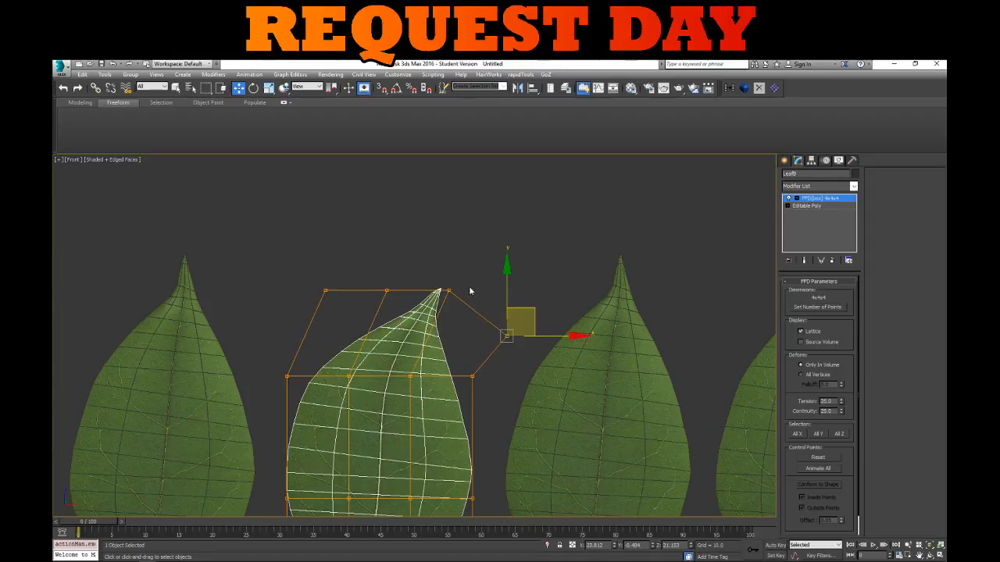
pyautogui.click(447, 291)
pyautogui.moveTo(472, 271); pyautogui.dragTo(464, 259)
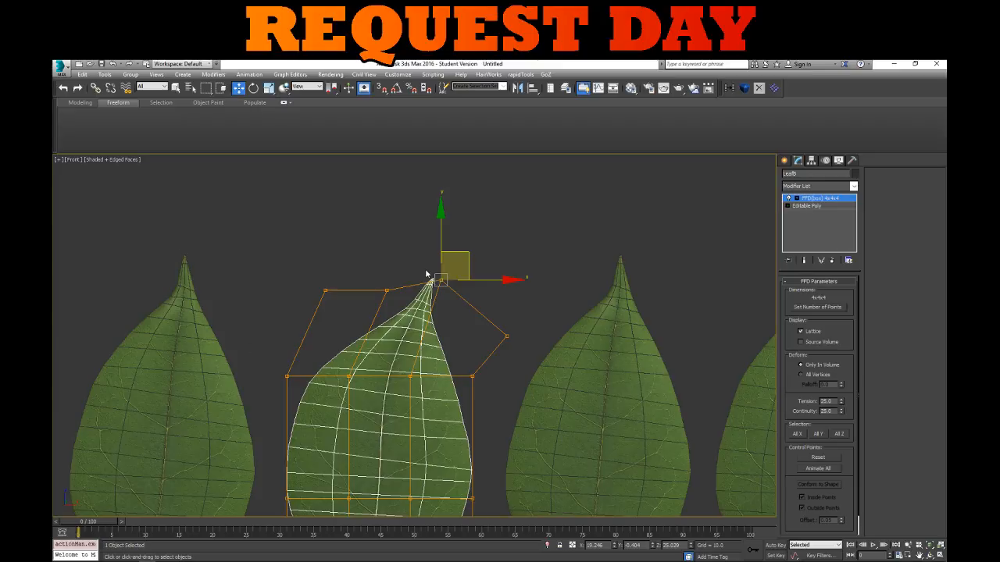
pyautogui.click(385, 290)
pyautogui.moveTo(402, 261); pyautogui.dragTo(403, 244)
pyautogui.moveTo(403, 243); pyautogui.dragTo(425, 189, button='middle')
pyautogui.click(346, 234)
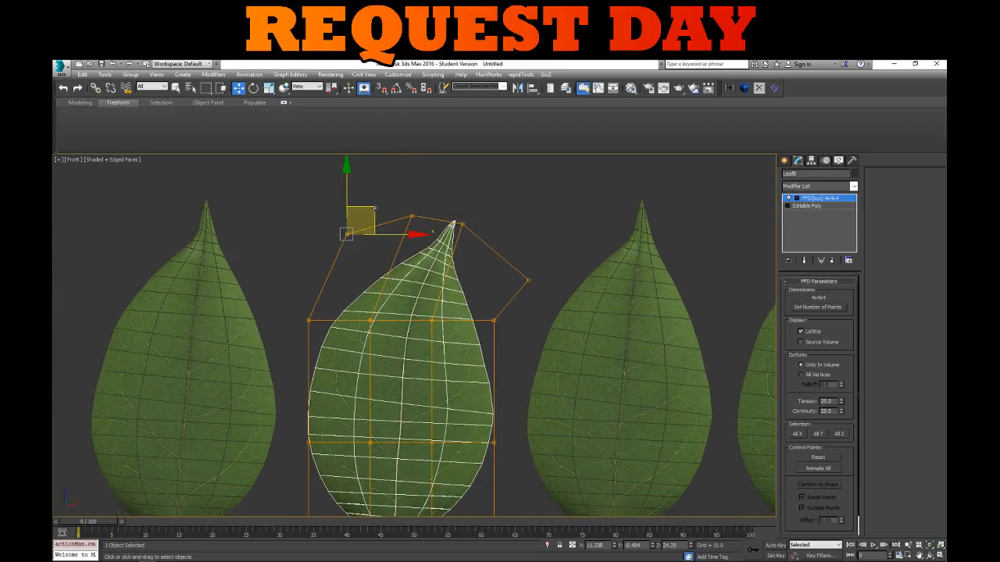
# Move the two outer FFD control points of the second leaf's lower-middle row inward to narrow the blade
pyautogui.moveTo(297, 405); pyautogui.dragTo(296, 346, button='middle')
pyautogui.click(307, 382)
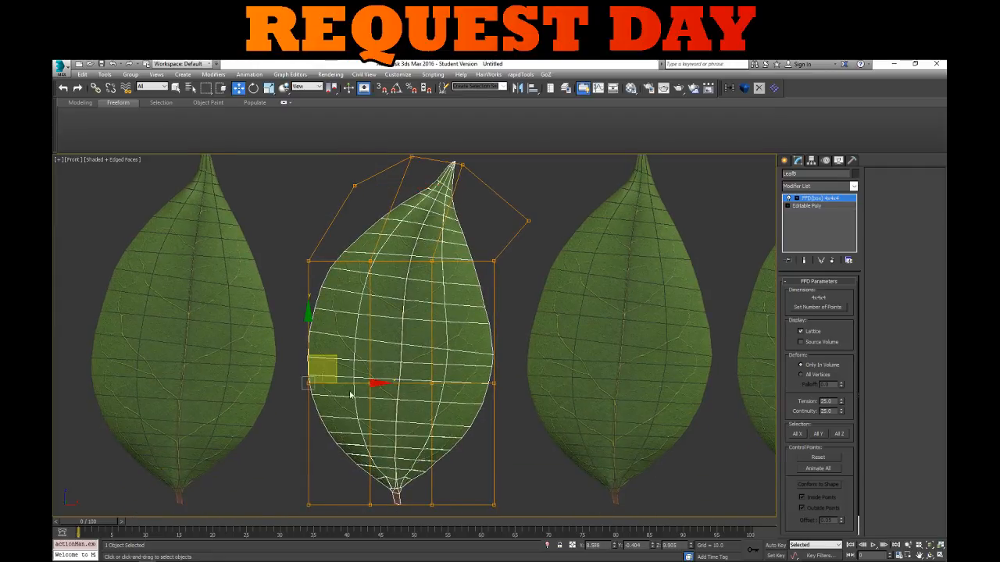
pyautogui.moveTo(307, 382); pyautogui.dragTo(319, 383)
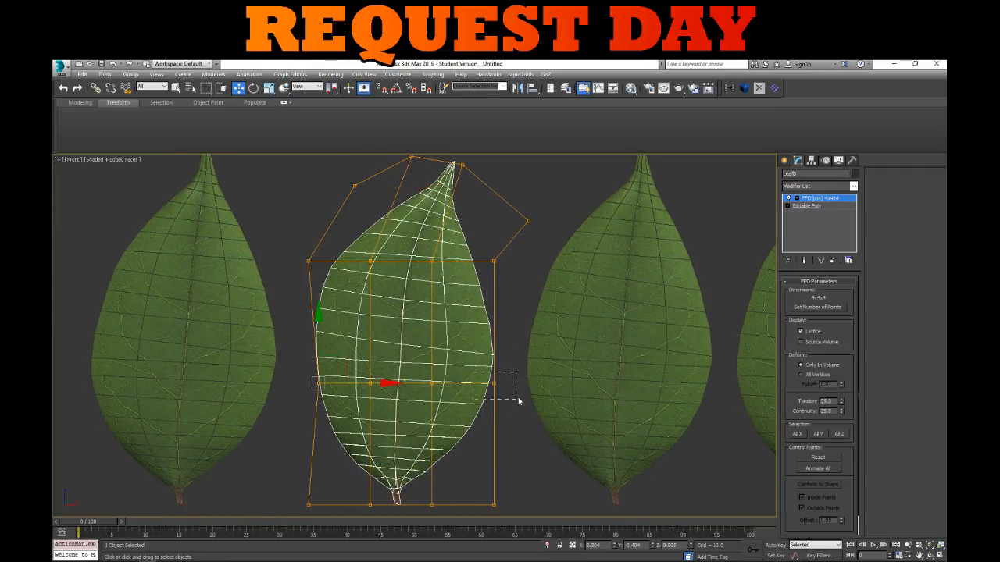
pyautogui.moveTo(519, 401); pyautogui.dragTo(480, 383)
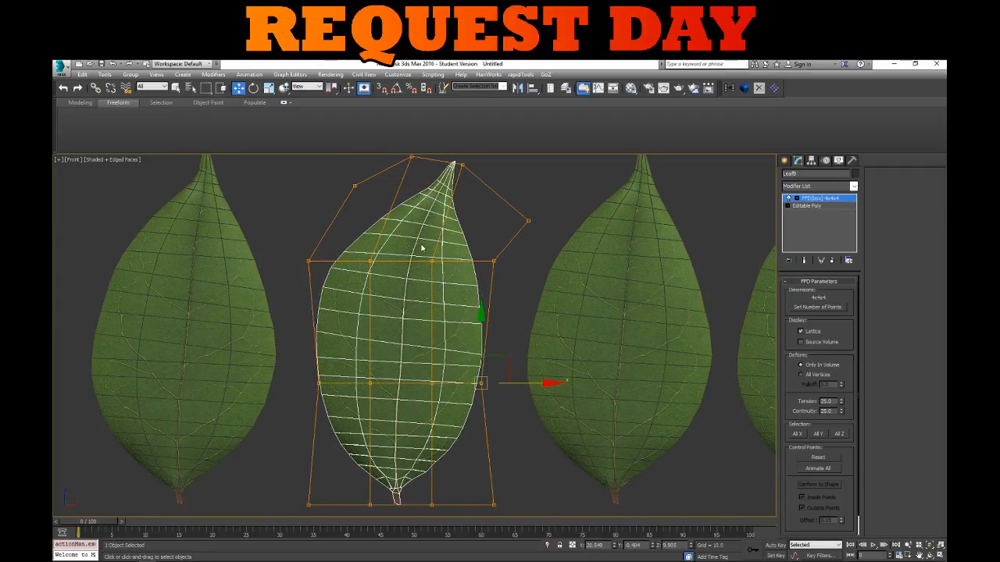
# Shift the second leaf's inner lattice column outward and the inner points at its base sideways to curve the midrib
pyautogui.moveTo(450, 420); pyautogui.dragTo(451, 422)
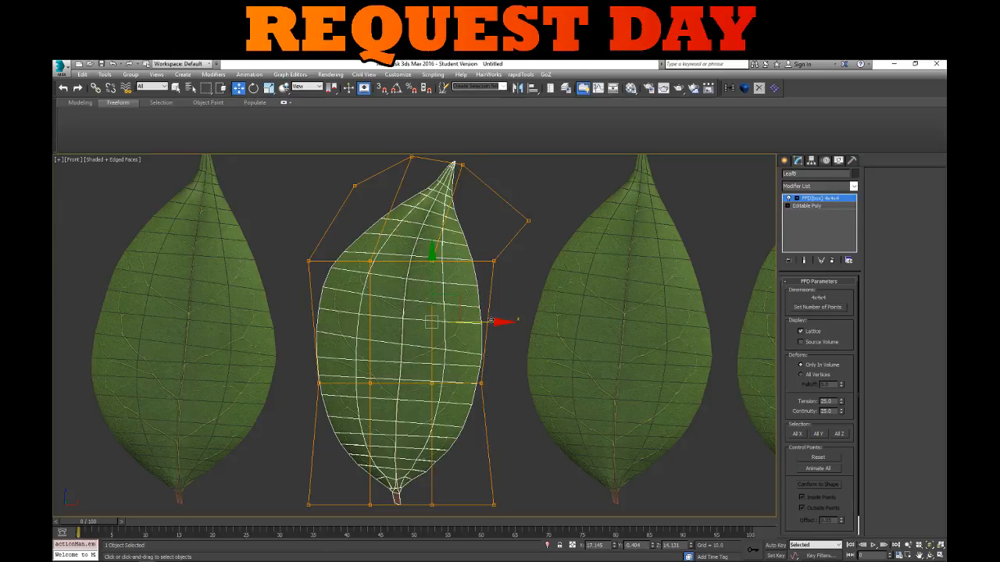
pyautogui.moveTo(491, 321); pyautogui.dragTo(497, 321)
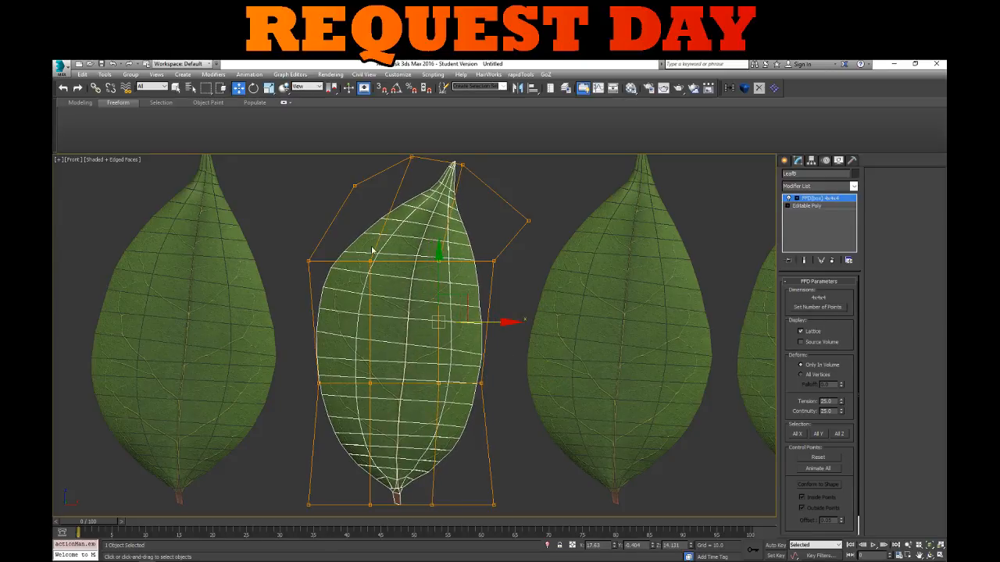
pyautogui.moveTo(359, 439); pyautogui.dragTo(374, 420, button='middle')
pyautogui.moveTo(362, 467); pyautogui.dragTo(476, 486)
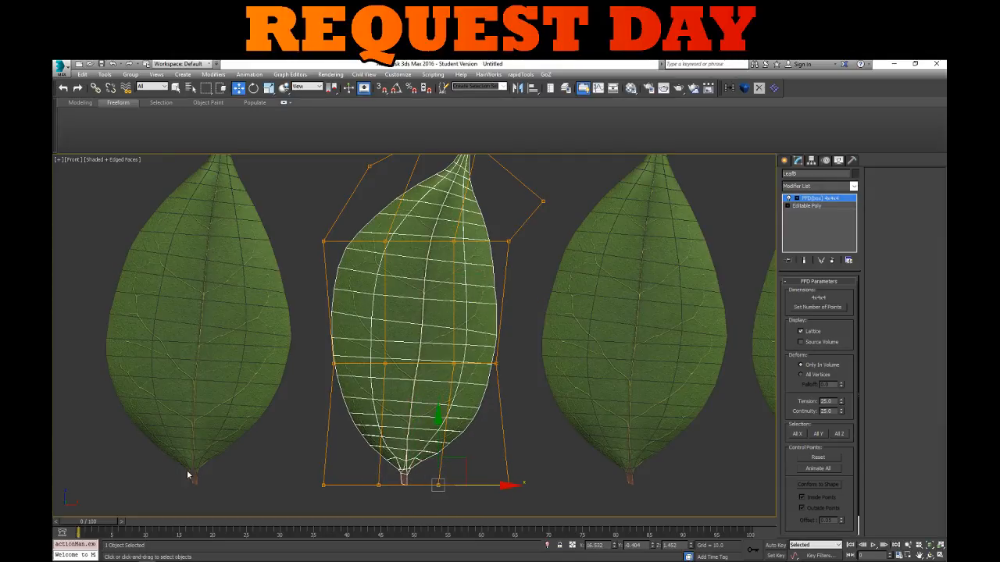
# Convert the second leaf to an Editable Poly, turn off edged faces, and deselect it
pyautogui.moveTo(430, 346); pyautogui.dragTo(422, 364, button='middle')
pyautogui.rightClick(426, 351)
pyautogui.click(450, 346)
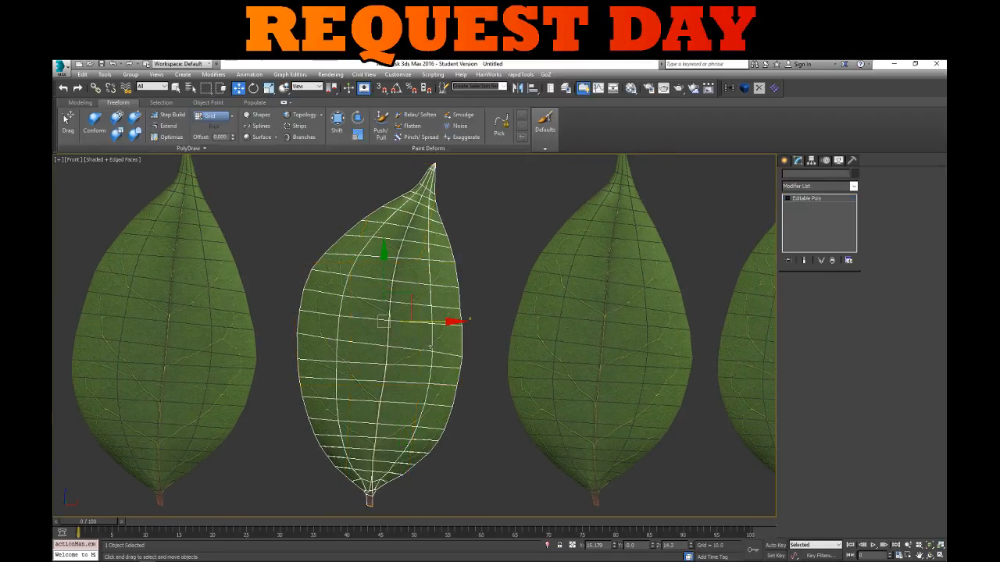
pyautogui.moveTo(466, 263); pyautogui.dragTo(496, 286, button='middle')
pyautogui.press('F4')
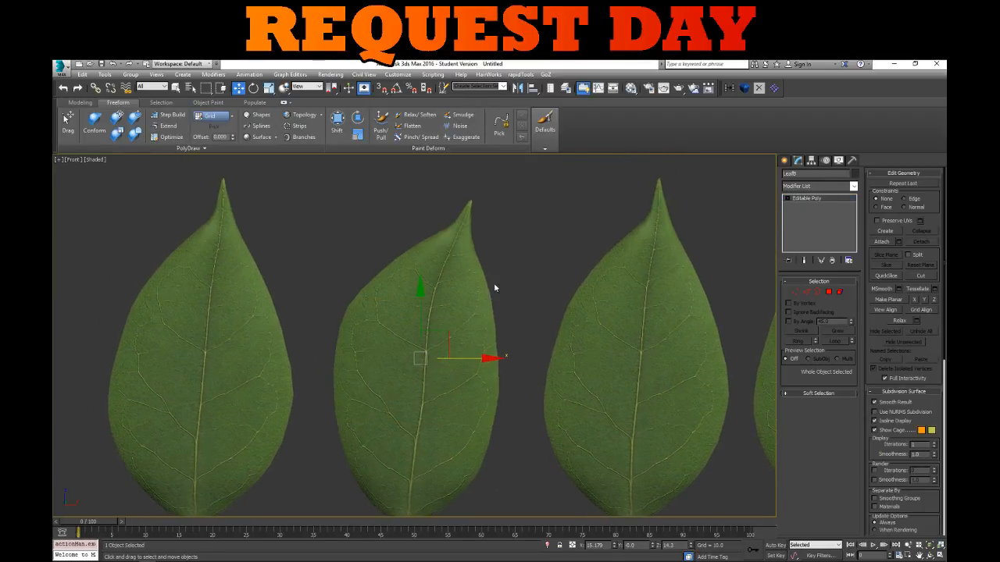
pyautogui.click(496, 285)
pyautogui.moveTo(427, 294); pyautogui.dragTo(455, 263, button='middle')
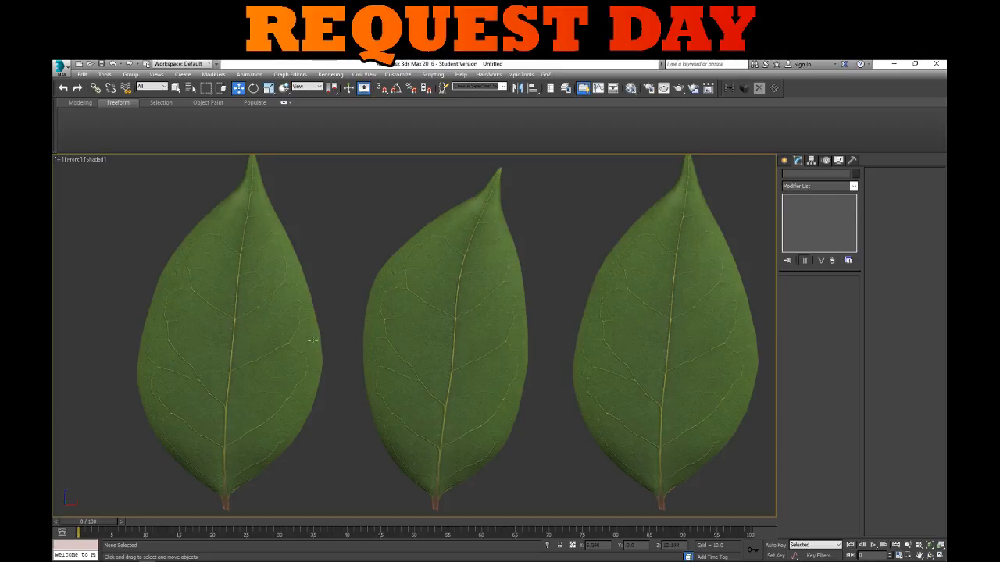
# Add an FFD(box) modifier to the third leaf and activate its control-point level
pyautogui.moveTo(484, 214); pyautogui.dragTo(206, 198, button='middle')
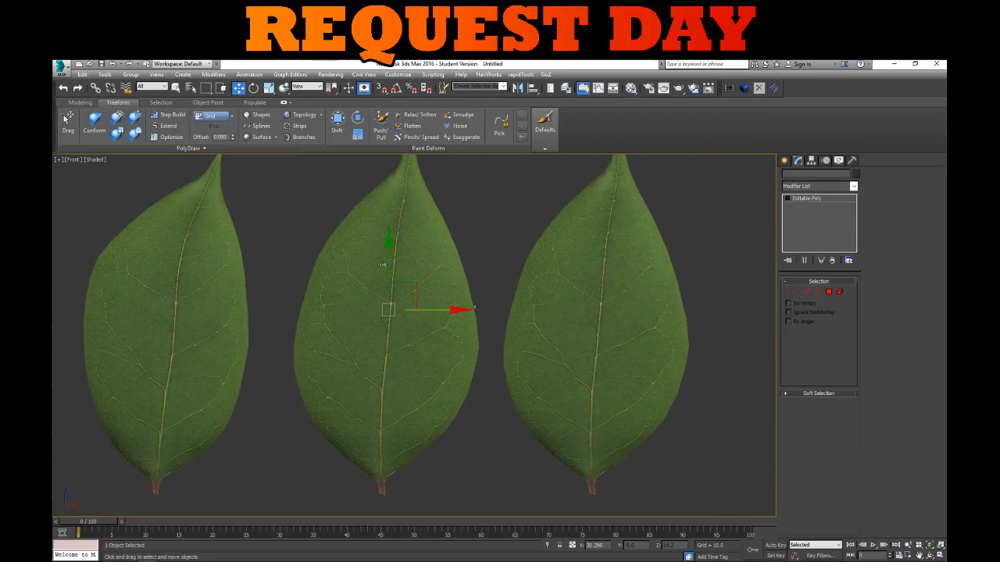
pyautogui.scroll(3, 513, 313)
pyautogui.scroll(-3, 508, 305)
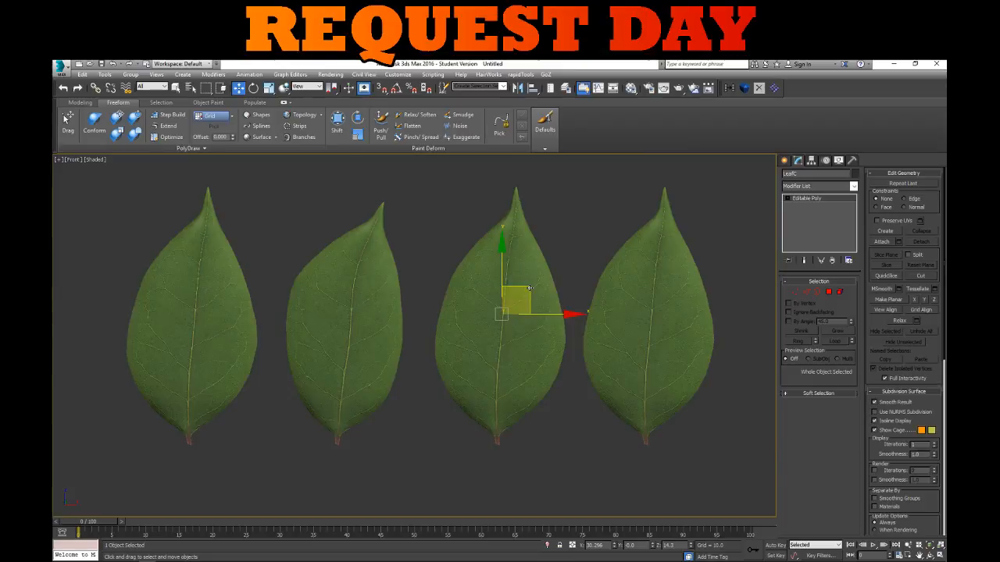
pyautogui.click(853, 186)
pyautogui.click(802, 510)
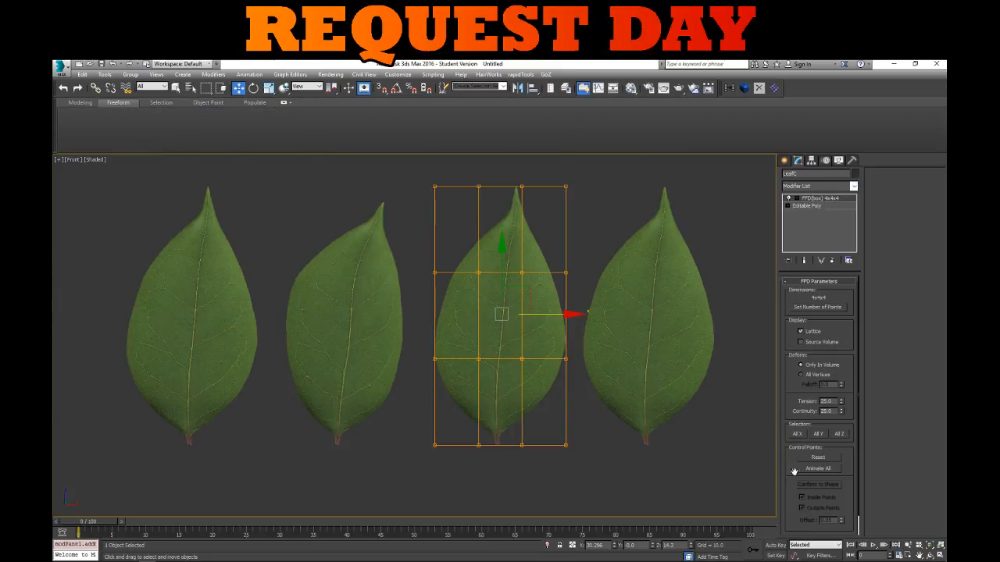
pyautogui.click(820, 198)
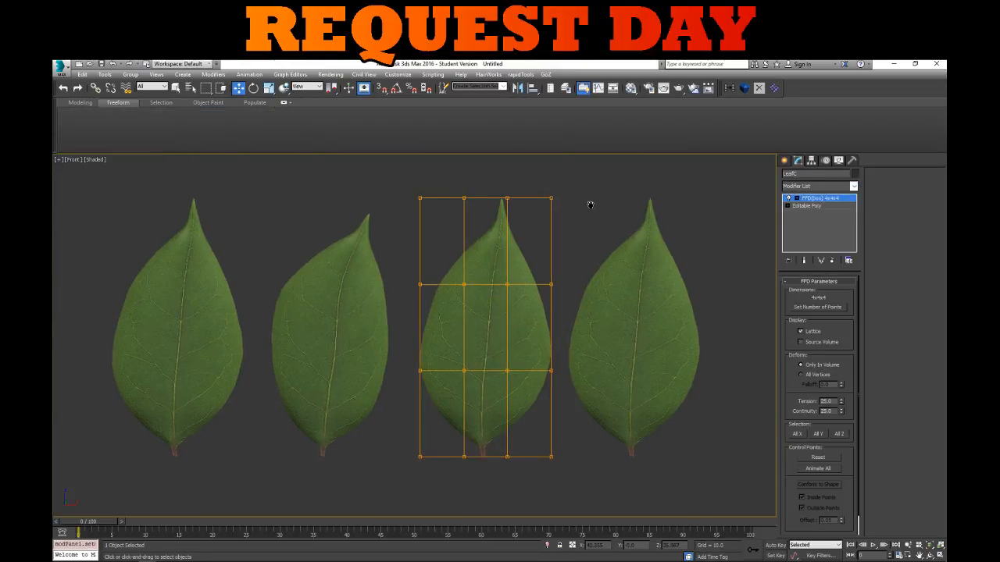
# Lower the topmost row of the third leaf's FFD control points to shorten the leaf
pyautogui.scroll(3, 538, 215)
pyautogui.moveTo(654, 231); pyautogui.dragTo(654, 230)
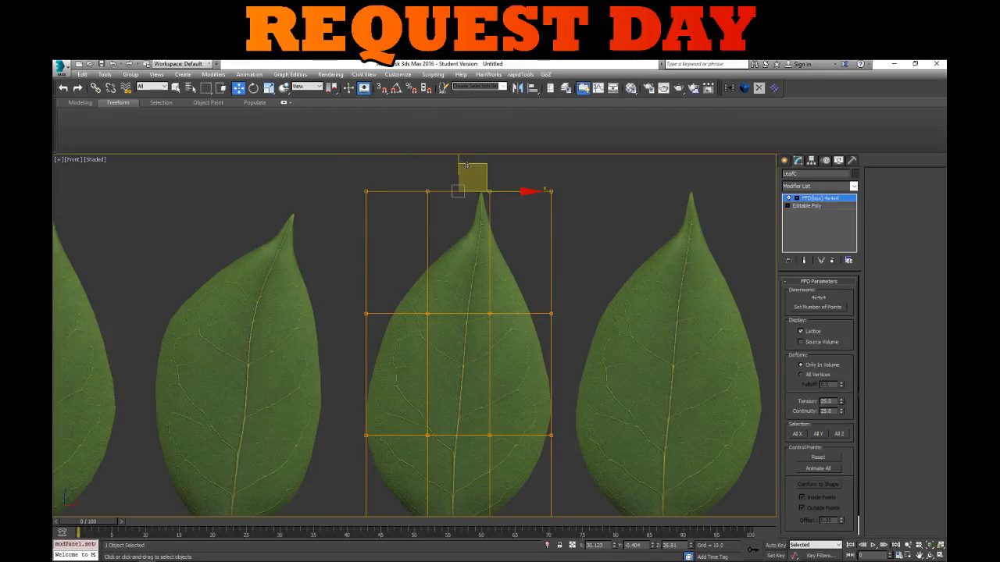
pyautogui.moveTo(457, 161); pyautogui.dragTo(454, 201)
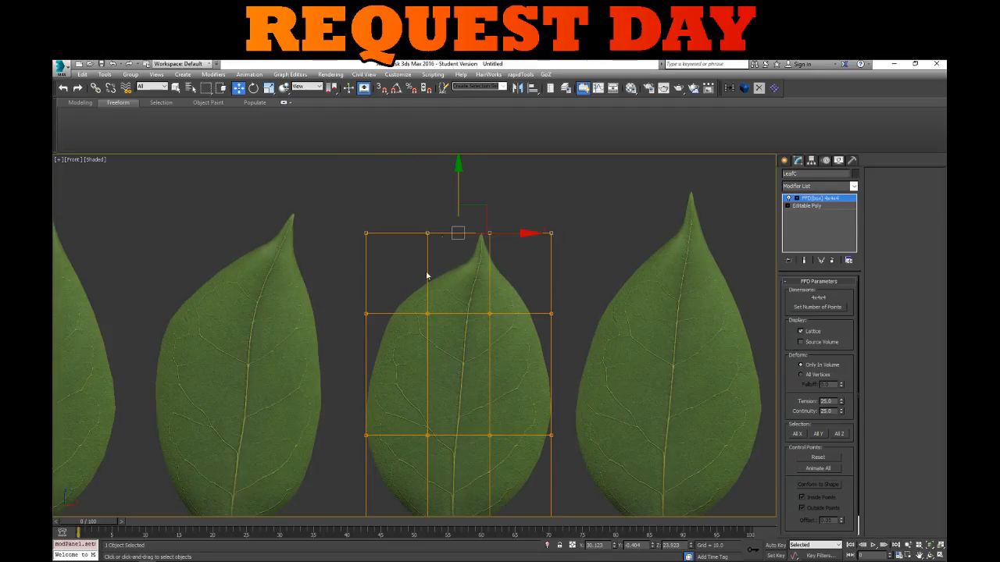
# Pull the third leaf's upper outer FFD control points inward and down to taper its shoulders
pyautogui.moveTo(426, 286); pyautogui.dragTo(542, 277, button='middle')
pyautogui.click(480, 300)
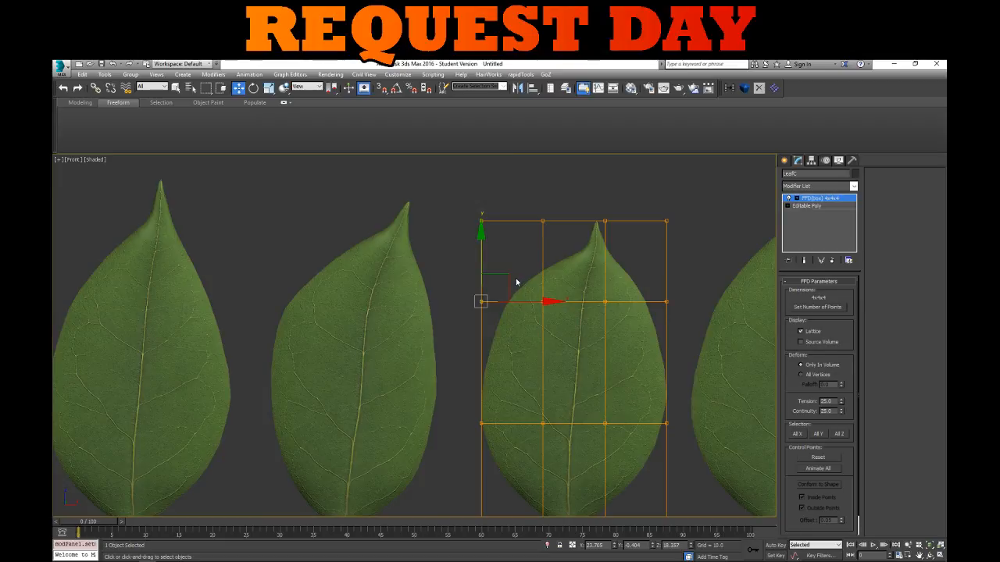
pyautogui.moveTo(500, 289); pyautogui.dragTo(510, 299)
pyautogui.click(483, 222)
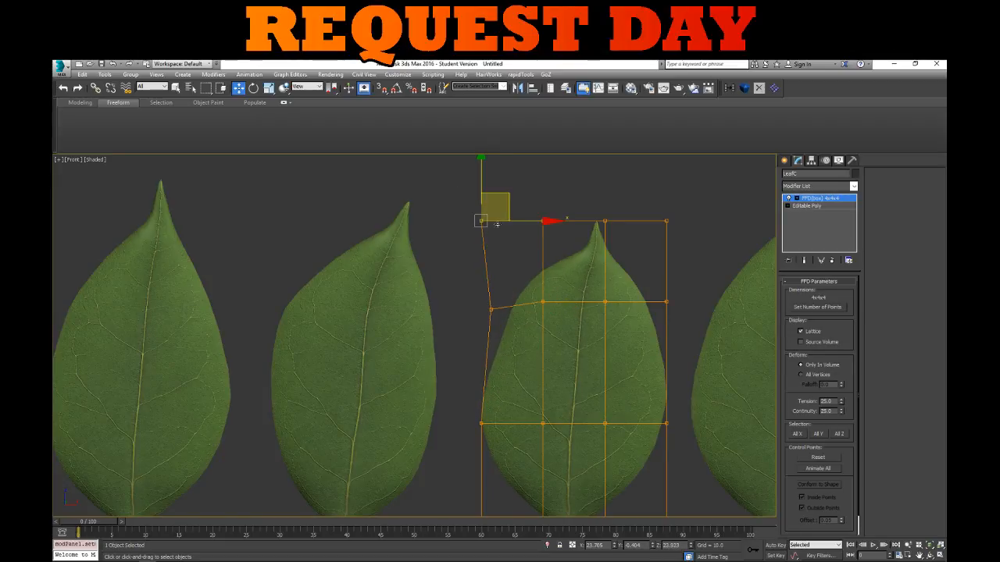
pyautogui.moveTo(507, 195); pyautogui.dragTo(536, 224)
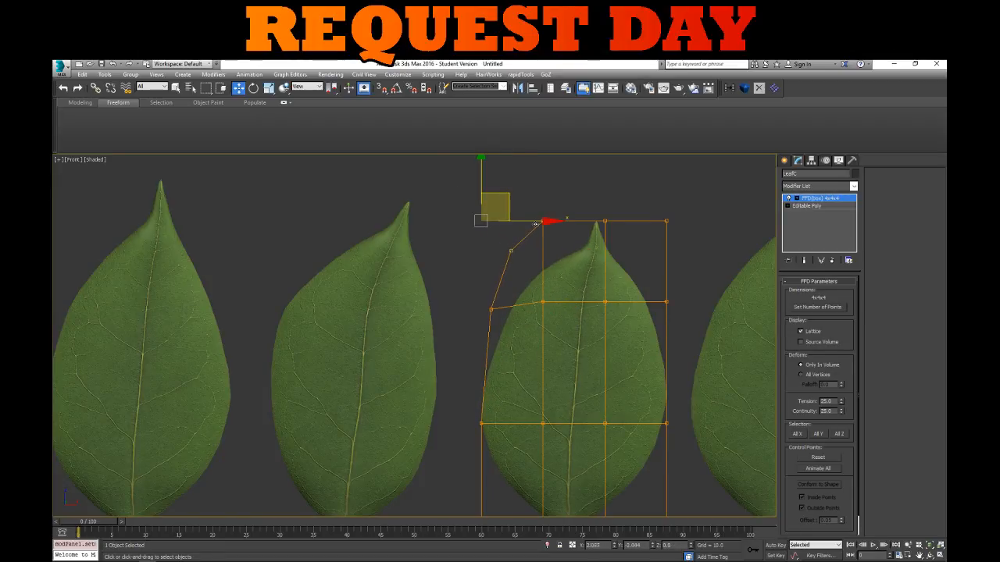
pyautogui.click(665, 222)
pyautogui.moveTo(700, 202); pyautogui.dragTo(673, 240)
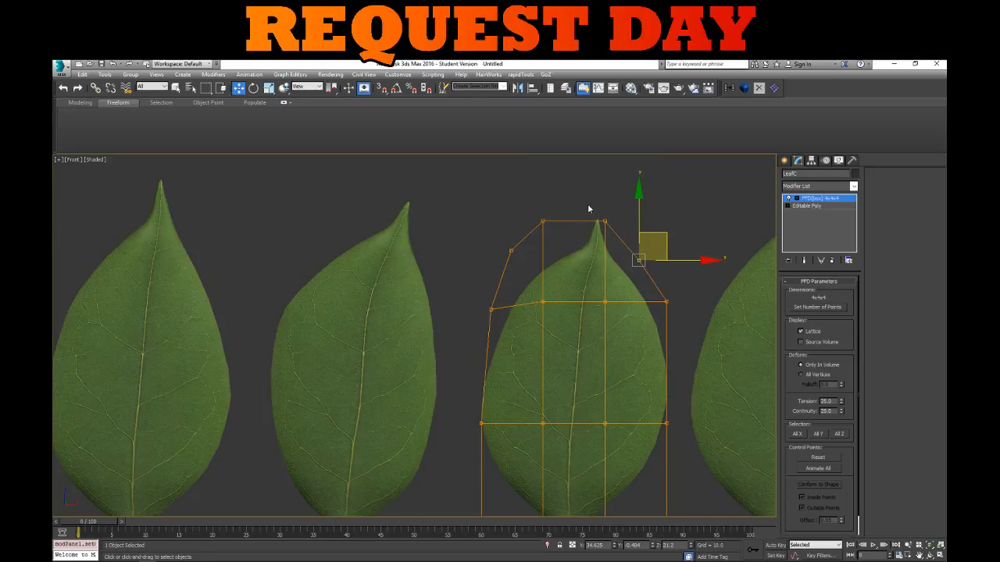
# Offset the third leaf's inner top control points to stretch the tip, and draw in both outer points of the second row
pyautogui.click(604, 222)
pyautogui.moveTo(608, 191); pyautogui.dragTo(550, 221)
pyautogui.click(542, 221)
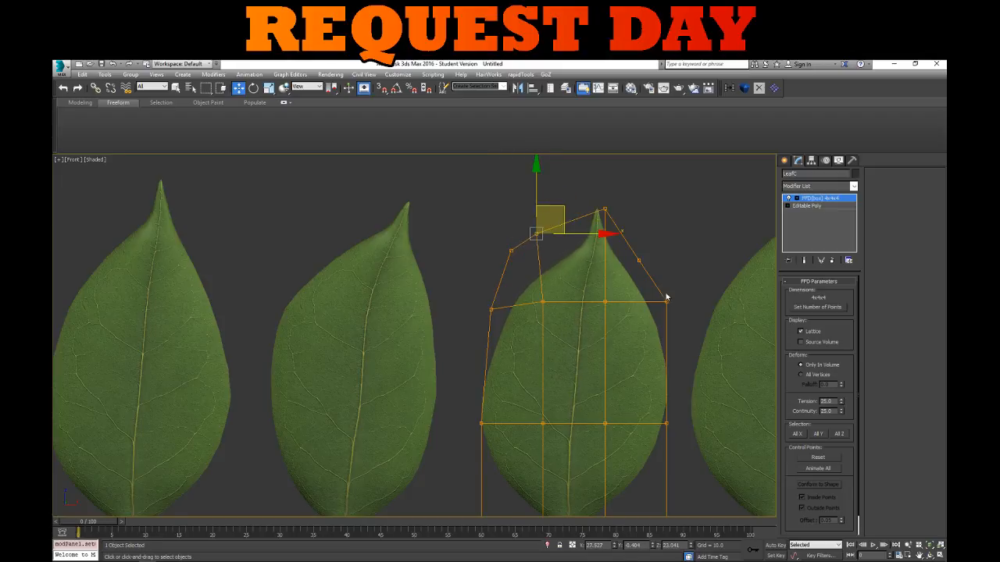
pyautogui.moveTo(694, 327); pyautogui.dragTo(695, 327)
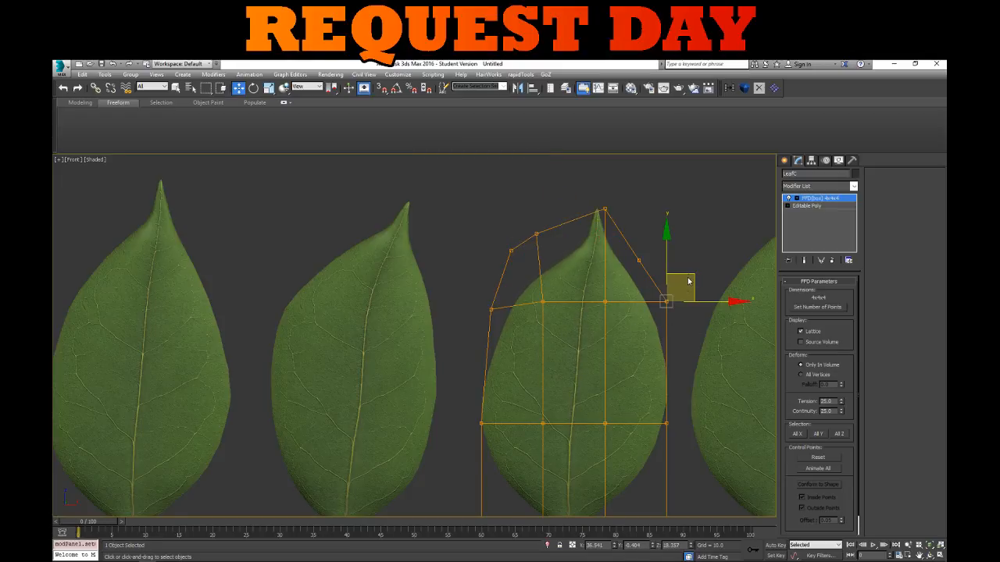
pyautogui.moveTo(688, 281); pyautogui.dragTo(681, 294)
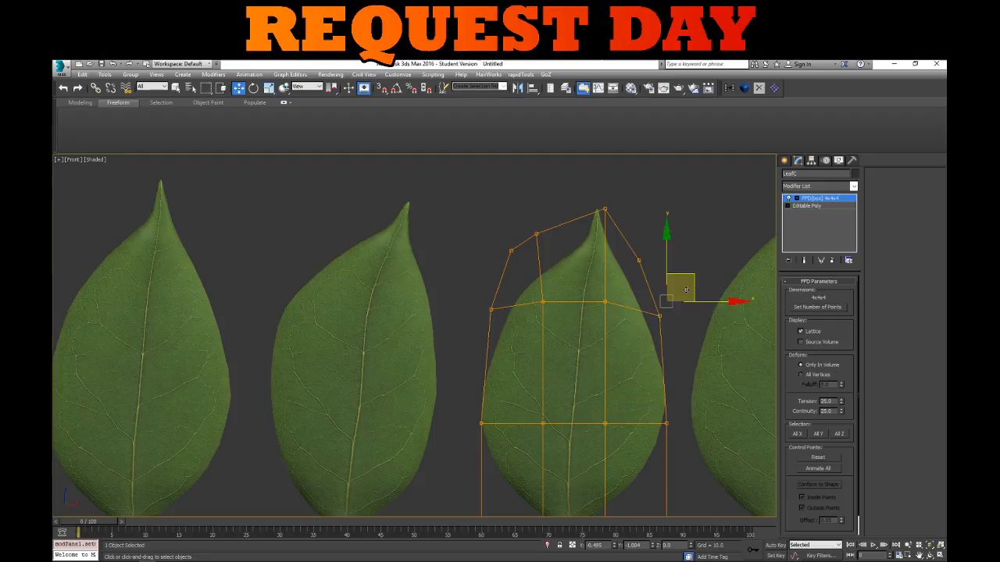
pyautogui.click(491, 310)
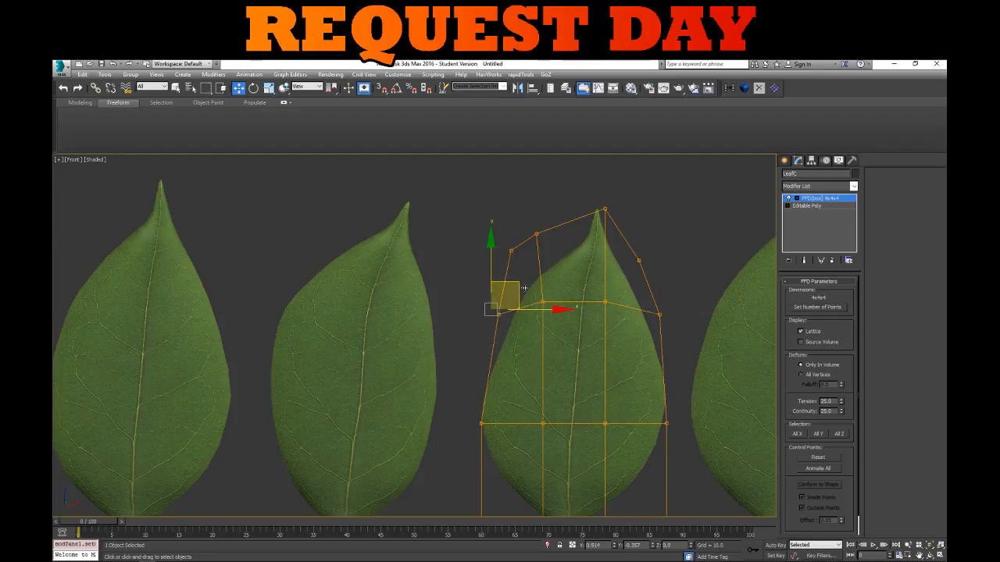
# Tilt the third leaf's lower-middle row of control points by rotating it, and nudge the row sideways and up
pyautogui.moveTo(524, 289); pyautogui.dragTo(525, 246, button='middle')
pyautogui.moveTo(676, 415); pyautogui.dragTo(676, 412)
pyautogui.moveTo(667, 383); pyautogui.dragTo(614, 402, button='middle')
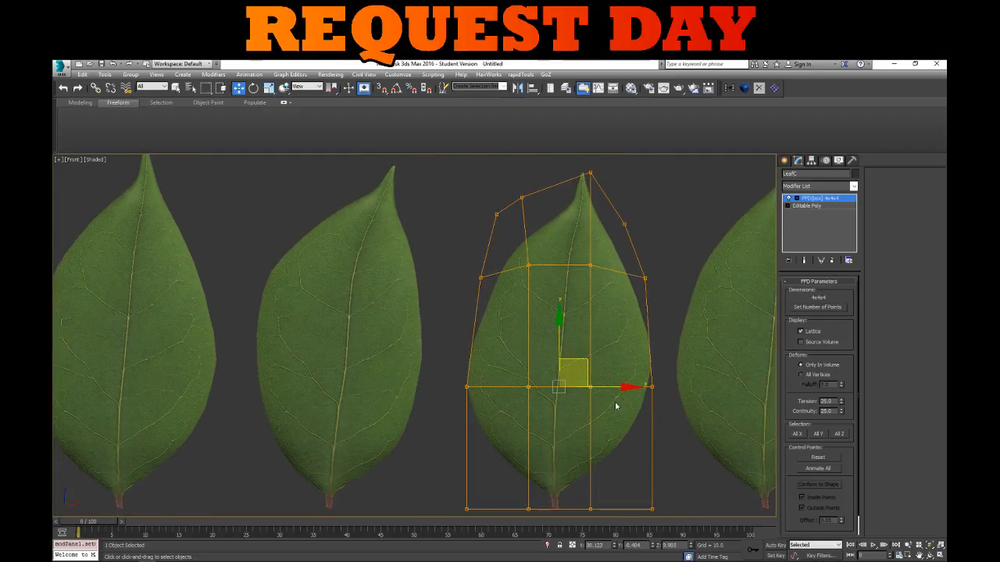
pyautogui.press('e')
pyautogui.moveTo(589, 331); pyautogui.dragTo(577, 324)
pyautogui.press('w')
pyautogui.moveTo(592, 370); pyautogui.dragTo(597, 364)
# Move the two control points at one end of the third leaf's second lattice row down and inward, and deselect them
pyautogui.moveTo(536, 449); pyautogui.dragTo(533, 474, button='middle')
pyautogui.moveTo(467, 201); pyautogui.dragTo(540, 314)
pyautogui.moveTo(522, 236); pyautogui.dragTo(528, 248)
pyautogui.click(613, 378)
pyautogui.moveTo(614, 379); pyautogui.dragTo(620, 258, button='middle')
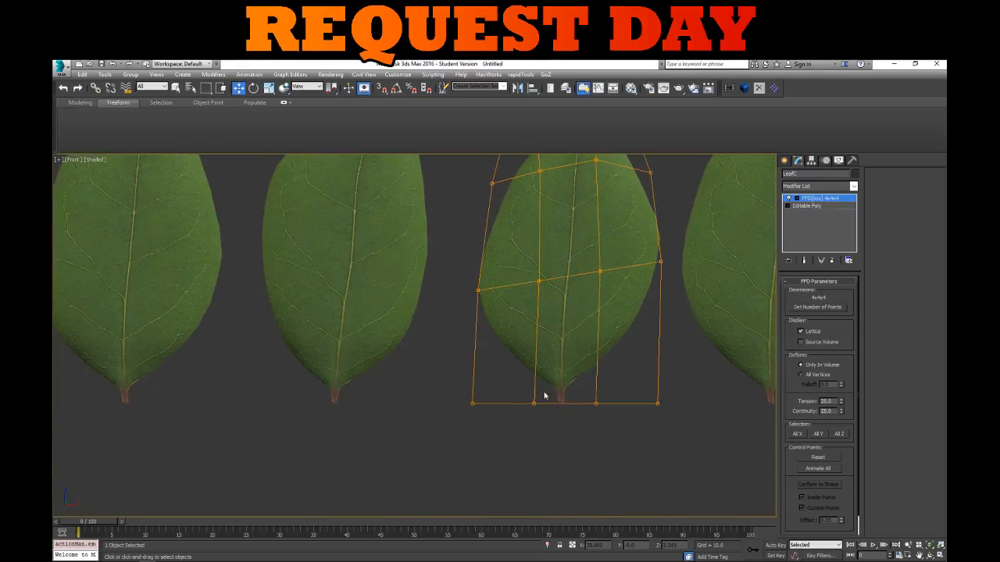
# Shift the third leaf's inner base points and inner lower-middle points in opposite directions to bend the stem and midrib
pyautogui.moveTo(523, 396); pyautogui.dragTo(622, 405)
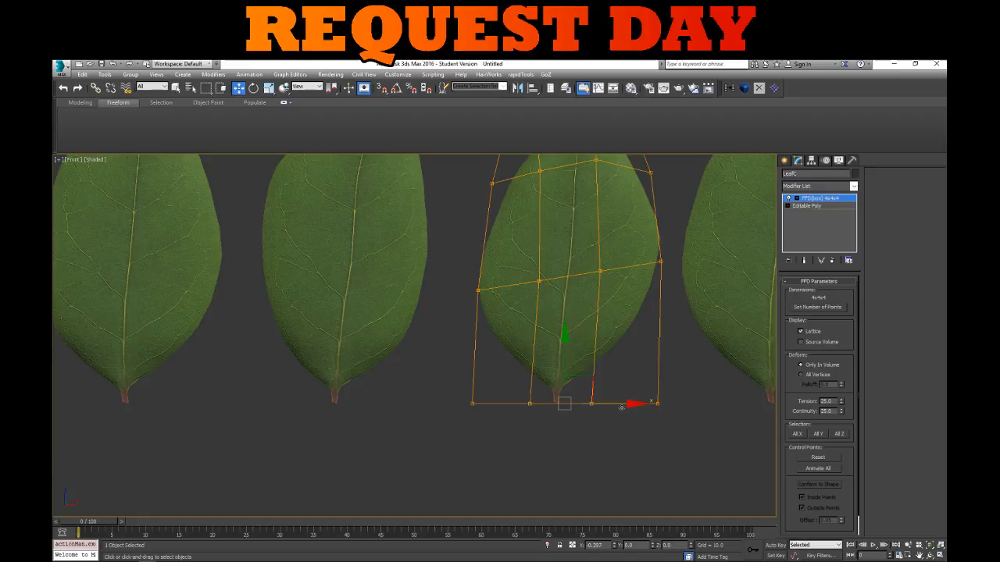
pyautogui.click(620, 355)
pyautogui.moveTo(533, 265); pyautogui.dragTo(638, 278)
pyautogui.moveTo(627, 431); pyautogui.dragTo(627, 429)
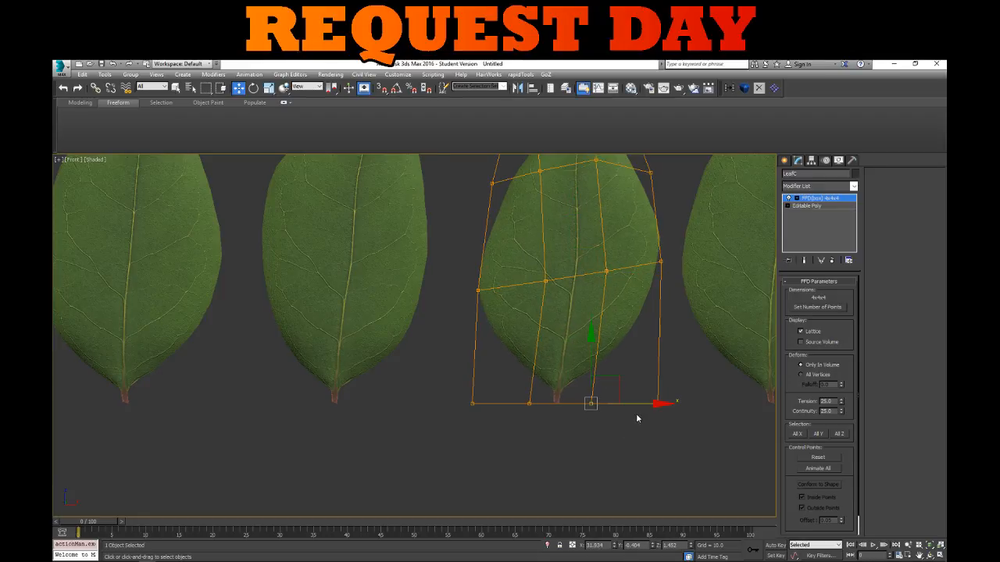
pyautogui.click(582, 426)
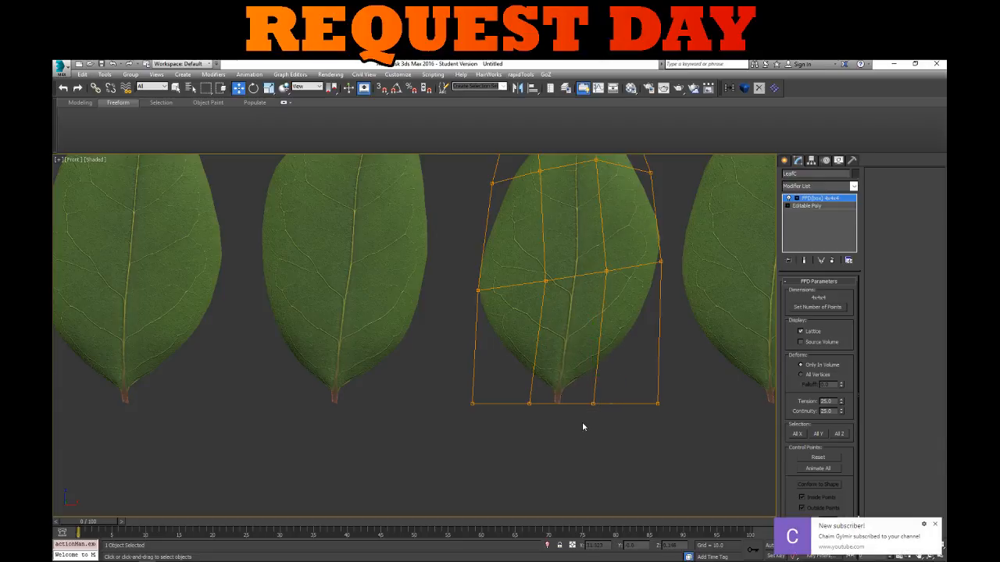
# Convert the third leaf to an Editable Poly and deselect it
pyautogui.moveTo(578, 334); pyautogui.dragTo(455, 364, button='middle')
pyautogui.scroll(-4, 459, 373)
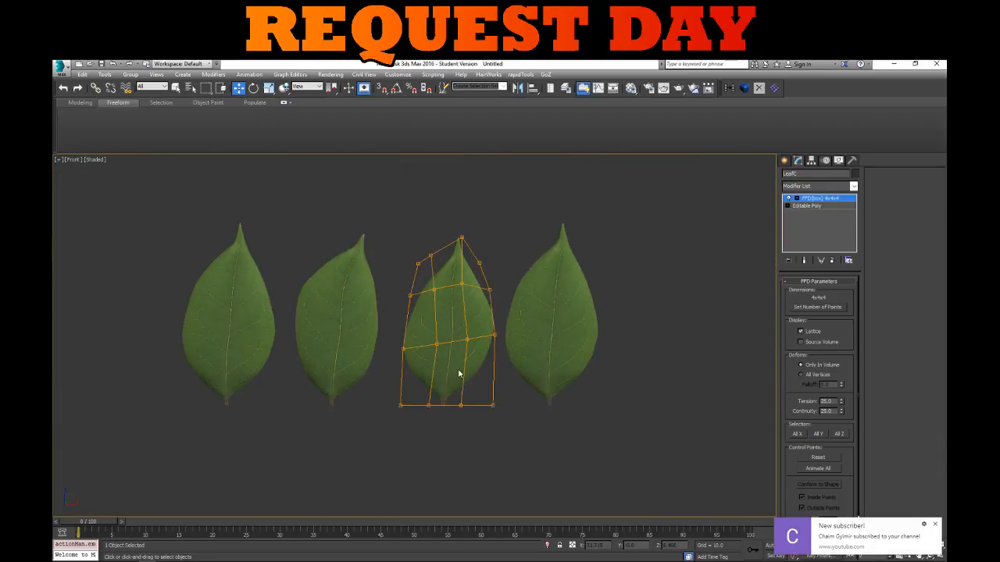
pyautogui.scroll(2, 445, 293)
pyautogui.rightClick(445, 293)
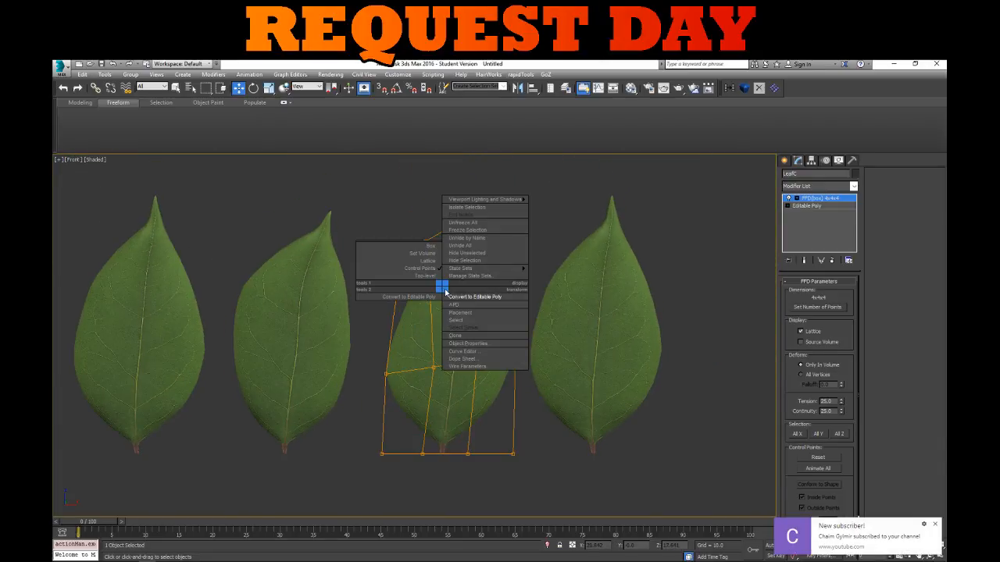
pyautogui.click(457, 298)
pyautogui.moveTo(484, 320); pyautogui.dragTo(441, 314, button='middle')
pyautogui.click(518, 254)
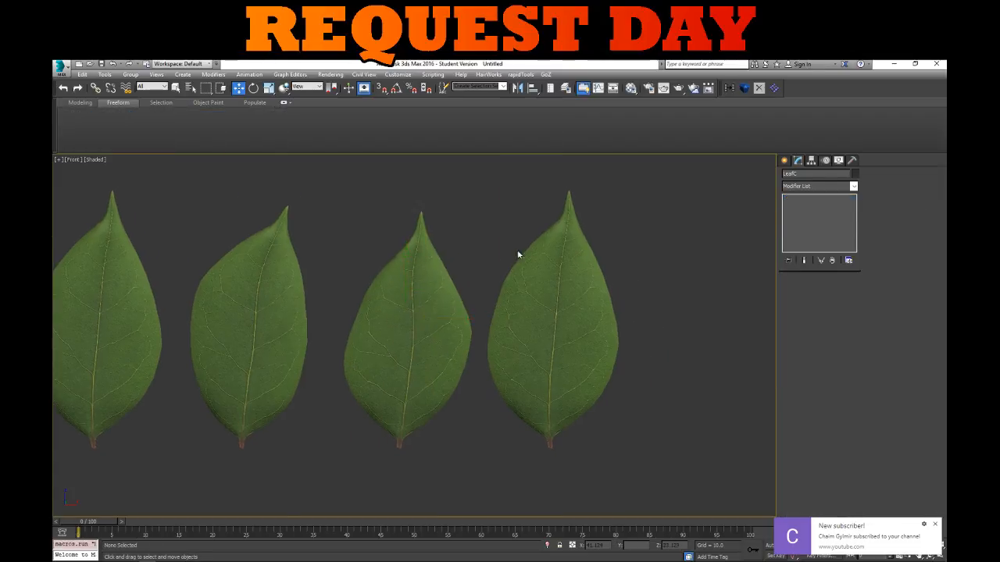
# Add an FFD(box) modifier with 6x6x4 control points to the fourth leaf and enter its control-point level
pyautogui.click(564, 296)
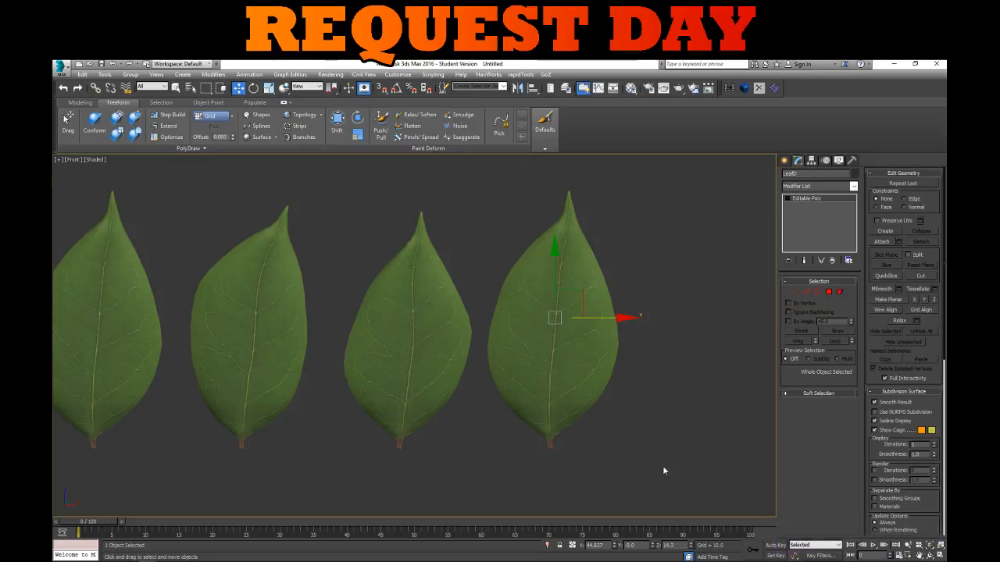
pyautogui.click(853, 186)
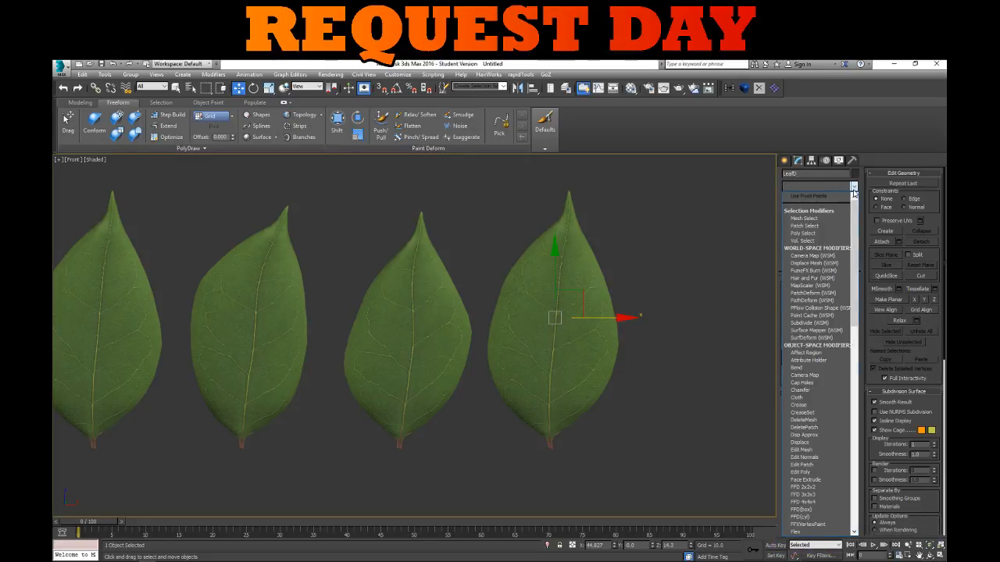
pyautogui.click(802, 509)
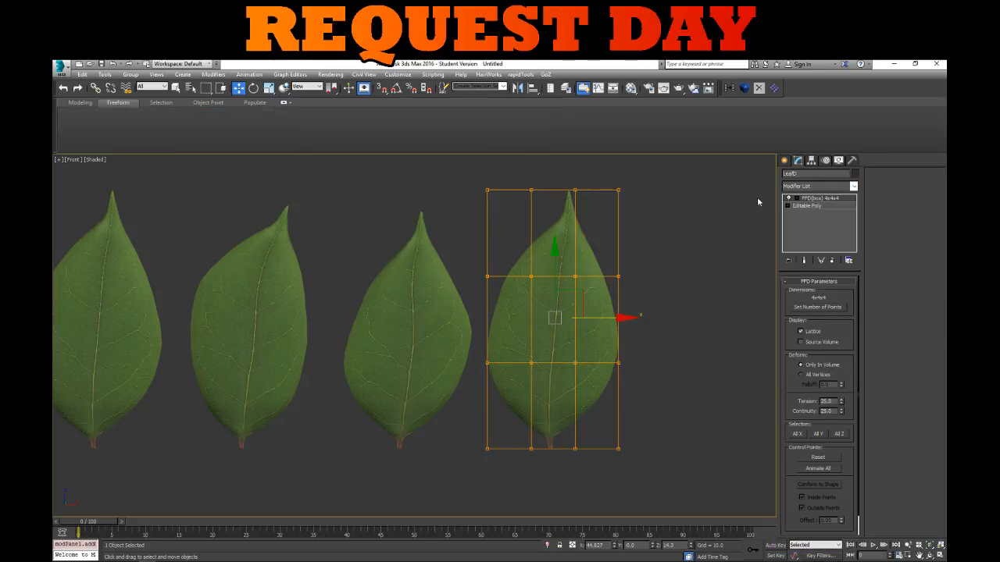
pyautogui.click(817, 307)
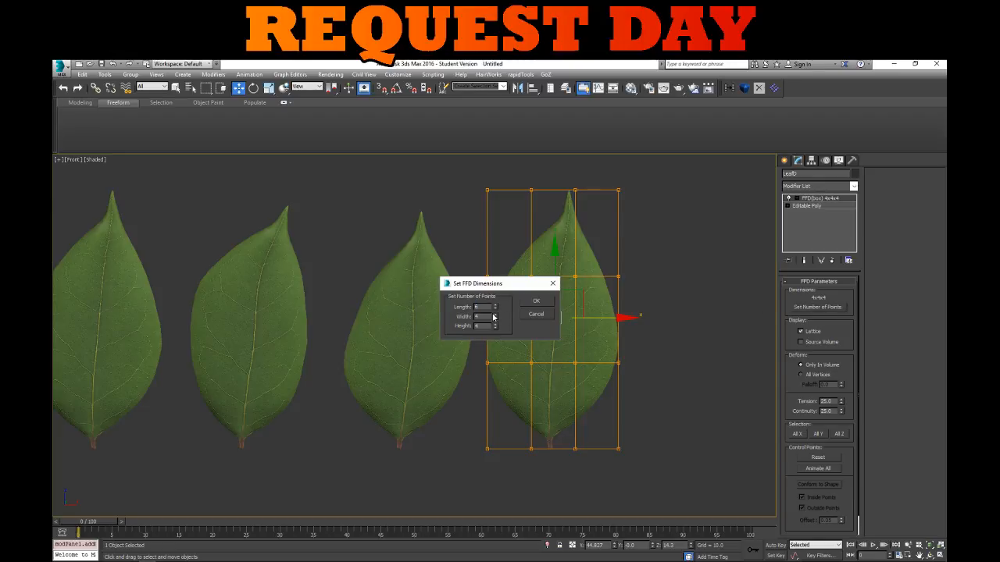
pyautogui.click(537, 302)
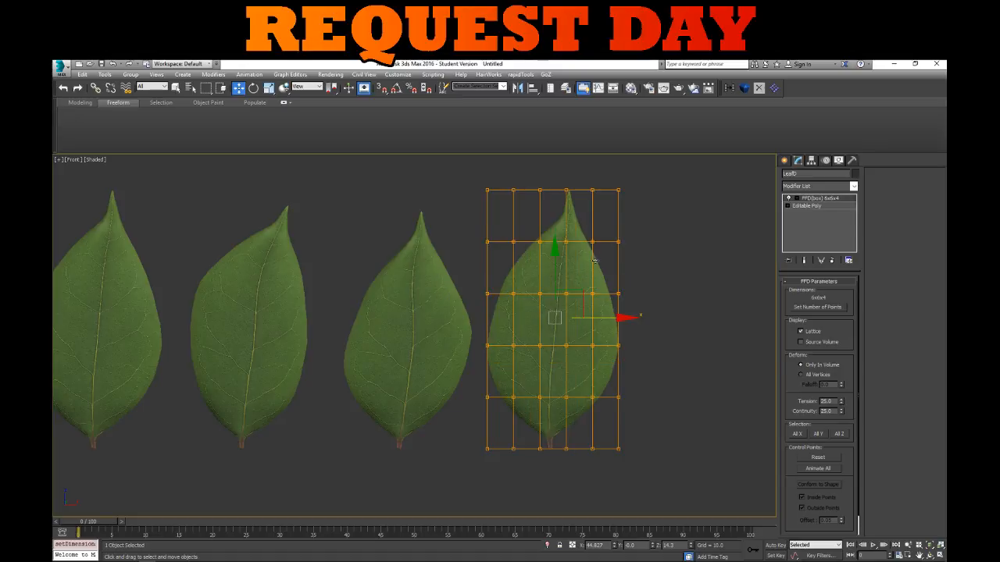
pyautogui.moveTo(539, 306); pyautogui.dragTo(487, 362, button='middle')
pyautogui.click(853, 198)
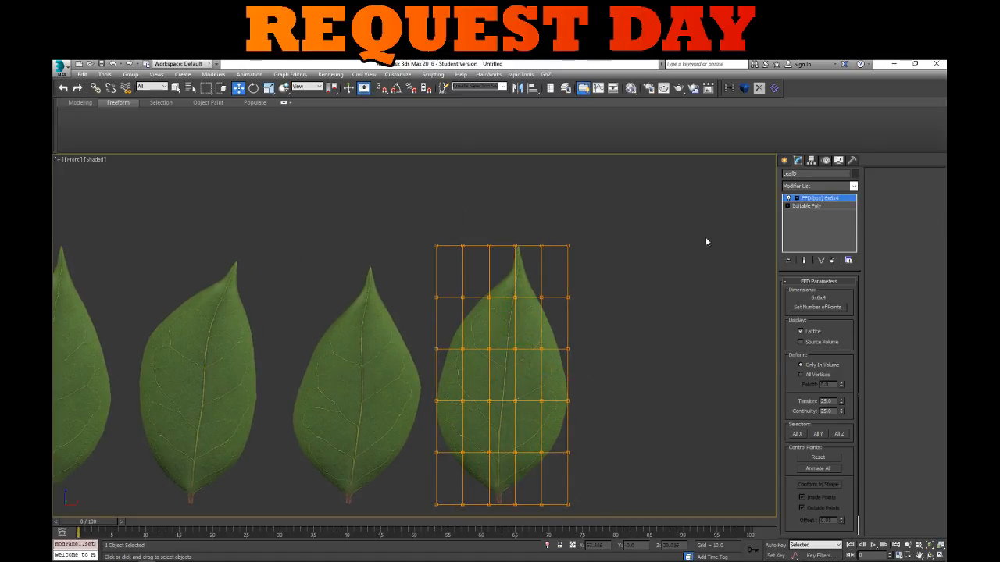
# Raise the control point at the fourth leaf's tip and shift the neighbouring top-row point outward
pyautogui.scroll(2, 515, 240)
pyautogui.click(522, 224)
pyautogui.moveTo(537, 210); pyautogui.dragTo(546, 172)
pyautogui.click(560, 226)
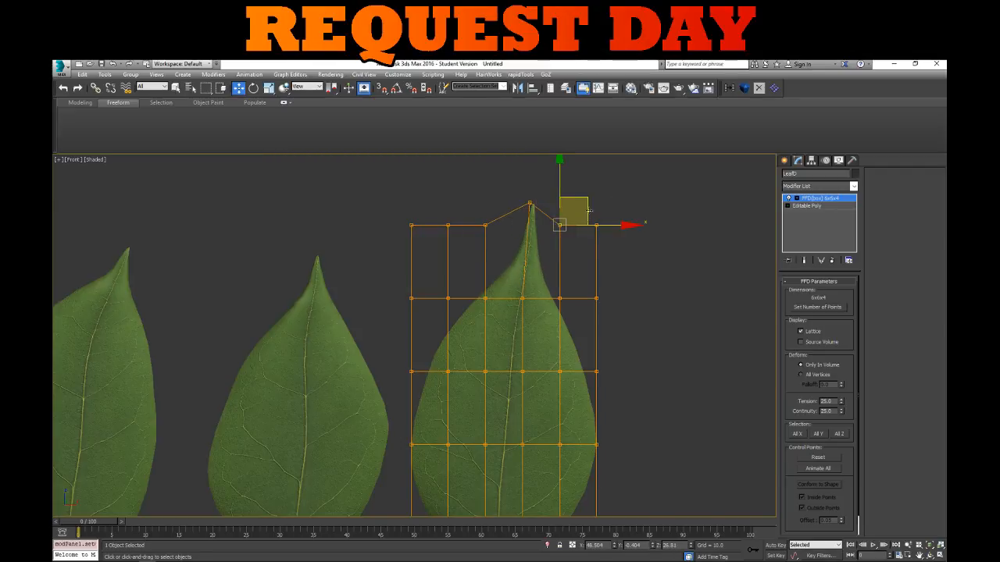
pyautogui.moveTo(588, 209); pyautogui.dragTo(599, 208)
# Spread the fourth leaf's remaining top-row control points outward and down so the lattice arcs around the tip
pyautogui.click(484, 225)
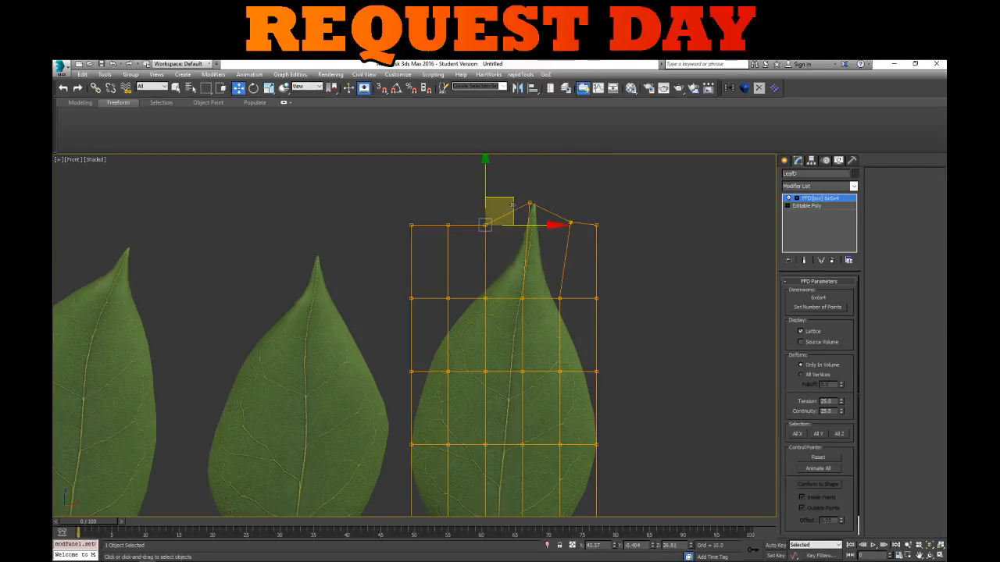
pyautogui.moveTo(484, 225); pyautogui.dragTo(446, 244)
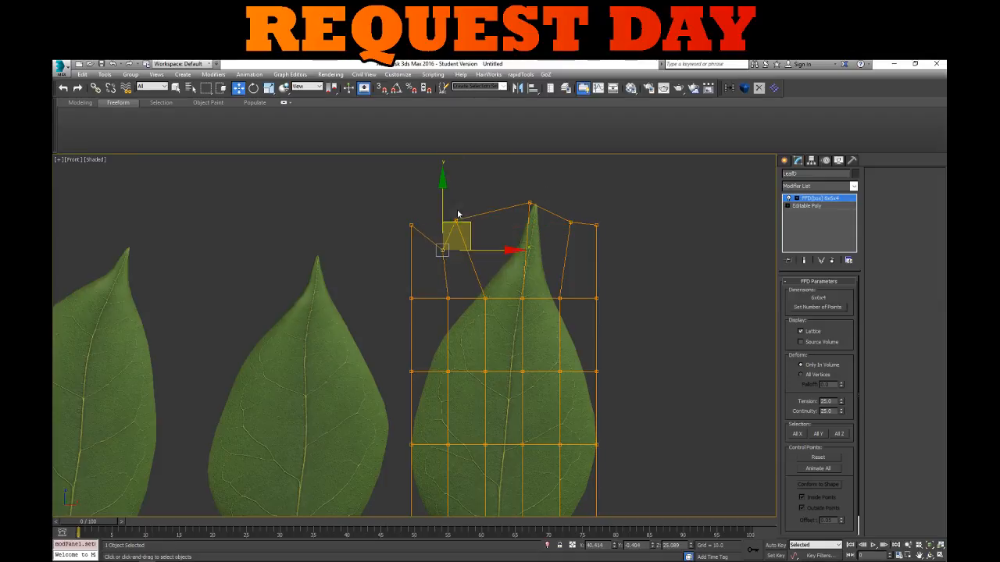
pyautogui.moveTo(460, 217); pyautogui.dragTo(425, 234)
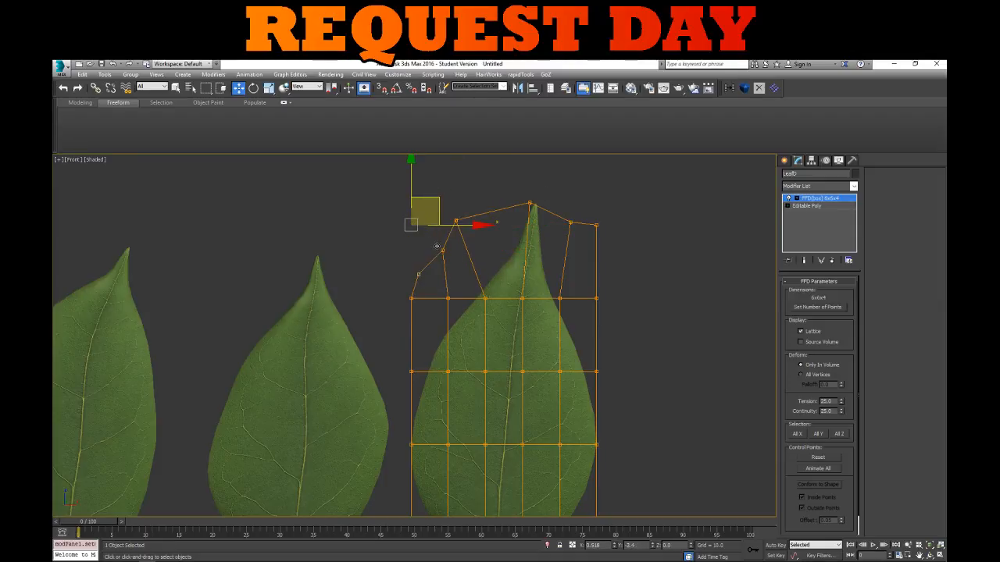
pyautogui.click(570, 222)
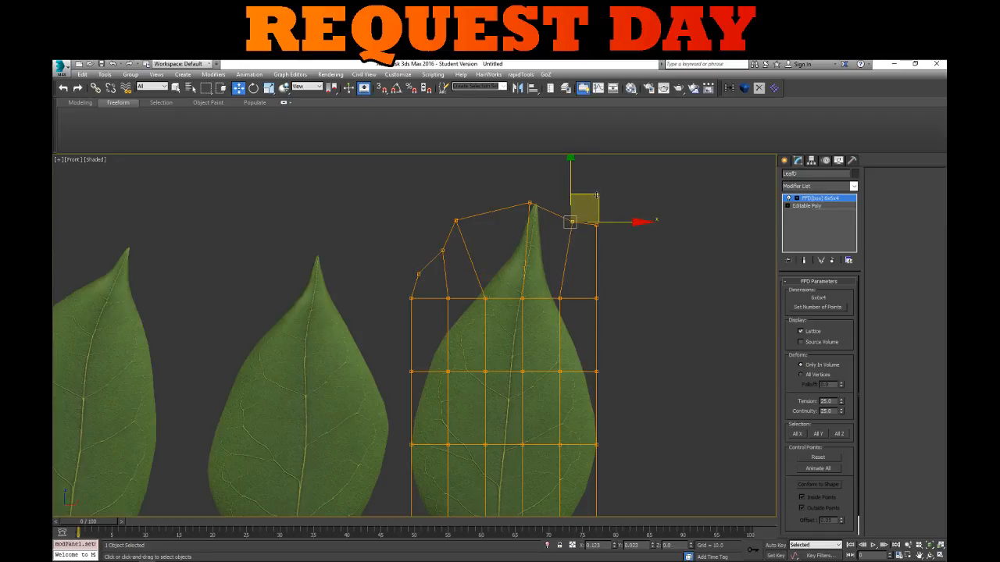
pyautogui.moveTo(595, 195); pyautogui.dragTo(602, 199)
pyautogui.moveTo(596, 242); pyautogui.dragTo(617, 224)
# Move the outer points of the fourth leaf's second lattice row outward and lift one inner point up and outward
pyautogui.moveTo(652, 273); pyautogui.dragTo(647, 250, button='middle')
pyautogui.moveTo(551, 259); pyautogui.dragTo(636, 277)
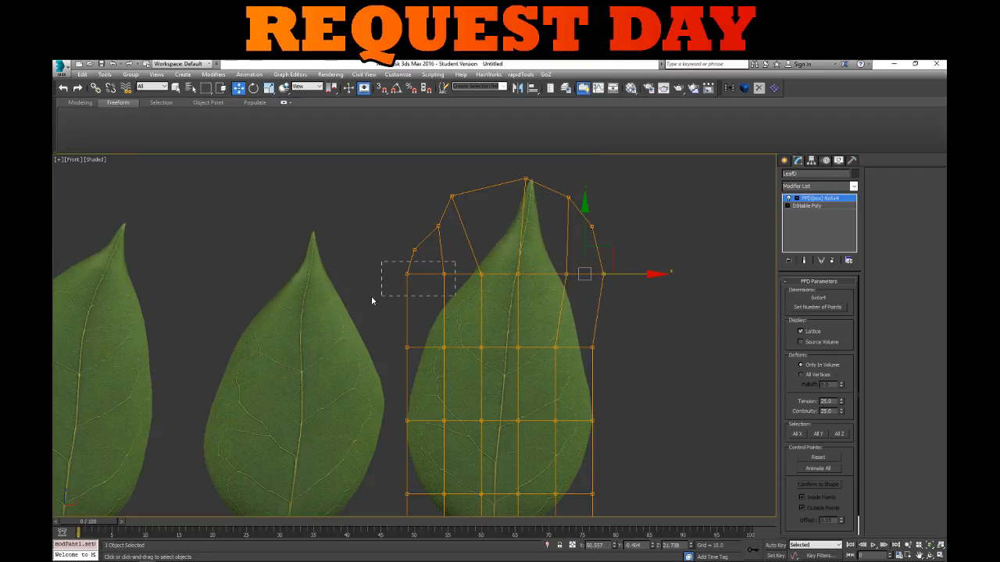
pyautogui.moveTo(372, 300); pyautogui.dragTo(370, 300)
pyautogui.moveTo(465, 274); pyautogui.dragTo(452, 275)
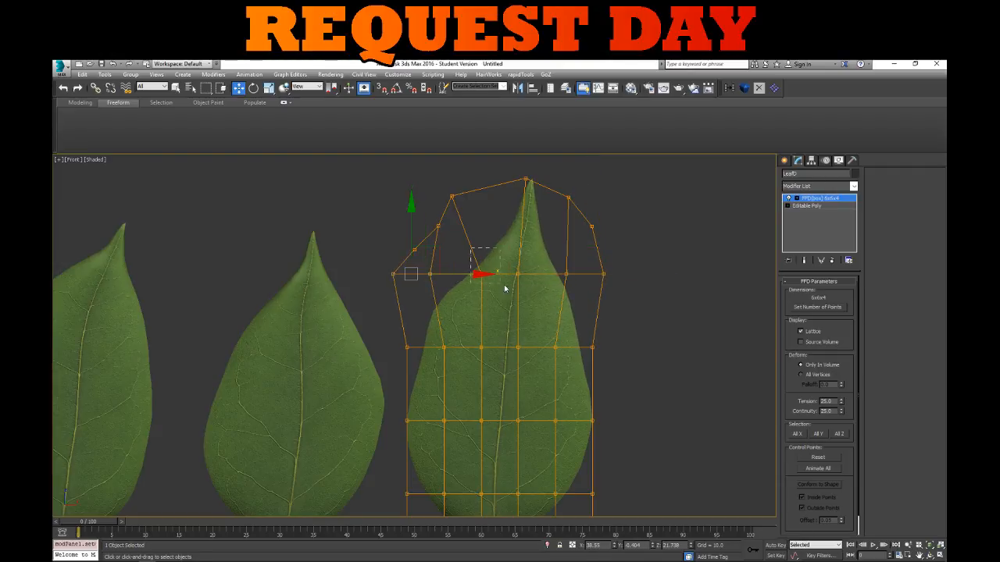
pyautogui.moveTo(501, 251); pyautogui.dragTo(493, 244)
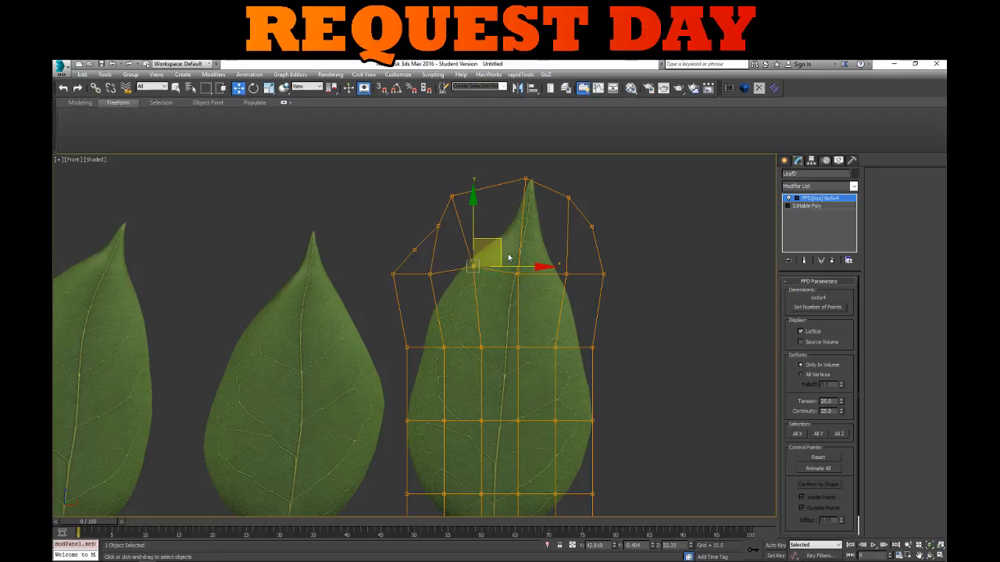
# Widen the fourth leaf's third lattice row by moving the two outer points at each end outward
pyautogui.moveTo(532, 231); pyautogui.dragTo(524, 234, button='middle')
pyautogui.moveTo(549, 274); pyautogui.dragTo(637, 296)
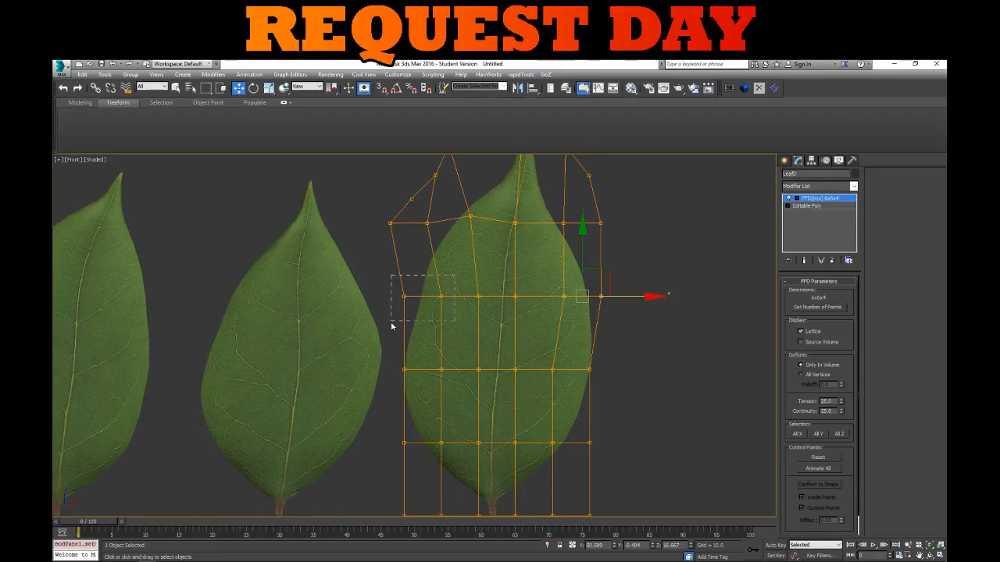
pyautogui.moveTo(391, 321); pyautogui.dragTo(391, 324)
pyautogui.moveTo(462, 296); pyautogui.dragTo(449, 296)
# Narrow the fourth leaf's base by moving the outer control points of the two lowest lattice rows inward
pyautogui.moveTo(451, 296); pyautogui.dragTo(459, 281, button='middle')
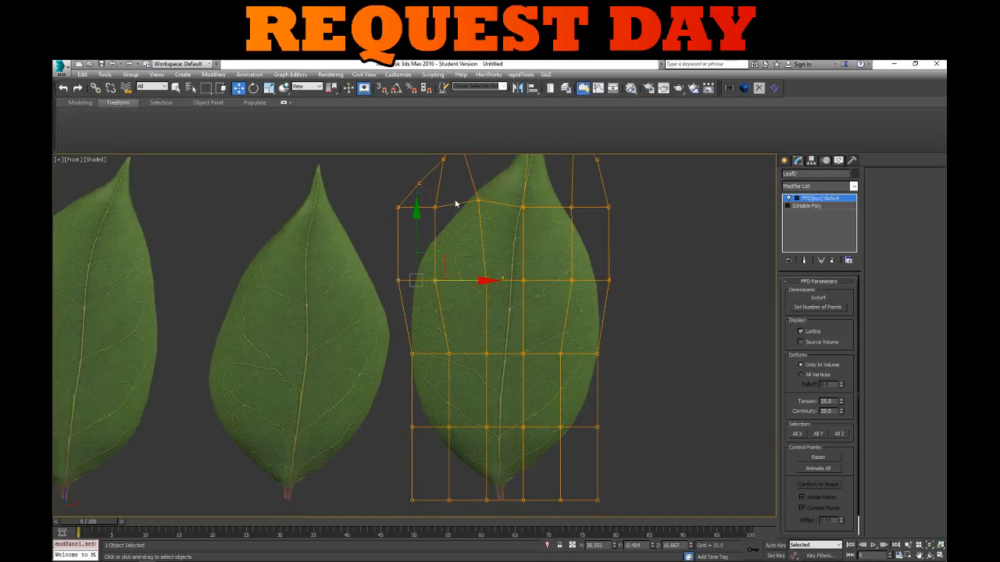
pyautogui.moveTo(426, 358); pyautogui.dragTo(425, 359)
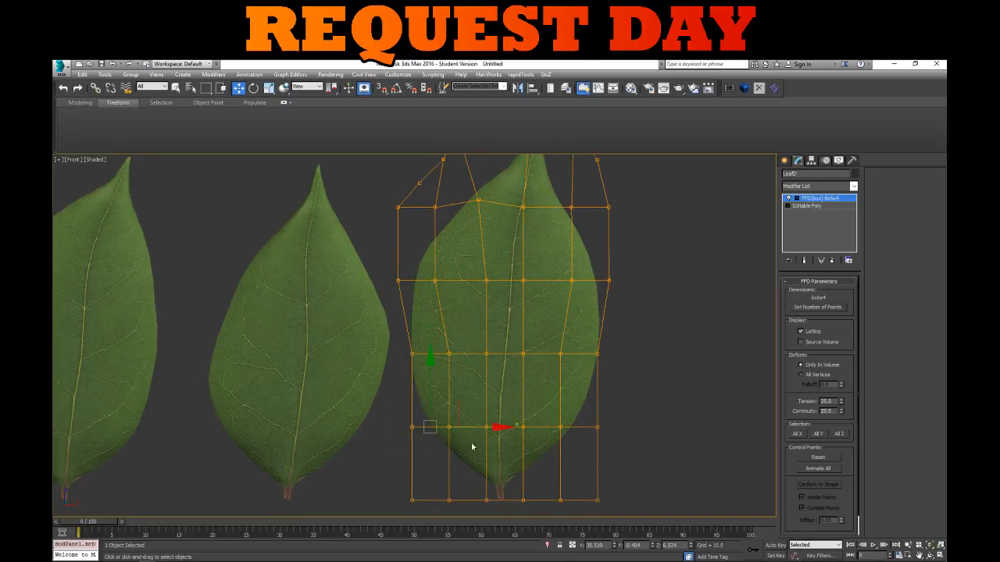
pyautogui.moveTo(488, 427); pyautogui.dragTo(520, 421)
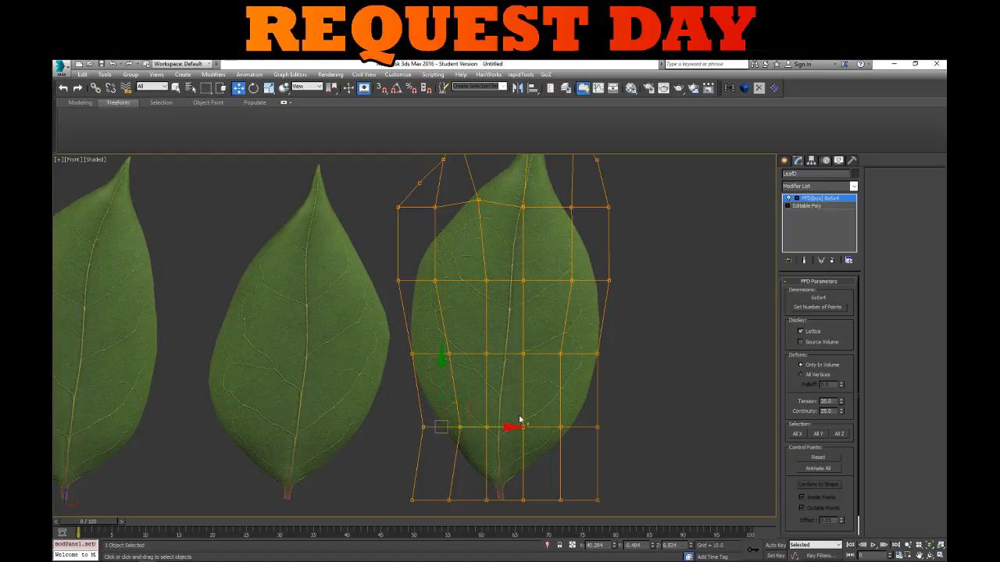
pyautogui.moveTo(643, 426); pyautogui.dragTo(626, 432)
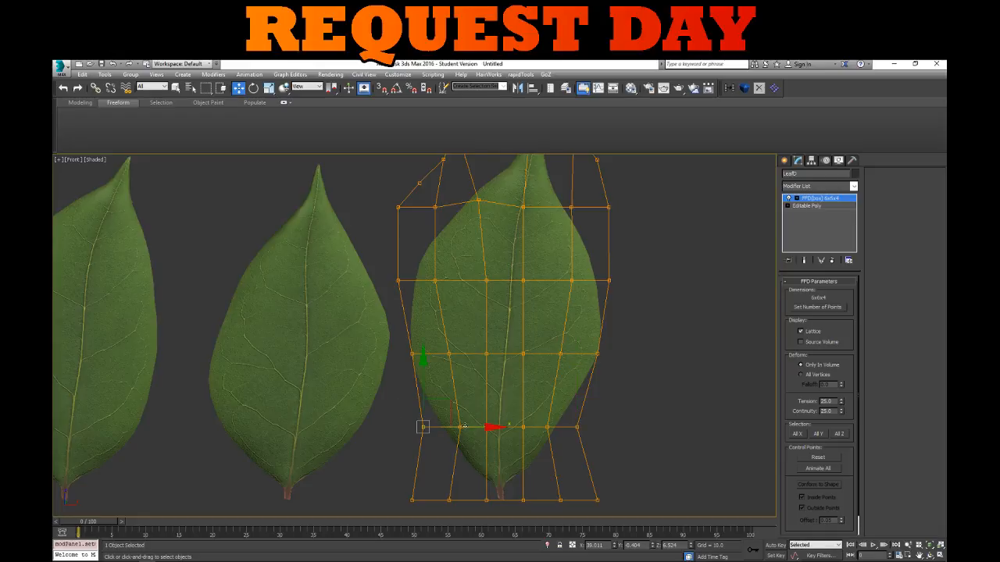
pyautogui.moveTo(466, 428); pyautogui.dragTo(477, 428)
pyautogui.moveTo(389, 515); pyautogui.dragTo(464, 500)
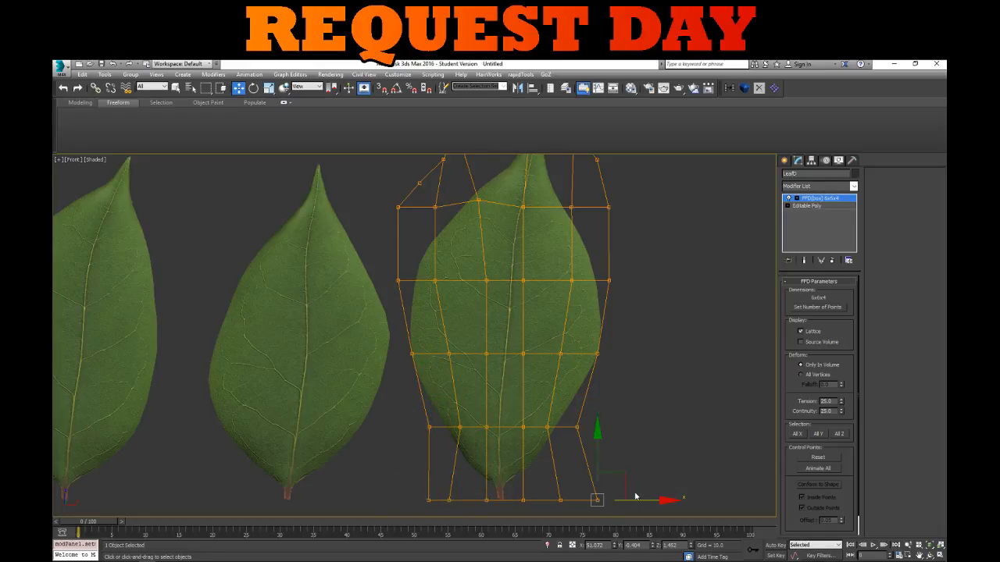
pyautogui.moveTo(632, 504); pyautogui.dragTo(632, 505)
# Tilt the fourth leaf's top two lattice rows by rotating them sideways, and adjust the control point at the tip
pyautogui.moveTo(524, 295); pyautogui.dragTo(645, 367, button='middle')
pyautogui.scroll(-2, 556, 351)
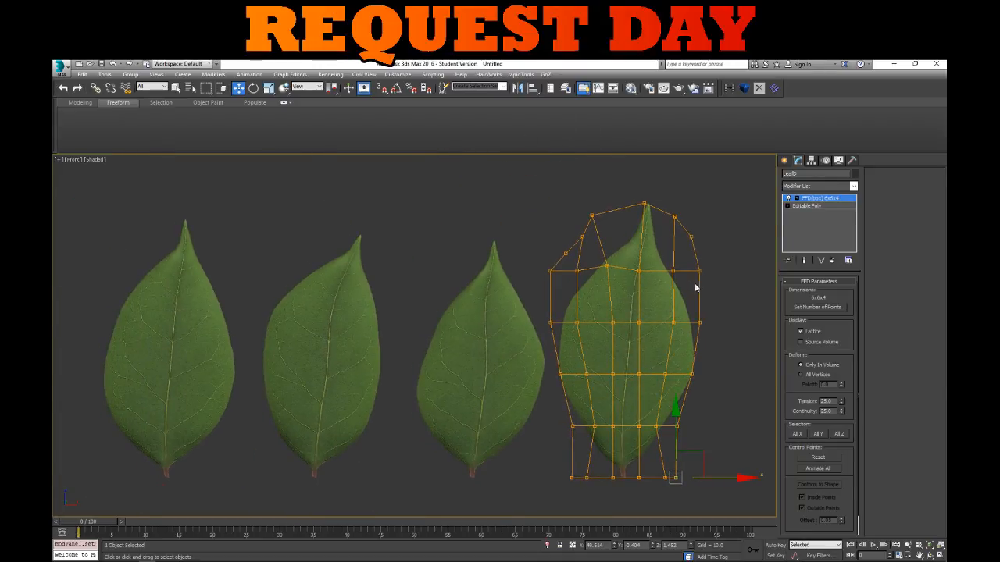
pyautogui.moveTo(530, 197); pyautogui.dragTo(531, 198)
pyautogui.moveTo(617, 266); pyautogui.dragTo(570, 285, button='middle')
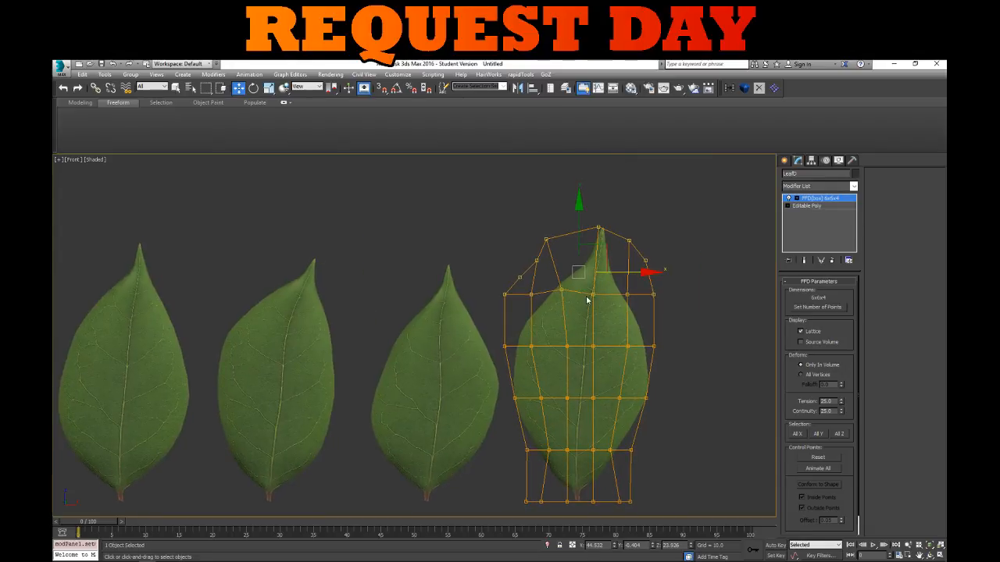
pyautogui.press('e')
pyautogui.moveTo(616, 219); pyautogui.dragTo(589, 251)
pyautogui.press('w')
pyautogui.click(578, 232)
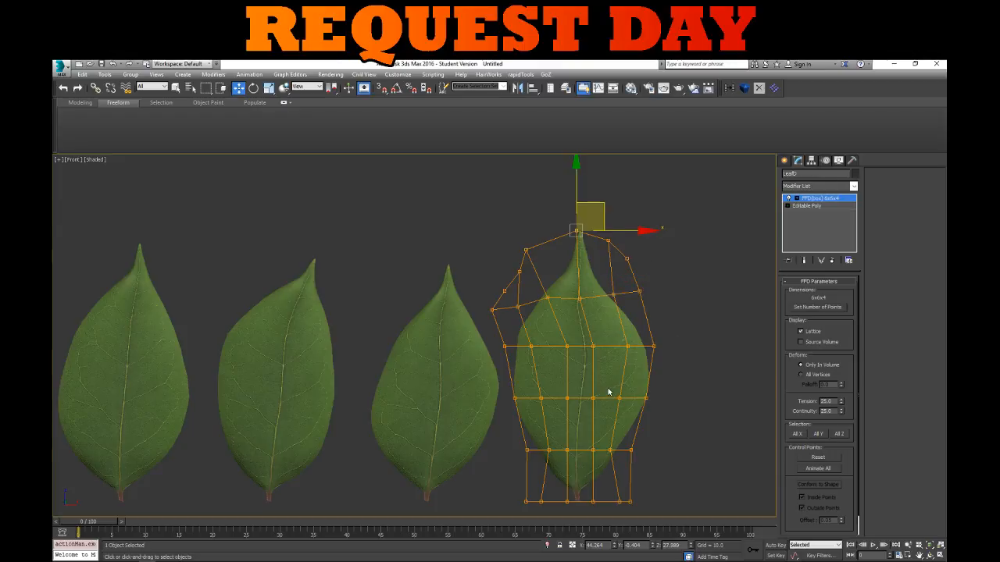
# Convert the fourth leaf to an Editable Poly and deselect it
pyautogui.moveTo(608, 392); pyautogui.dragTo(627, 341, button='middle')
pyautogui.rightClick(617, 328)
pyautogui.click(647, 346)
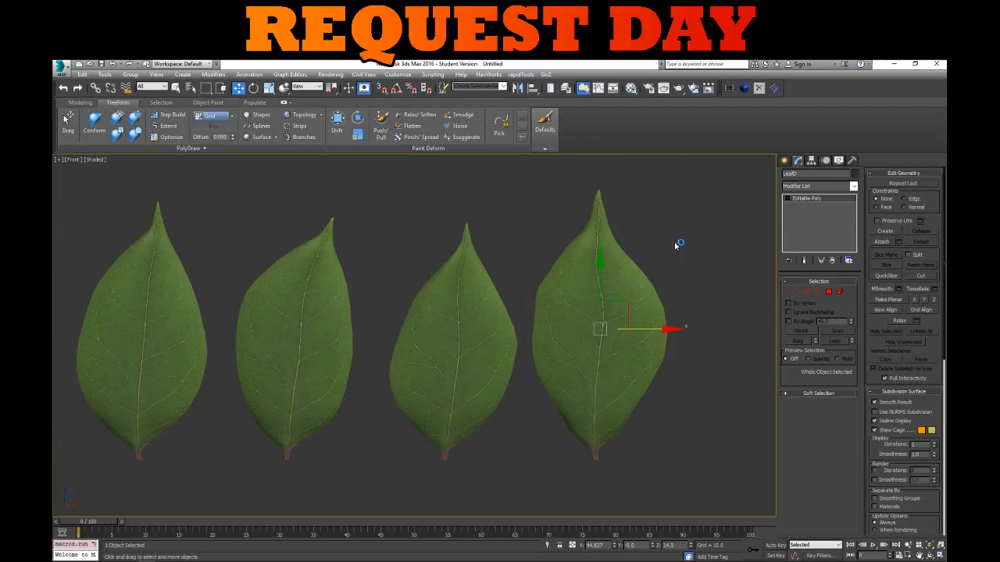
pyautogui.click(676, 245)
# Switch to the perspective view and add a Bend modifier to the first leaf
pyautogui.scroll(-5, 576, 360)
pyautogui.scroll(5, 547, 307)
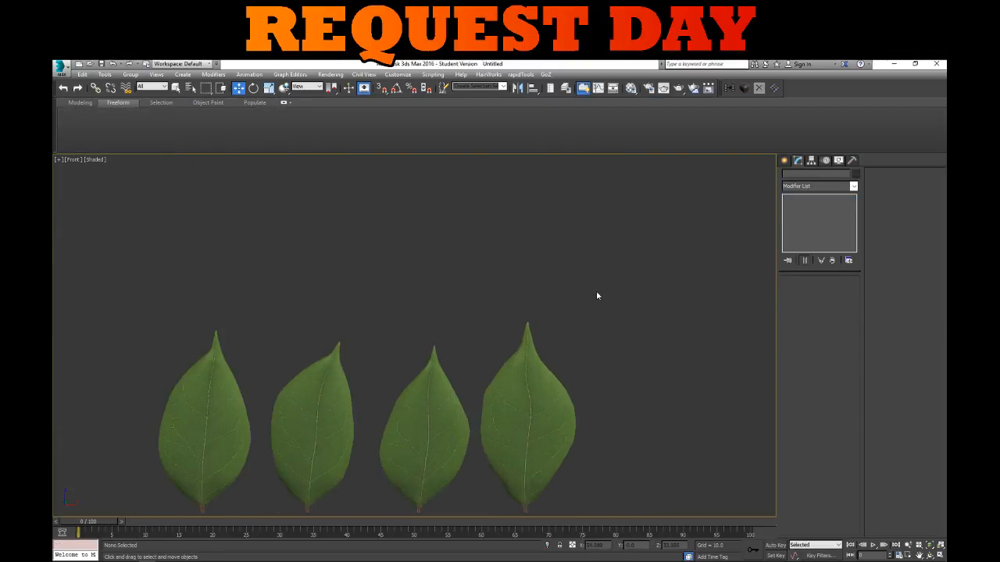
pyautogui.moveTo(596, 292); pyautogui.dragTo(631, 211, button='middle')
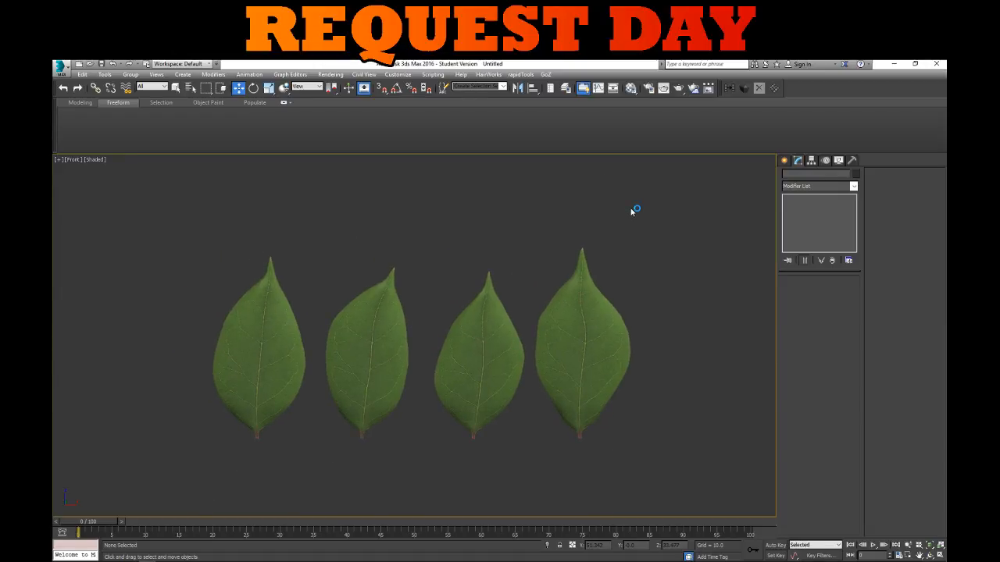
pyautogui.press('p')
pyautogui.keyDown('alt'); pyautogui.moveTo(576, 301); pyautogui.dragTo(573, 382, button='middle'); pyautogui.keyUp('alt')
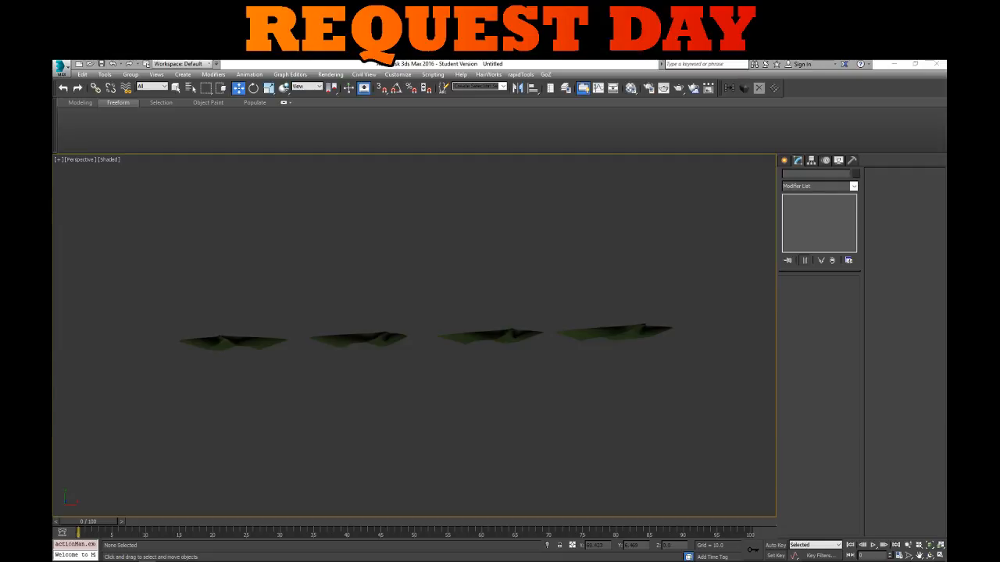
pyautogui.keyDown('alt'); pyautogui.moveTo(442, 359); pyautogui.dragTo(463, 287, button='middle'); pyautogui.keyUp('alt')
pyautogui.click(256, 345)
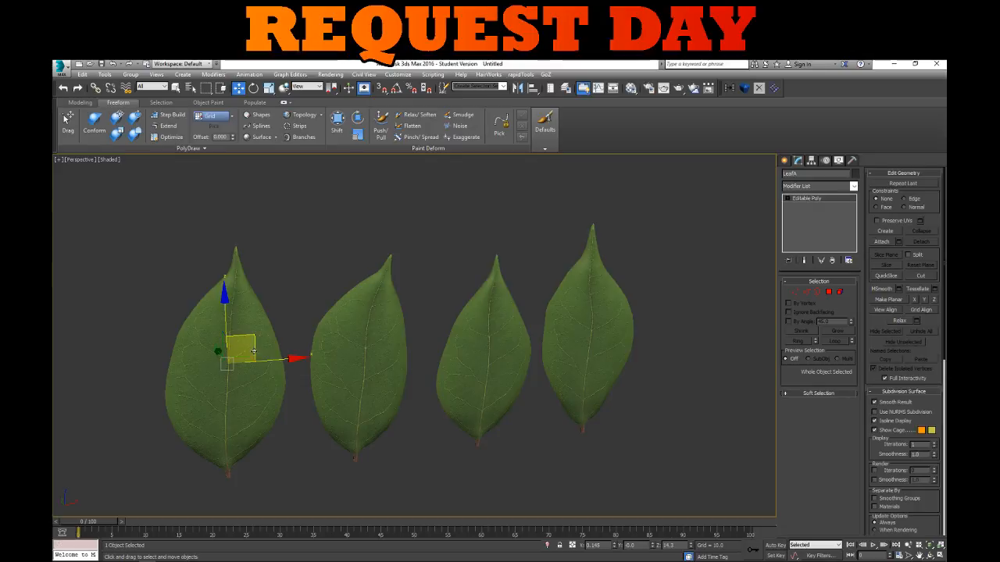
pyautogui.keyDown('alt'); pyautogui.moveTo(285, 375); pyautogui.dragTo(375, 365, button='middle'); pyautogui.keyUp('alt')
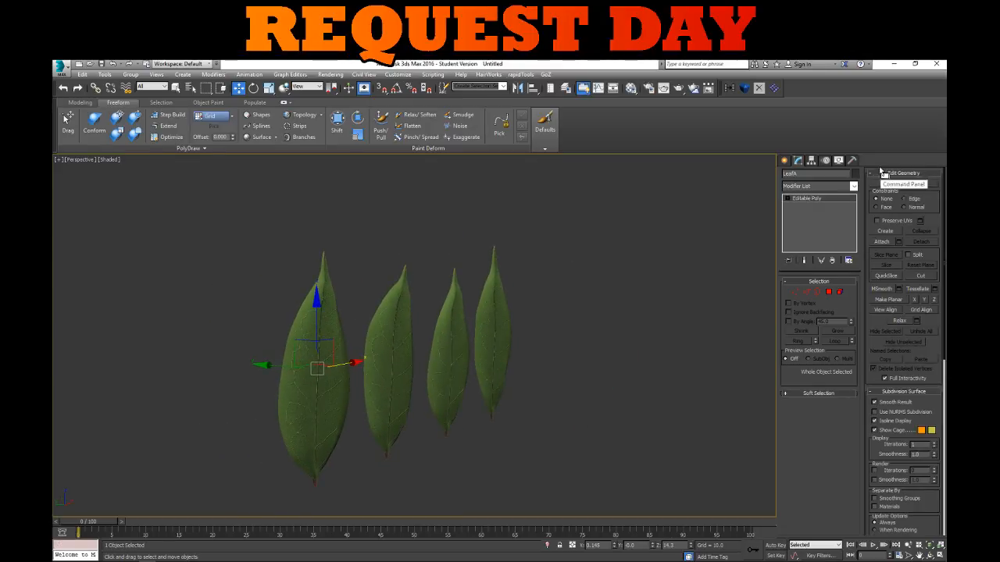
pyautogui.click(834, 189)
pyautogui.click(805, 373)
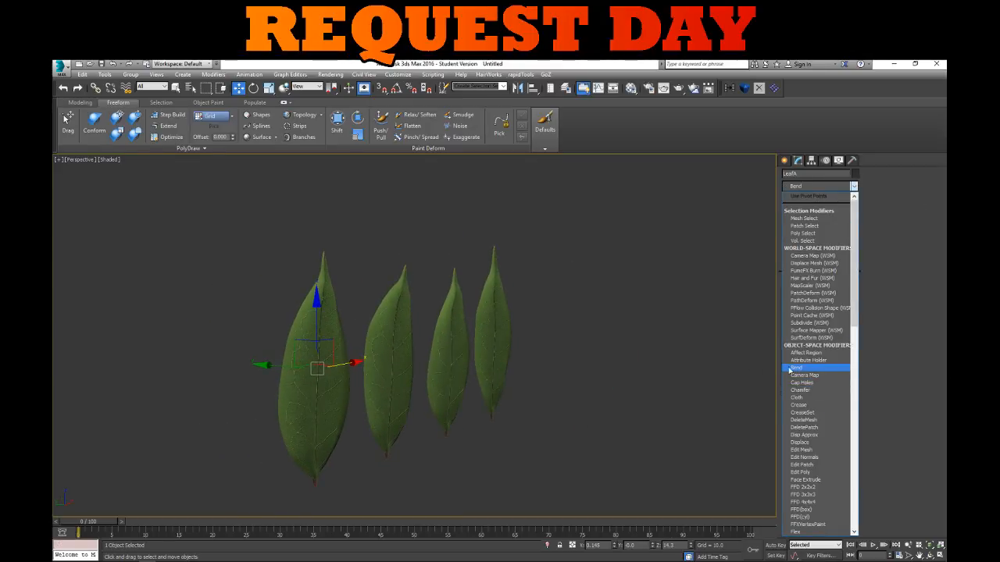
# Try a bend angle of -10 on the first leaf, testing the Y and X bend axes
pyautogui.keyDown('alt'); pyautogui.moveTo(381, 318); pyautogui.dragTo(400, 320, button='middle'); pyautogui.keyUp('alt')
pyautogui.moveTo(843, 299)
pyautogui.mouseDown()
pyautogui.moveTo(846, 261)
pyautogui.moveTo(848, 308)
pyautogui.mouseUp()
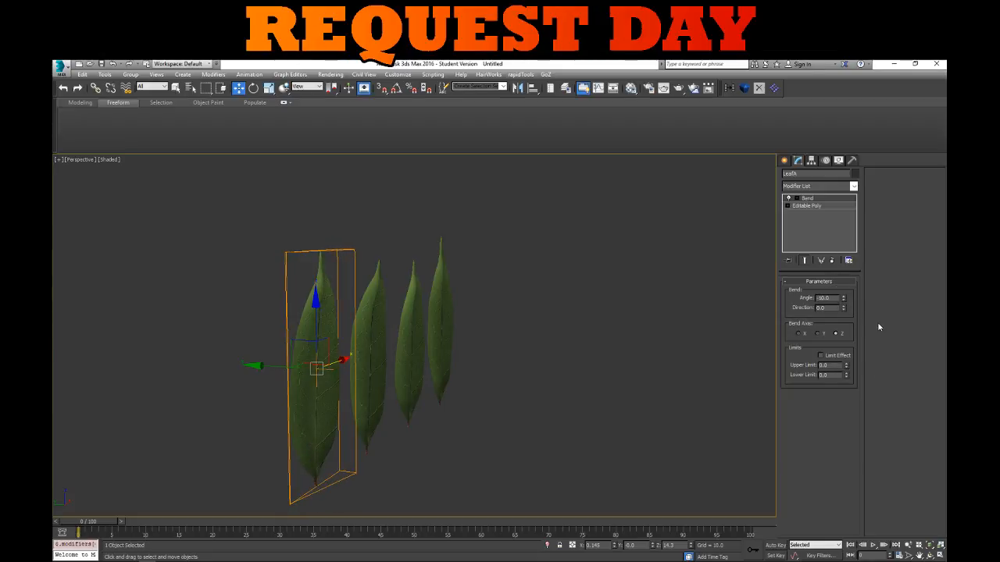
pyautogui.click(816, 334)
pyautogui.keyDown('alt'); pyautogui.moveTo(750, 327); pyautogui.dragTo(567, 331, button='middle'); pyautogui.keyUp('alt')
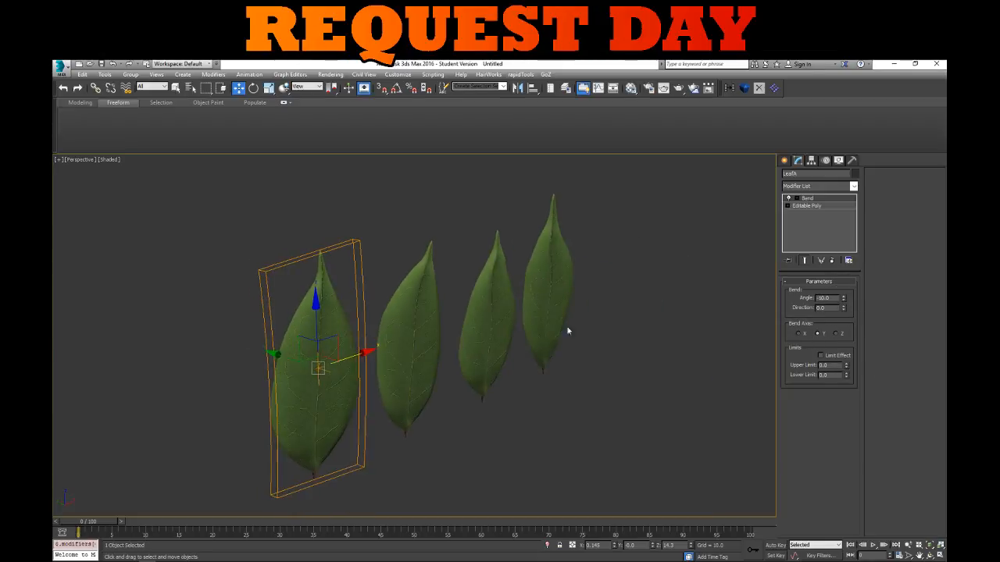
pyautogui.click(798, 333)
pyautogui.keyDown('alt'); pyautogui.moveTo(476, 300); pyautogui.dragTo(606, 299, button='middle'); pyautogui.keyUp('alt')
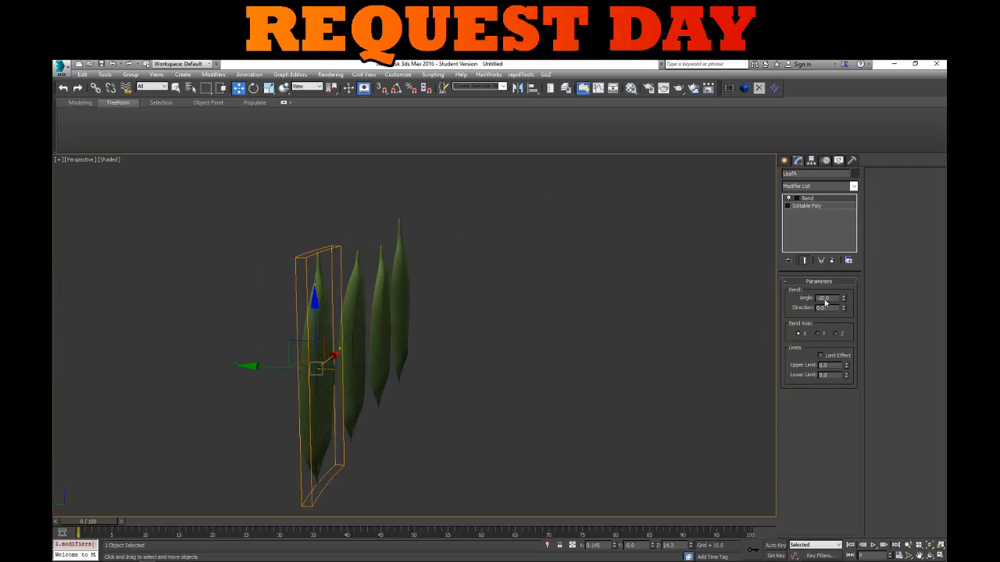
# Set the first leaf's bend angle to 63 and its bend axis to Z
pyautogui.moveTo(842, 301); pyautogui.dragTo(845, 229)
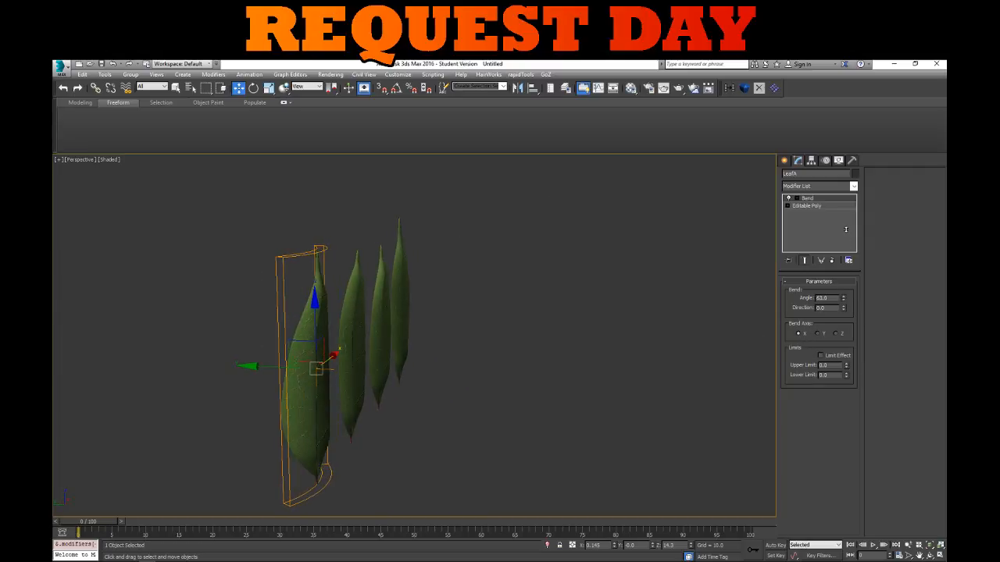
pyautogui.click(837, 333)
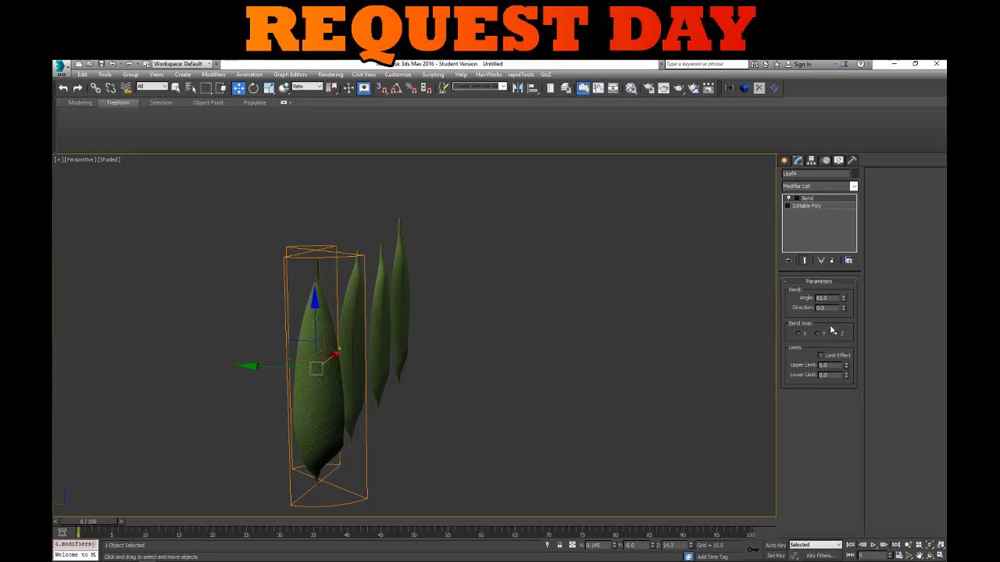
# Set the first leaf's bend direction to 90 and bend axis to Y, and adjust the bend angle for a gentle lengthwise curve
pyautogui.write('90')
pyautogui.press('Return')
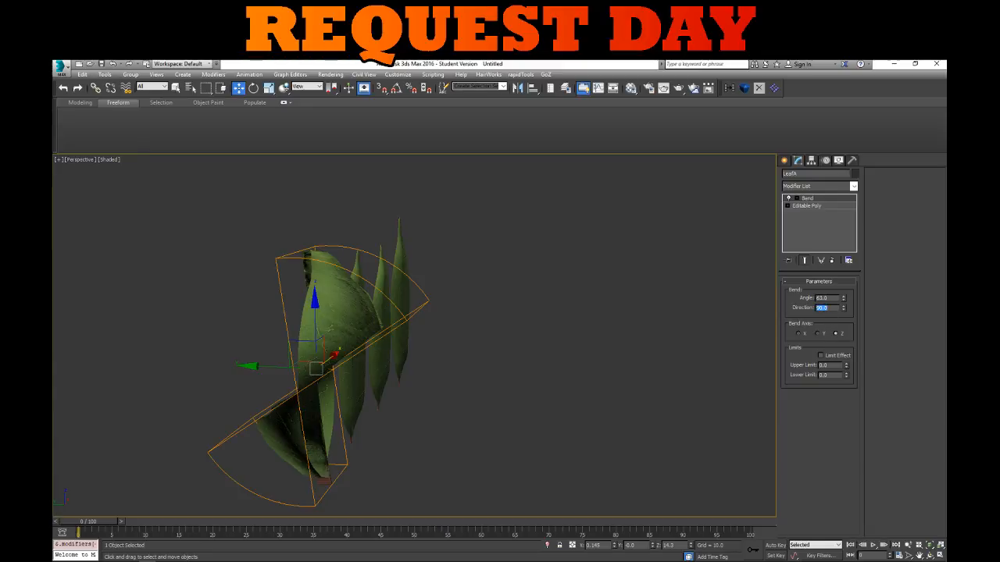
pyautogui.click(819, 333)
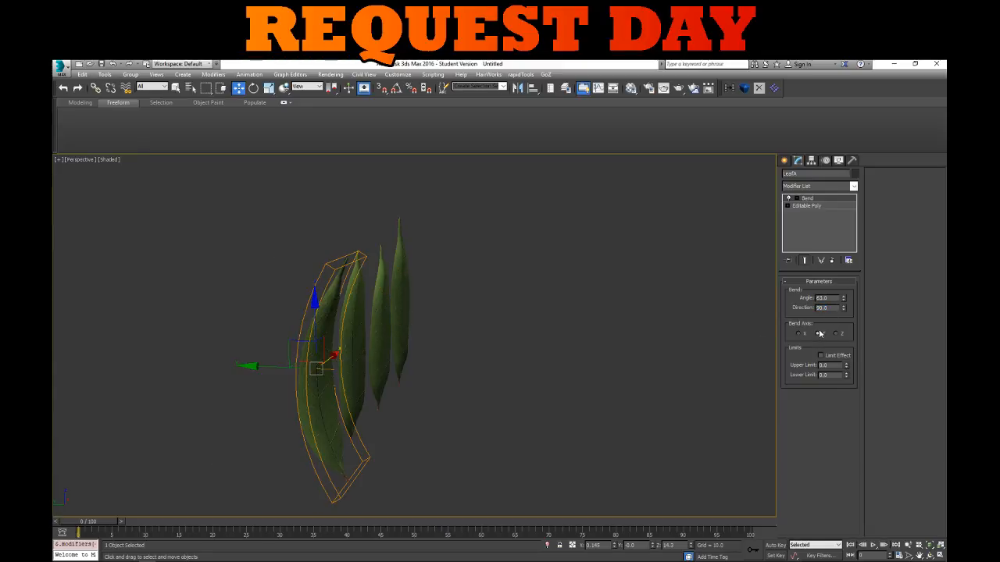
pyautogui.keyDown('alt'); pyautogui.moveTo(645, 341); pyautogui.dragTo(682, 318, button='middle'); pyautogui.keyUp('alt')
pyautogui.moveTo(843, 299); pyautogui.dragTo(850, 413)
pyautogui.moveTo(438, 286)
pyautogui.keyDown('alt'); pyautogui.mouseDown(button='middle')
pyautogui.moveTo(591, 279)
pyautogui.moveTo(507, 302)
pyautogui.moveTo(318, 279)
pyautogui.moveTo(437, 270)
pyautogui.mouseUp(button='middle'); pyautogui.keyUp('alt')
# Add a second Bend with angle 76 on the X axis to the first leaf, and convert the leaf to an Editable Poly
pyautogui.click(791, 189)
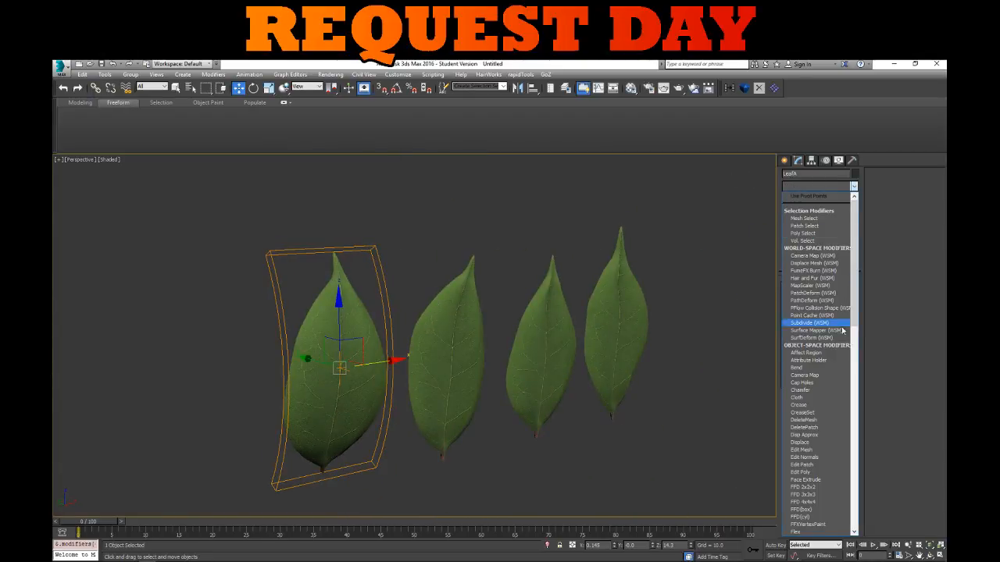
pyautogui.click(815, 371)
pyautogui.keyDown('alt'); pyautogui.moveTo(600, 351); pyautogui.dragTo(777, 304, button='middle'); pyautogui.keyUp('alt')
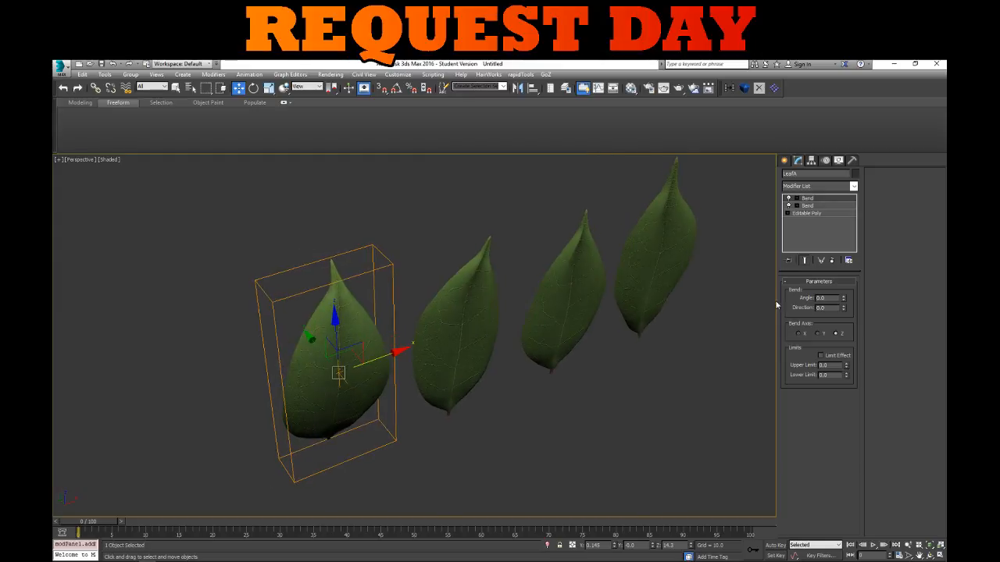
pyautogui.moveTo(842, 298); pyautogui.dragTo(843, 289)
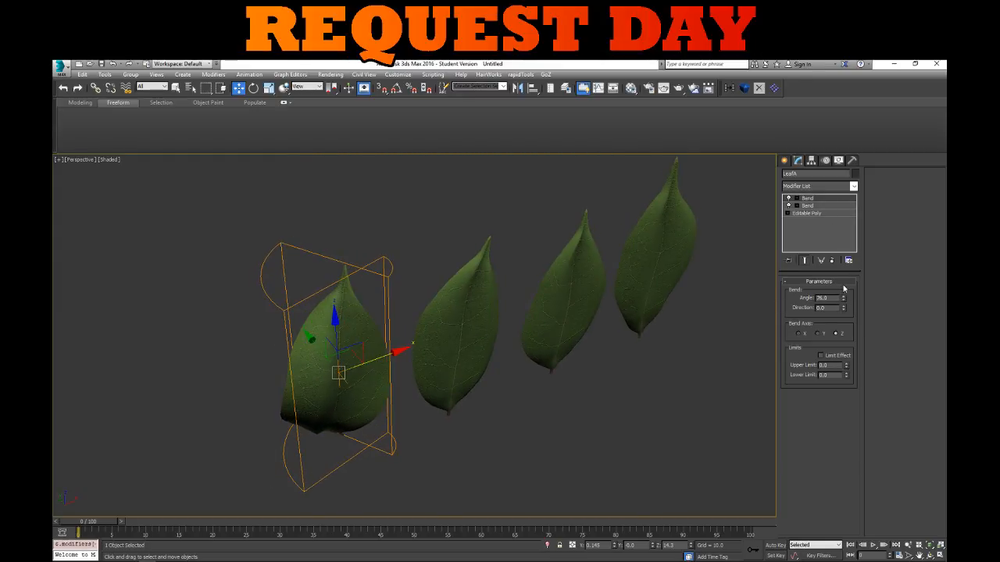
pyautogui.click(798, 334)
pyautogui.keyDown('alt'); pyautogui.moveTo(598, 292); pyautogui.dragTo(489, 288, button='middle'); pyautogui.keyUp('alt')
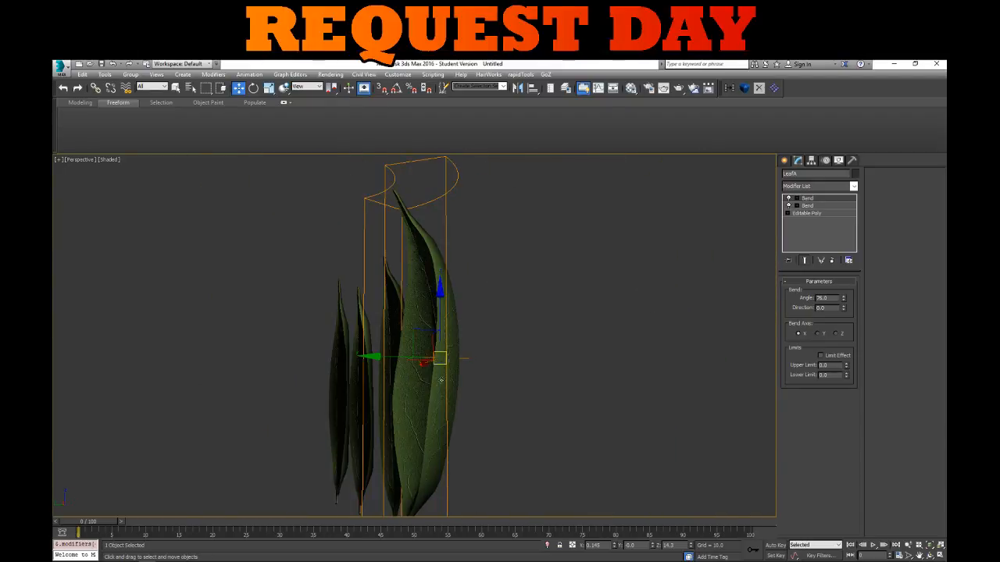
pyautogui.keyDown('alt'); pyautogui.moveTo(440, 380); pyautogui.dragTo(422, 332, button='middle'); pyautogui.keyUp('alt')
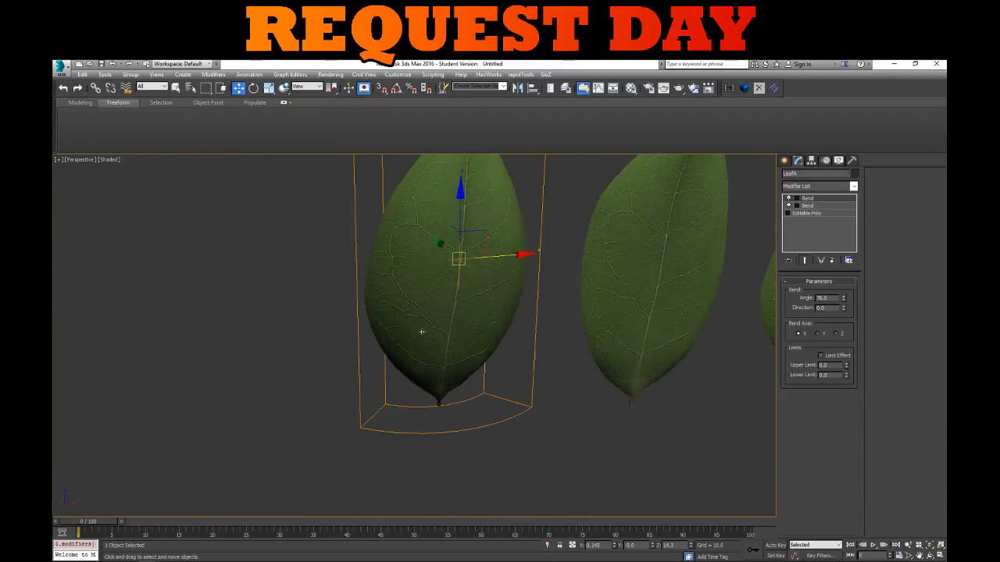
pyautogui.rightClick(458, 257)
pyautogui.click(500, 267)
# Select the second leaf and add an FFD(box) 4x4x4 modifier, ready for editing its control points
pyautogui.keyDown('alt'); pyautogui.moveTo(500, 268); pyautogui.dragTo(488, 318, button='middle'); pyautogui.keyUp('alt')
pyautogui.click(574, 320)
pyautogui.moveTo(574, 321)
pyautogui.keyDown('alt'); pyautogui.mouseDown(button='middle')
pyautogui.moveTo(559, 326)
pyautogui.moveTo(574, 339)
pyautogui.mouseUp(button='middle'); pyautogui.keyUp('alt')
pyautogui.click(574, 338)
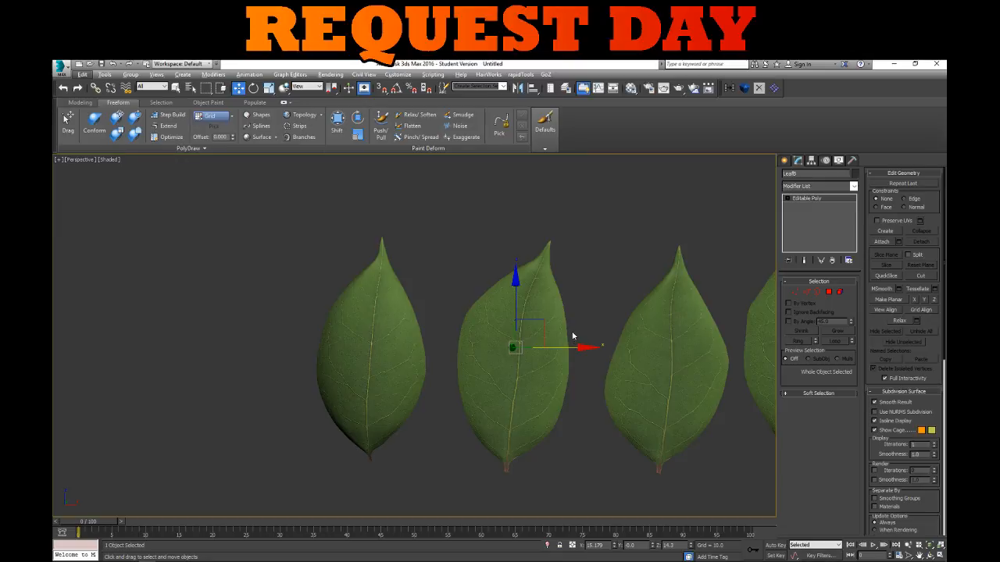
pyautogui.moveTo(639, 255)
pyautogui.keyDown('alt'); pyautogui.mouseDown(button='middle')
pyautogui.moveTo(549, 272)
pyautogui.moveTo(539, 292)
pyautogui.moveTo(550, 281)
pyautogui.moveTo(566, 292)
pyautogui.mouseUp(button='middle'); pyautogui.keyUp('alt')
pyautogui.press('F4')
pyautogui.press('F4')
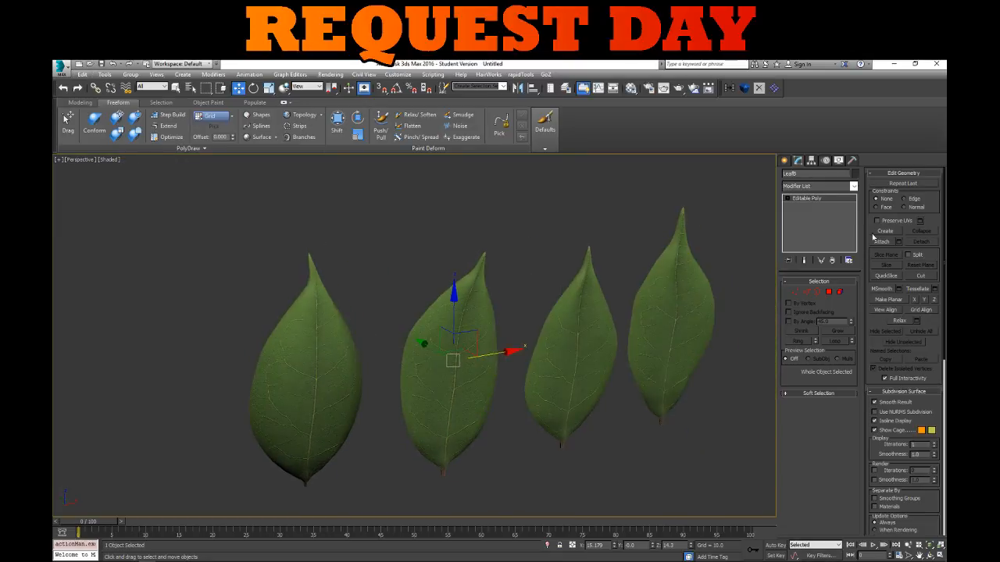
pyautogui.click(853, 185)
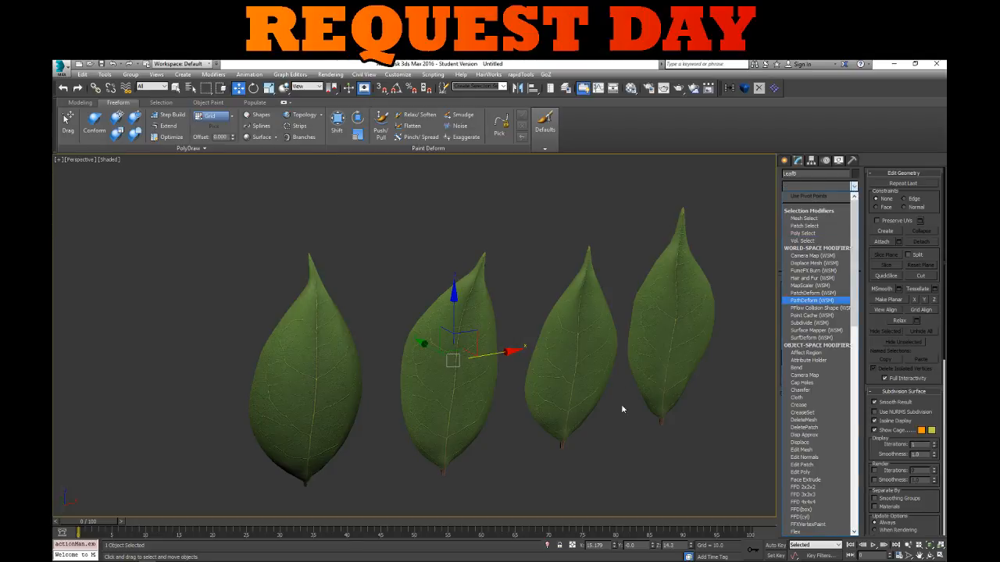
pyautogui.click(803, 509)
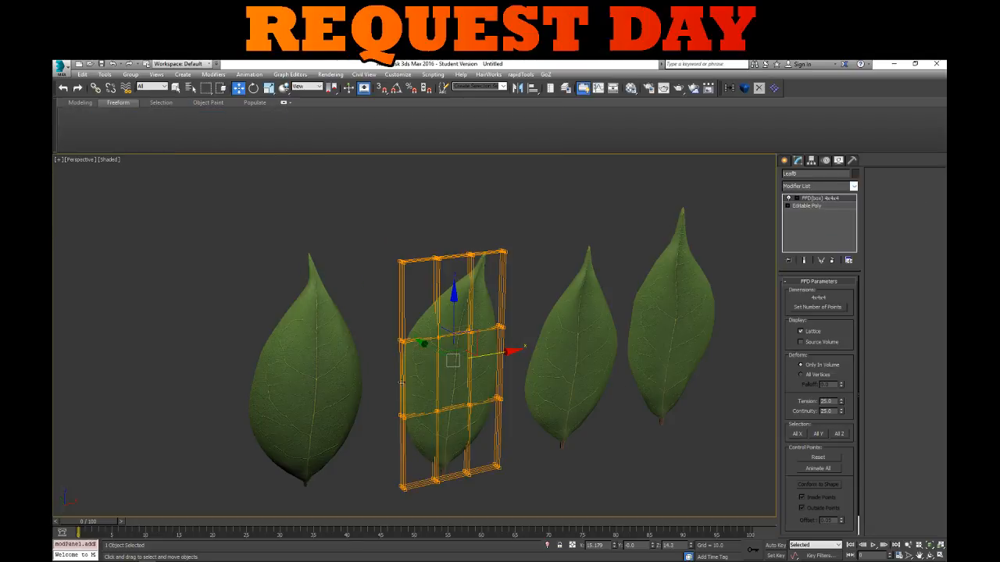
pyautogui.keyDown('alt'); pyautogui.moveTo(402, 383); pyautogui.dragTo(430, 326, button='middle'); pyautogui.keyUp('alt')
pyautogui.click(818, 199)
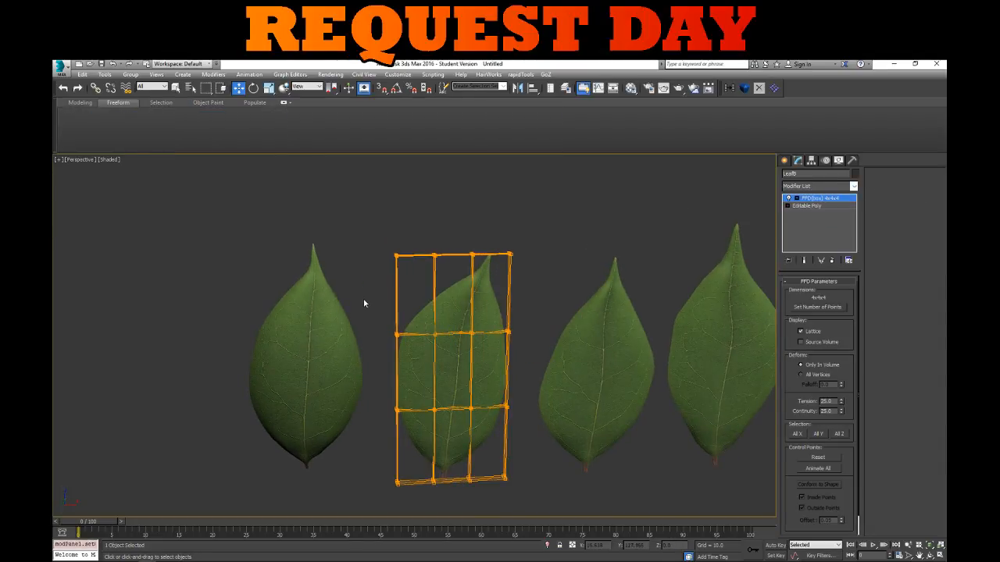
# Curl the second leaf across its width by moving the lattice's control-point columns, including both outer ones, along the Y axis
pyautogui.moveTo(618, 455); pyautogui.dragTo(617, 454)
pyautogui.keyDown('alt'); pyautogui.moveTo(549, 371); pyautogui.dragTo(421, 363, button='middle'); pyautogui.keyUp('alt')
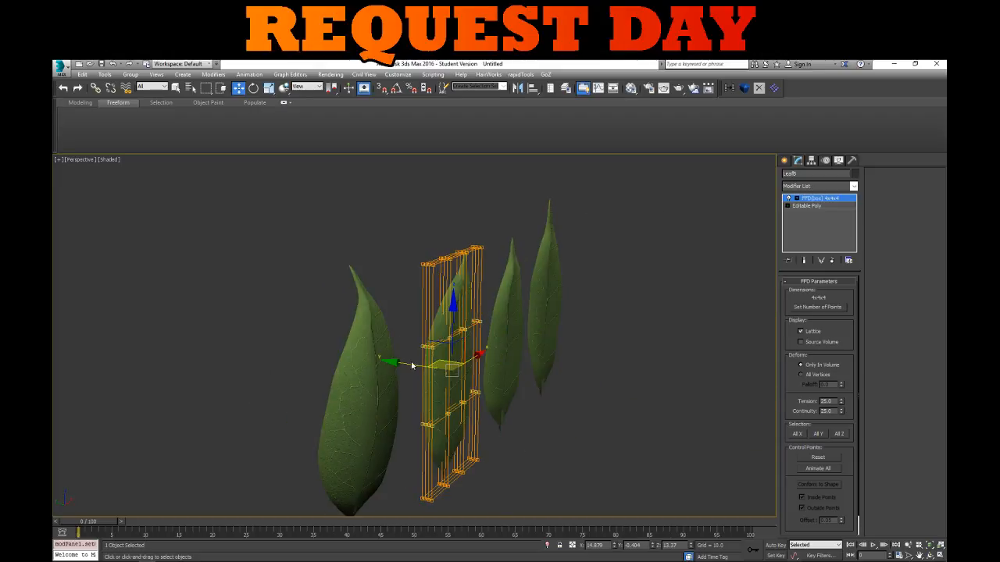
pyautogui.moveTo(405, 365); pyautogui.dragTo(429, 368)
pyautogui.keyDown('alt'); pyautogui.moveTo(504, 356); pyautogui.dragTo(437, 397, button='middle'); pyautogui.keyUp('alt')
pyautogui.moveTo(437, 448); pyautogui.dragTo(437, 443)
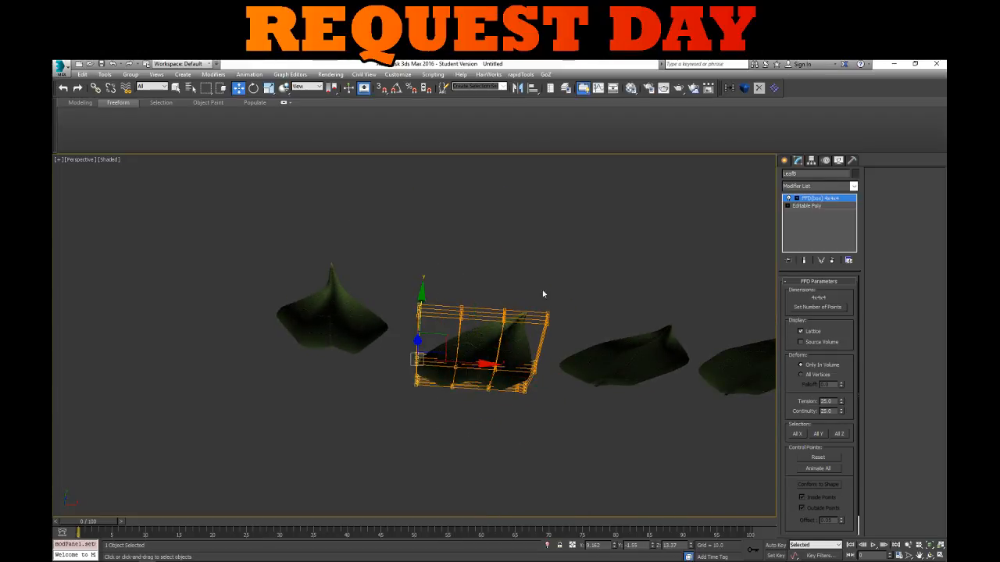
pyautogui.keyDown('ctrl'); pyautogui.moveTo(579, 450); pyautogui.dragTo(580, 452); pyautogui.keyUp('ctrl')
pyautogui.keyDown('alt'); pyautogui.moveTo(580, 452); pyautogui.dragTo(510, 410, button='middle'); pyautogui.keyUp('alt')
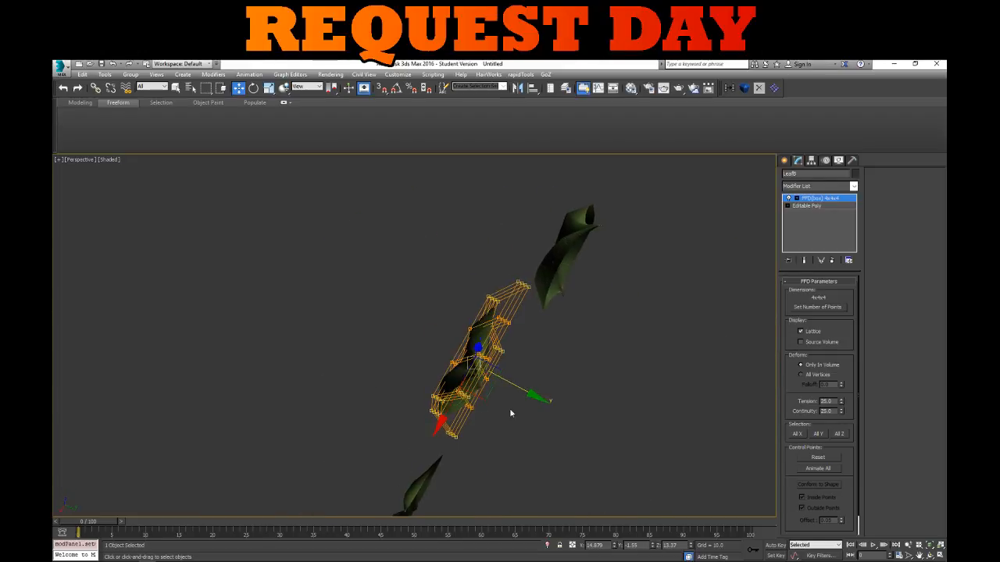
pyautogui.moveTo(518, 388); pyautogui.dragTo(546, 403)
pyautogui.keyDown('alt'); pyautogui.moveTo(547, 403); pyautogui.dragTo(685, 312, button='middle'); pyautogui.keyUp('alt')
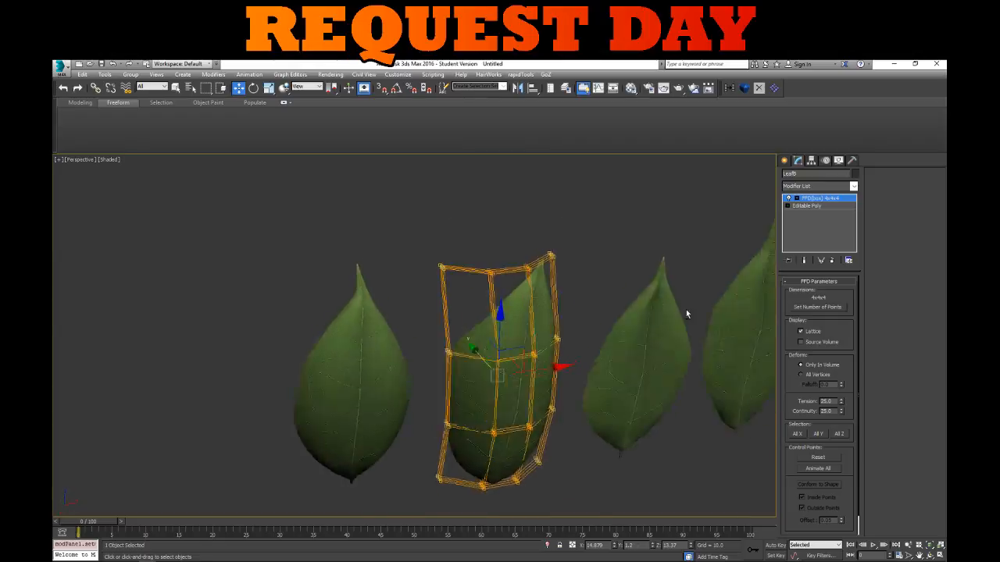
# Convert the second leaf to an Editable Poly
pyautogui.scroll(3, 597, 337)
pyautogui.keyDown('alt'); pyautogui.moveTo(562, 336); pyautogui.dragTo(497, 324, button='middle'); pyautogui.keyUp('alt')
pyautogui.rightClick(497, 323)
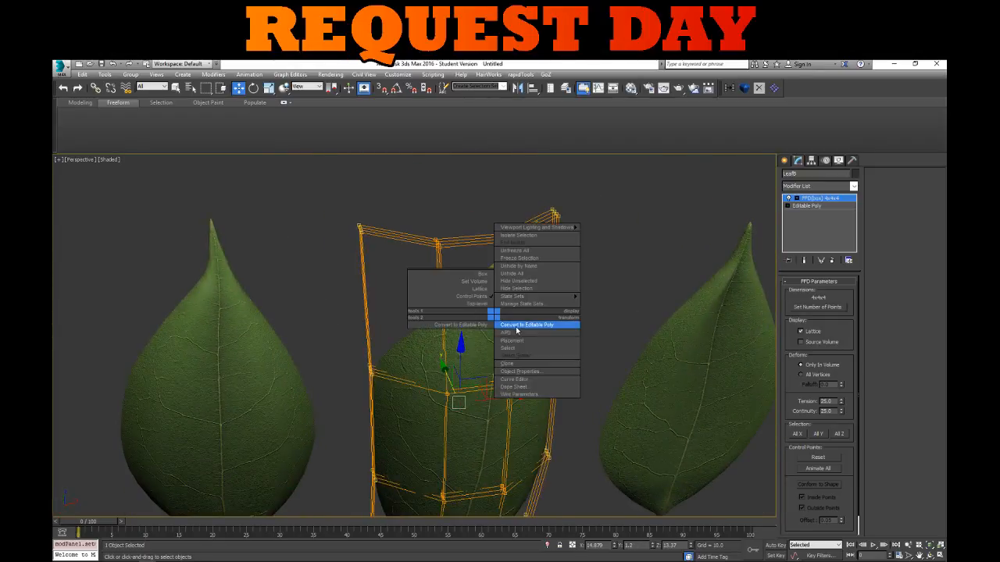
pyautogui.click(539, 327)
pyautogui.keyDown('alt'); pyautogui.moveTo(617, 353); pyautogui.dragTo(471, 261, button='middle'); pyautogui.keyUp('alt')
pyautogui.keyDown('alt'); pyautogui.moveTo(418, 317); pyautogui.dragTo(678, 379, button='middle'); pyautogui.keyUp('alt')
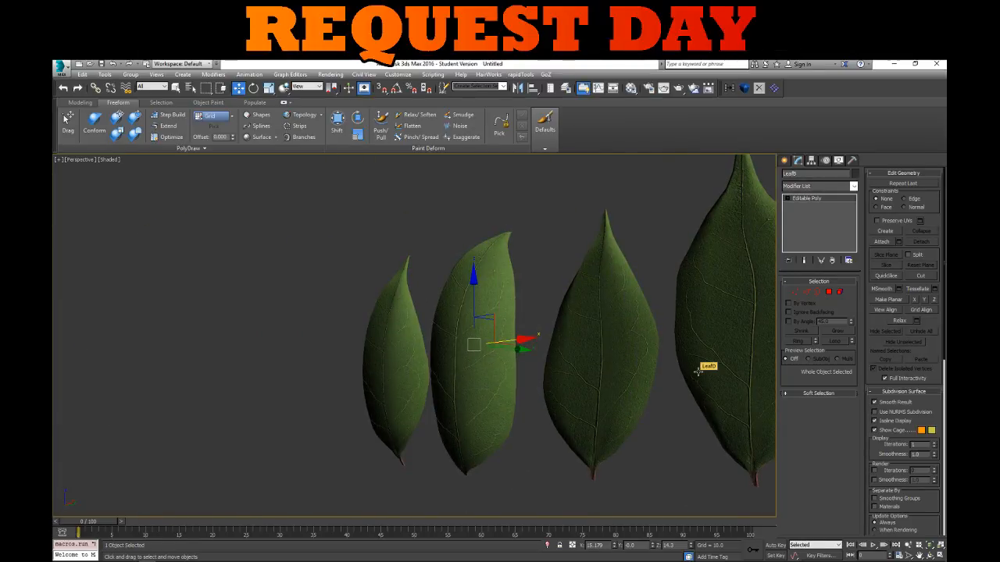
# Add a Twist modifier to the third leaf and set its twist axis to Y
pyautogui.keyDown('alt'); pyautogui.moveTo(499, 305); pyautogui.dragTo(601, 322, button='middle'); pyautogui.keyUp('alt')
pyautogui.click(854, 186)
pyautogui.scroll(-10, 820, 391)
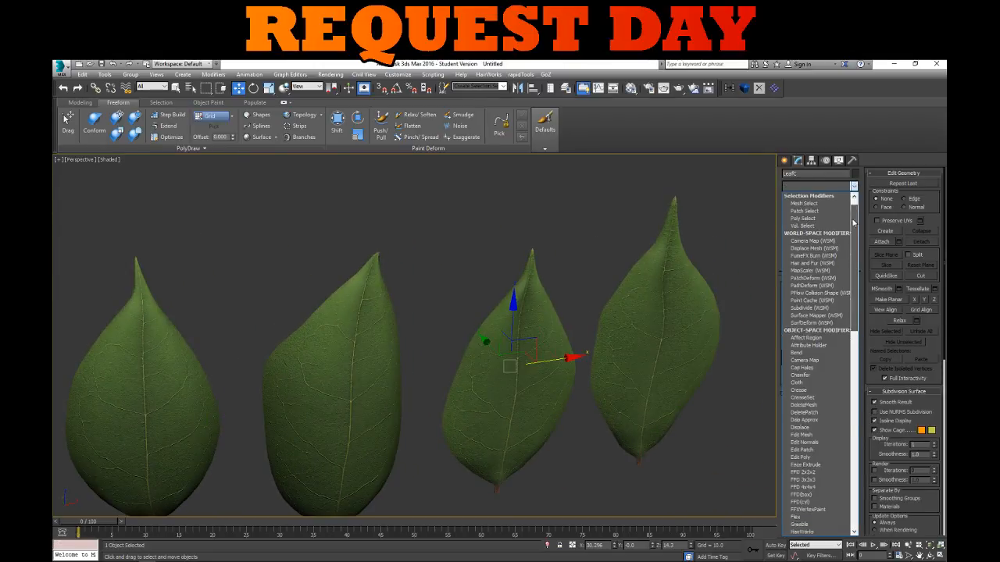
pyautogui.click(802, 443)
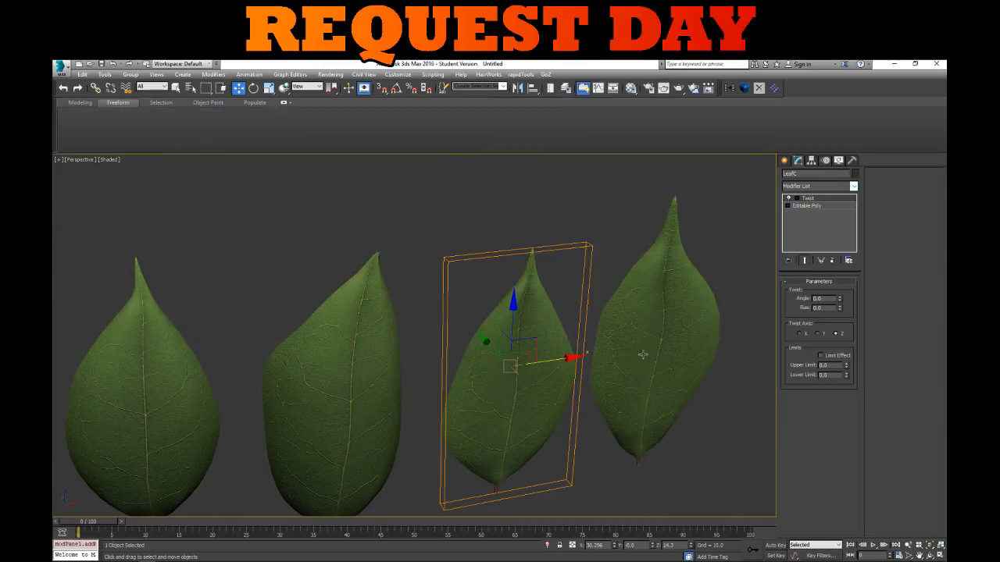
pyautogui.moveTo(646, 353); pyautogui.dragTo(591, 366, button='middle')
pyautogui.moveTo(840, 298); pyautogui.dragTo(840, 271)
pyautogui.click(817, 334)
# Set the third leaf's twist angle to about 67.5 and convert the leaf to an Editable Poly
pyautogui.keyDown('alt'); pyautogui.moveTo(625, 289); pyautogui.dragTo(595, 315, button='middle'); pyautogui.keyUp('alt')
pyautogui.moveTo(840, 300); pyautogui.dragTo(840, 250)
pyautogui.keyDown('alt'); pyautogui.moveTo(601, 336); pyautogui.dragTo(545, 239, button='middle'); pyautogui.keyUp('alt')
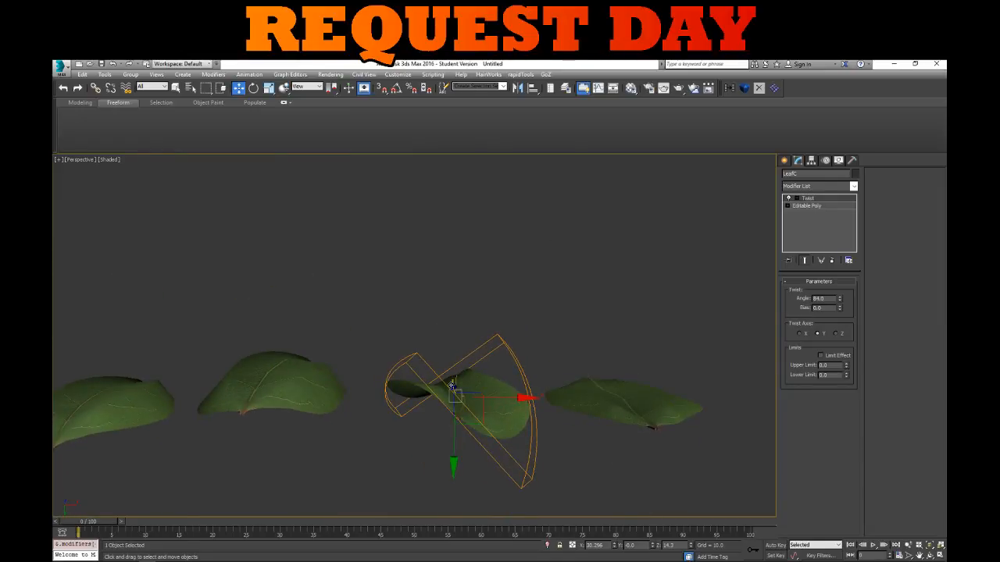
pyautogui.keyDown('alt'); pyautogui.moveTo(451, 385); pyautogui.dragTo(880, 334, button='middle'); pyautogui.keyUp('alt')
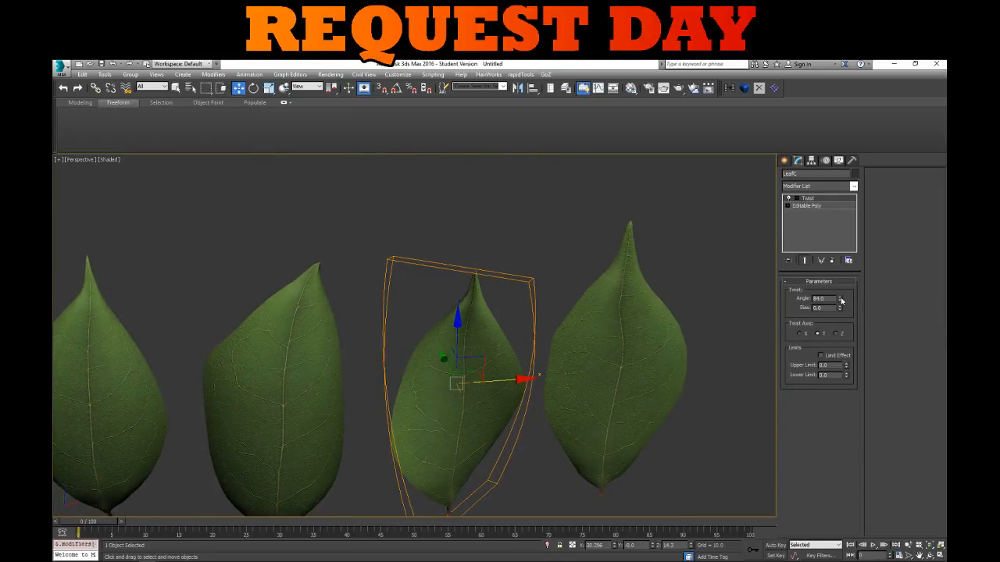
pyautogui.moveTo(841, 300); pyautogui.dragTo(770, 331)
pyautogui.keyDown('alt'); pyautogui.moveTo(502, 299); pyautogui.dragTo(574, 343, button='middle'); pyautogui.keyUp('alt')
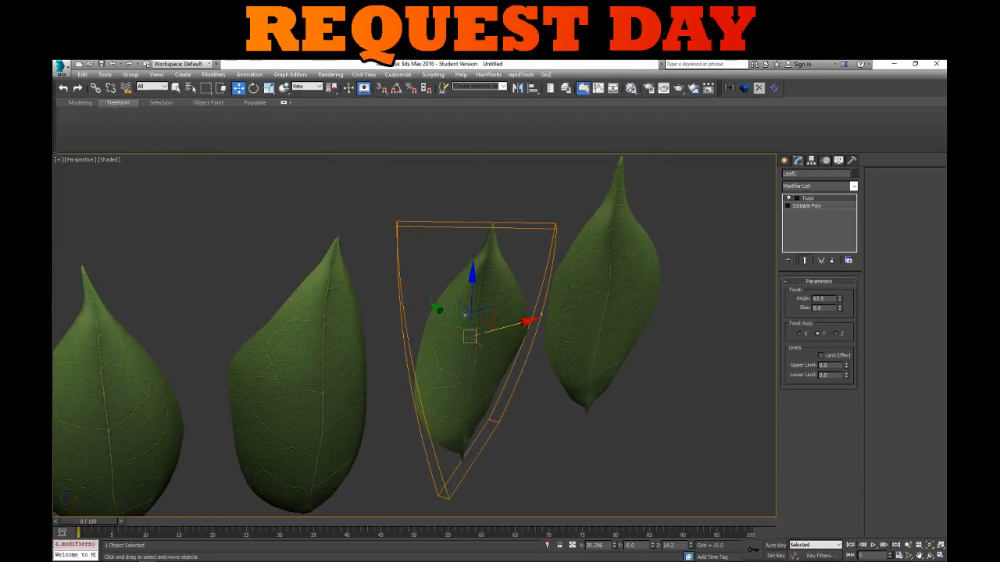
pyautogui.rightClick(462, 312)
pyautogui.click(504, 325)
# Bend the fourth leaf with angle about -78.5, direction 90 and bend axis Y, and convert it to an Editable Poly
pyautogui.click(604, 301)
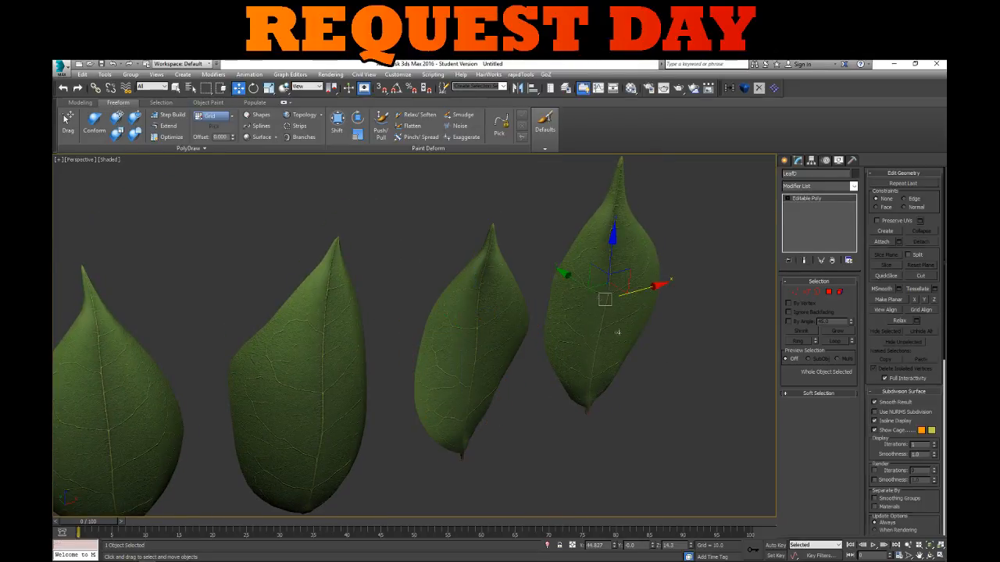
pyautogui.keyDown('alt'); pyautogui.moveTo(603, 301); pyautogui.dragTo(670, 279, button='middle'); pyautogui.keyUp('alt')
pyautogui.click(853, 188)
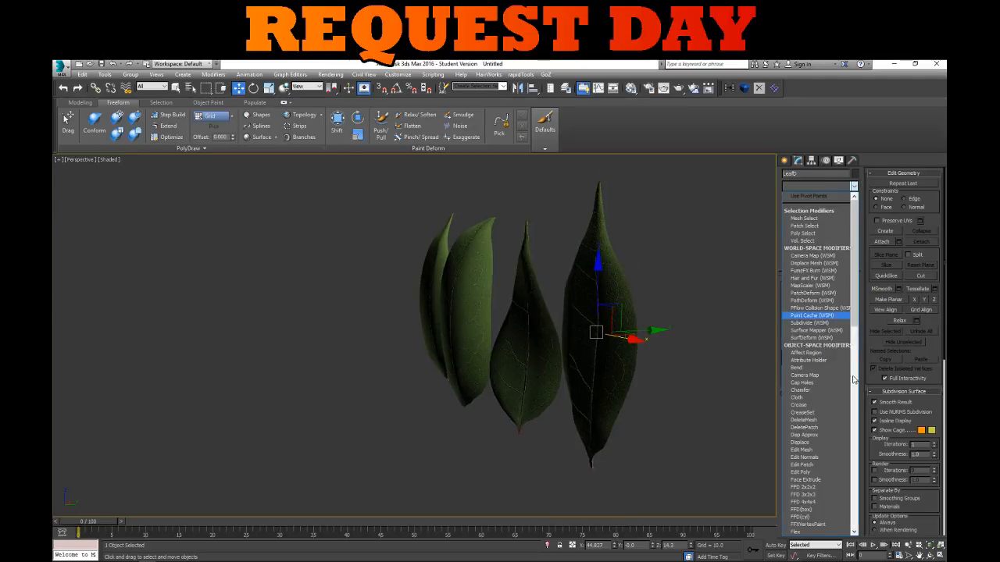
pyautogui.click(801, 372)
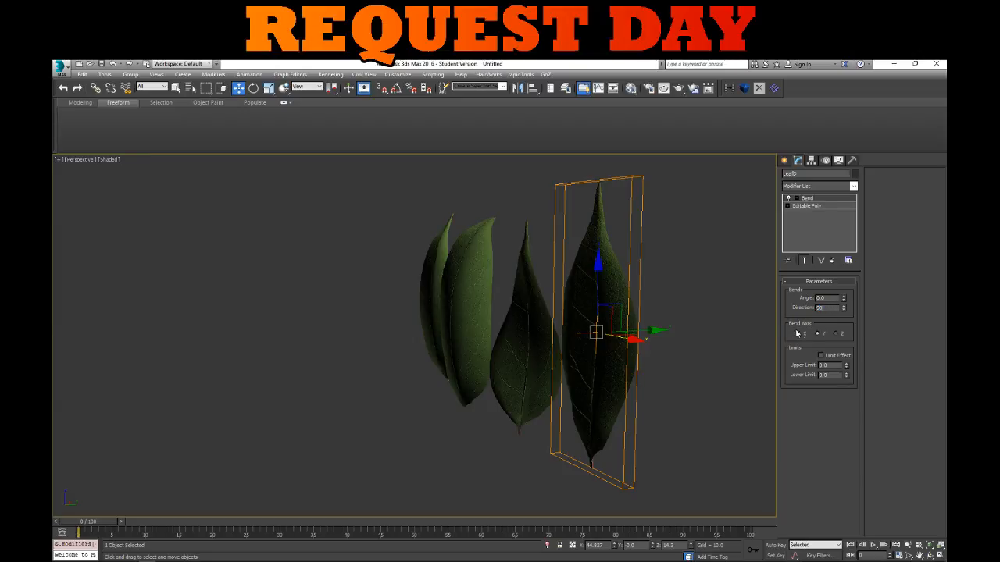
pyautogui.moveTo(842, 301); pyautogui.dragTo(850, 356)
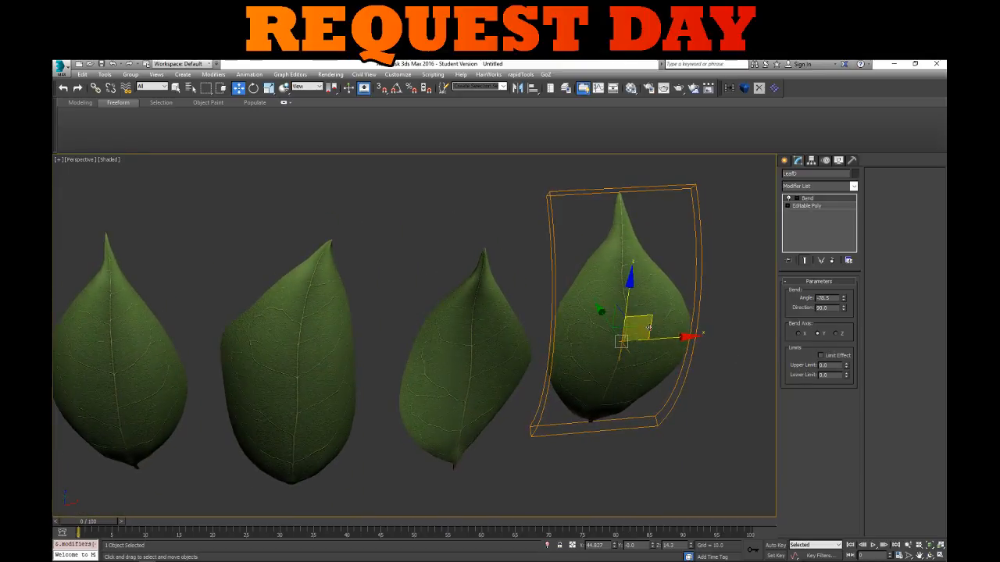
pyautogui.rightClick(654, 328)
pyautogui.click(703, 406)
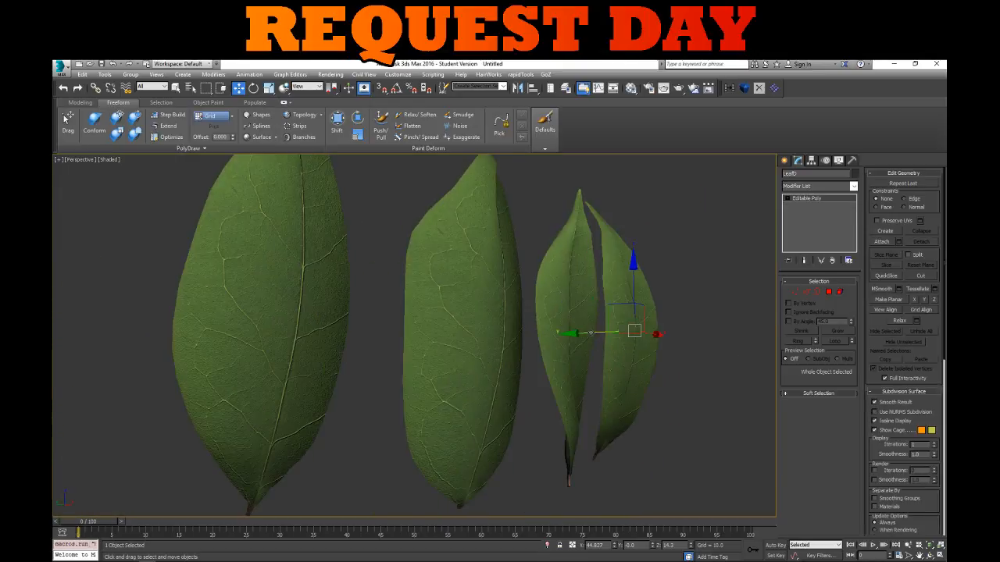
# Switch to the front view and select all four leaves
pyautogui.scroll(-4, 591, 334)
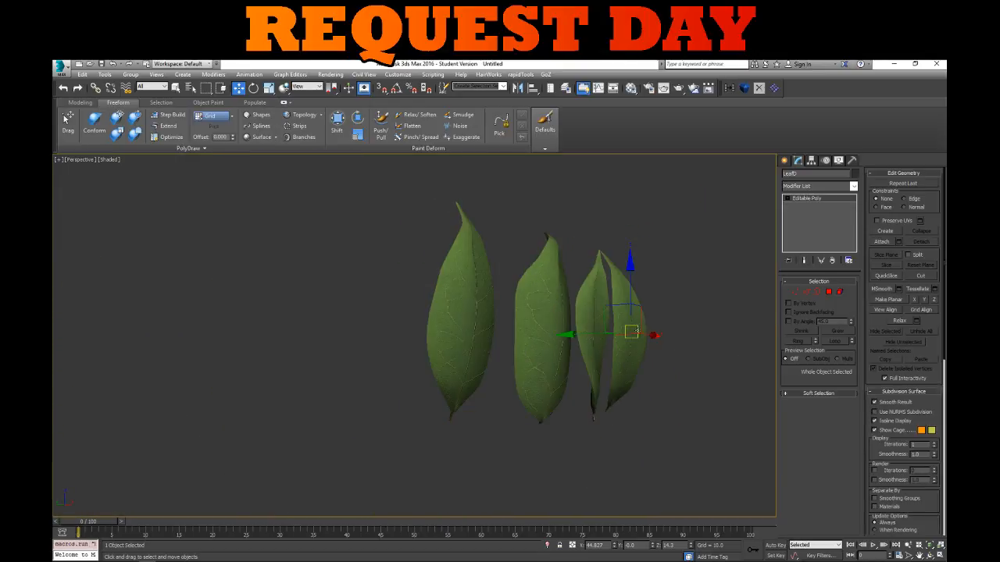
pyautogui.keyDown('alt'); pyautogui.moveTo(591, 334); pyautogui.dragTo(528, 325, button='middle'); pyautogui.keyUp('alt')
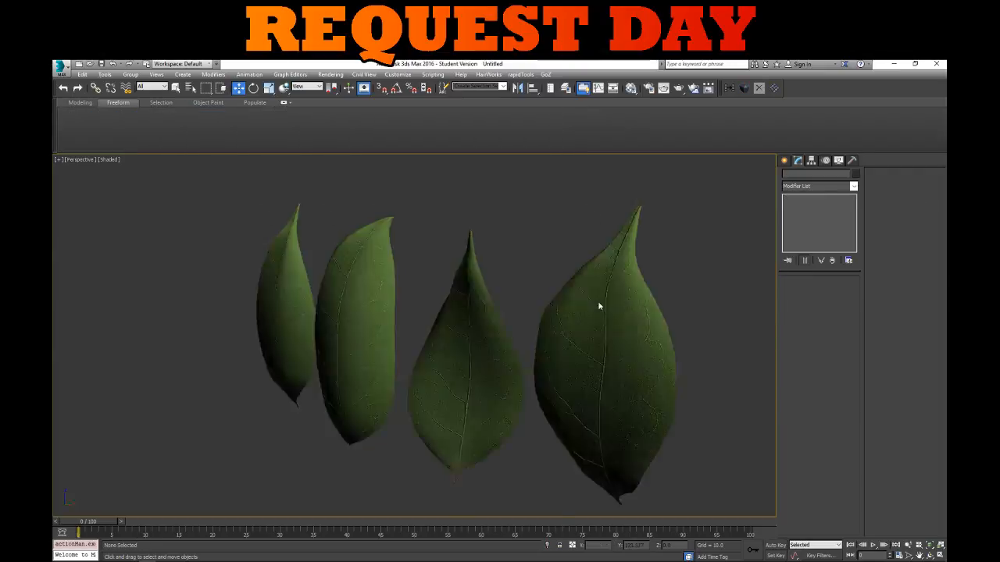
pyautogui.keyDown('alt'); pyautogui.moveTo(598, 301); pyautogui.dragTo(338, 294, button='middle'); pyautogui.keyUp('alt')
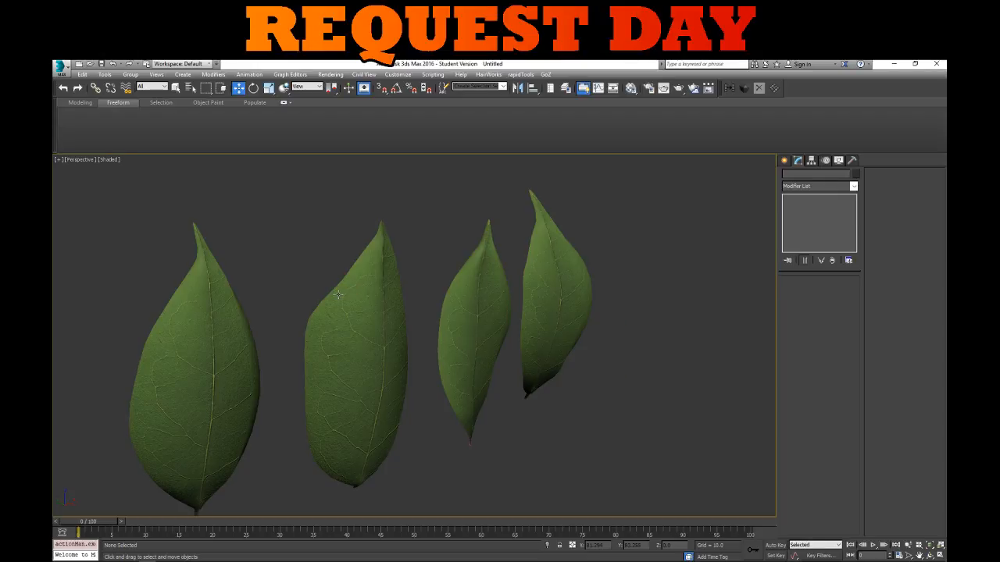
pyautogui.press('f')
pyautogui.moveTo(203, 219); pyautogui.dragTo(636, 302)
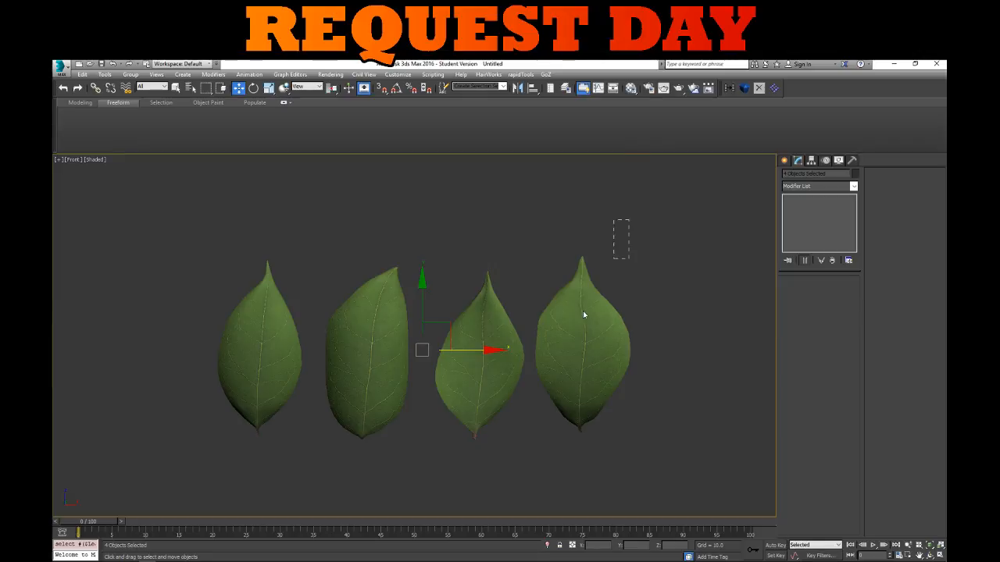
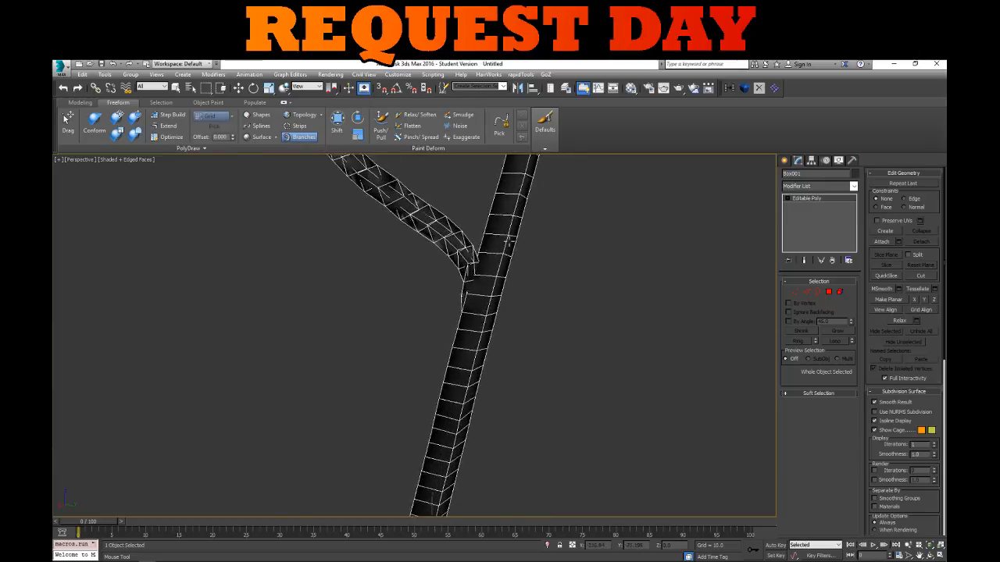
# Undo the last branch drawn on the trunk with the Branches tool
pyautogui.keyDown('alt'); pyautogui.moveTo(578, 320); pyautogui.dragTo(637, 267, button='middle'); pyautogui.keyUp('alt')
pyautogui.keyDown('alt'); pyautogui.moveTo(419, 341); pyautogui.dragTo(520, 277, button='middle'); pyautogui.keyUp('alt')
pyautogui.hotkey('ctrl', 'z')
pyautogui.hotkey('ctrl', 'z')
pyautogui.scroll(-4, 427, 352)
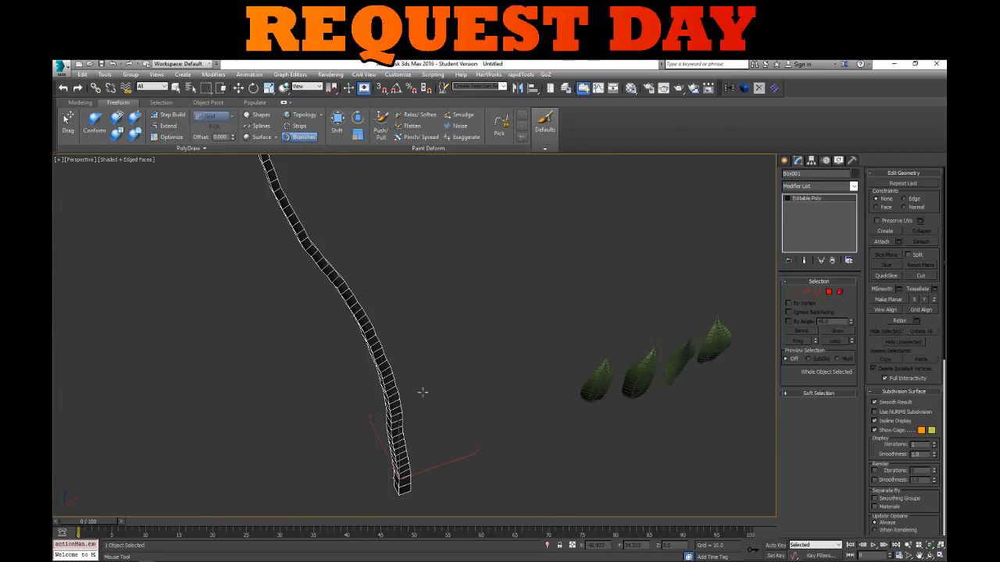
pyautogui.keyDown('alt'); pyautogui.moveTo(422, 393); pyautogui.dragTo(390, 419, button='middle'); pyautogui.keyUp('alt')
pyautogui.scroll(-2, 389, 419)
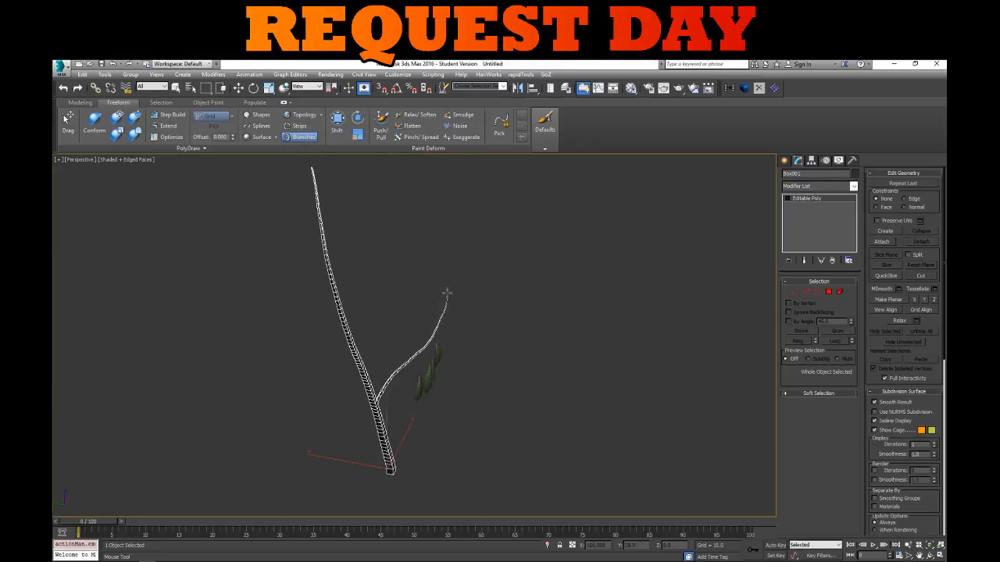
# Draw two long curved side branches growing upward from opposite sides of the trunk with the Branches tool
pyautogui.moveTo(447, 293); pyautogui.dragTo(418, 211)
pyautogui.keyDown('alt'); pyautogui.moveTo(550, 264); pyautogui.dragTo(482, 294, button='middle'); pyautogui.keyUp('alt')
pyautogui.scroll(4, 402, 339)
pyautogui.keyDown('alt'); pyautogui.moveTo(523, 419); pyautogui.dragTo(542, 404, button='middle'); pyautogui.keyUp('alt')
pyautogui.scroll(-5, 493, 446)
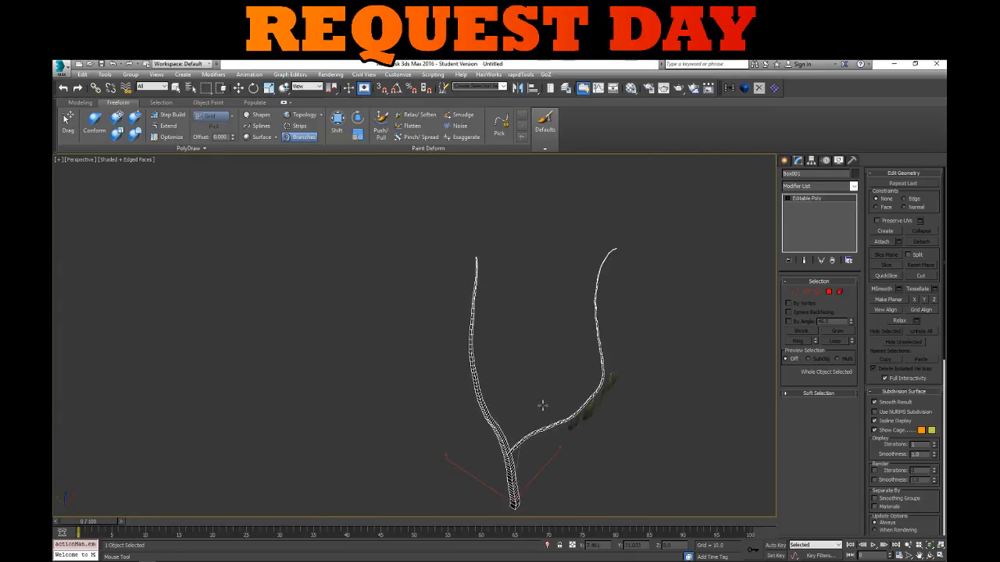
pyautogui.moveTo(490, 421)
pyautogui.mouseDown()
pyautogui.moveTo(433, 404)
pyautogui.moveTo(407, 352)
pyautogui.mouseUp()
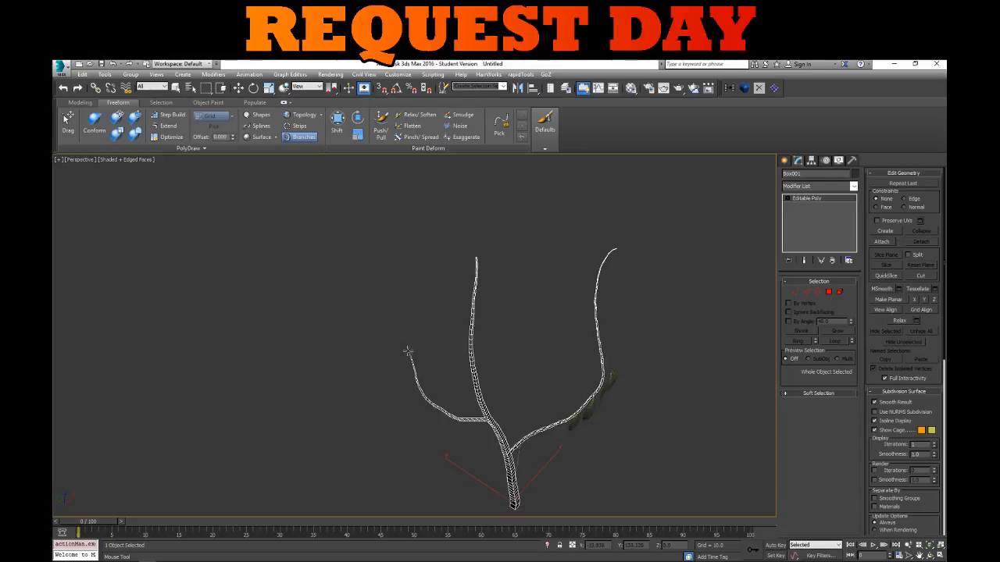
pyautogui.keyDown('alt'); pyautogui.moveTo(374, 300); pyautogui.dragTo(548, 445, button='middle'); pyautogui.keyUp('alt')
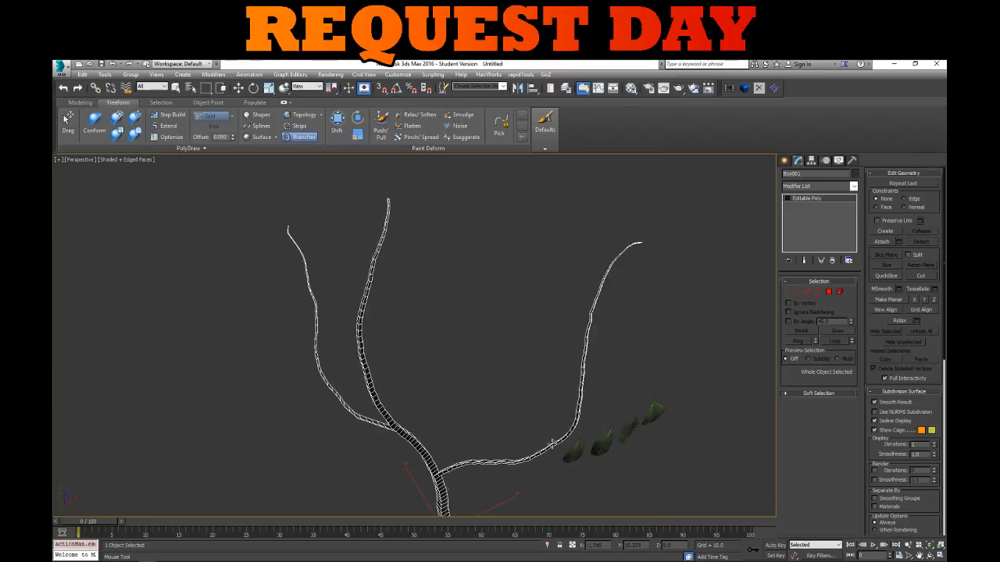
# Draw a curved offshoot rising from the middle of the trunk's upper side branch
pyautogui.keyDown('alt'); pyautogui.moveTo(566, 311); pyautogui.dragTo(527, 304, button='middle'); pyautogui.keyUp('alt')
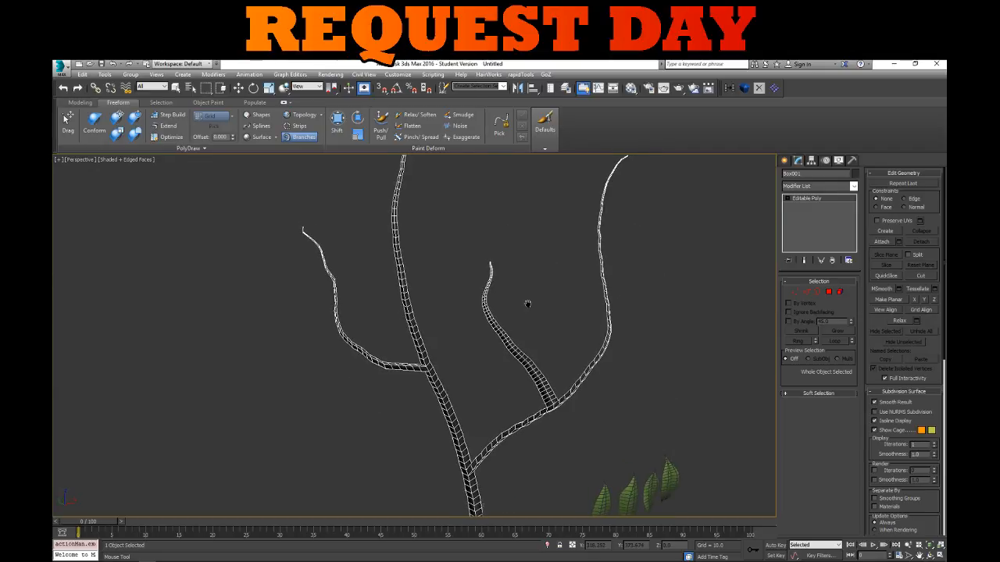
pyautogui.scroll(15, 527, 304)
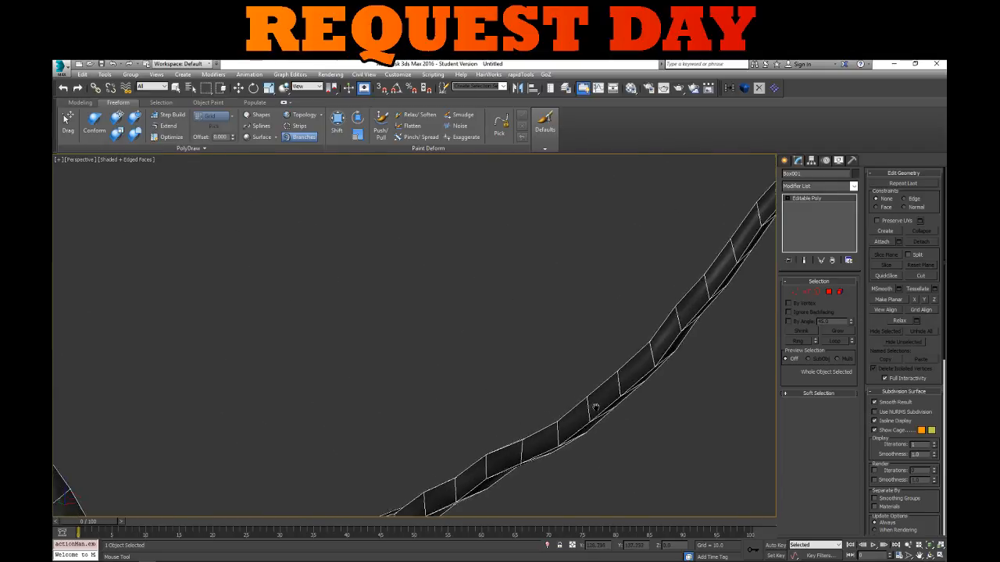
pyautogui.scroll(-3, 524, 415)
pyautogui.moveTo(595, 407); pyautogui.dragTo(315, 372, button='middle')
pyautogui.scroll(-4, 423, 384)
pyautogui.keyDown('alt'); pyautogui.moveTo(422, 401); pyautogui.dragTo(426, 437, button='middle'); pyautogui.keyUp('alt')
pyautogui.scroll(-4, 449, 420)
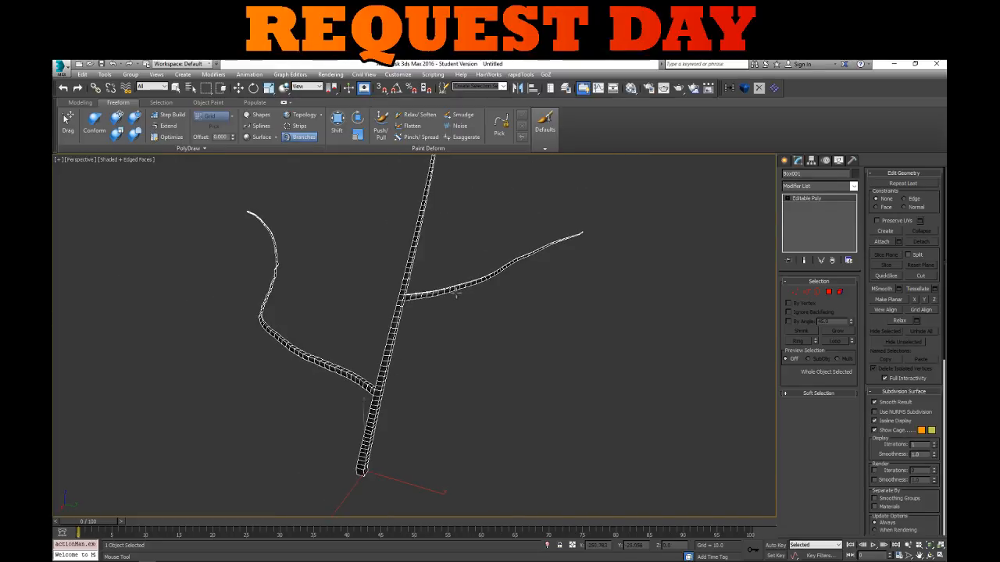
pyautogui.keyDown('alt'); pyautogui.moveTo(456, 294); pyautogui.dragTo(461, 297, button='middle'); pyautogui.keyUp('alt')
pyautogui.moveTo(460, 297); pyautogui.dragTo(489, 344, button='middle')
pyautogui.scroll(4, 460, 301)
pyautogui.moveTo(488, 344); pyautogui.dragTo(523, 426, button='middle')
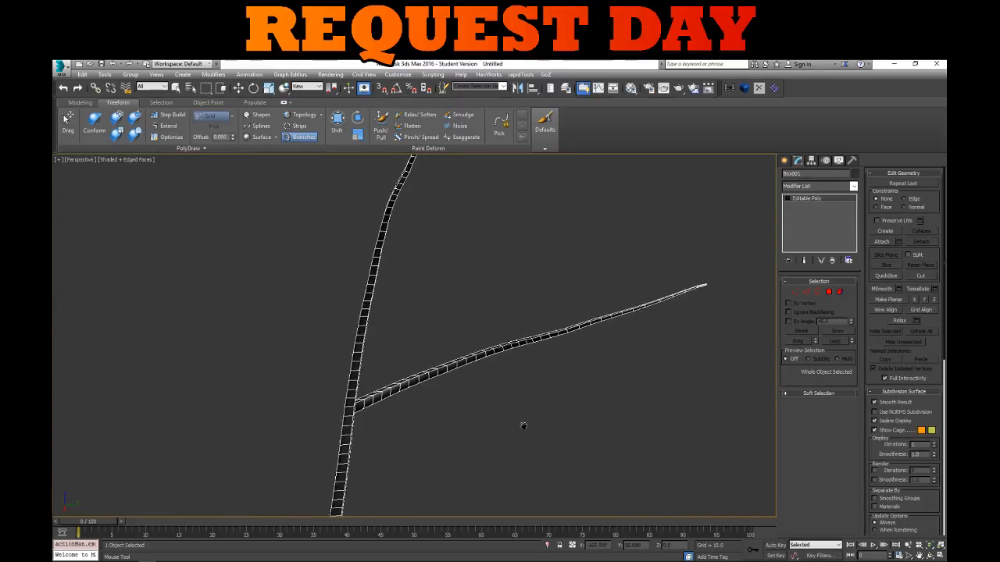
pyautogui.moveTo(470, 353)
pyautogui.mouseDown()
pyautogui.moveTo(478, 228)
pyautogui.moveTo(502, 174)
pyautogui.mouseUp()
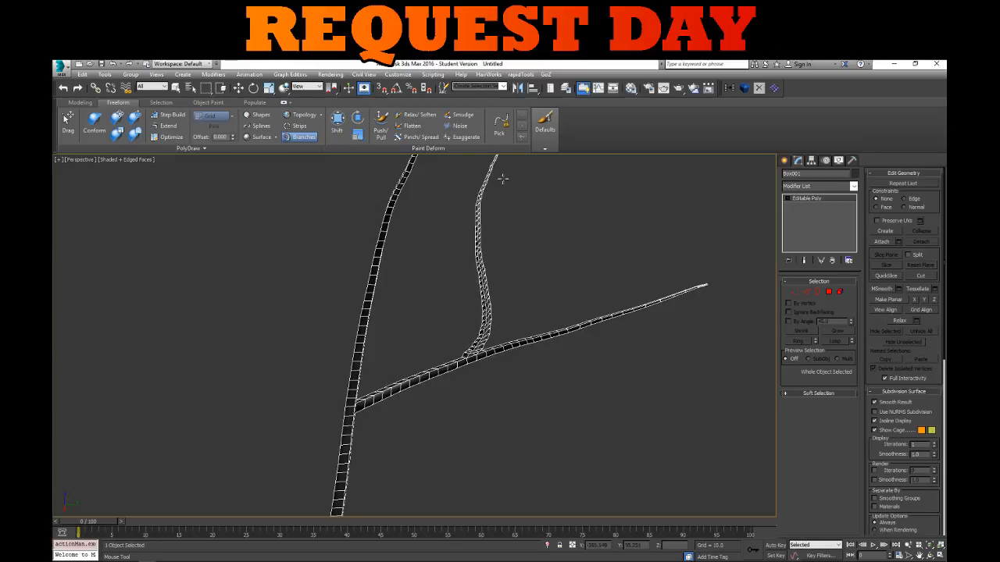
# Draw an offshoot rising from the lowest side branch and a smaller twig growing out of that offshoot
pyautogui.moveTo(502, 174)
pyautogui.keyDown('alt'); pyautogui.mouseDown(button='middle')
pyautogui.moveTo(508, 335)
pyautogui.moveTo(428, 356)
pyautogui.mouseUp(button='middle'); pyautogui.keyUp('alt')
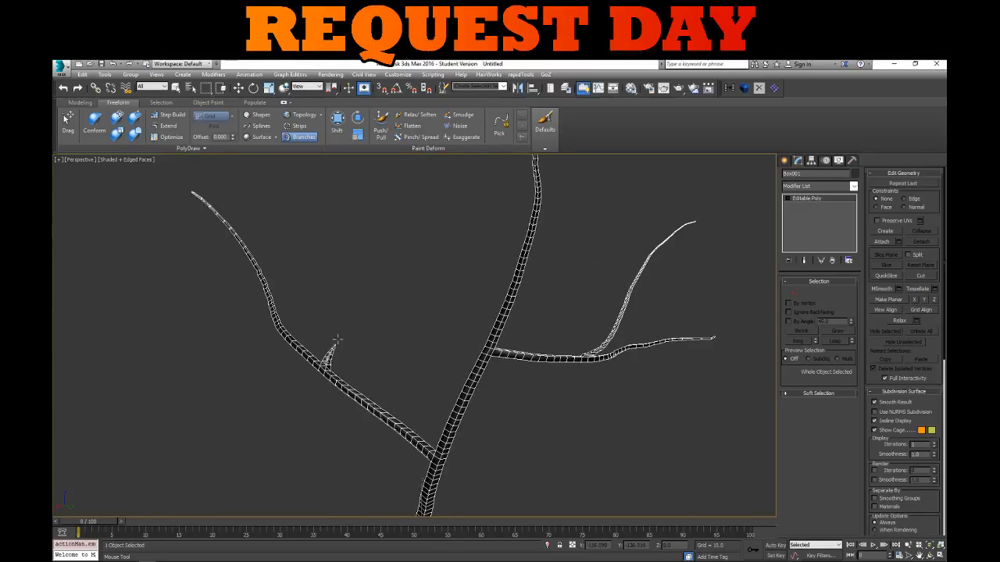
pyautogui.moveTo(337, 341); pyautogui.dragTo(335, 160)
pyautogui.moveTo(336, 160)
pyautogui.keyDown('alt'); pyautogui.mouseDown(button='middle')
pyautogui.moveTo(411, 224)
pyautogui.moveTo(370, 250)
pyautogui.moveTo(285, 233)
pyautogui.moveTo(302, 241)
pyautogui.mouseUp(button='middle'); pyautogui.keyUp('alt')
pyautogui.moveTo(544, 310)
pyautogui.mouseDown()
pyautogui.moveTo(524, 234)
pyautogui.moveTo(531, 202)
pyautogui.mouseUp()
pyautogui.moveTo(531, 202)
pyautogui.keyDown('alt'); pyautogui.mouseDown(button='middle')
pyautogui.moveTo(457, 257)
pyautogui.moveTo(378, 279)
pyautogui.moveTo(411, 286)
pyautogui.mouseUp(button='middle'); pyautogui.keyUp('alt')
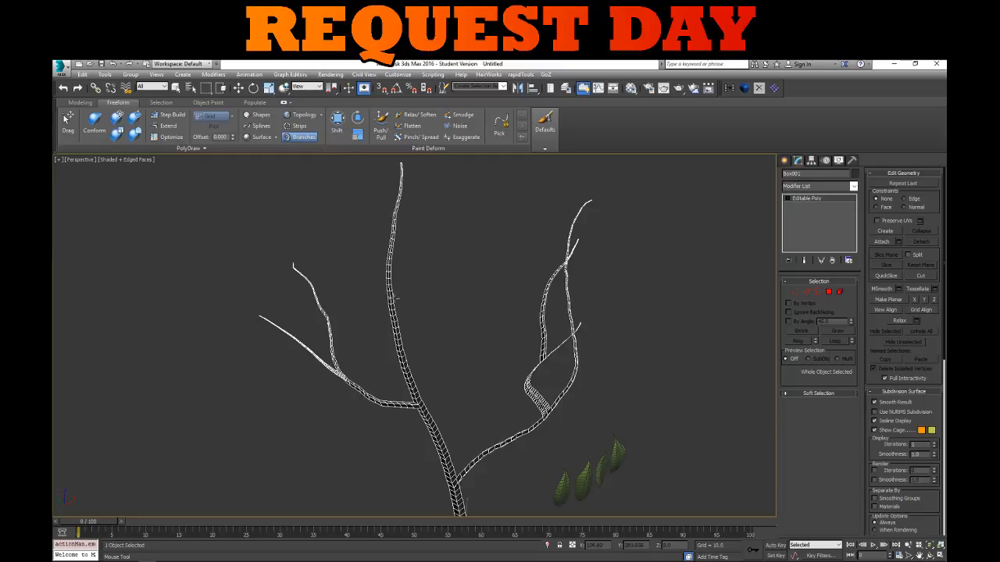
# Draw two more long curved branches on the upper half of the trunk
pyautogui.moveTo(470, 203); pyautogui.dragTo(471, 162)
pyautogui.moveTo(462, 212)
pyautogui.keyDown('alt'); pyautogui.mouseDown(button='middle')
pyautogui.moveTo(440, 253)
pyautogui.moveTo(654, 254)
pyautogui.moveTo(536, 335)
pyautogui.moveTo(590, 339)
pyautogui.moveTo(648, 414)
pyautogui.moveTo(657, 395)
pyautogui.mouseUp(button='middle'); pyautogui.keyUp('alt')
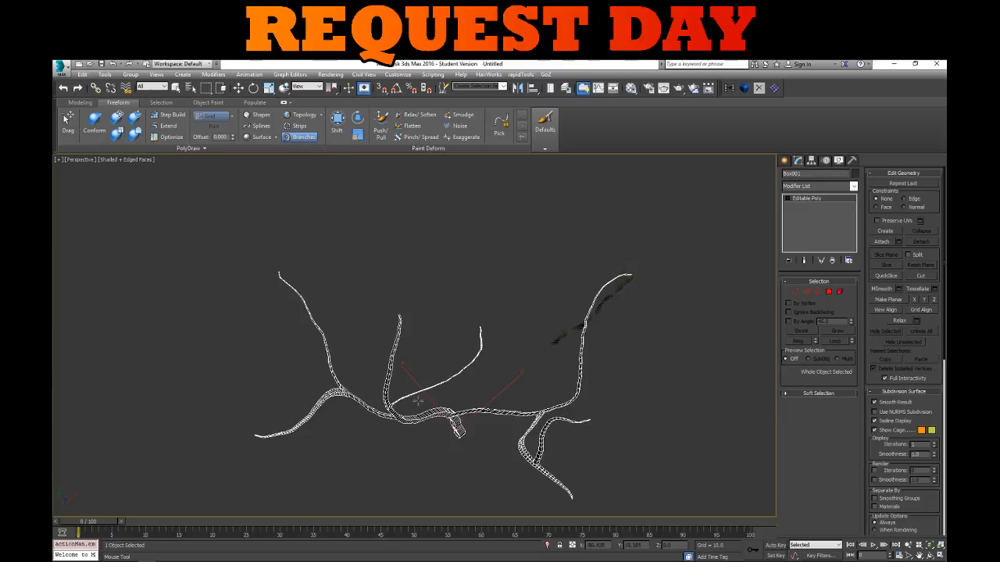
pyautogui.keyDown('alt'); pyautogui.moveTo(419, 400); pyautogui.dragTo(469, 332, button='middle'); pyautogui.keyUp('alt')
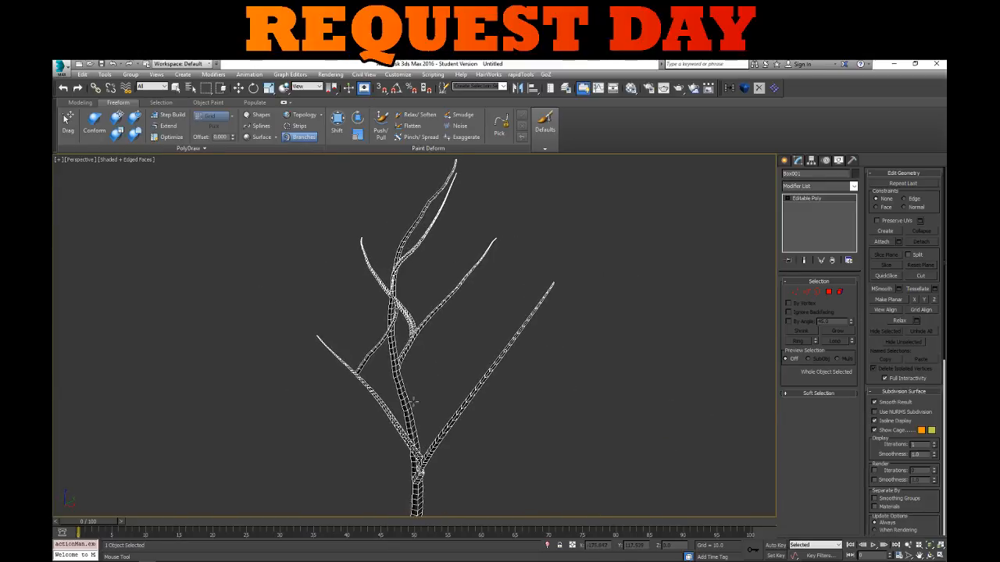
pyautogui.moveTo(473, 328)
pyautogui.mouseDown()
pyautogui.moveTo(444, 220)
pyautogui.moveTo(409, 178)
pyautogui.mouseUp()
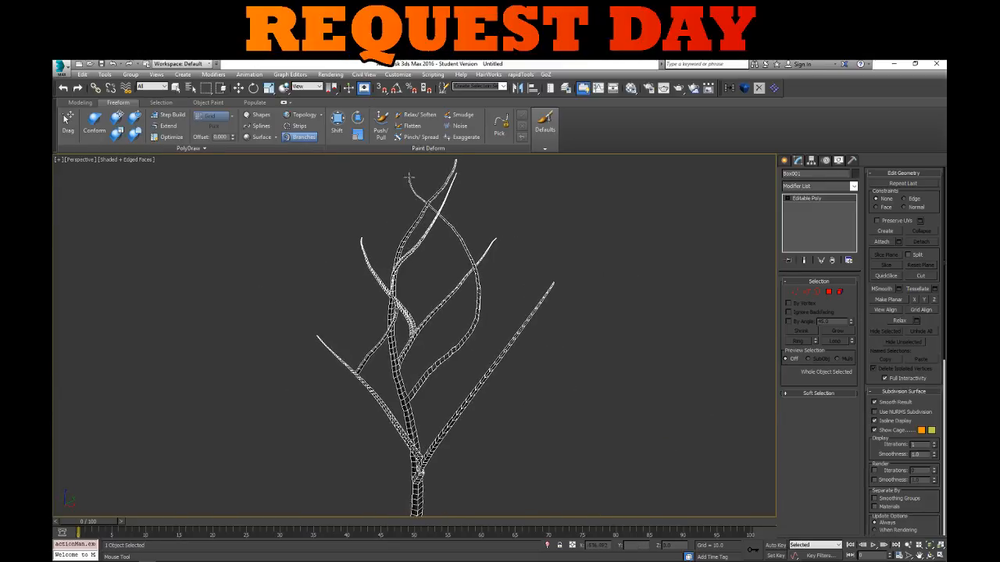
pyautogui.moveTo(409, 178)
pyautogui.keyDown('alt'); pyautogui.mouseDown(button='middle')
pyautogui.moveTo(414, 234)
pyautogui.moveTo(404, 290)
pyautogui.moveTo(395, 286)
pyautogui.moveTo(420, 289)
pyautogui.mouseUp(button='middle'); pyautogui.keyUp('alt')
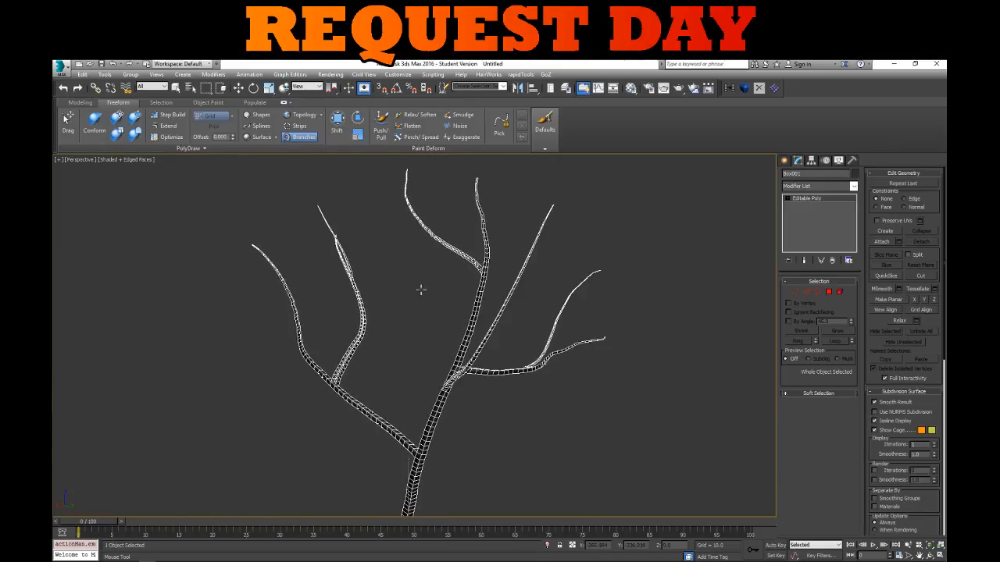
# Add curved offshoots to the new upper branches and further forked twigs along the lowest side branch
pyautogui.moveTo(453, 288); pyautogui.dragTo(408, 248)
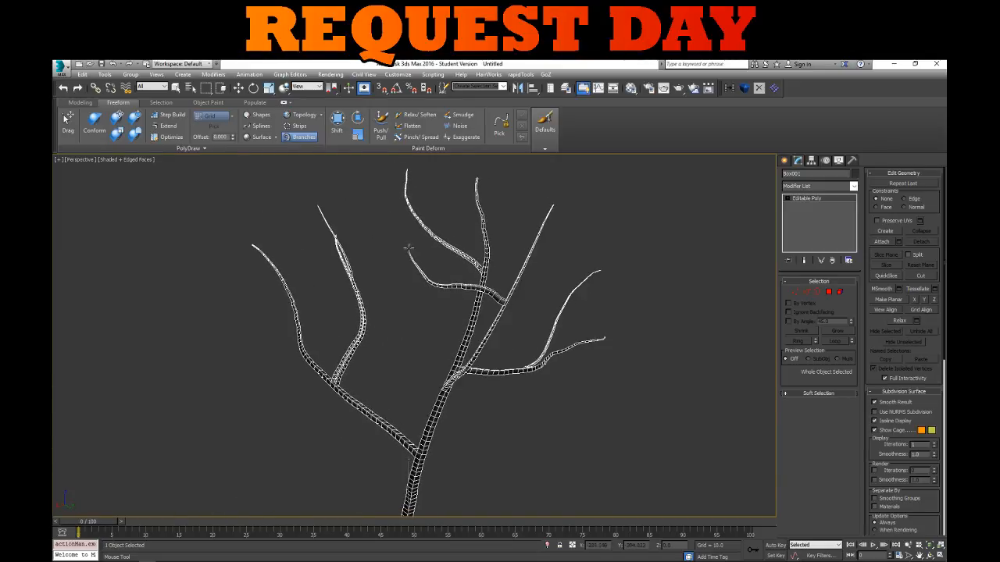
pyautogui.keyDown('alt'); pyautogui.moveTo(492, 270); pyautogui.dragTo(466, 357, button='middle'); pyautogui.keyUp('alt')
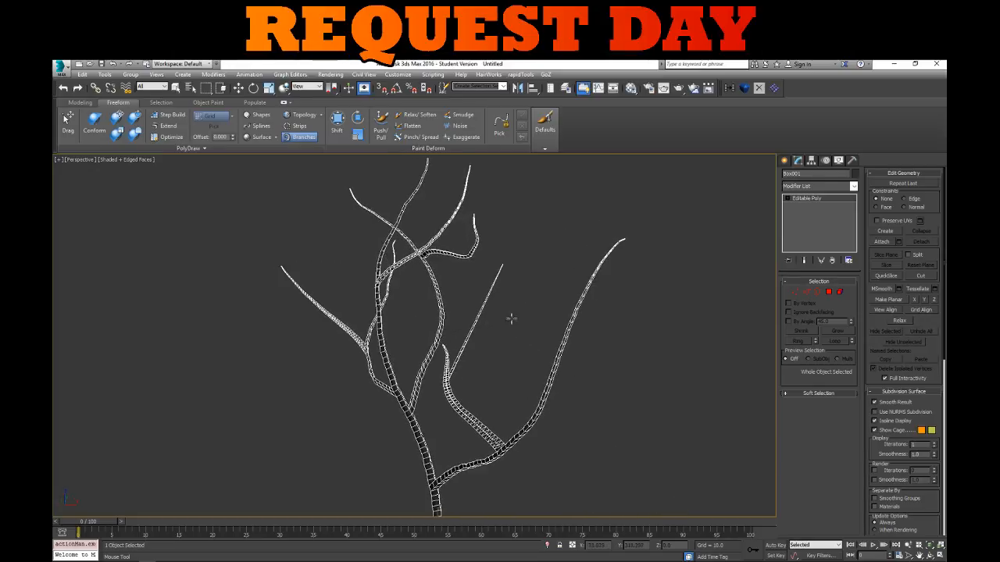
pyautogui.keyDown('alt'); pyautogui.moveTo(511, 318); pyautogui.dragTo(549, 319, button='middle'); pyautogui.keyUp('alt')
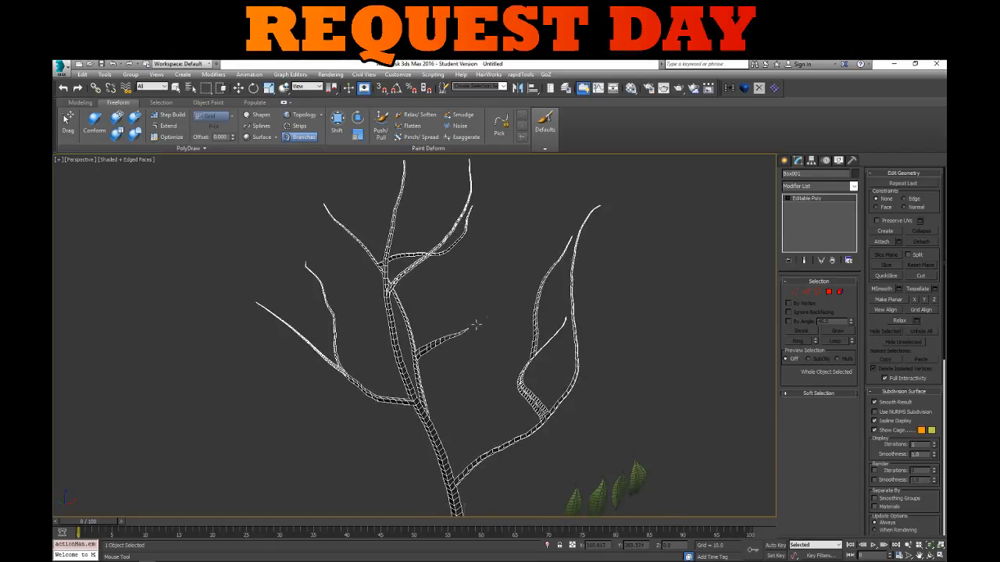
pyautogui.keyDown('alt'); pyautogui.moveTo(515, 236); pyautogui.dragTo(562, 409, button='middle'); pyautogui.keyUp('alt')
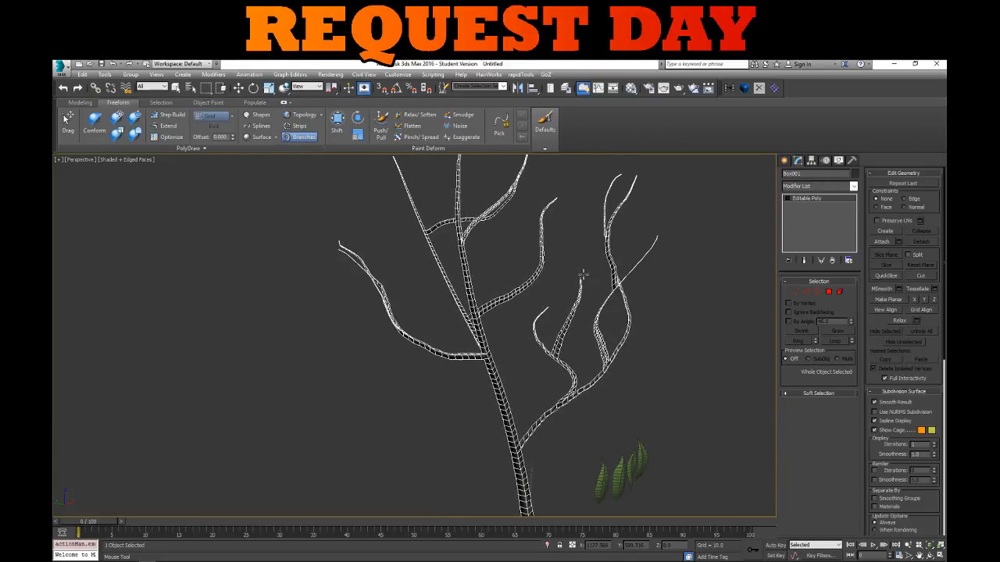
pyautogui.keyDown('alt'); pyautogui.moveTo(583, 274); pyautogui.dragTo(551, 325, button='middle'); pyautogui.keyUp('alt')
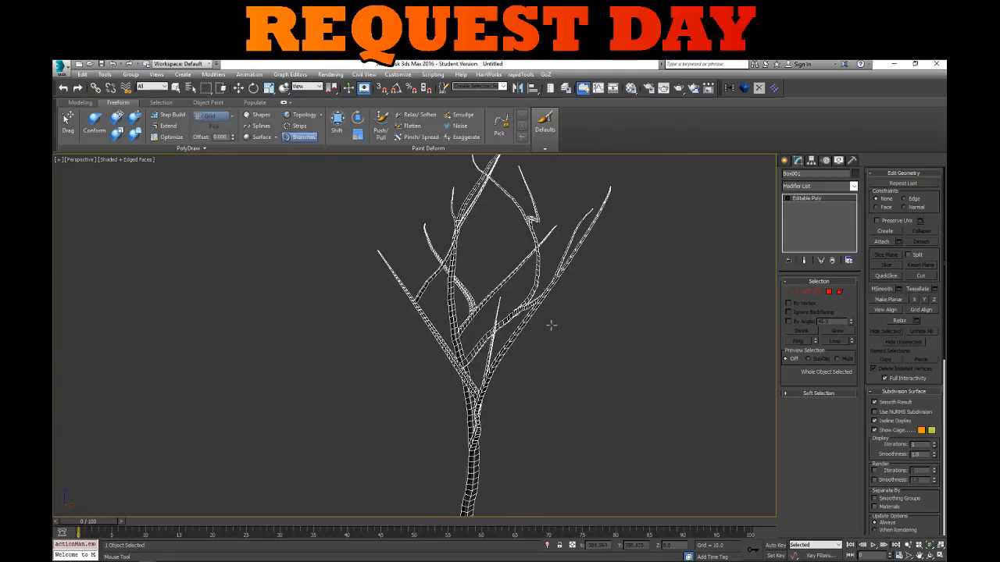
pyautogui.keyDown('alt'); pyautogui.moveTo(641, 217); pyautogui.dragTo(586, 278, button='middle'); pyautogui.keyUp('alt')
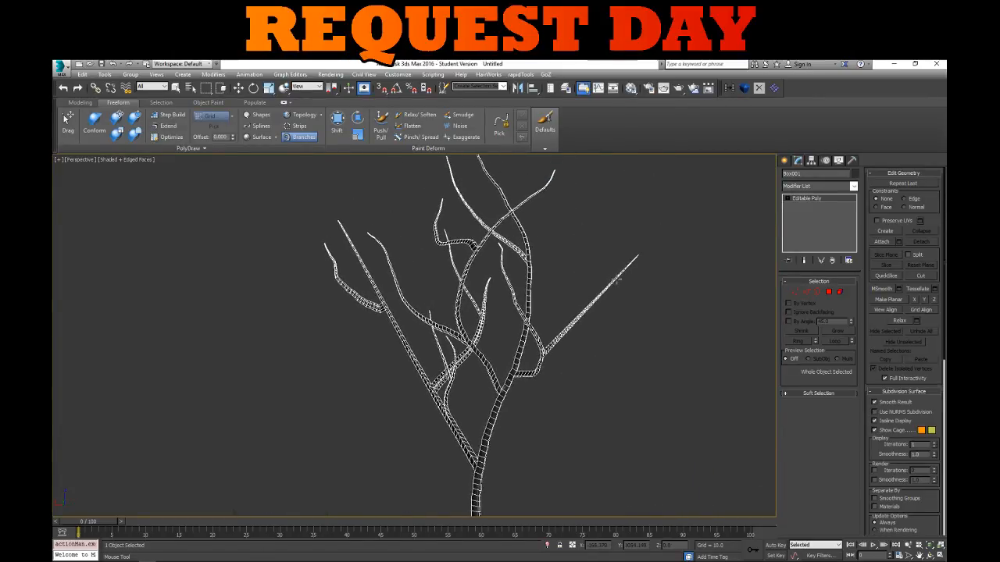
# Draw two small twigs on the outer half of the straight side branch
pyautogui.scroll(5, 597, 282)
pyautogui.moveTo(610, 266); pyautogui.dragTo(622, 193)
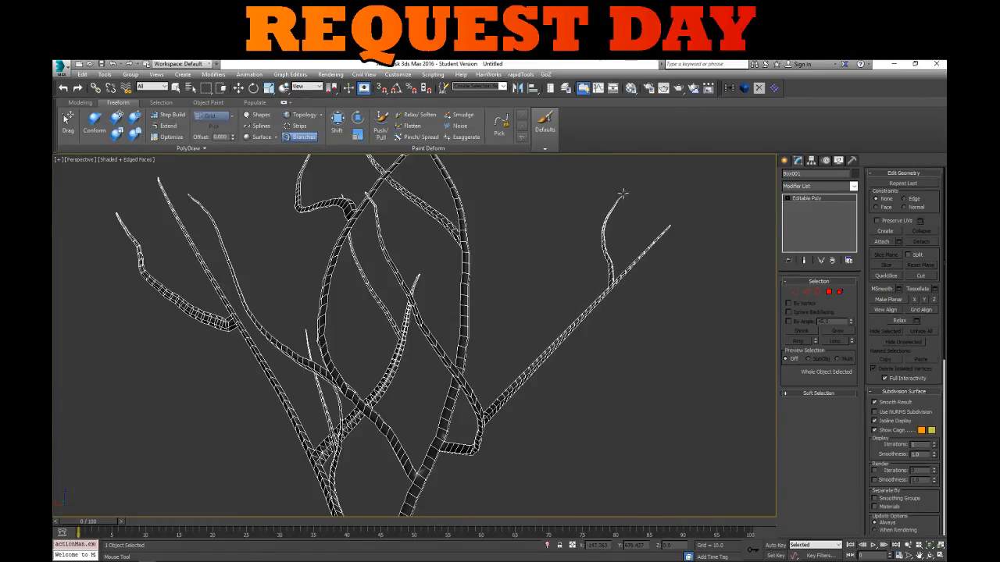
pyautogui.moveTo(563, 338); pyautogui.dragTo(689, 246)
pyautogui.moveTo(587, 228); pyautogui.dragTo(664, 351, button='middle')
pyautogui.moveTo(546, 305)
pyautogui.keyDown('alt'); pyautogui.mouseDown(button='middle')
pyautogui.moveTo(502, 295)
pyautogui.moveTo(574, 294)
pyautogui.mouseUp(button='middle'); pyautogui.keyUp('alt')
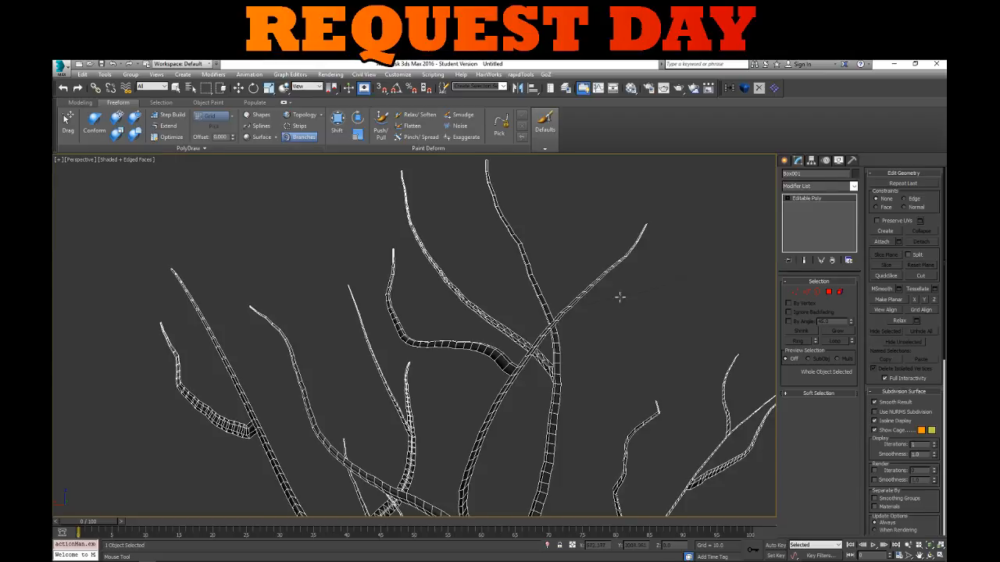
# Draw an outward-curving twig forking off the branch that crosses the top of the trunk
pyautogui.keyDown('alt'); pyautogui.moveTo(619, 297); pyautogui.dragTo(609, 306, button='middle'); pyautogui.keyUp('alt')
pyautogui.moveTo(606, 308)
pyautogui.mouseDown()
pyautogui.moveTo(706, 263)
pyautogui.moveTo(731, 231)
pyautogui.mouseUp()
pyautogui.moveTo(554, 322)
pyautogui.keyDown('alt'); pyautogui.mouseDown(button='middle')
pyautogui.moveTo(635, 336)
pyautogui.moveTo(486, 352)
pyautogui.moveTo(471, 342)
pyautogui.mouseUp(button='middle'); pyautogui.keyUp('alt')
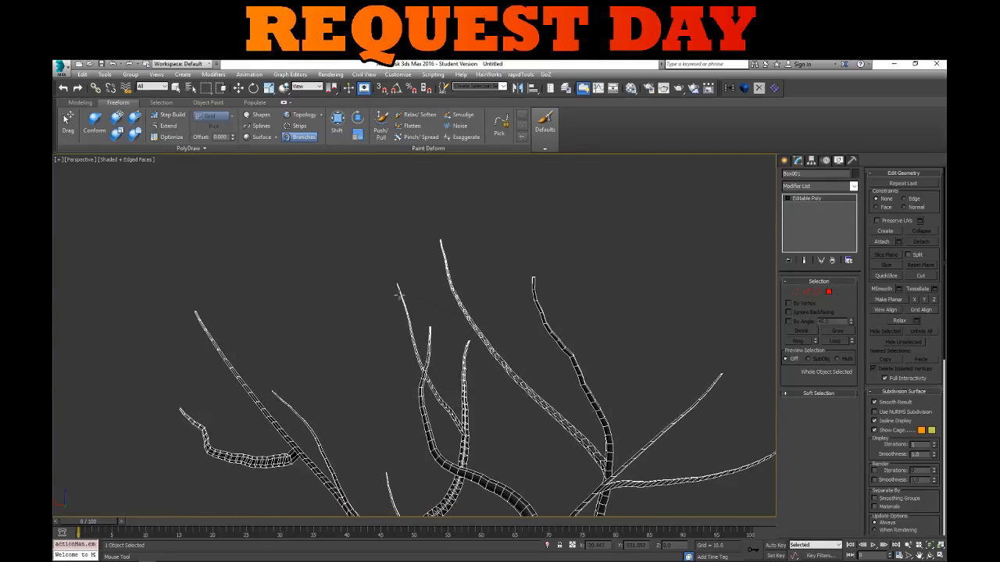
pyautogui.keyDown('alt'); pyautogui.moveTo(399, 295); pyautogui.dragTo(567, 196, button='middle'); pyautogui.keyUp('alt')
pyautogui.scroll(-2, 567, 196)
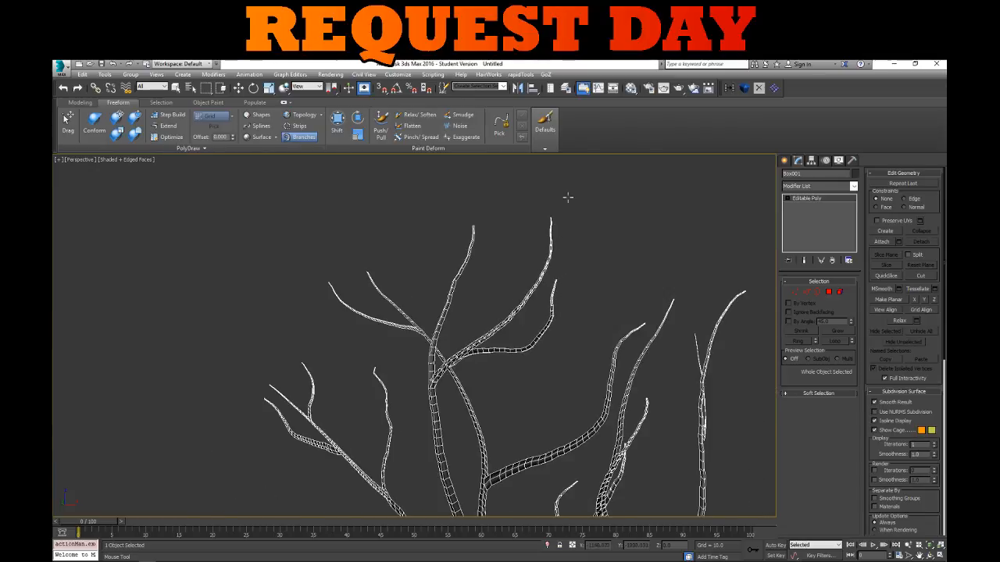
# Examine the tree's overall branch distribution from the front and in perspective, looking for sparse areas
pyautogui.press('f')
pyautogui.scroll(-4, 551, 248)
pyautogui.moveTo(552, 248); pyautogui.dragTo(363, 220, button='middle')
pyautogui.moveTo(443, 257); pyautogui.dragTo(446, 301, button='middle')
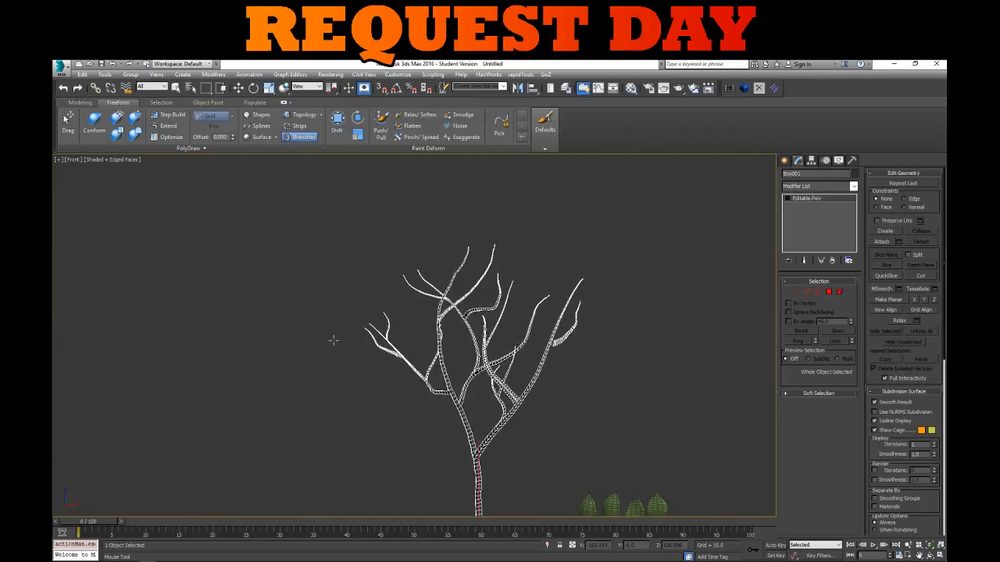
pyautogui.moveTo(381, 422); pyautogui.dragTo(372, 351, button='middle')
pyautogui.scroll(3, 467, 253)
pyautogui.moveTo(637, 275); pyautogui.dragTo(641, 348, button='middle')
pyautogui.scroll(3, 592, 321)
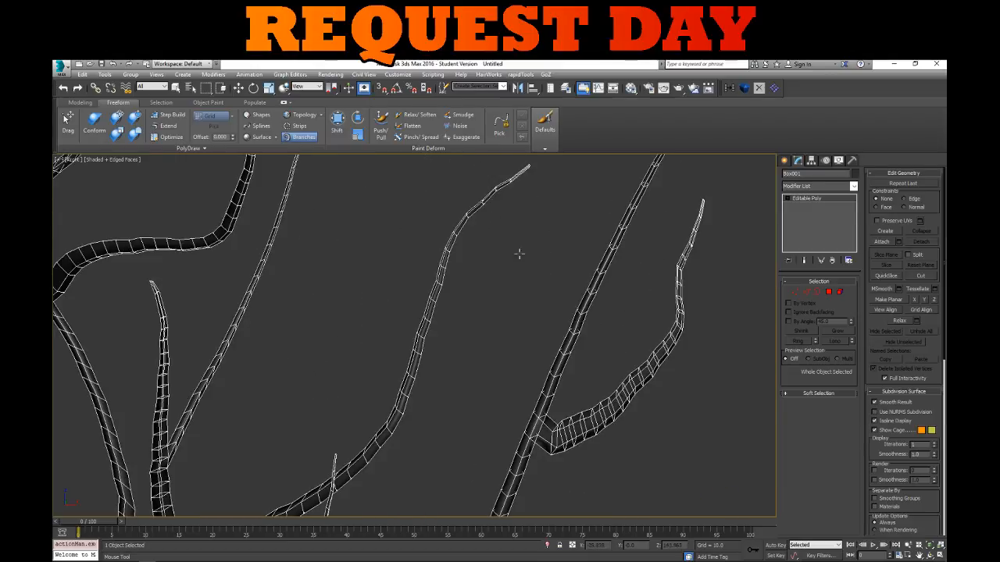
pyautogui.moveTo(516, 216); pyautogui.dragTo(500, 261, button='middle')
pyautogui.press('p')
pyautogui.scroll(2, 563, 378)
pyautogui.moveTo(563, 378); pyautogui.dragTo(562, 356, button='middle')
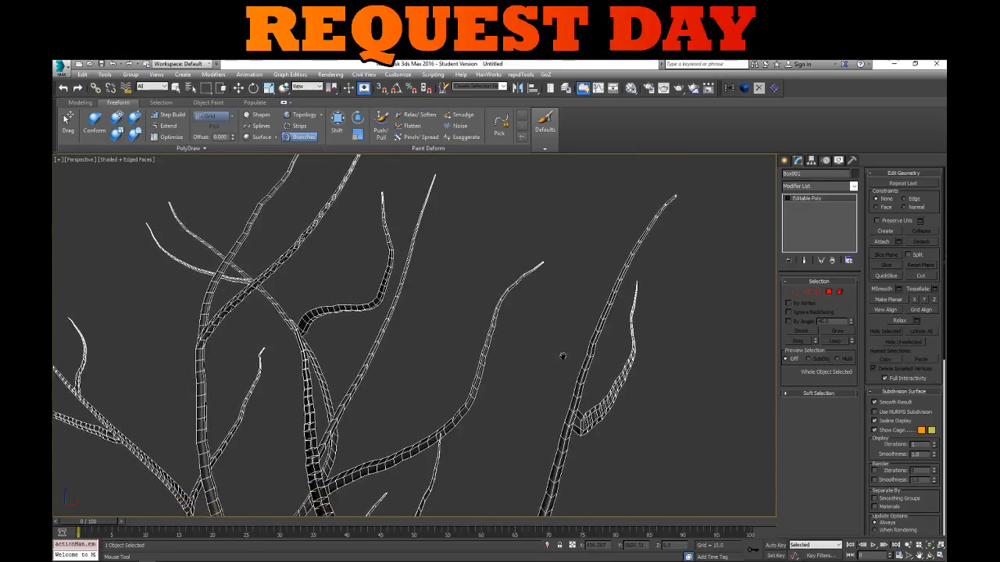
pyautogui.scroll(-2, 562, 356)
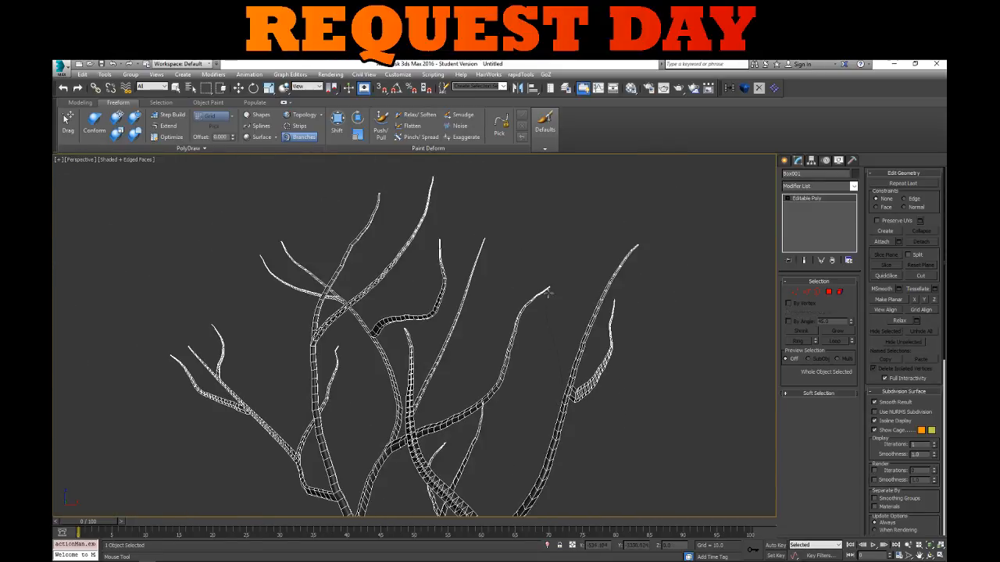
# Draw an upward twig near the tip of the lowest side branch and an offshoot on the thick mid-trunk branch
pyautogui.keyDown('alt'); pyautogui.moveTo(549, 292); pyautogui.dragTo(565, 359, button='middle'); pyautogui.keyUp('alt')
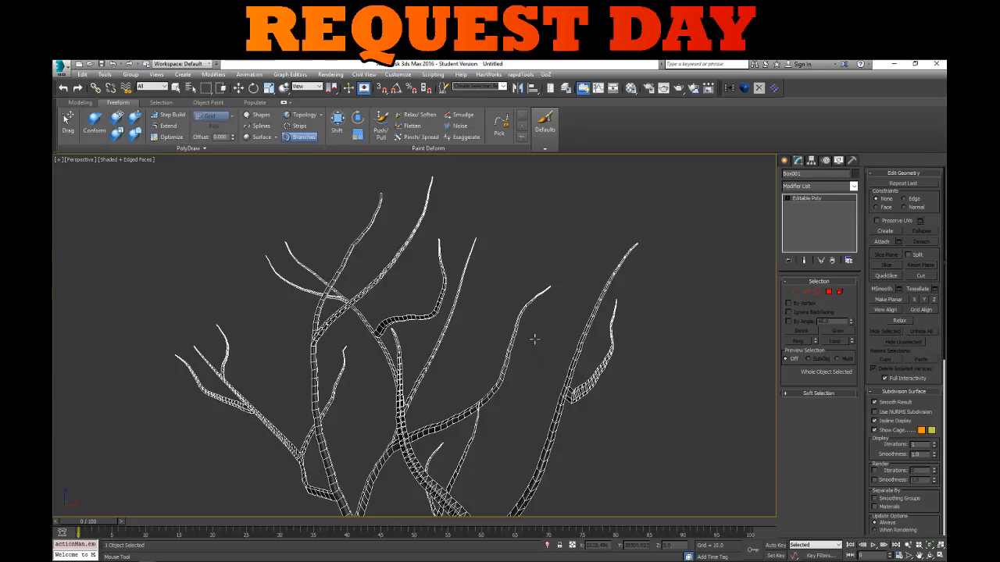
pyautogui.scroll(12, 530, 318)
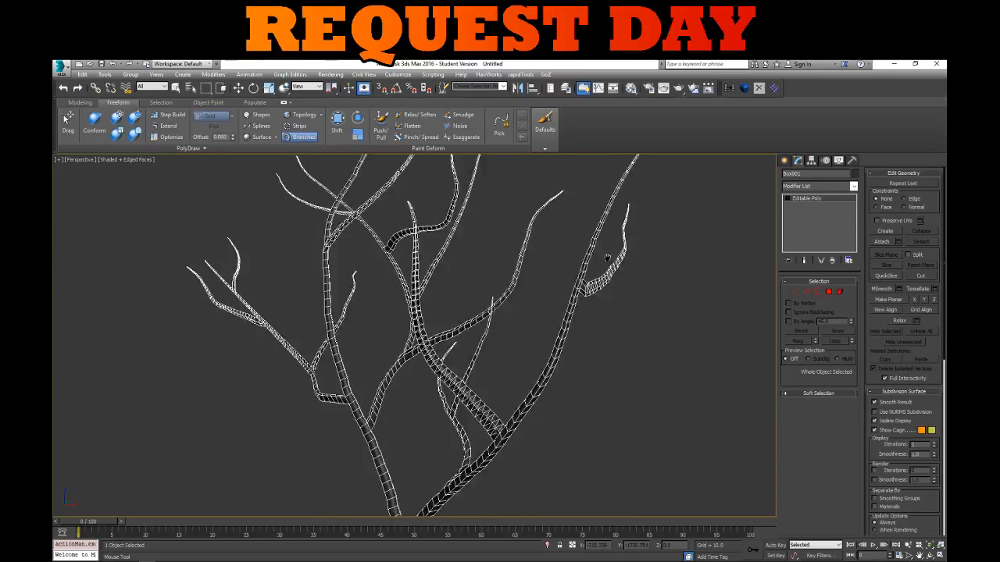
pyautogui.scroll(-6, 528, 207)
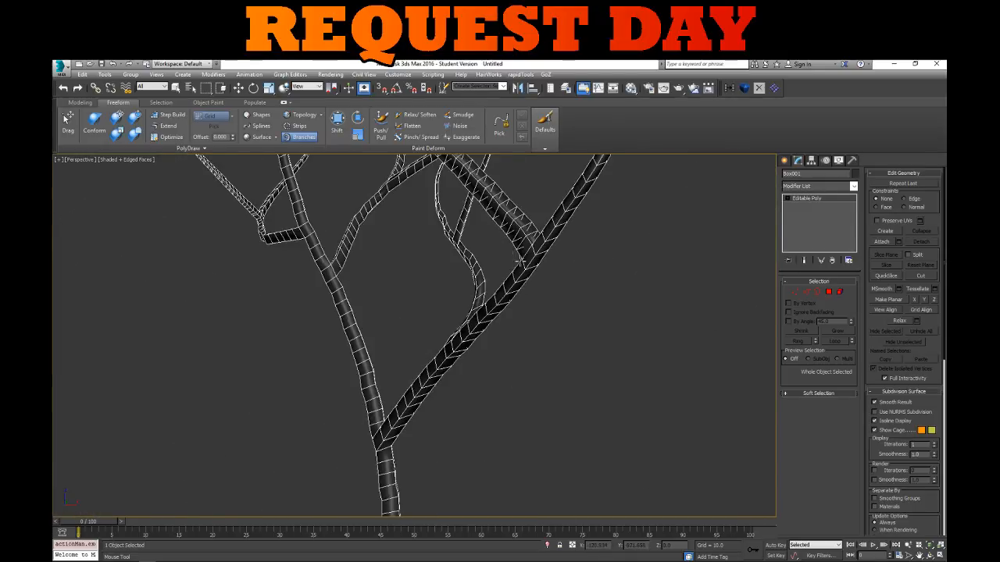
pyautogui.keyDown('alt'); pyautogui.moveTo(528, 207); pyautogui.dragTo(681, 283, button='middle'); pyautogui.keyUp('alt')
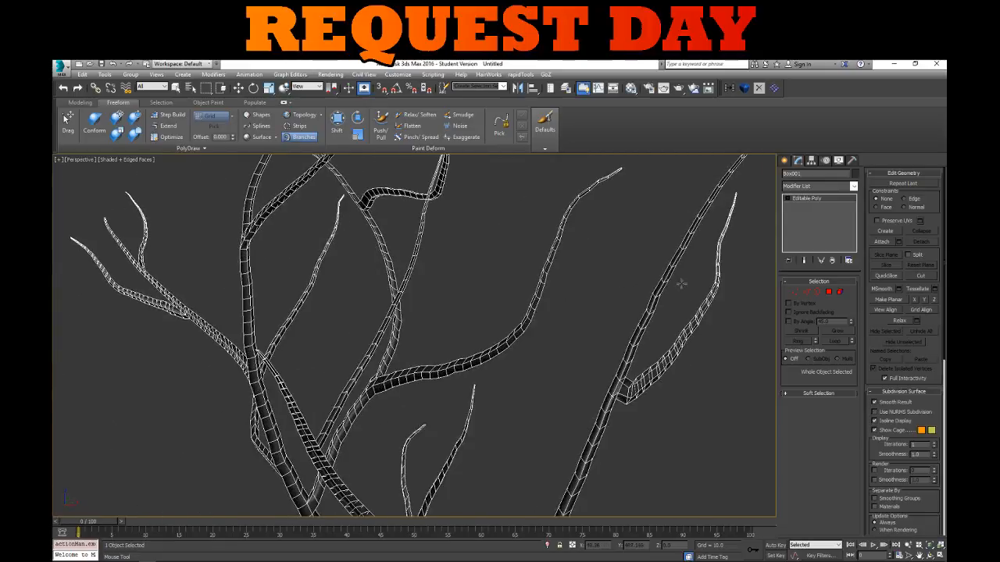
pyautogui.moveTo(670, 273)
pyautogui.mouseDown()
pyautogui.moveTo(643, 206)
pyautogui.moveTo(623, 102)
pyautogui.mouseUp()
pyautogui.scroll(-6, 613, 234)
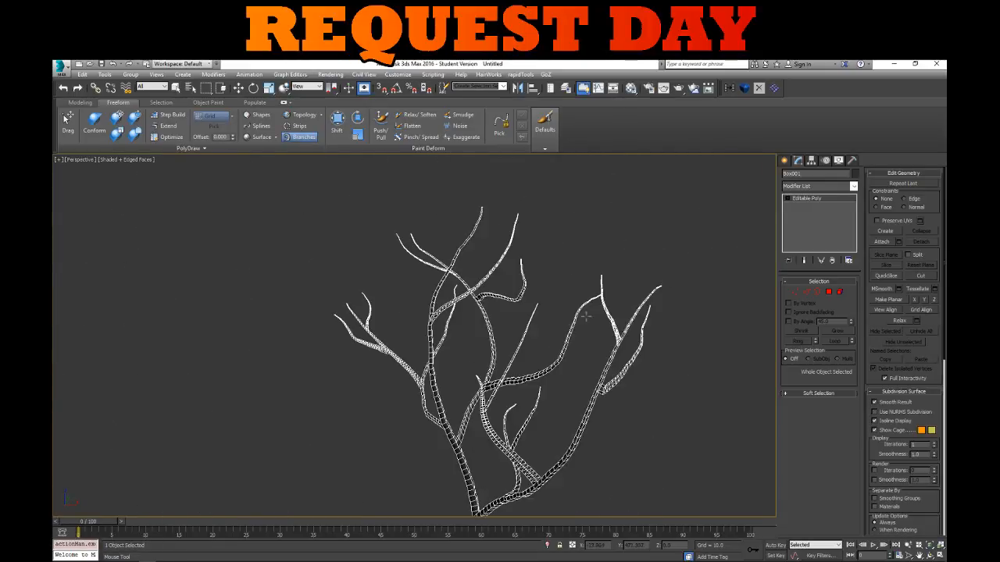
pyautogui.moveTo(582, 300)
pyautogui.keyDown('alt'); pyautogui.mouseDown(button='middle')
pyautogui.moveTo(622, 331)
pyautogui.moveTo(580, 331)
pyautogui.moveTo(626, 338)
pyautogui.mouseUp(button='middle'); pyautogui.keyUp('alt')
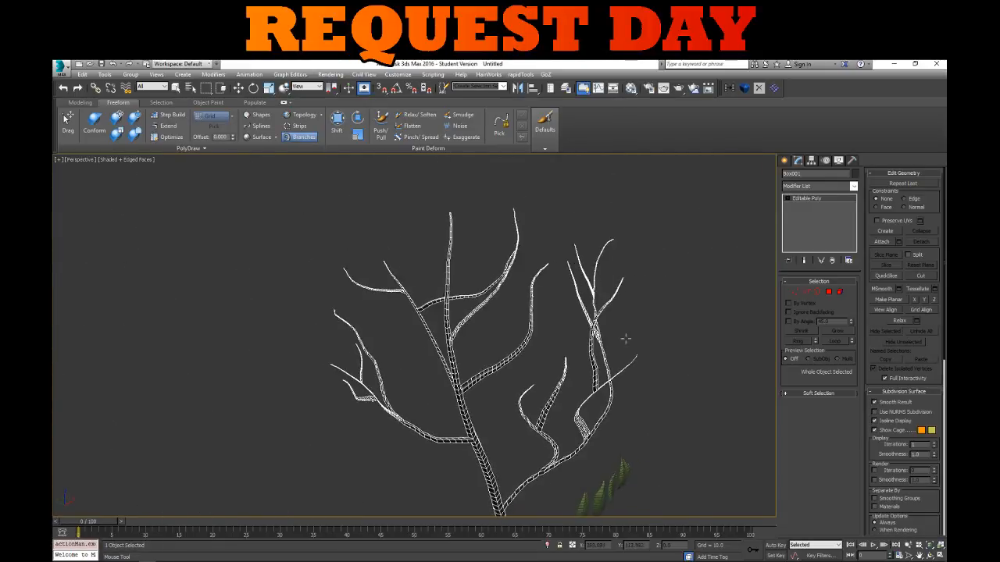
pyautogui.keyDown('alt'); pyautogui.moveTo(567, 310); pyautogui.dragTo(545, 336, button='middle'); pyautogui.keyUp('alt')
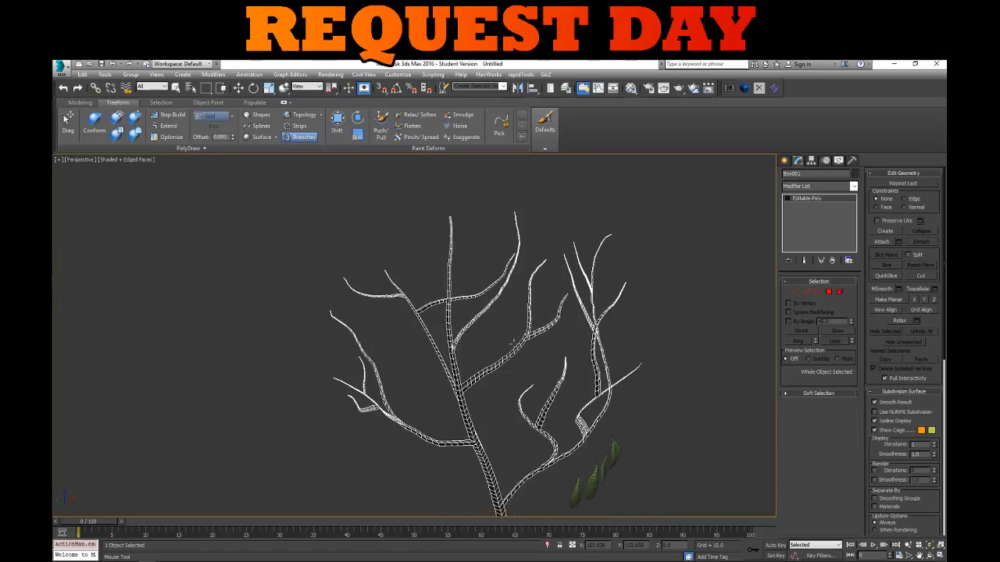
# Examine the finished tree's branches from several angles and close up along the trunk, finishing with the whole tree framed
pyautogui.keyDown('alt'); pyautogui.moveTo(519, 299); pyautogui.dragTo(570, 306, button='middle'); pyautogui.keyUp('alt')
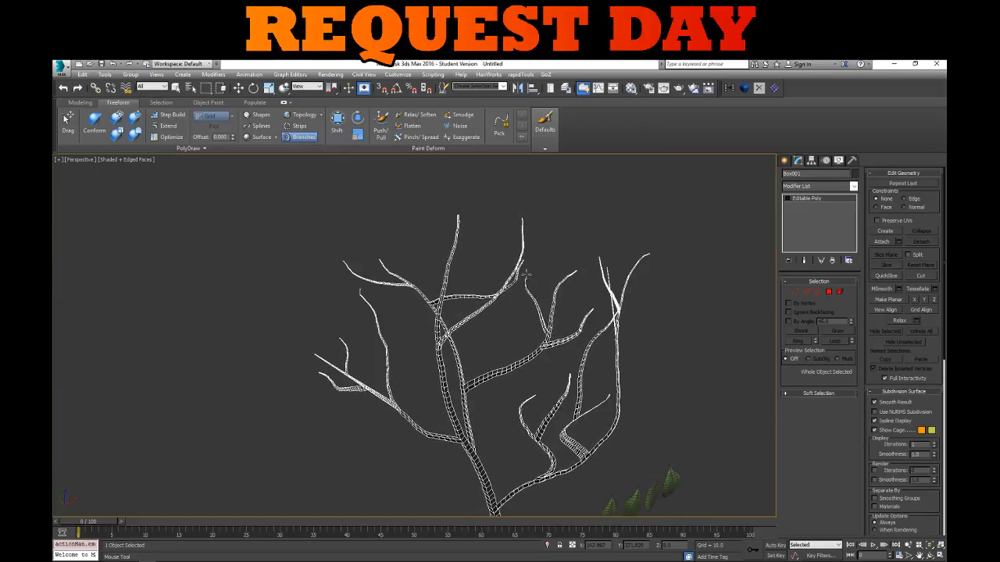
pyautogui.keyDown('alt'); pyautogui.moveTo(524, 273); pyautogui.dragTo(427, 309, button='middle'); pyautogui.keyUp('alt')
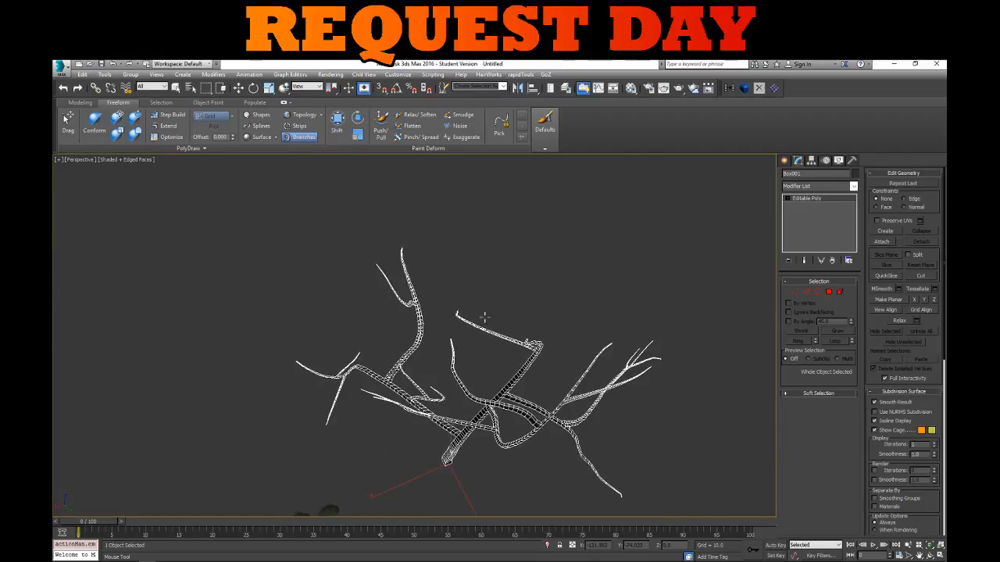
pyautogui.keyDown('alt'); pyautogui.moveTo(537, 320); pyautogui.dragTo(449, 266, button='middle'); pyautogui.keyUp('alt')
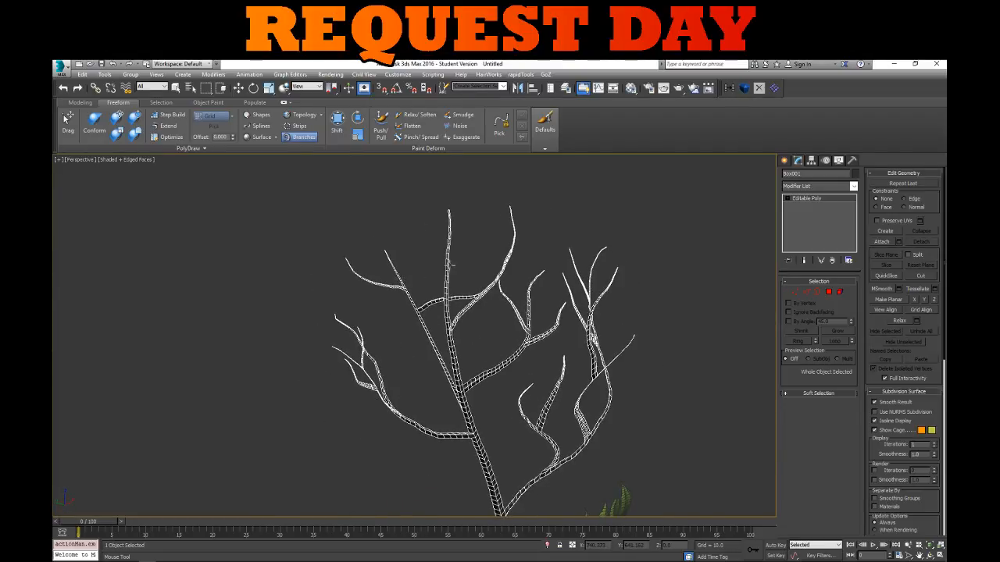
pyautogui.keyDown('alt'); pyautogui.moveTo(421, 234); pyautogui.dragTo(449, 375, button='middle'); pyautogui.keyUp('alt')
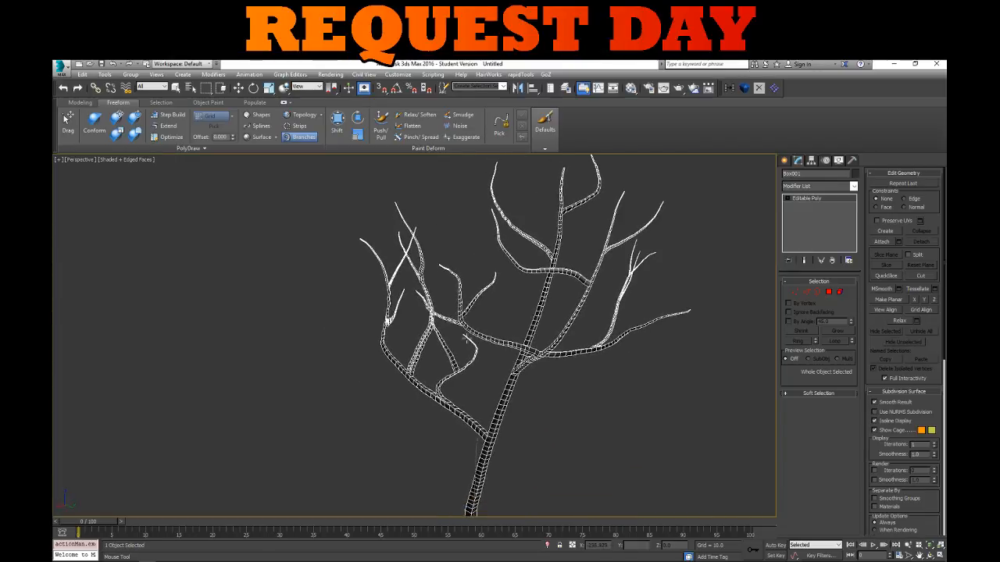
pyautogui.scroll(5, 457, 454)
pyautogui.keyDown('alt'); pyautogui.moveTo(484, 404); pyautogui.dragTo(560, 326, button='middle'); pyautogui.keyUp('alt')
pyautogui.scroll(2, 551, 341)
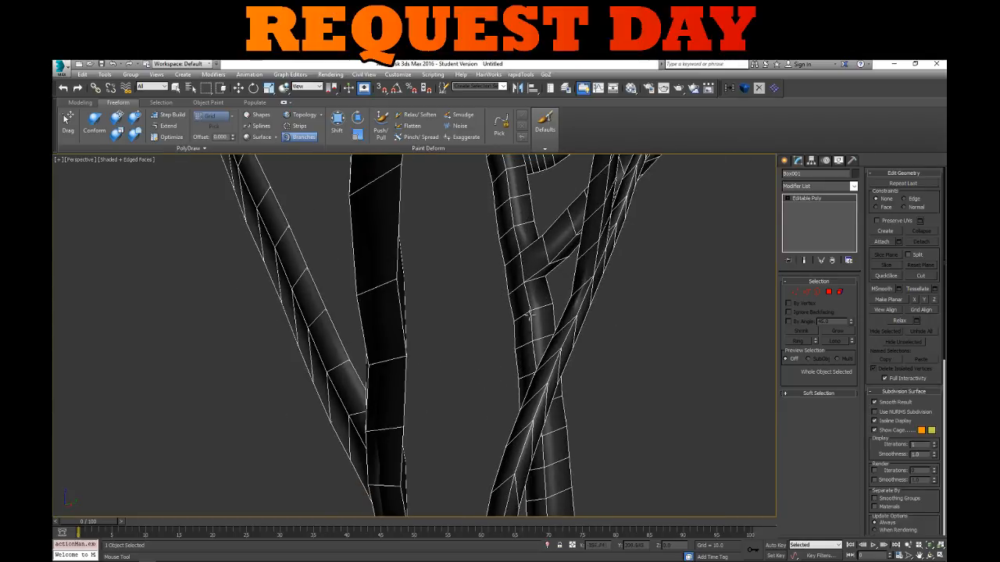
pyautogui.click(238, 89)
pyautogui.press('z')
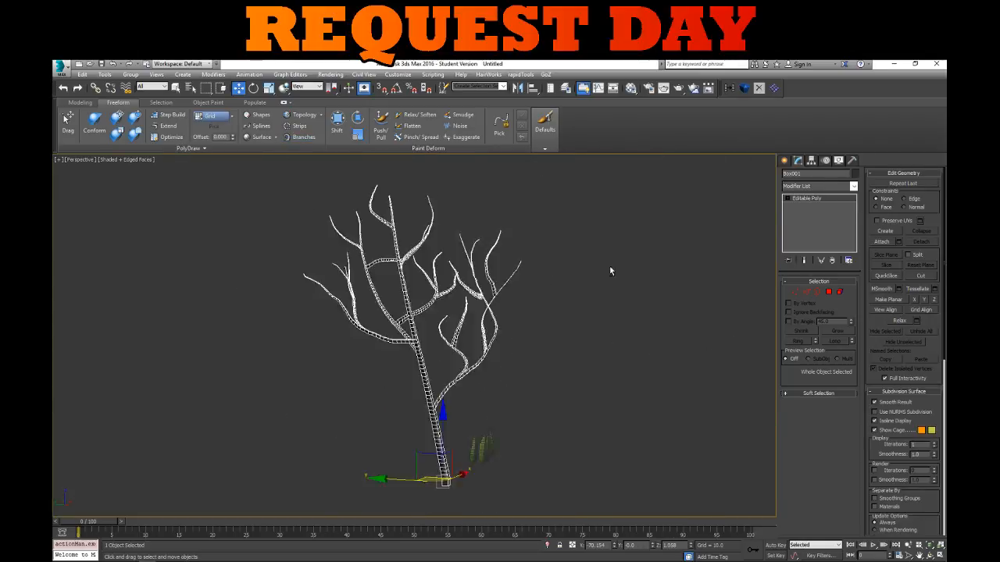
pyautogui.keyDown('alt'); pyautogui.moveTo(577, 312); pyautogui.dragTo(515, 350, button='middle'); pyautogui.keyUp('alt')
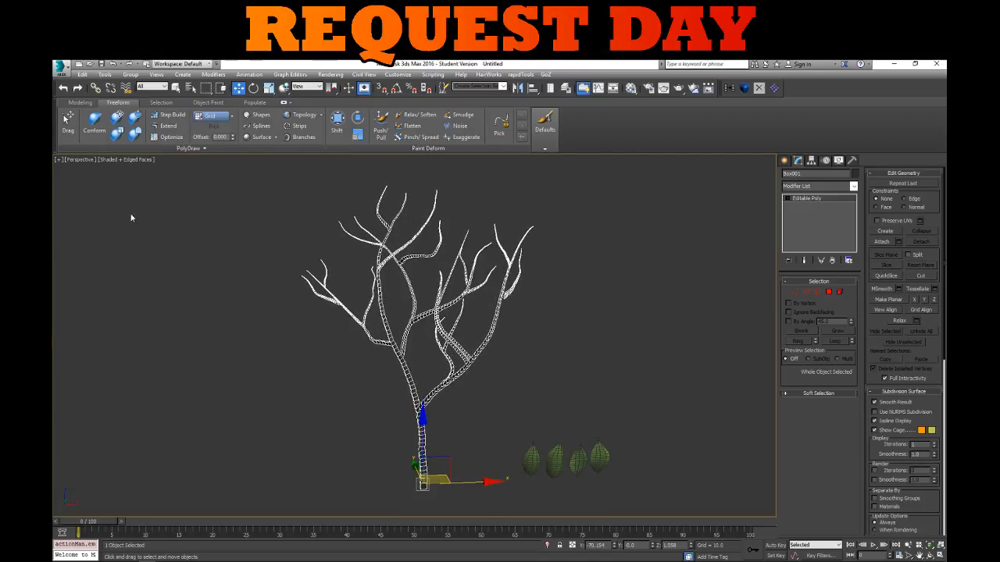
# Start exporting only the selected tree and create an OBJs folder inside the Projects > Tree folder as the destination
pyautogui.hotkey('alt', 'f')
pyautogui.moveTo(116, 213)
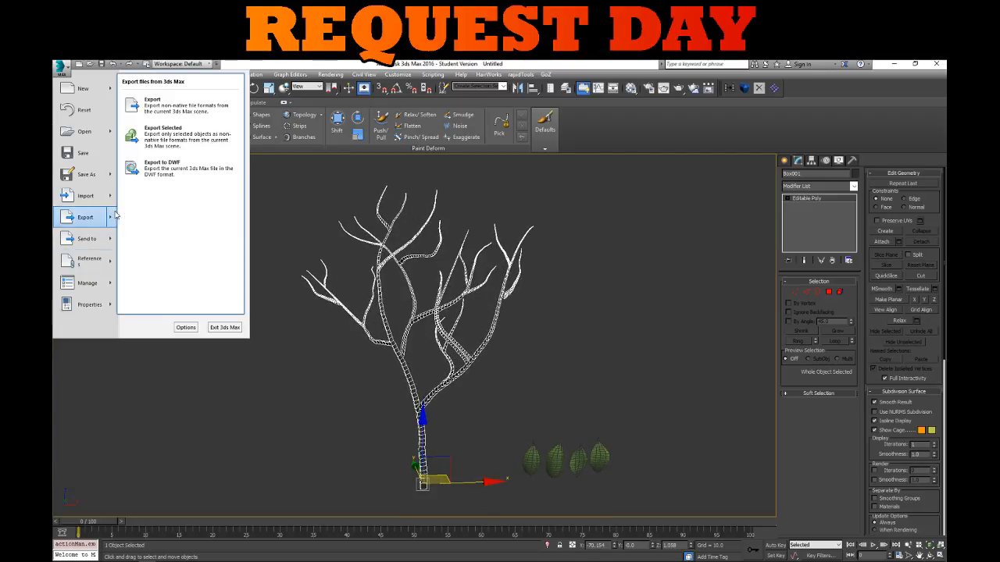
pyautogui.click(163, 138)
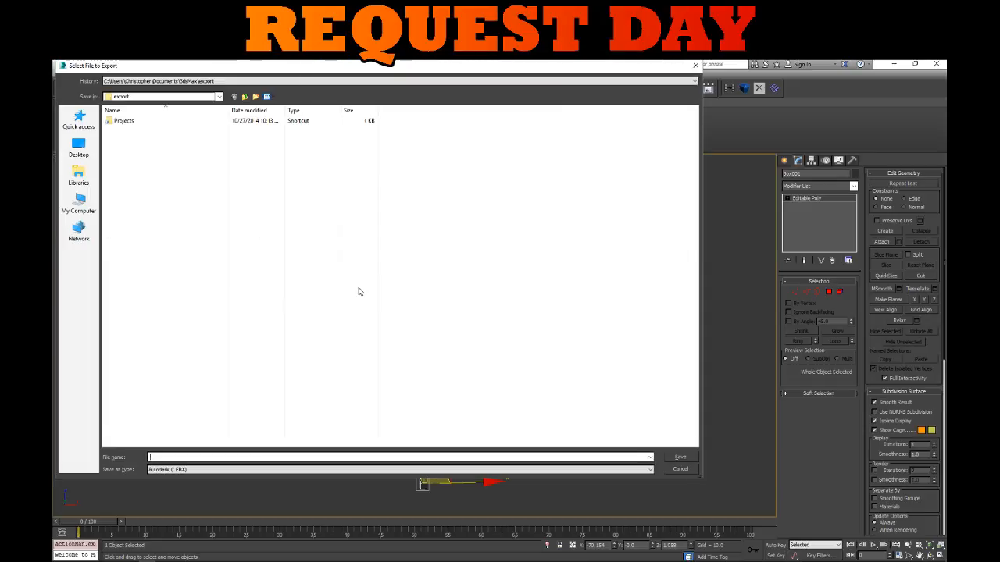
pyautogui.doubleClick(123, 120)
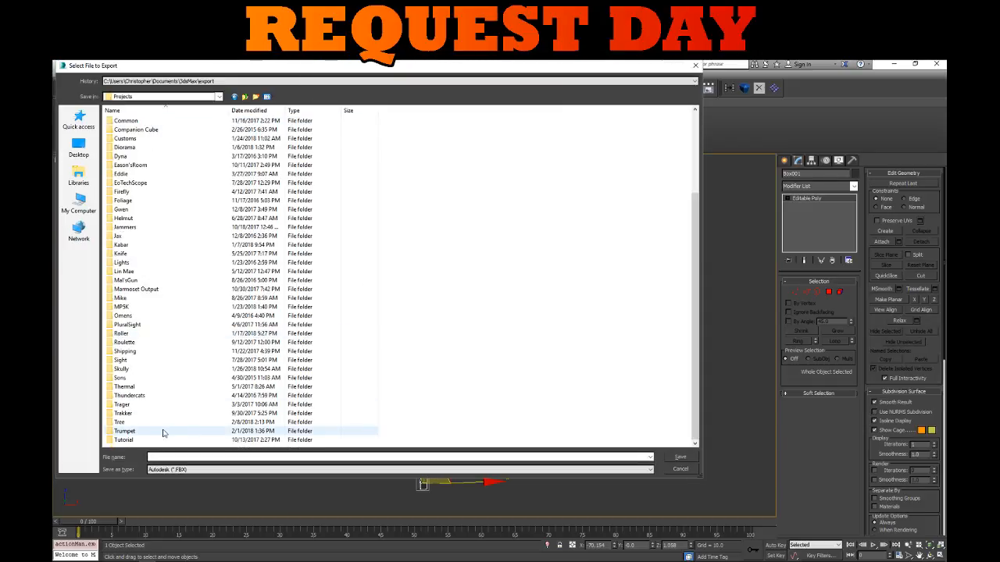
pyautogui.doubleClick(141, 424)
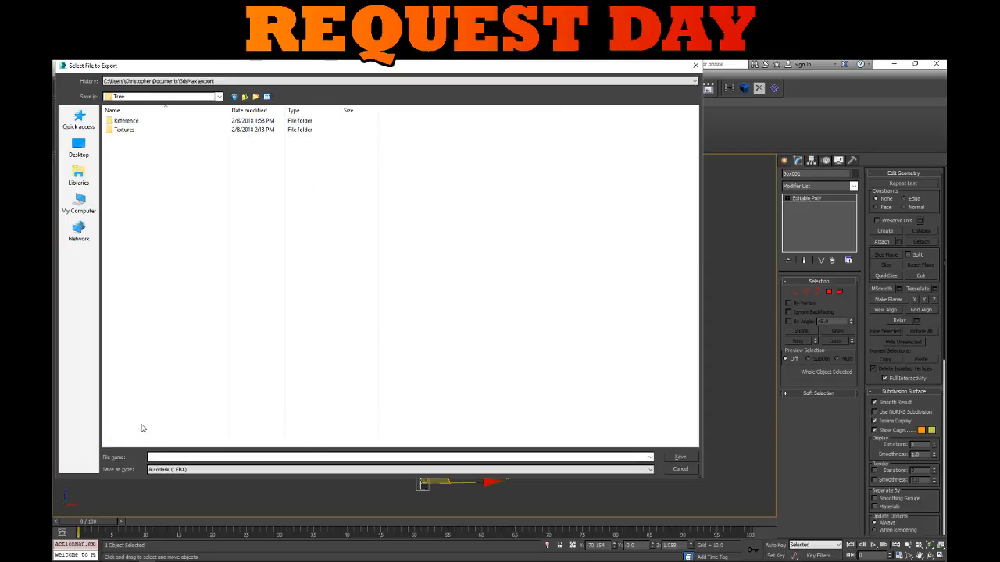
pyautogui.click(256, 97)
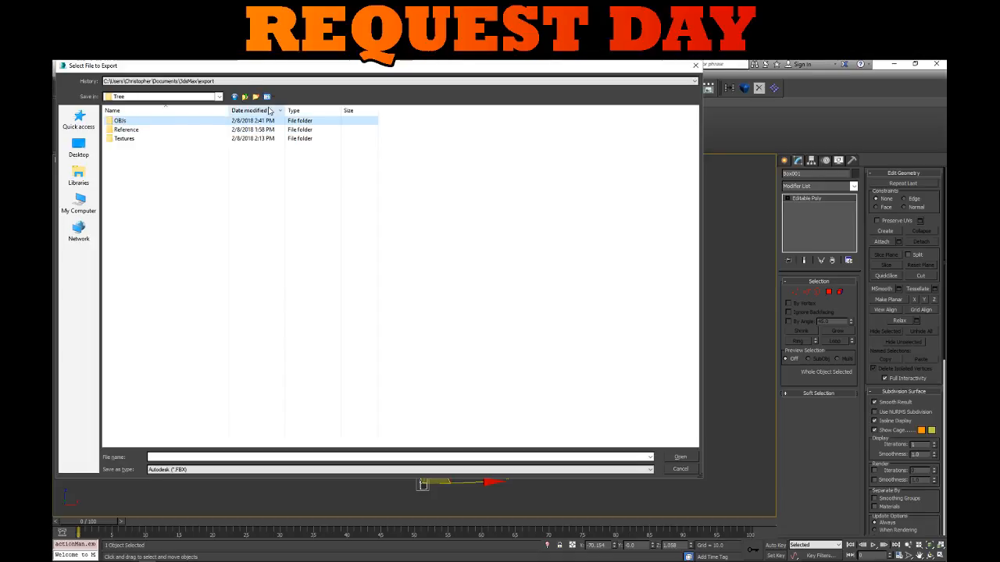
pyautogui.press('Return')
# Export the tree as BranchA in OBJ format with the gw::OBJ-Exporter, keeping the ZBrush preset
pyautogui.click(164, 470)
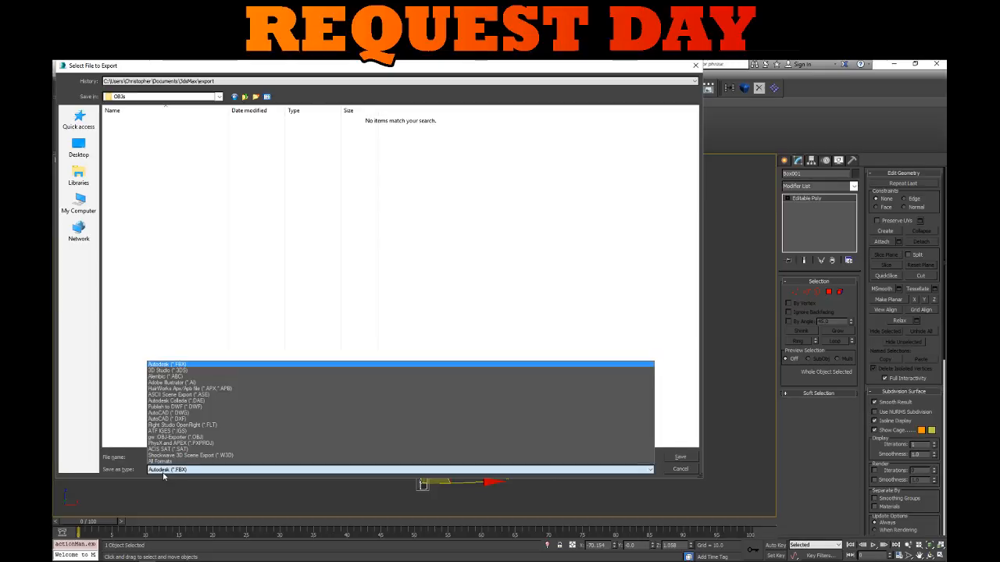
pyautogui.click(195, 440)
pyautogui.click(161, 456)
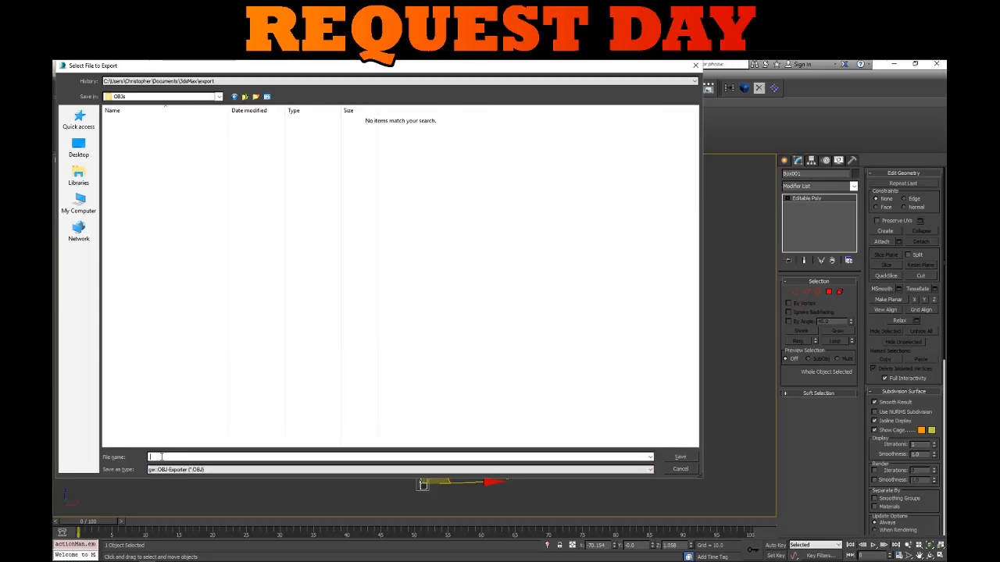
pyautogui.write('BranchA')
pyautogui.press('Return')
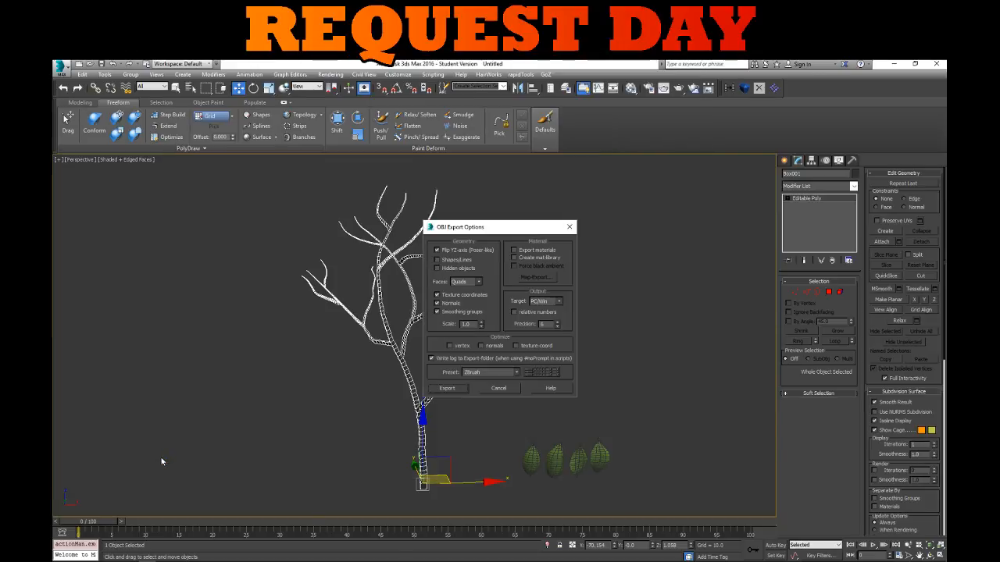
pyautogui.click(448, 389)
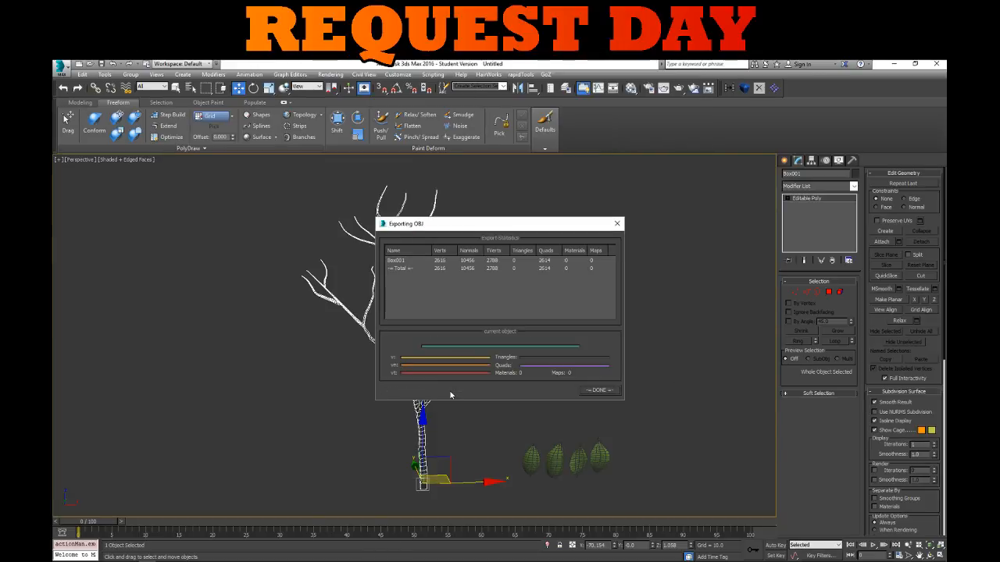
pyautogui.click(598, 391)
# Launch ZBrush 4R8 and close the LightBox browser to leave an empty canvas
pyautogui.click(60, 555)
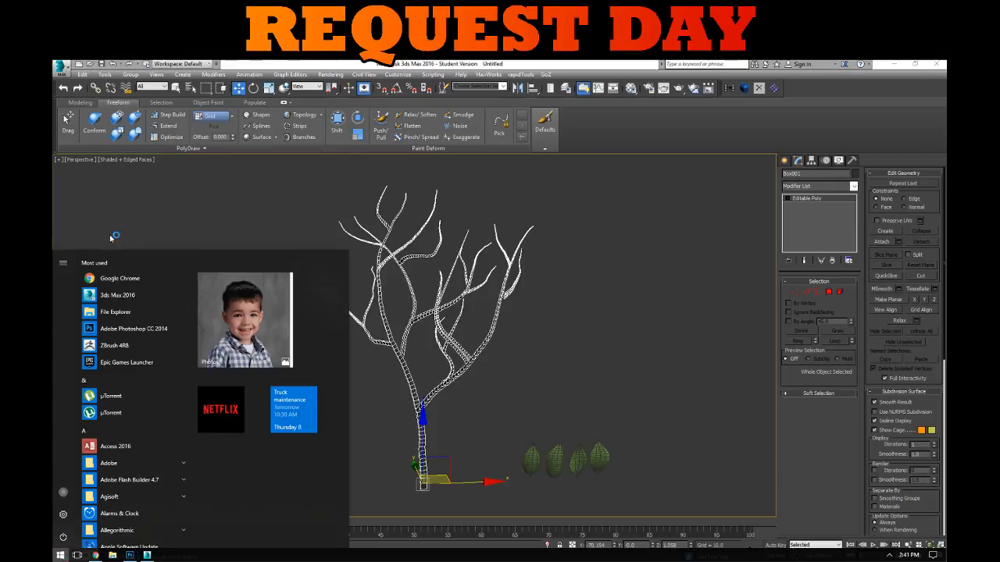
pyautogui.click(113, 346)
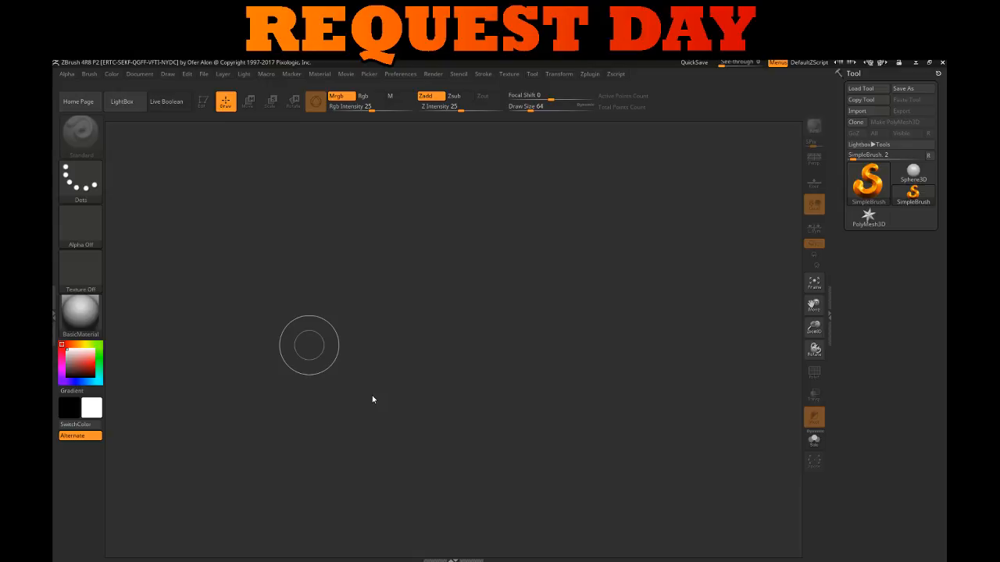
pyautogui.click(122, 102)
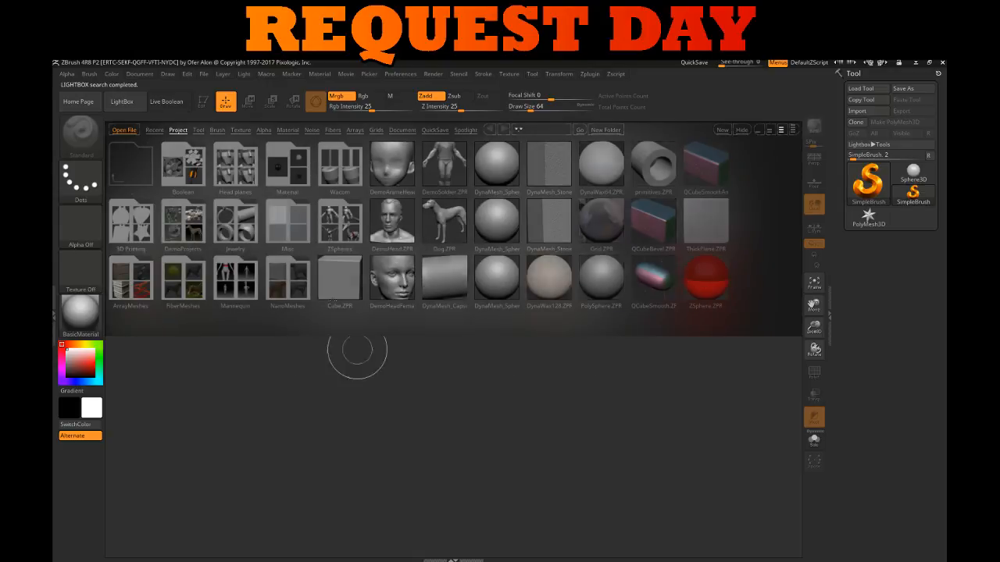
pyautogui.click(117, 100)
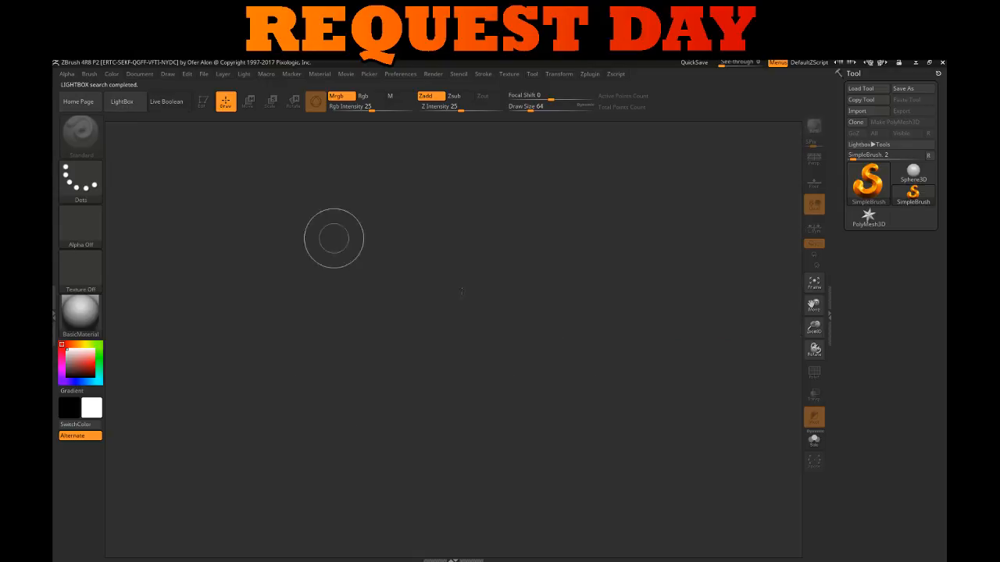
# Import the BranchA mesh from the Projects > Tree > OBJs folder
pyautogui.click(858, 111)
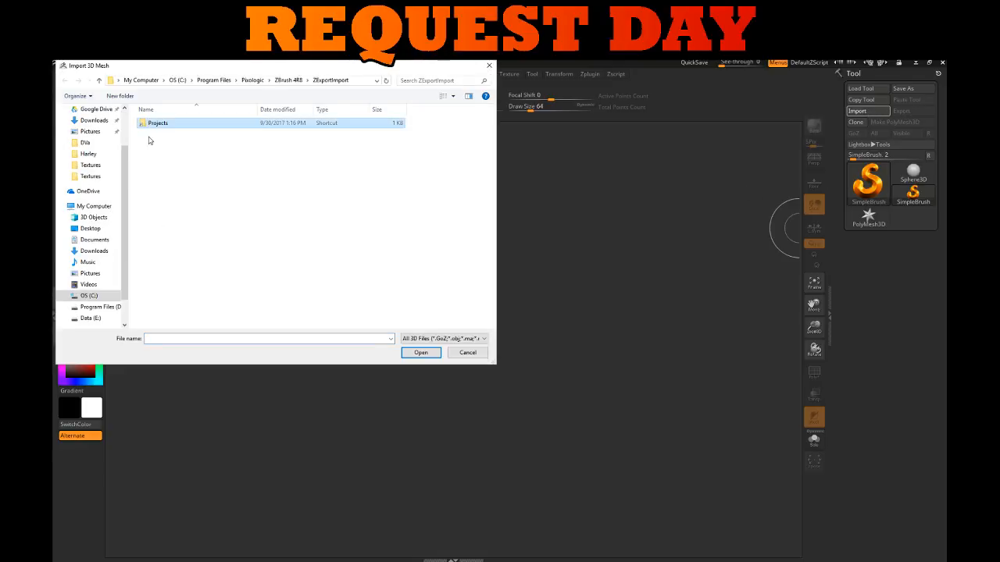
pyautogui.doubleClick(141, 124)
pyautogui.scroll(-3, 189, 246)
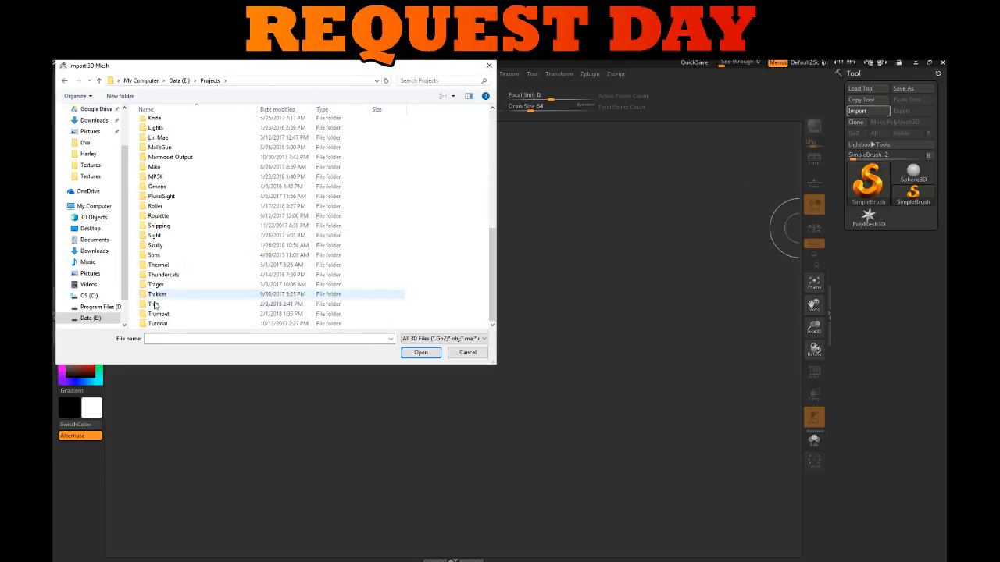
pyautogui.doubleClick(154, 305)
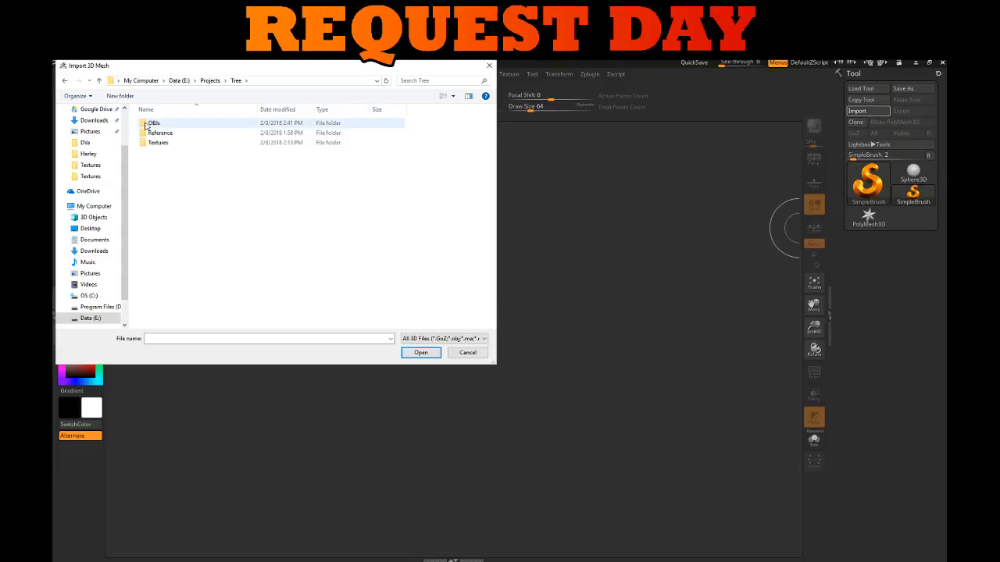
pyautogui.doubleClick(148, 122)
pyautogui.doubleClick(144, 148)
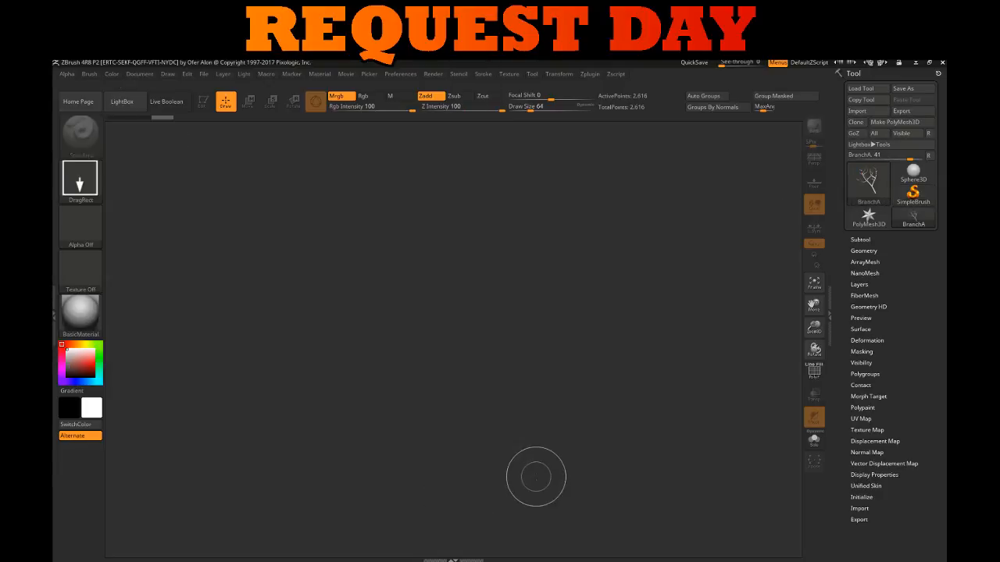
# Draw the BranchA mesh onto the canvas and enter Edit mode
pyautogui.moveTo(469, 416); pyautogui.dragTo(460, 536)
pyautogui.click(203, 101)
pyautogui.moveTo(654, 415)
pyautogui.mouseDown()
pyautogui.moveTo(622, 397)
pyautogui.moveTo(602, 307)
pyautogui.moveTo(688, 554)
pyautogui.mouseUp()
pyautogui.moveTo(678, 508); pyautogui.dragTo(525, 439)
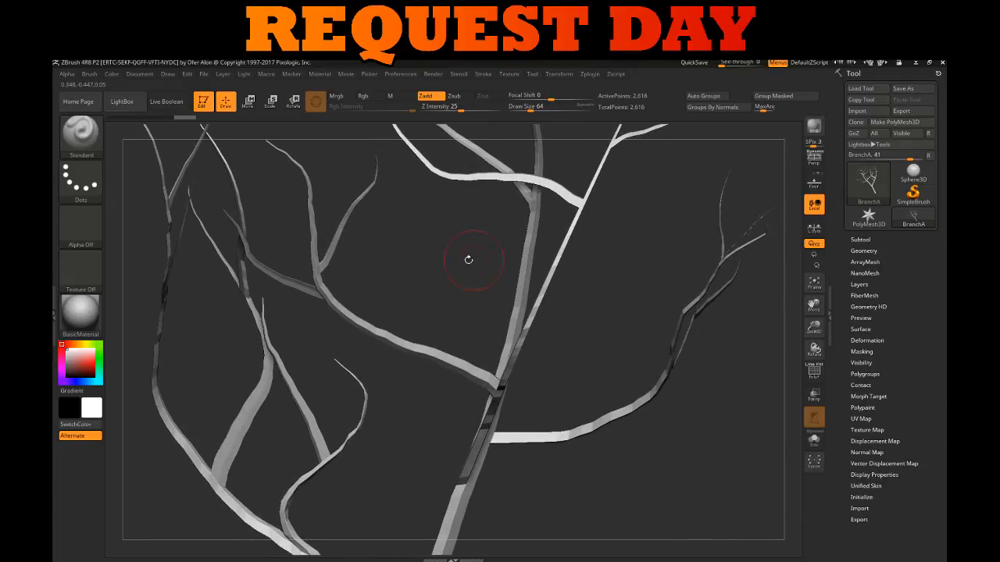
# Display the wireframe on the branch mesh and subdivide it once to SDiv 2
pyautogui.keyDown('alt'); pyautogui.moveTo(422, 242); pyautogui.dragTo(687, 322); pyautogui.keyUp('alt')
pyautogui.keyDown('alt'); pyautogui.moveTo(354, 286); pyautogui.dragTo(376, 360); pyautogui.keyUp('alt')
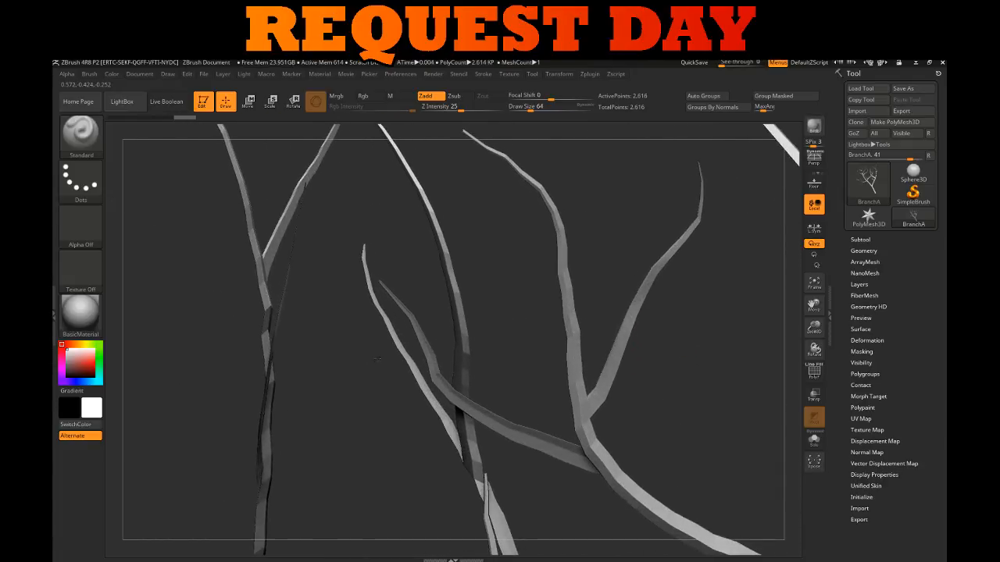
pyautogui.moveTo(362, 209)
pyautogui.keyDown('alt'); pyautogui.mouseDown()
pyautogui.moveTo(388, 211)
pyautogui.moveTo(419, 233)
pyautogui.moveTo(390, 256)
pyautogui.moveTo(398, 321)
pyautogui.mouseUp(); pyautogui.keyUp('alt')
pyautogui.press('ctrl')
pyautogui.hotkey('shift', 'f')
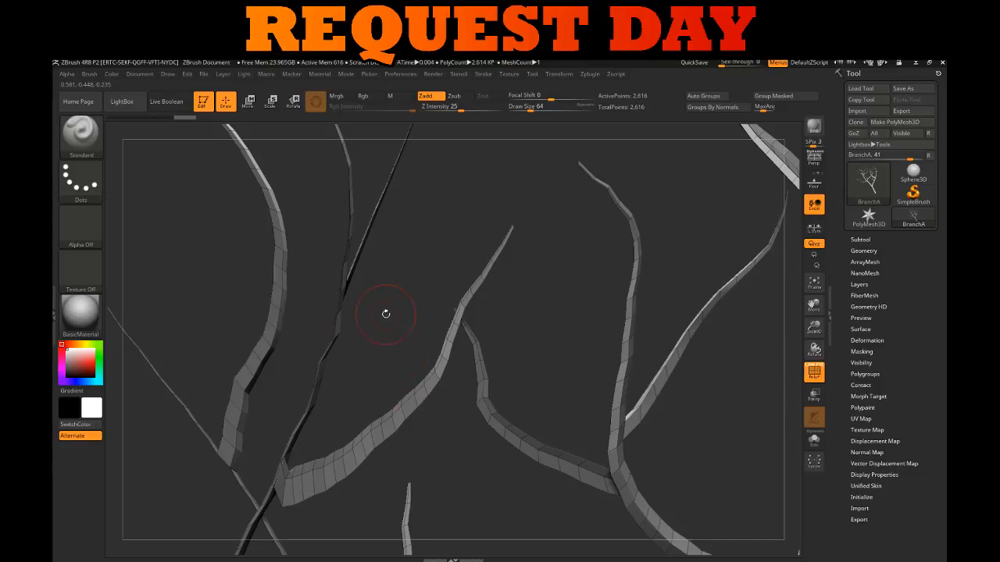
pyautogui.hotkey('ctrl', 'd')
pyautogui.moveTo(435, 272); pyautogui.dragTo(378, 316)
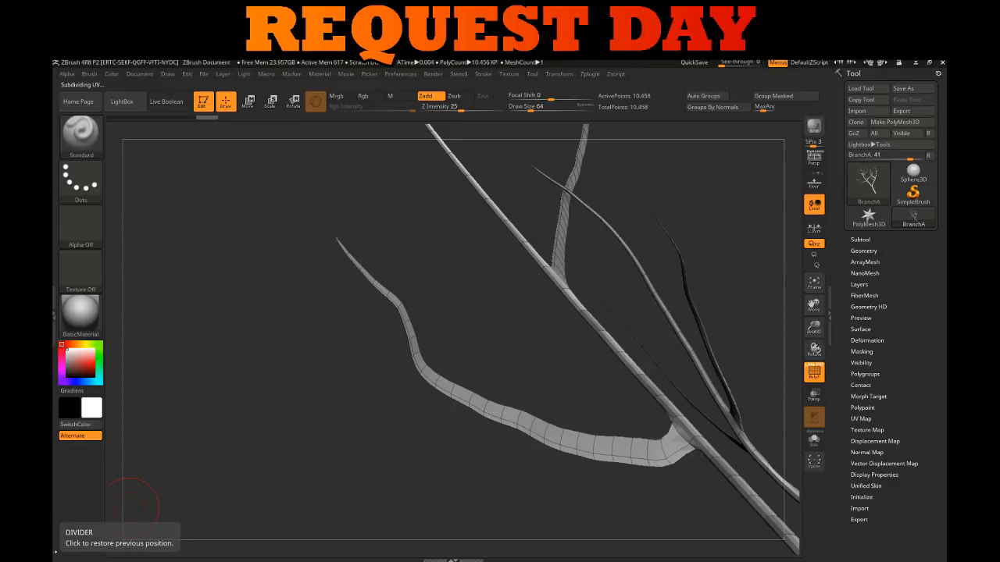
pyautogui.keyDown('alt'); pyautogui.moveTo(772, 275); pyautogui.dragTo(671, 275); pyautogui.keyUp('alt')
pyautogui.click(857, 253)
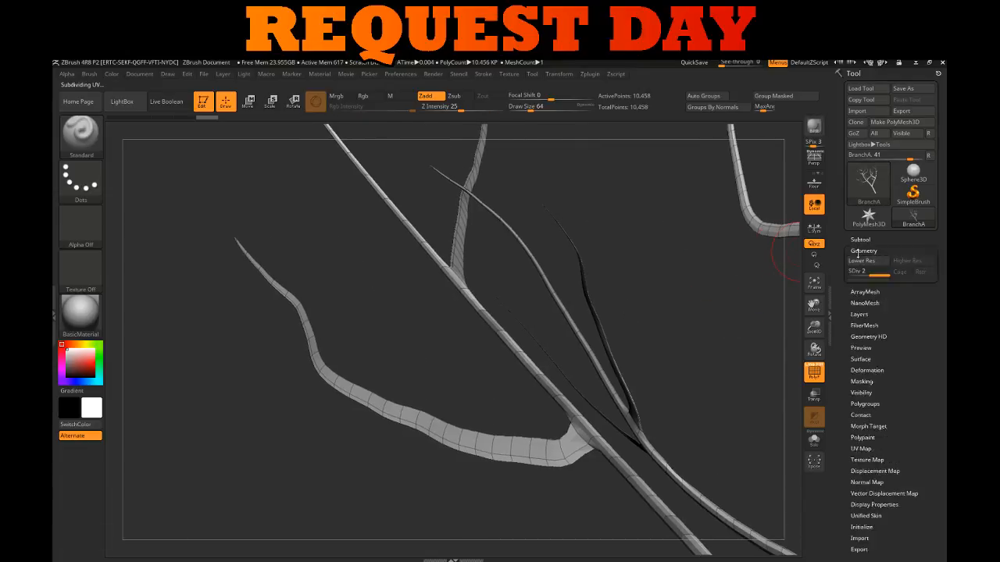
pyautogui.moveTo(749, 285); pyautogui.dragTo(718, 305)
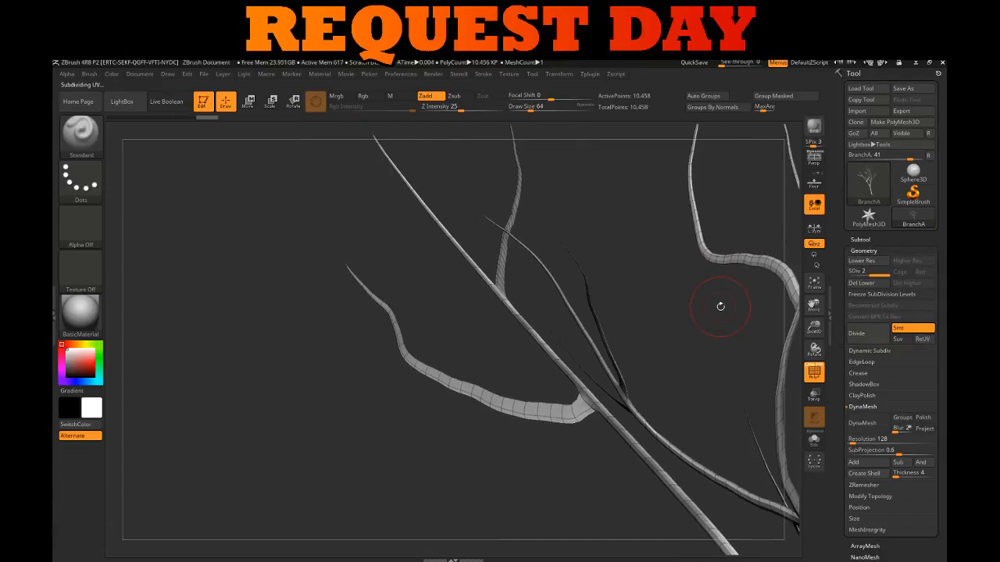
# Switch to the Inflat brush and thicken the thin, dark twigs growing from the end of the forked side branch
pyautogui.press('b')
pyautogui.press('n')
pyautogui.moveTo(602, 274)
pyautogui.mouseDown()
pyautogui.moveTo(453, 250)
pyautogui.moveTo(446, 257)
pyautogui.moveTo(472, 278)
pyautogui.moveTo(515, 346)
pyautogui.moveTo(522, 280)
pyautogui.mouseUp()
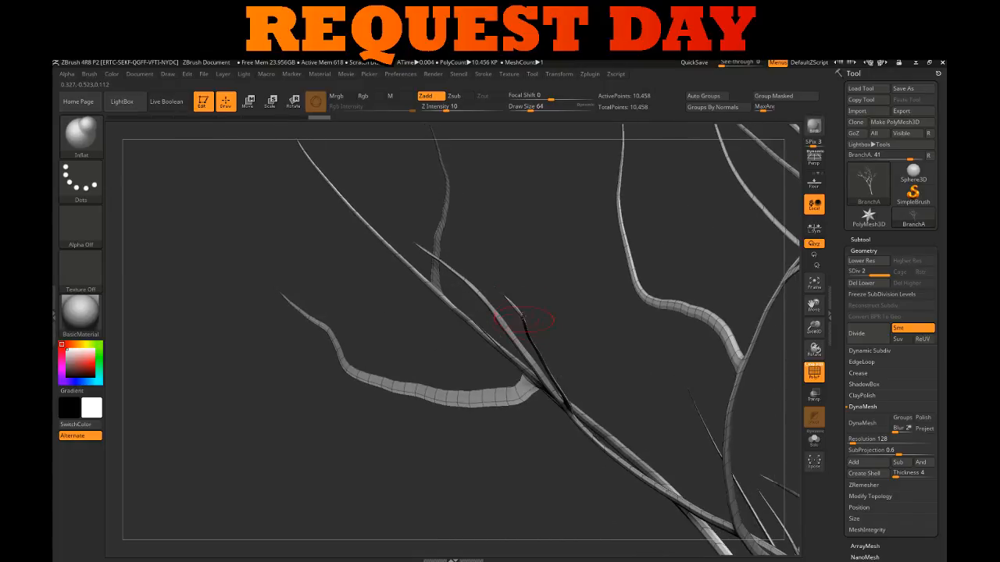
pyautogui.moveTo(523, 318); pyautogui.dragTo(568, 409)
pyautogui.moveTo(636, 324); pyautogui.dragTo(600, 339)
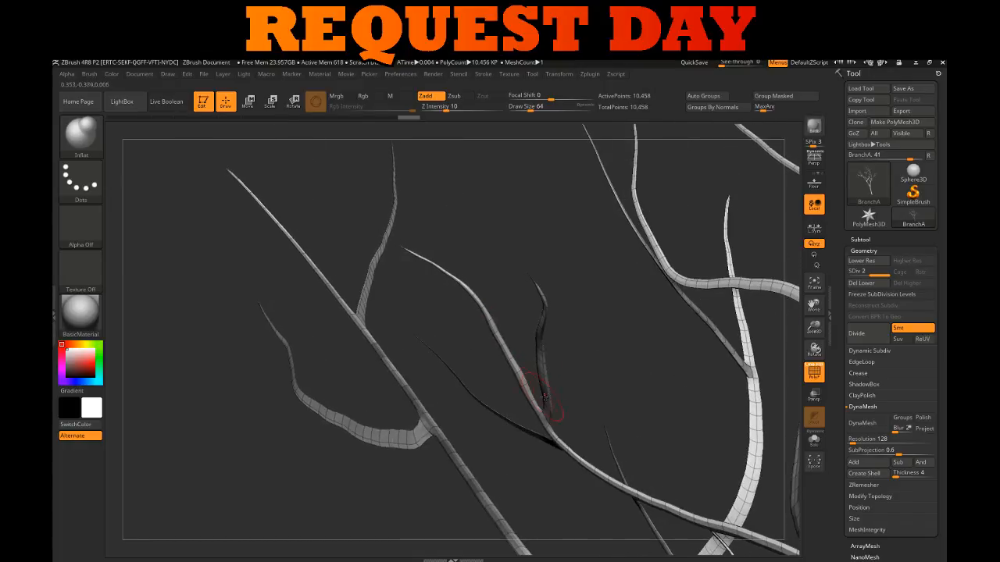
pyautogui.moveTo(544, 397); pyautogui.dragTo(549, 408)
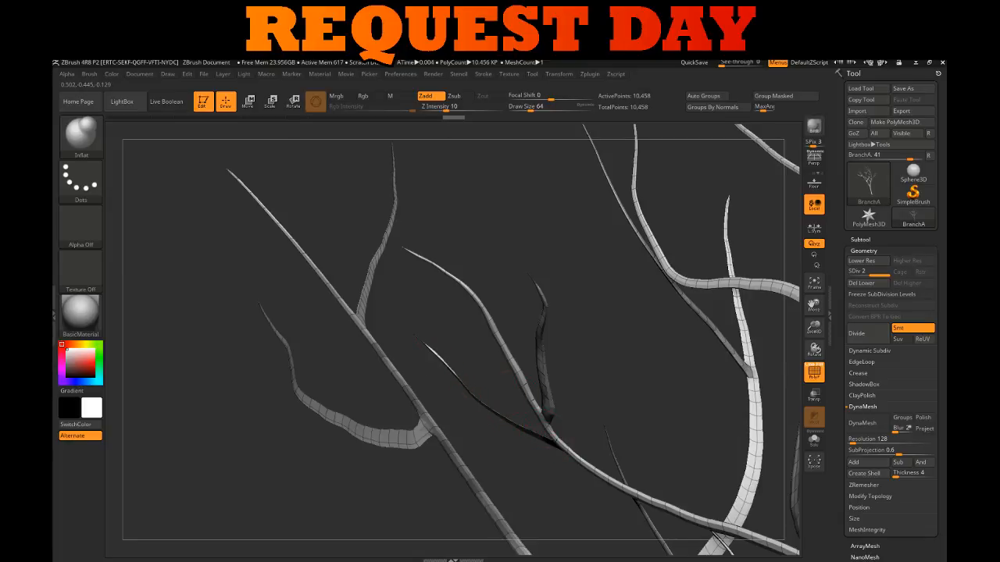
pyautogui.moveTo(460, 381)
pyautogui.mouseDown()
pyautogui.moveTo(519, 428)
pyautogui.moveTo(559, 442)
pyautogui.mouseUp()
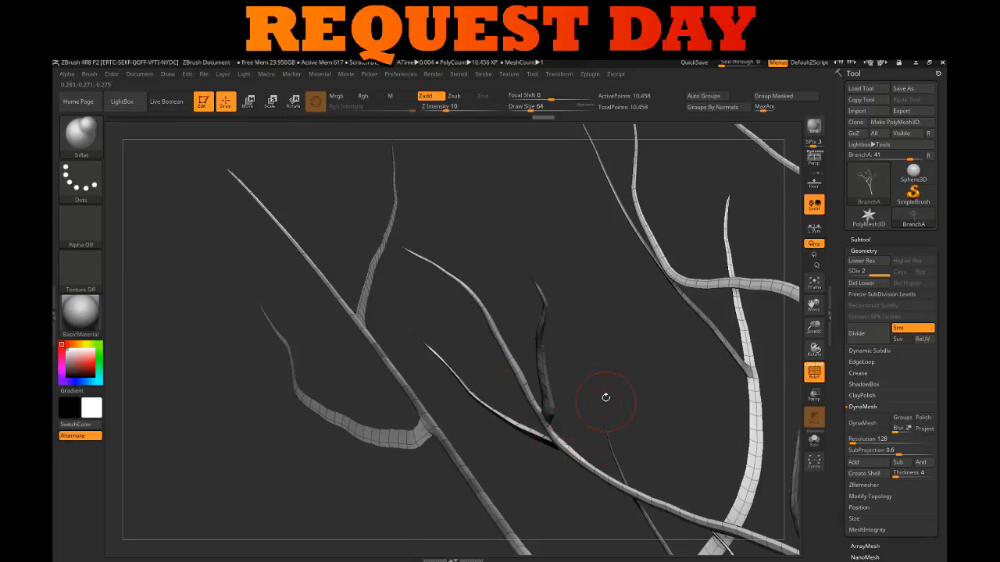
# Inflate the twigs above the outer fork, the long outer branch beneath them and the thin curved offshoot near its base
pyautogui.moveTo(605, 398)
pyautogui.mouseDown()
pyautogui.moveTo(466, 326)
pyautogui.moveTo(475, 281)
pyautogui.moveTo(399, 326)
pyautogui.moveTo(337, 469)
pyautogui.mouseUp()
pyautogui.moveTo(387, 430)
pyautogui.mouseDown()
pyautogui.moveTo(422, 442)
pyautogui.moveTo(334, 457)
pyautogui.moveTo(317, 474)
pyautogui.mouseUp()
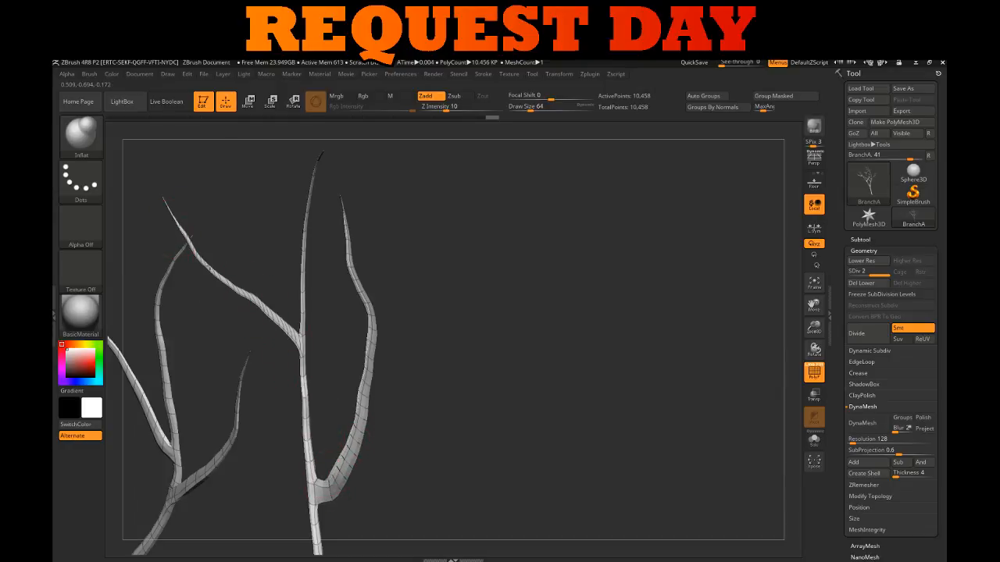
pyautogui.moveTo(208, 268); pyautogui.dragTo(301, 344)
pyautogui.moveTo(297, 252); pyautogui.dragTo(299, 356)
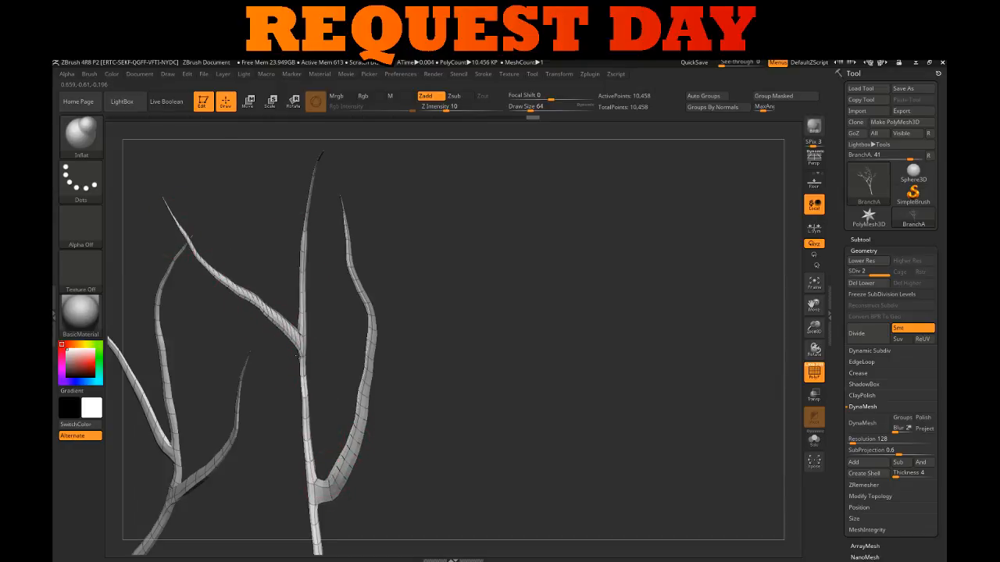
pyautogui.moveTo(498, 319); pyautogui.dragTo(467, 318)
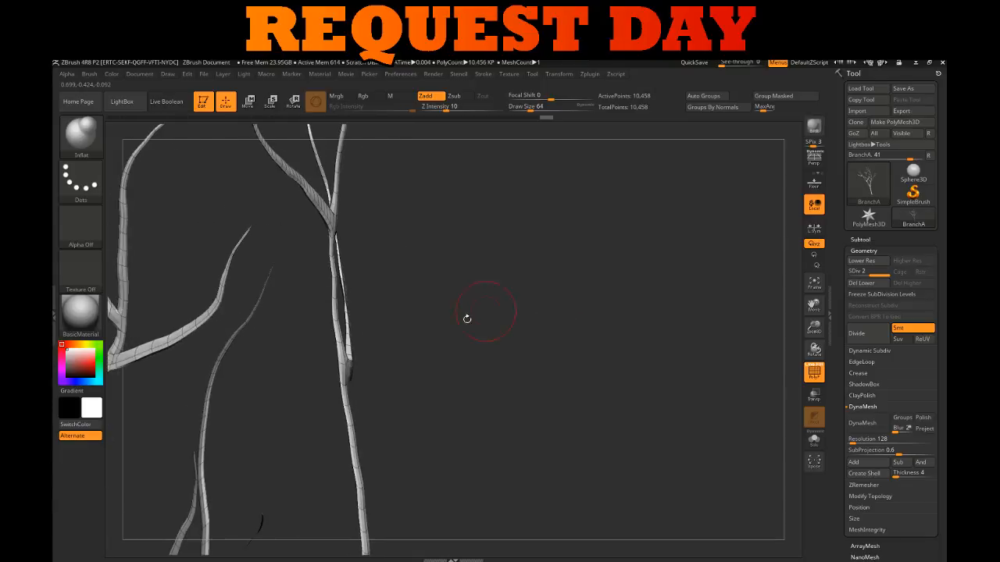
pyautogui.moveTo(346, 381); pyautogui.dragTo(361, 496)
pyautogui.keyDown('alt'); pyautogui.moveTo(453, 433); pyautogui.dragTo(466, 260); pyautogui.keyUp('alt')
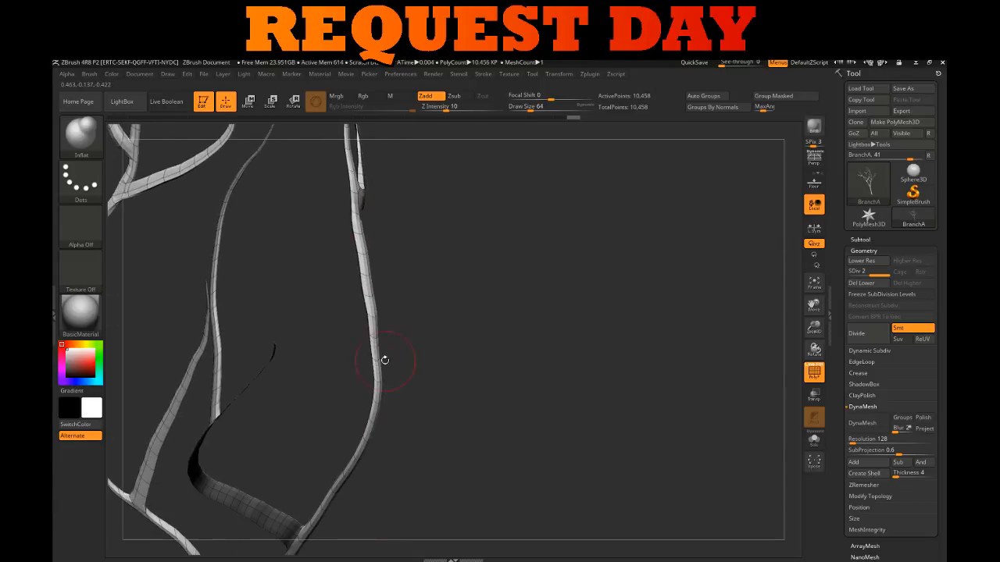
pyautogui.moveTo(377, 359); pyautogui.dragTo(378, 407)
pyautogui.moveTo(267, 356)
pyautogui.mouseDown()
pyautogui.moveTo(201, 447)
pyautogui.moveTo(230, 488)
pyautogui.moveTo(308, 547)
pyautogui.mouseUp()
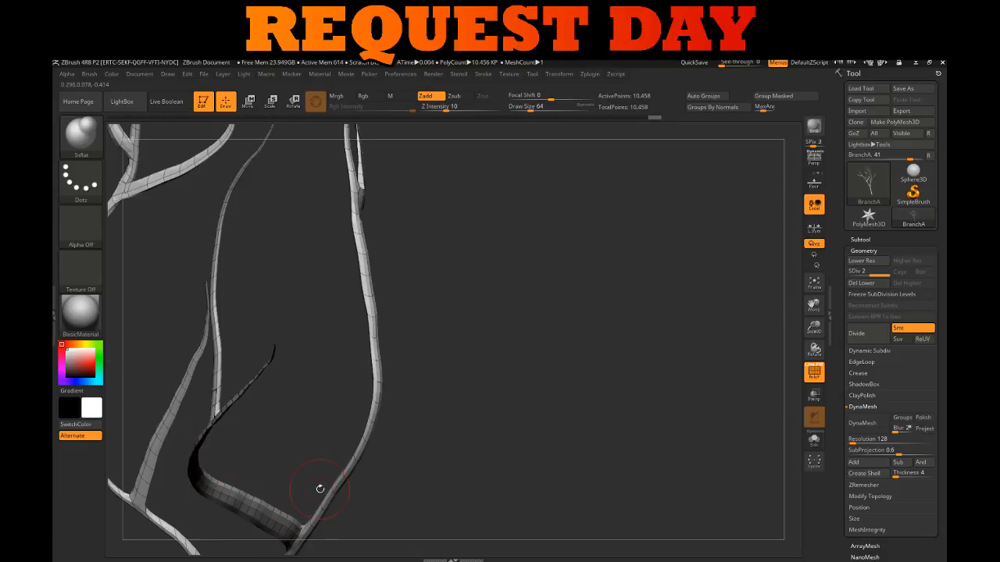
# Inflate the thin curved twigs beside the thick stems and the tapering tip of the outer two-pronged twig
pyautogui.moveTo(319, 482)
pyautogui.mouseDown()
pyautogui.moveTo(399, 447)
pyautogui.moveTo(270, 319)
pyautogui.mouseUp()
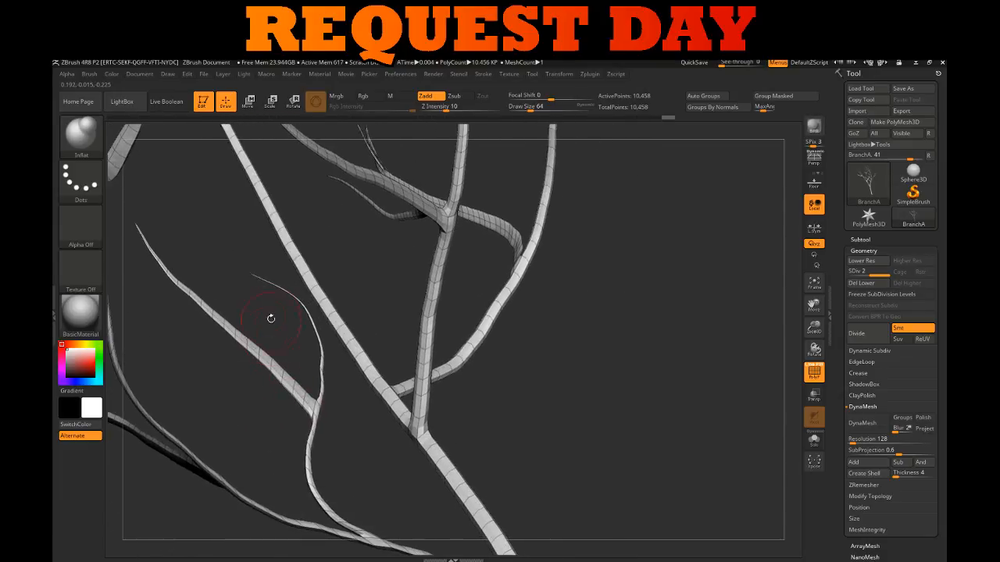
pyautogui.moveTo(278, 283)
pyautogui.mouseDown()
pyautogui.moveTo(318, 336)
pyautogui.moveTo(321, 397)
pyautogui.moveTo(316, 382)
pyautogui.mouseUp()
pyautogui.moveTo(321, 343)
pyautogui.mouseDown()
pyautogui.moveTo(319, 422)
pyautogui.moveTo(298, 312)
pyautogui.moveTo(270, 398)
pyautogui.mouseUp()
pyautogui.moveTo(352, 380)
pyautogui.mouseDown()
pyautogui.moveTo(476, 268)
pyautogui.moveTo(532, 395)
pyautogui.mouseUp()
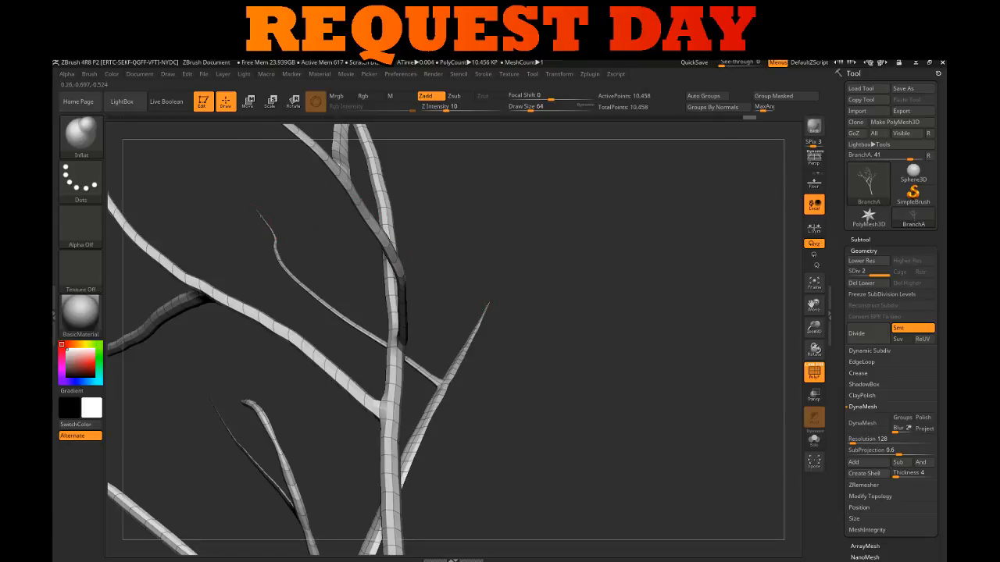
pyautogui.moveTo(275, 240); pyautogui.dragTo(350, 322)
pyautogui.moveTo(609, 242); pyautogui.dragTo(487, 274)
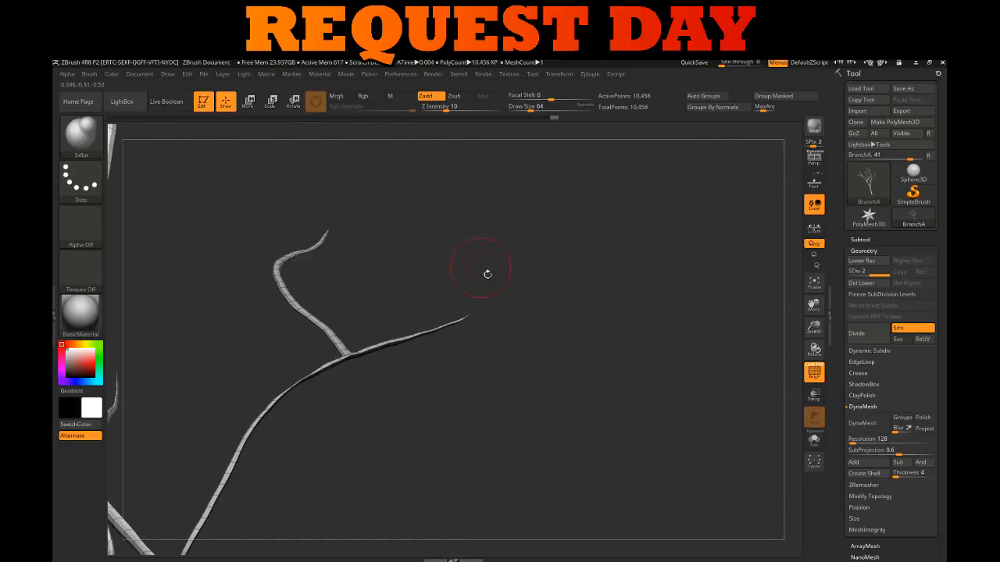
pyautogui.moveTo(468, 314)
pyautogui.mouseDown()
pyautogui.moveTo(579, 281)
pyautogui.moveTo(549, 273)
pyautogui.mouseUp()
pyautogui.moveTo(615, 218)
pyautogui.mouseDown()
pyautogui.moveTo(515, 348)
pyautogui.moveTo(547, 397)
pyautogui.moveTo(468, 350)
pyautogui.mouseUp()
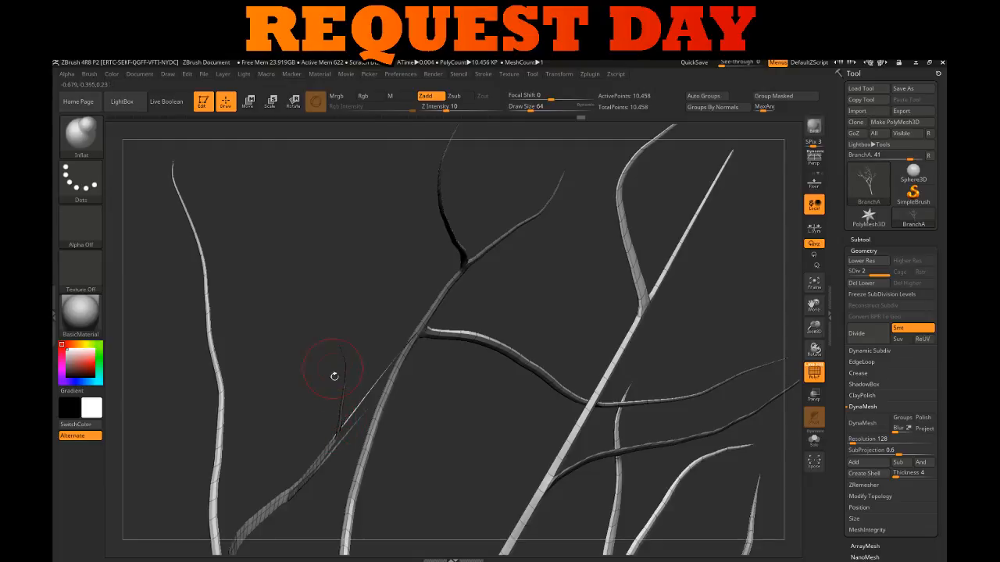
# Thicken the small outer cluster of three twigs with Inflat strokes, including the twig that branches off lowest
pyautogui.moveTo(371, 365); pyautogui.dragTo(358, 363)
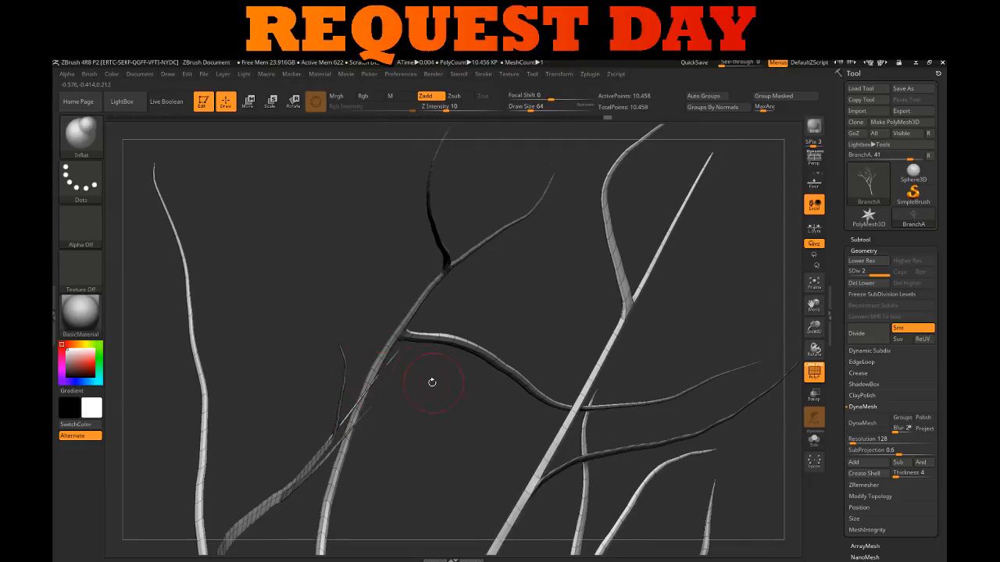
pyautogui.moveTo(431, 382); pyautogui.dragTo(414, 354)
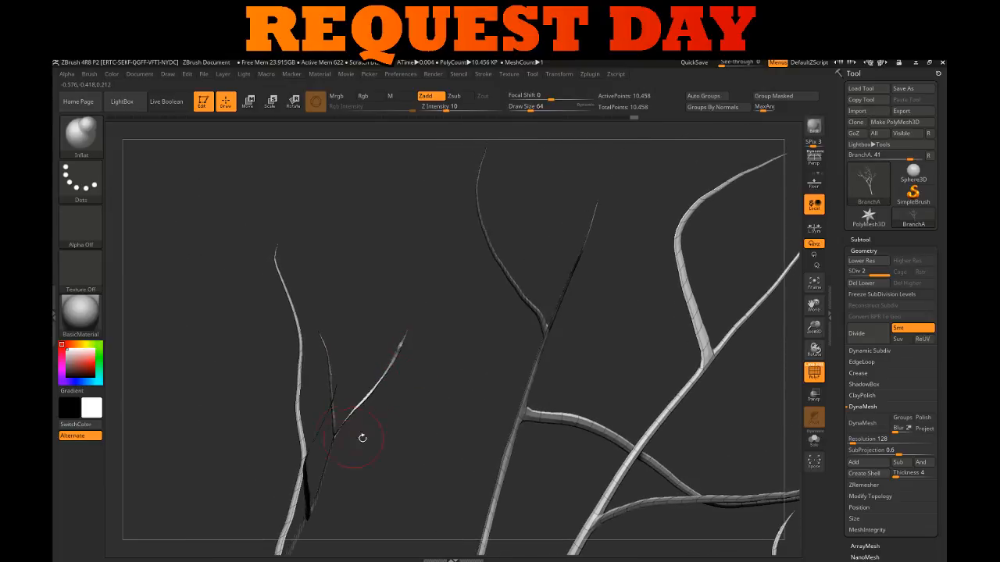
pyautogui.moveTo(361, 437); pyautogui.dragTo(392, 411)
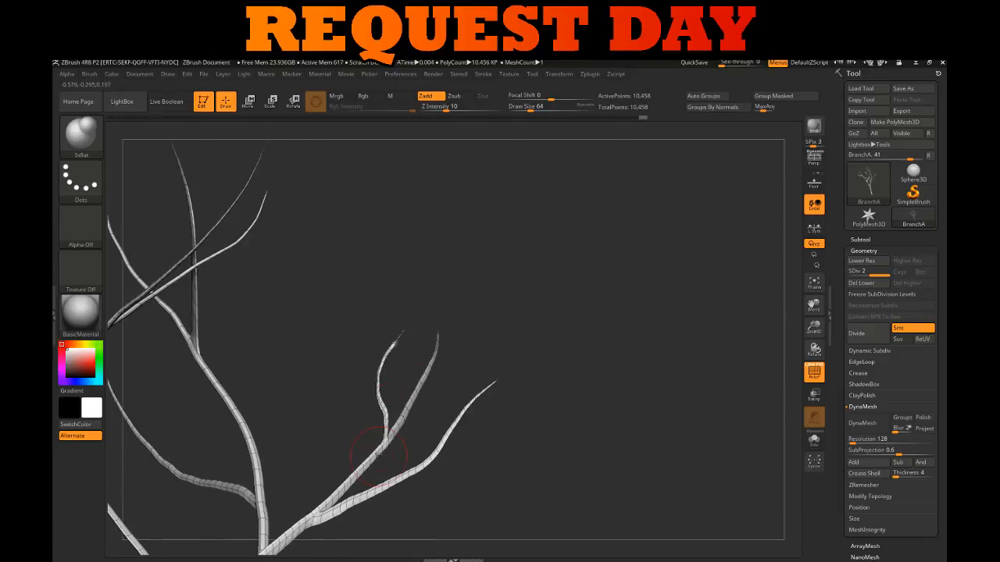
pyautogui.moveTo(375, 447)
pyautogui.mouseDown()
pyautogui.moveTo(395, 424)
pyautogui.moveTo(337, 480)
pyautogui.moveTo(342, 500)
pyautogui.moveTo(479, 402)
pyautogui.mouseUp()
pyautogui.moveTo(574, 362)
pyautogui.mouseDown()
pyautogui.moveTo(649, 285)
pyautogui.moveTo(384, 223)
pyautogui.moveTo(504, 306)
pyautogui.moveTo(525, 226)
pyautogui.moveTo(437, 308)
pyautogui.moveTo(383, 336)
pyautogui.moveTo(372, 306)
pyautogui.moveTo(396, 328)
pyautogui.mouseUp()
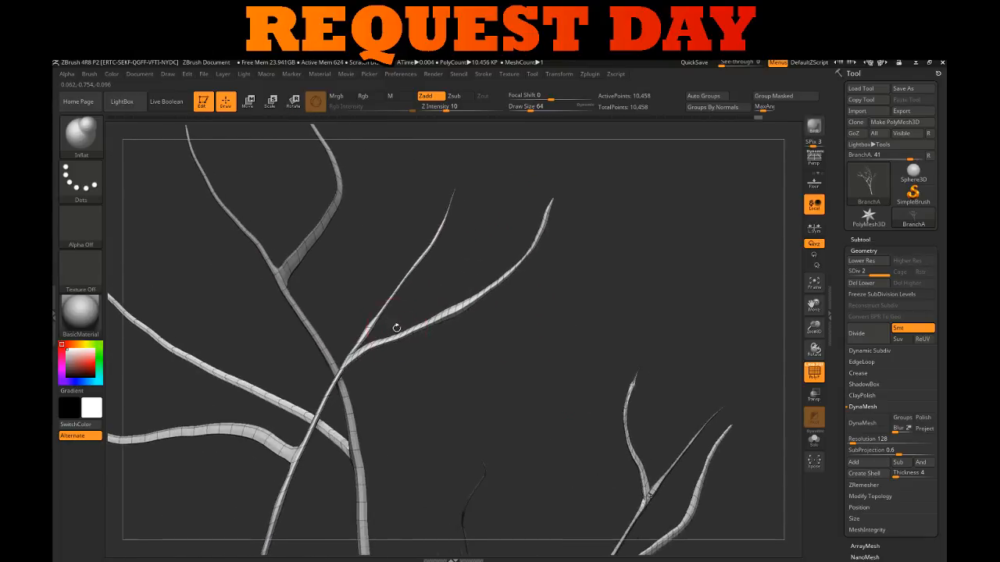
# Inflate the thin upper crown twig from its tip down to its fork and thicken the neighbouring crown branches
pyautogui.moveTo(451, 200)
pyautogui.mouseDown()
pyautogui.moveTo(383, 289)
pyautogui.moveTo(413, 275)
pyautogui.moveTo(350, 359)
pyautogui.mouseUp()
pyautogui.moveTo(367, 278); pyautogui.dragTo(388, 283)
pyautogui.moveTo(363, 383)
pyautogui.mouseDown()
pyautogui.moveTo(341, 414)
pyautogui.moveTo(326, 480)
pyautogui.moveTo(474, 278)
pyautogui.moveTo(395, 402)
pyautogui.moveTo(389, 434)
pyautogui.mouseUp()
pyautogui.moveTo(502, 363); pyautogui.dragTo(574, 350)
pyautogui.moveTo(439, 332); pyautogui.dragTo(396, 425)
pyautogui.moveTo(419, 378)
pyautogui.mouseDown()
pyautogui.moveTo(367, 467)
pyautogui.moveTo(427, 506)
pyautogui.mouseUp()
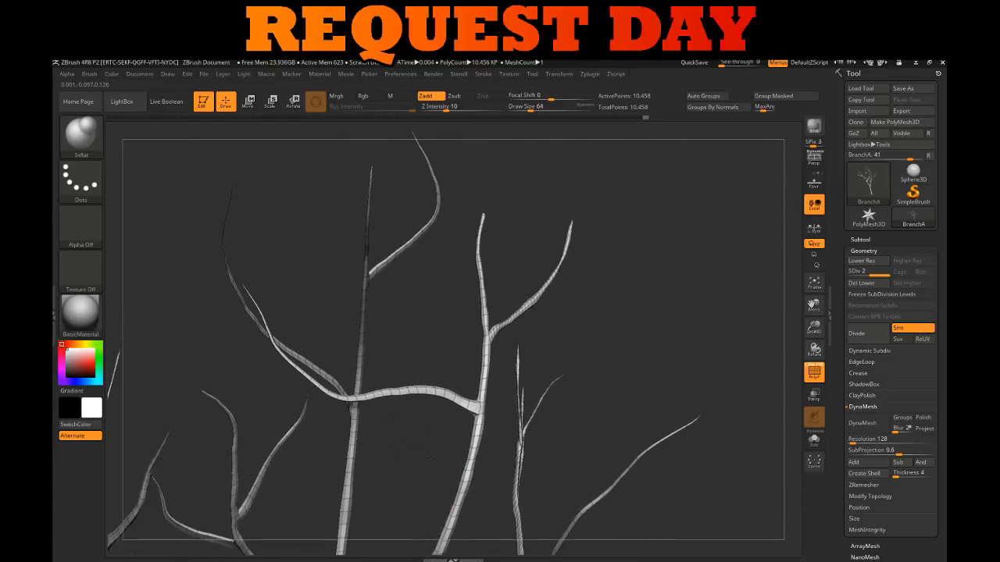
# Inflate the crown's two long curved side branches and the slender forked twigs at its top, working from their tips inward
pyautogui.moveTo(242, 284)
pyautogui.mouseDown()
pyautogui.moveTo(266, 330)
pyautogui.moveTo(335, 382)
pyautogui.mouseUp()
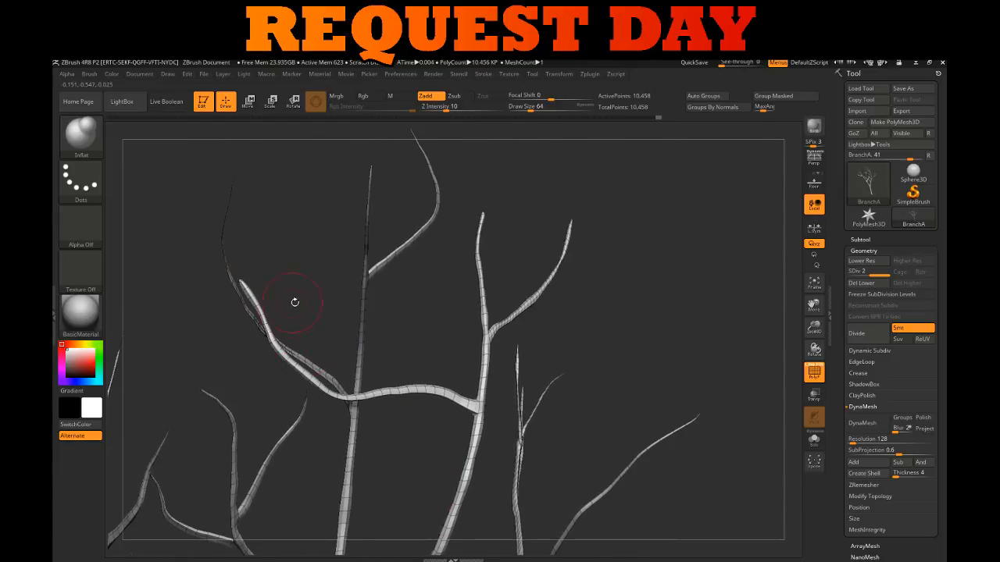
pyautogui.moveTo(291, 299); pyautogui.dragTo(263, 250)
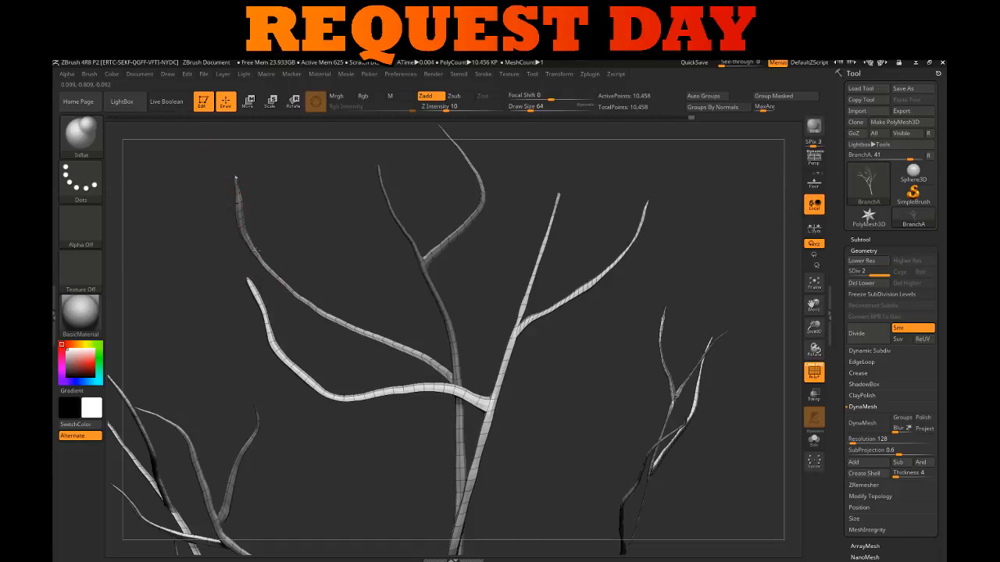
pyautogui.moveTo(256, 250); pyautogui.dragTo(417, 359)
pyautogui.moveTo(409, 304); pyautogui.dragTo(367, 274)
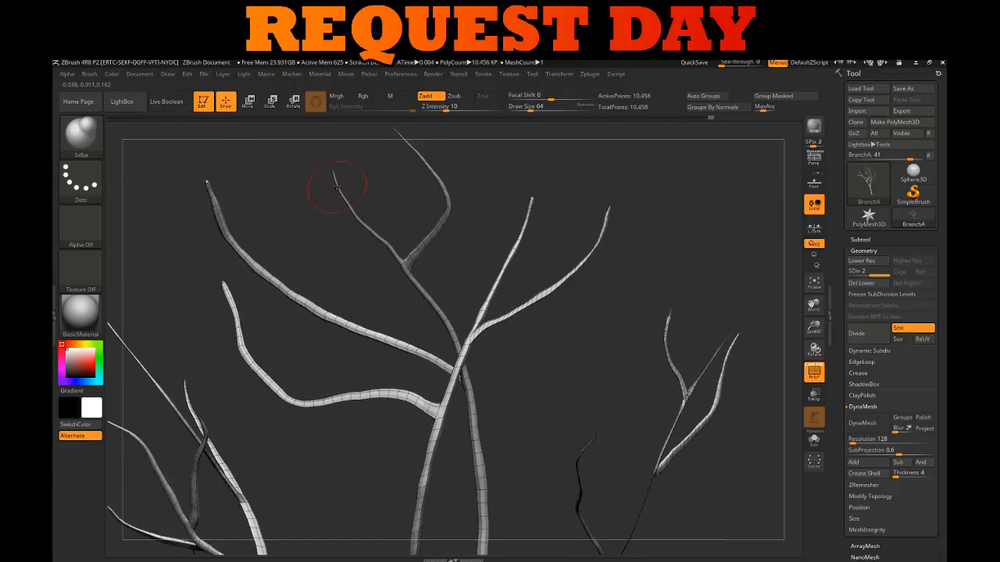
pyautogui.moveTo(395, 212); pyautogui.dragTo(449, 243)
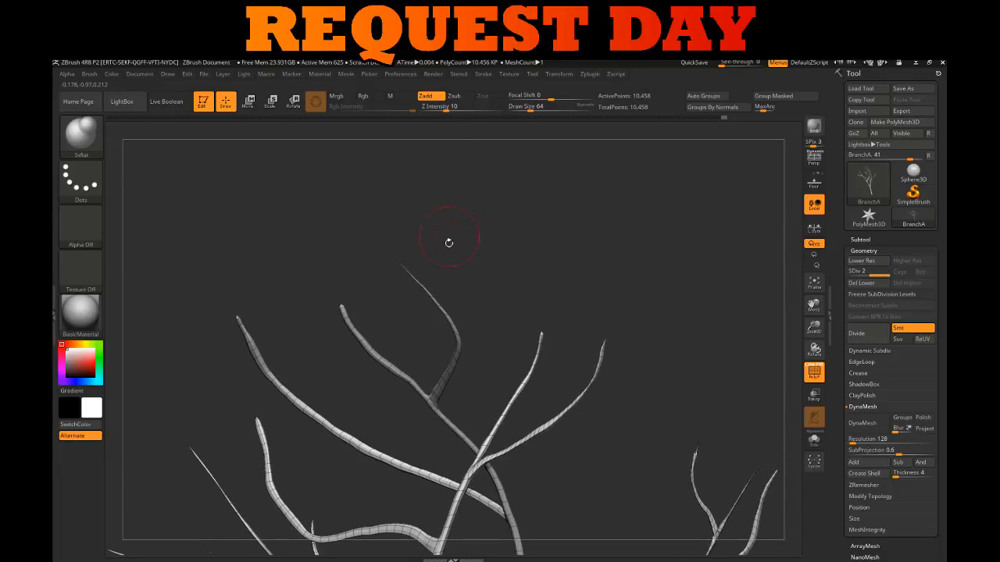
pyautogui.moveTo(404, 267)
pyautogui.mouseDown()
pyautogui.moveTo(459, 337)
pyautogui.moveTo(414, 351)
pyautogui.mouseUp()
pyautogui.moveTo(574, 456); pyautogui.dragTo(435, 342)
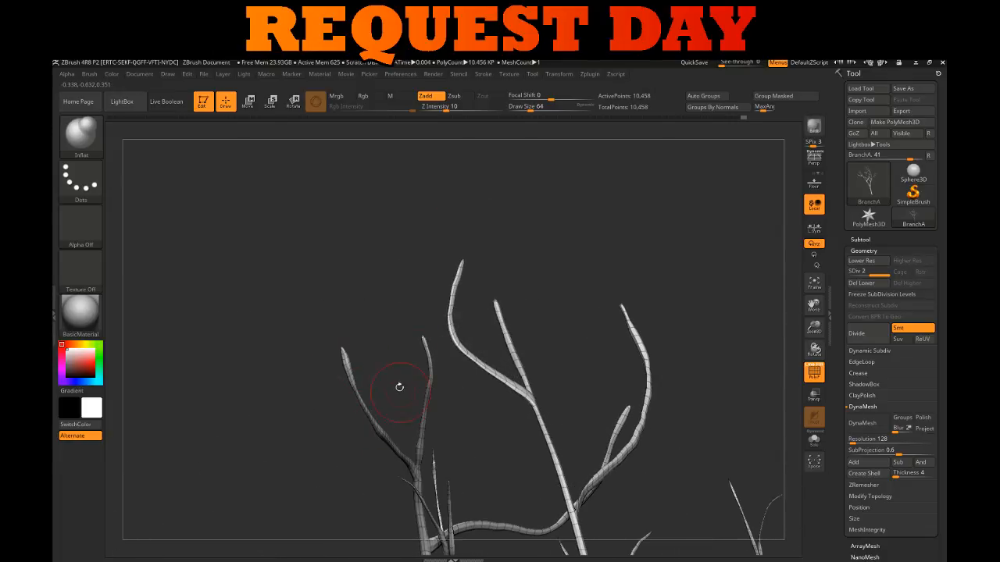
# Inflate the thin stem beneath the outer three-pronged twig and the slender straight twig among the lower thick branches
pyautogui.moveTo(396, 386); pyautogui.dragTo(323, 289)
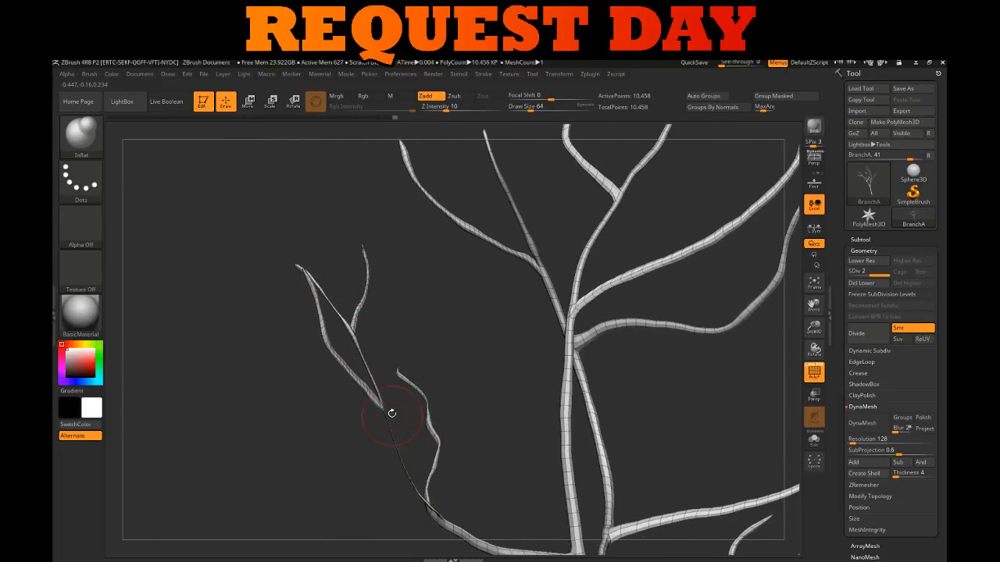
pyautogui.moveTo(489, 479); pyautogui.dragTo(490, 488)
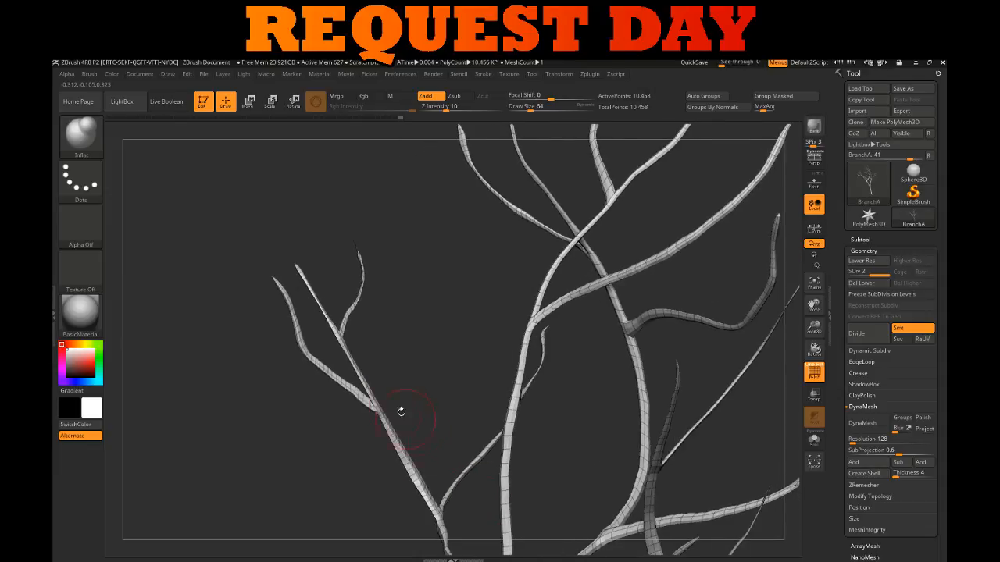
pyautogui.moveTo(420, 408); pyautogui.dragTo(485, 337)
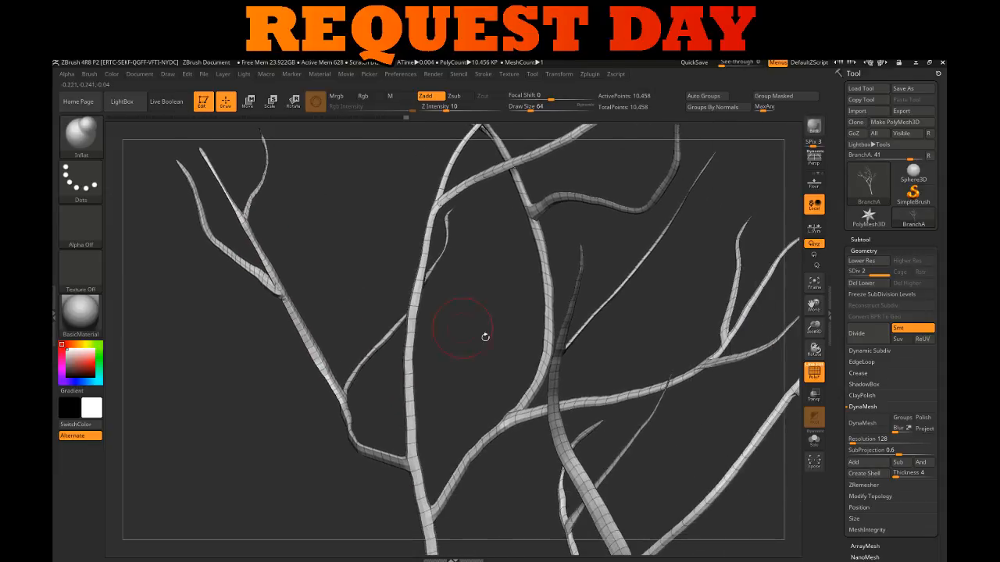
pyautogui.moveTo(666, 380); pyautogui.dragTo(616, 451)
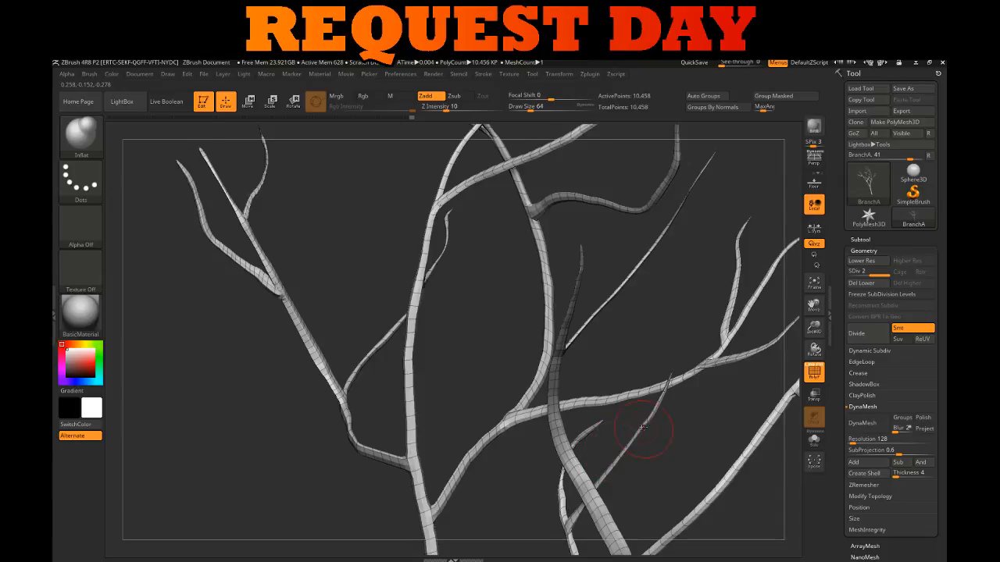
pyautogui.keyDown('alt'); pyautogui.moveTo(680, 440); pyautogui.dragTo(656, 347); pyautogui.keyUp('alt')
pyautogui.moveTo(472, 343); pyautogui.dragTo(439, 362)
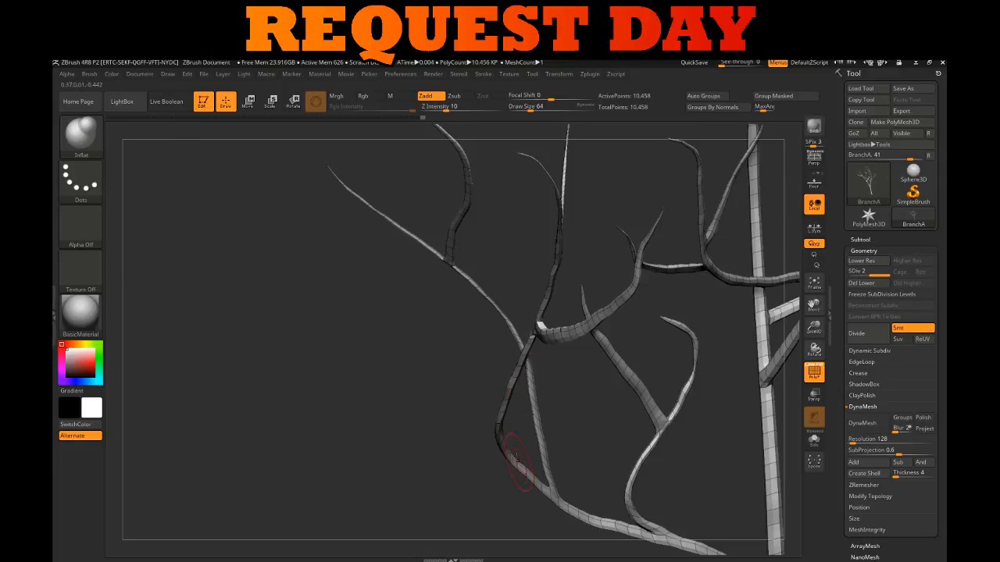
pyautogui.moveTo(447, 405); pyautogui.dragTo(296, 473)
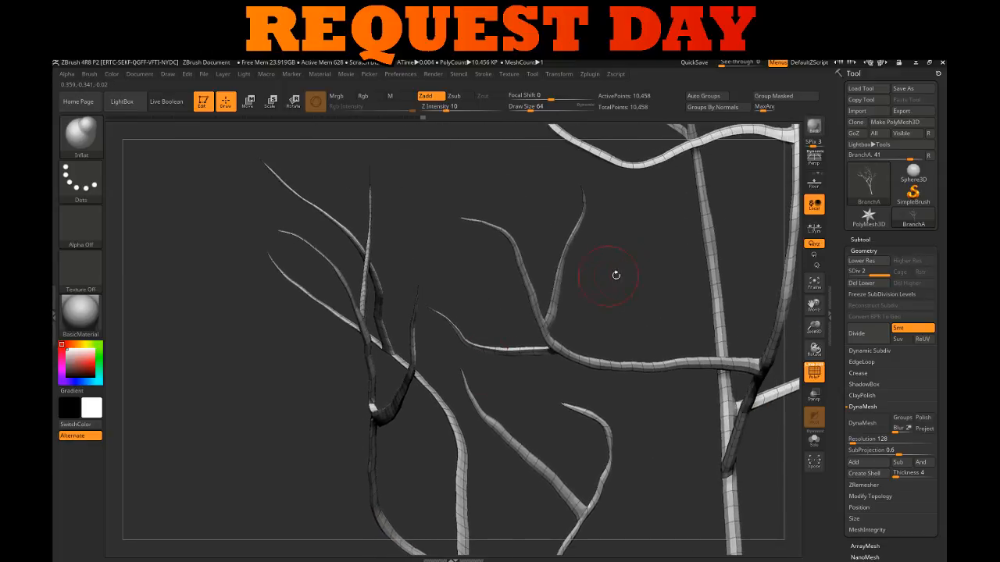
# Inflate the thin dark twig beside the small outer cluster, from its tip down to where it joins the supporting branch
pyautogui.moveTo(616, 275); pyautogui.dragTo(581, 326)
pyautogui.moveTo(645, 310)
pyautogui.mouseDown()
pyautogui.moveTo(619, 303)
pyautogui.moveTo(630, 368)
pyautogui.moveTo(600, 390)
pyautogui.mouseUp()
pyautogui.moveTo(672, 290); pyautogui.dragTo(639, 363)
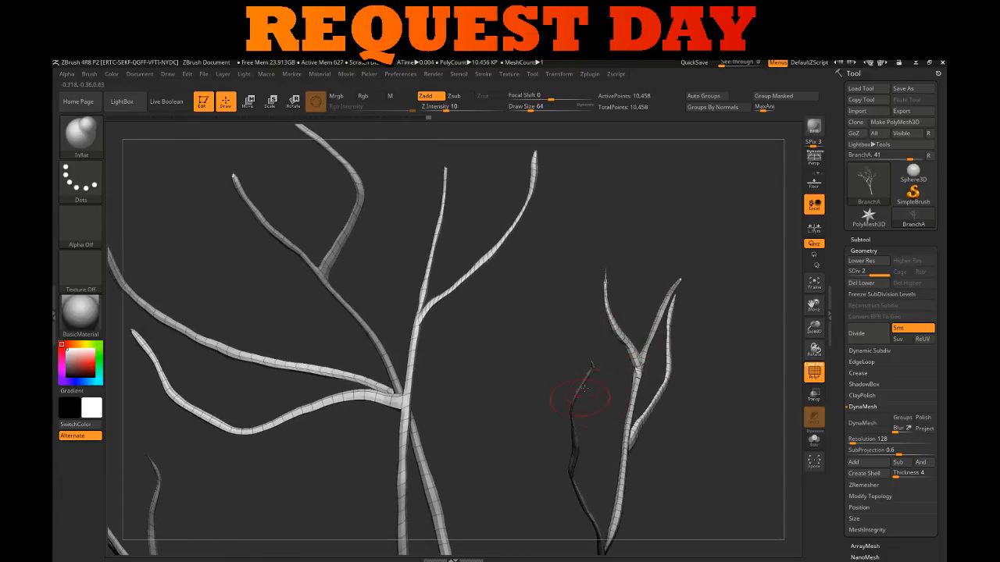
pyautogui.keyDown('alt'); pyautogui.moveTo(585, 486); pyautogui.dragTo(505, 309); pyautogui.keyUp('alt')
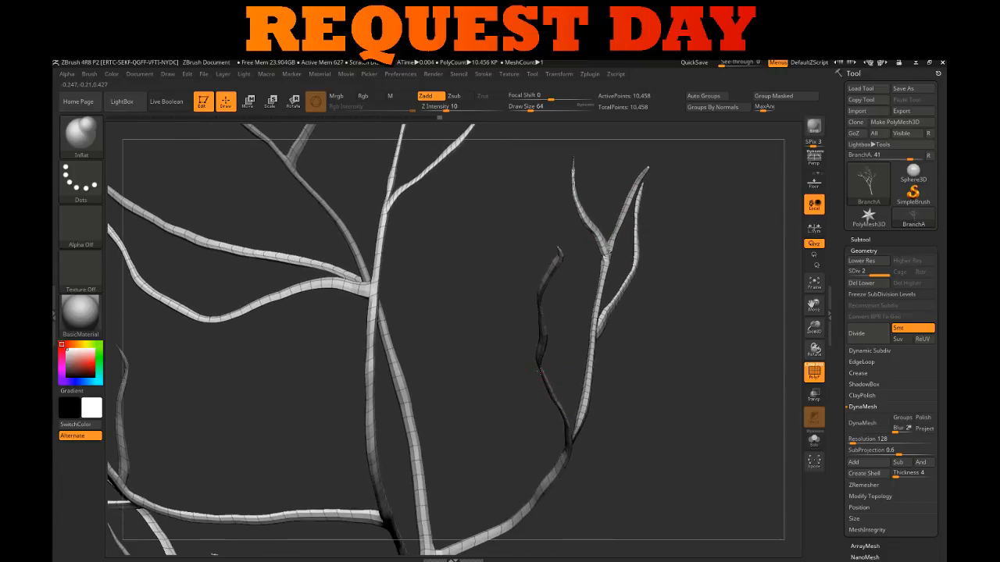
pyautogui.moveTo(540, 371); pyautogui.dragTo(569, 442)
pyautogui.moveTo(529, 439)
pyautogui.mouseDown()
pyautogui.moveTo(492, 372)
pyautogui.moveTo(589, 213)
pyautogui.moveTo(566, 371)
pyautogui.mouseUp()
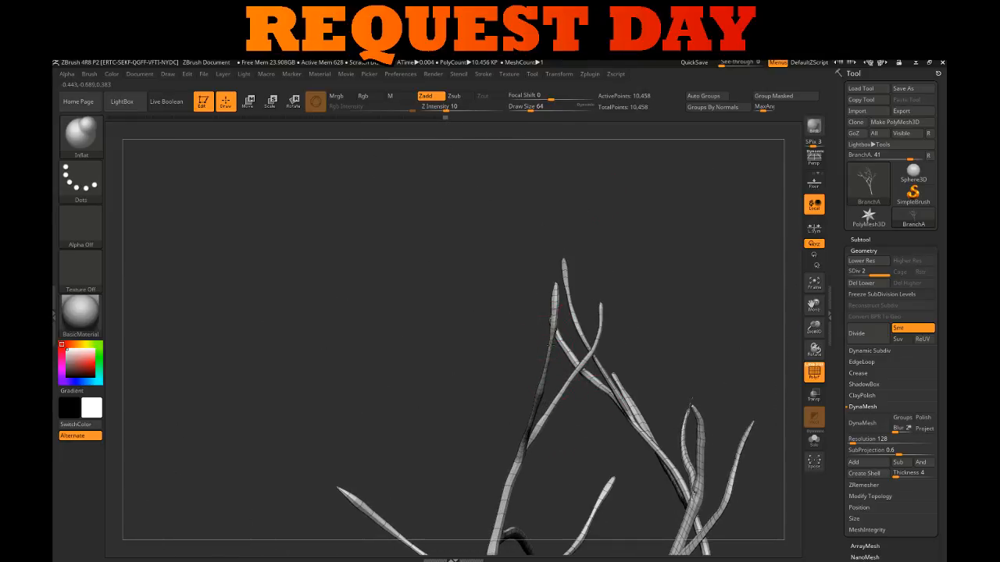
pyautogui.moveTo(553, 320); pyautogui.dragTo(536, 410)
# Inflate the crown's long dark side branch below its tip and the stem of the small outer three-pronged cluster
pyautogui.keyDown('alt'); pyautogui.moveTo(465, 410); pyautogui.dragTo(369, 250); pyautogui.keyUp('alt')
pyautogui.moveTo(443, 244); pyautogui.dragTo(422, 300)
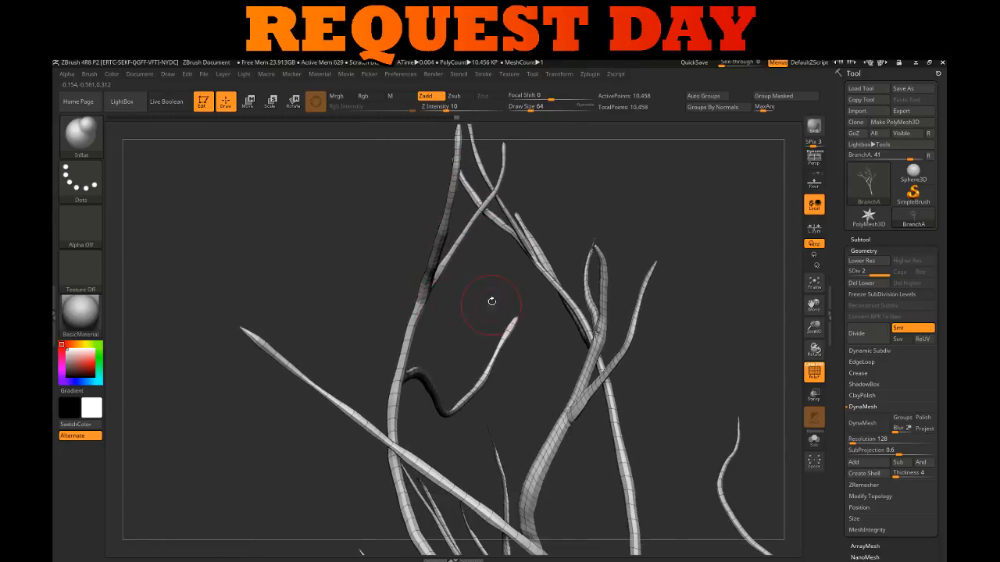
pyautogui.moveTo(492, 301); pyautogui.dragTo(455, 436)
pyautogui.moveTo(358, 348); pyautogui.dragTo(352, 416)
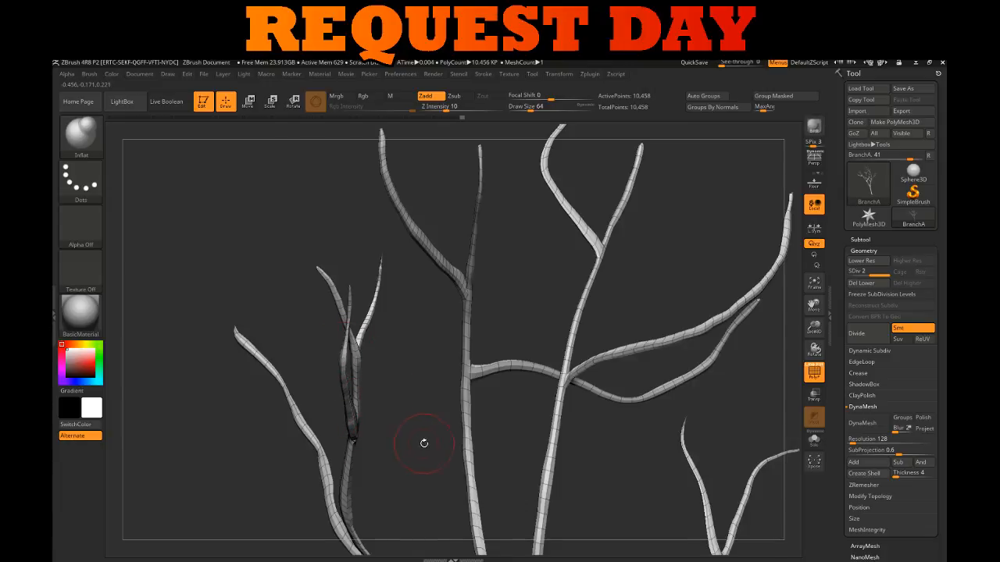
# Inflate the thin curved twig on the lower forked side branch and the slender dark upright twig beside it
pyautogui.keyDown('alt'); pyautogui.moveTo(424, 442); pyautogui.dragTo(381, 260); pyautogui.keyUp('alt')
pyautogui.moveTo(568, 352)
pyautogui.keyDown('alt'); pyautogui.mouseDown()
pyautogui.moveTo(337, 261)
pyautogui.moveTo(526, 401)
pyautogui.moveTo(519, 508)
pyautogui.mouseUp(); pyautogui.keyUp('alt')
pyautogui.keyDown('alt'); pyautogui.moveTo(544, 473); pyautogui.dragTo(549, 416); pyautogui.keyUp('alt')
pyautogui.moveTo(641, 430)
pyautogui.mouseDown()
pyautogui.moveTo(468, 426)
pyautogui.moveTo(471, 489)
pyautogui.moveTo(584, 360)
pyautogui.mouseUp()
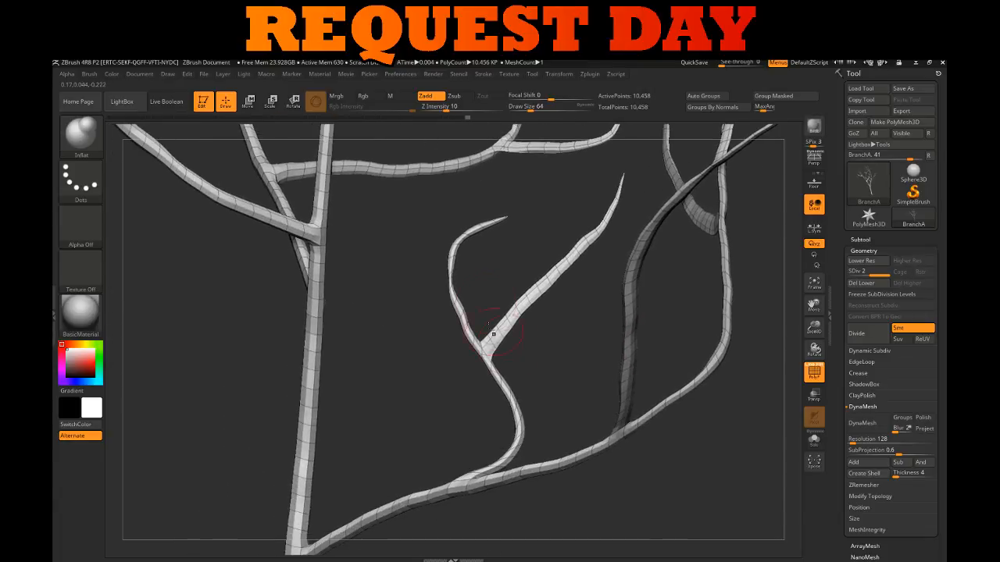
pyautogui.moveTo(451, 272)
pyautogui.mouseDown()
pyautogui.moveTo(516, 437)
pyautogui.moveTo(382, 430)
pyautogui.mouseUp()
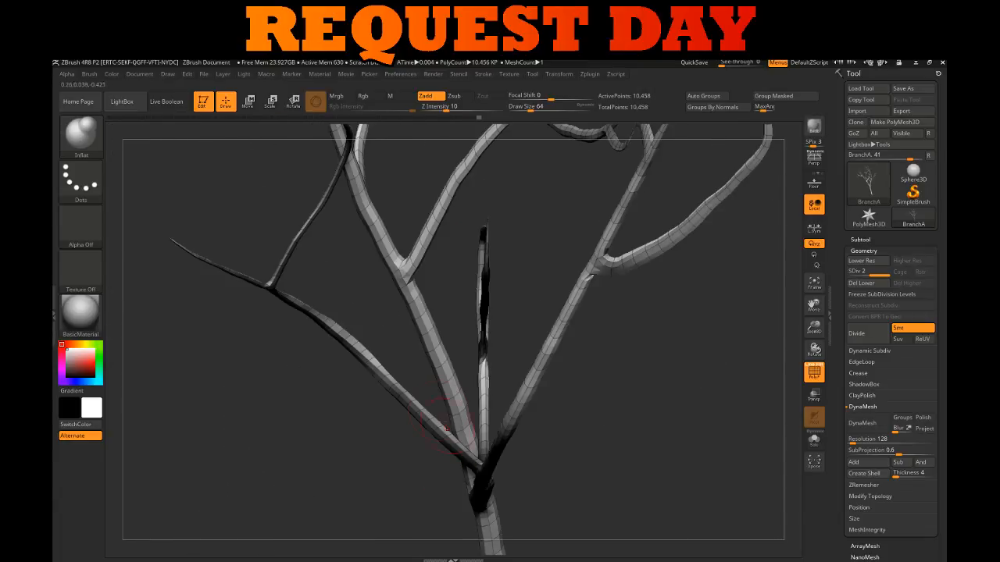
pyautogui.moveTo(551, 408)
pyautogui.mouseDown()
pyautogui.moveTo(492, 410)
pyautogui.moveTo(631, 423)
pyautogui.mouseUp()
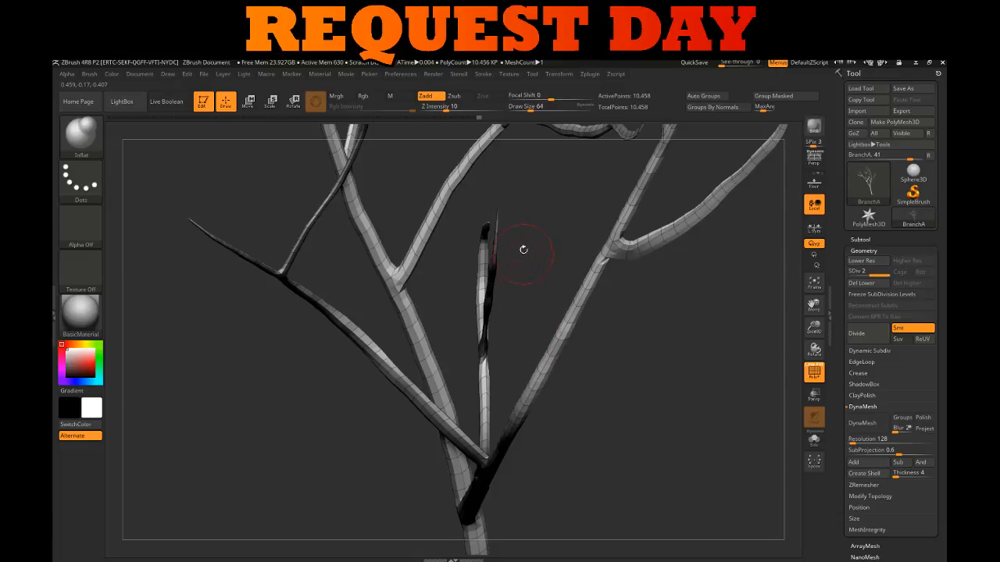
pyautogui.moveTo(507, 214); pyautogui.dragTo(495, 293)
pyautogui.moveTo(541, 267)
pyautogui.mouseDown()
pyautogui.moveTo(400, 316)
pyautogui.moveTo(375, 339)
pyautogui.mouseUp()
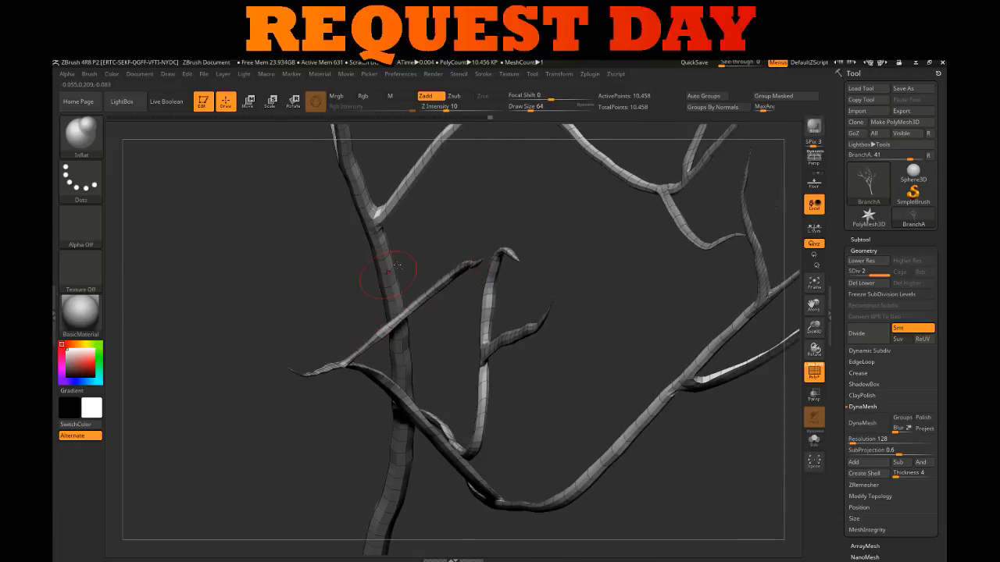
pyautogui.moveTo(546, 139)
pyautogui.keyDown('alt'); pyautogui.mouseDown()
pyautogui.moveTo(463, 344)
pyautogui.moveTo(431, 306)
pyautogui.moveTo(468, 364)
pyautogui.mouseUp(); pyautogui.keyUp('alt')
pyautogui.moveTo(508, 402)
pyautogui.keyDown('alt'); pyautogui.mouseDown()
pyautogui.moveTo(504, 332)
pyautogui.moveTo(562, 317)
pyautogui.moveTo(502, 319)
pyautogui.moveTo(615, 350)
pyautogui.moveTo(597, 290)
pyautogui.moveTo(640, 301)
pyautogui.moveTo(620, 424)
pyautogui.moveTo(520, 364)
pyautogui.moveTo(491, 379)
pyautogui.mouseUp(); pyautogui.keyUp('alt')
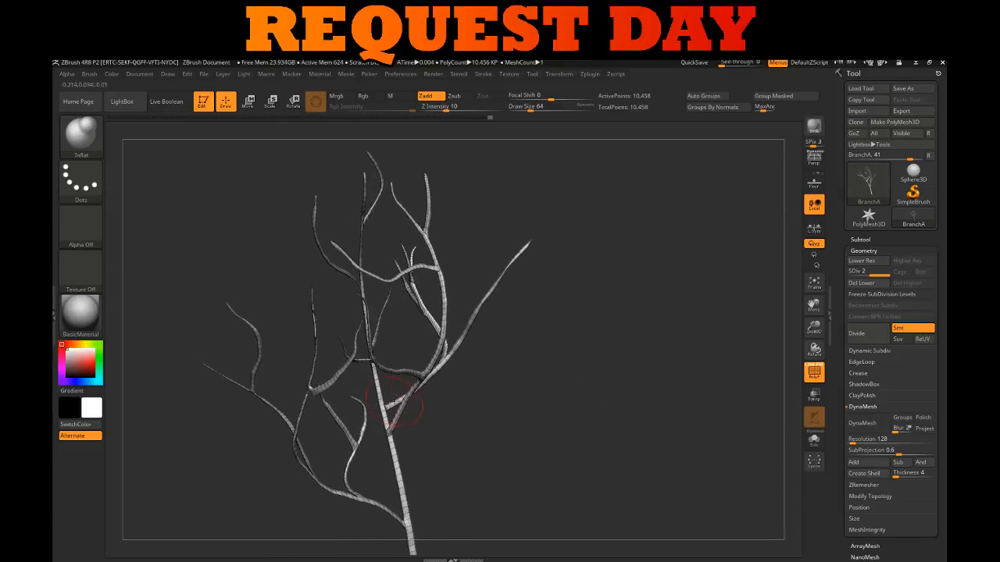
pyautogui.moveTo(496, 323); pyautogui.dragTo(530, 373)
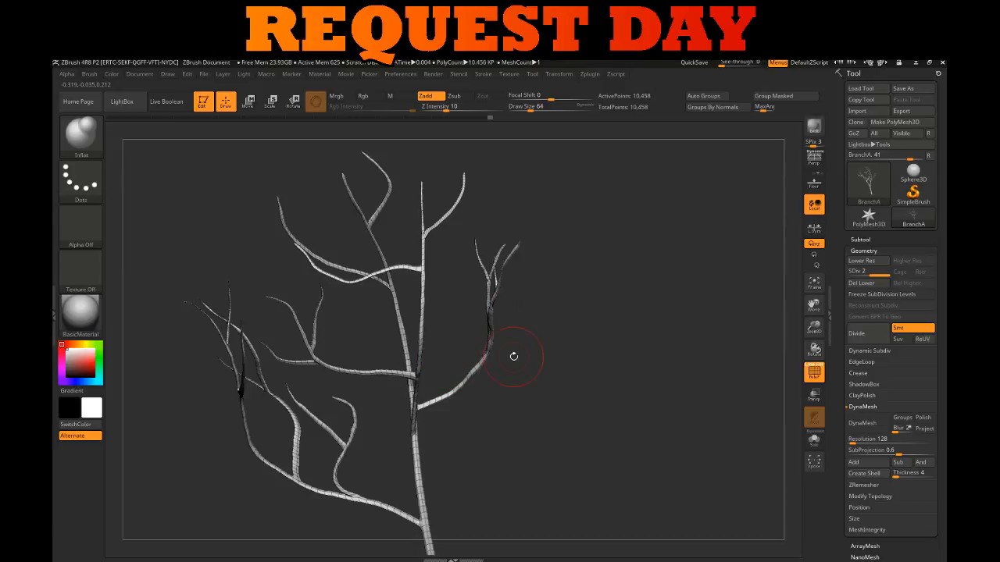
# Switch to the Move Topological brush with a draw size of 94 and bend the crown's forked twigs and their stem
pyautogui.press('b')
pyautogui.press('m')
pyautogui.press('v')
pyautogui.press('space')
pyautogui.moveTo(505, 318)
pyautogui.mouseDown()
pyautogui.moveTo(625, 334)
pyautogui.moveTo(602, 339)
pyautogui.moveTo(609, 344)
pyautogui.mouseUp()
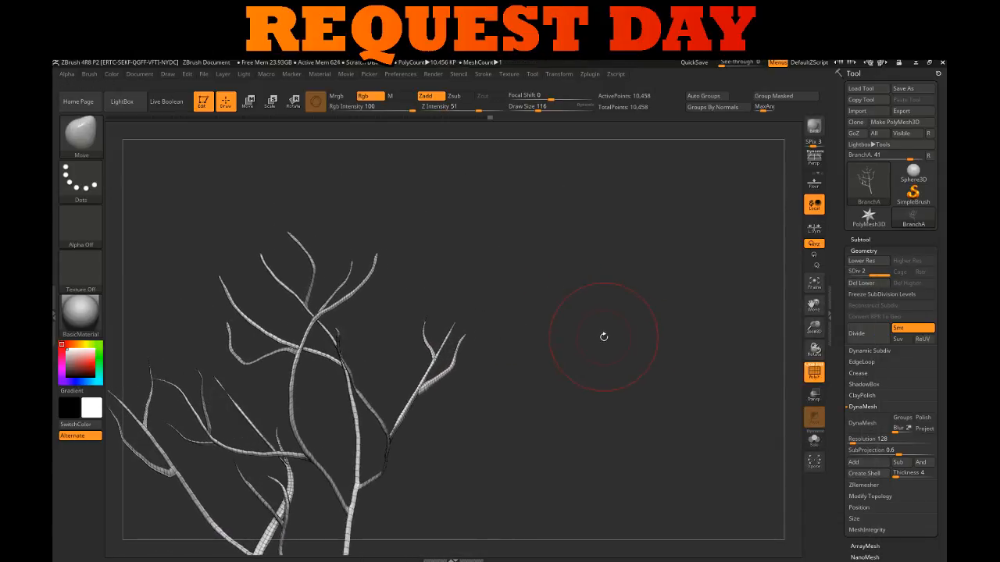
pyautogui.press('b')
pyautogui.press('m')
pyautogui.press('v')
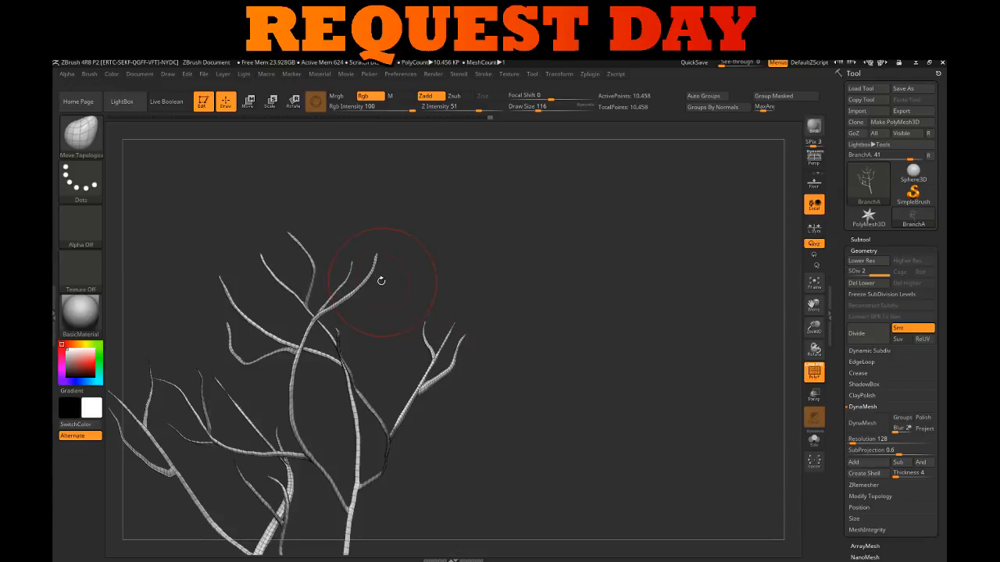
pyautogui.press('space')
pyautogui.moveTo(376, 278); pyautogui.dragTo(353, 300)
pyautogui.moveTo(410, 283); pyautogui.dragTo(344, 285)
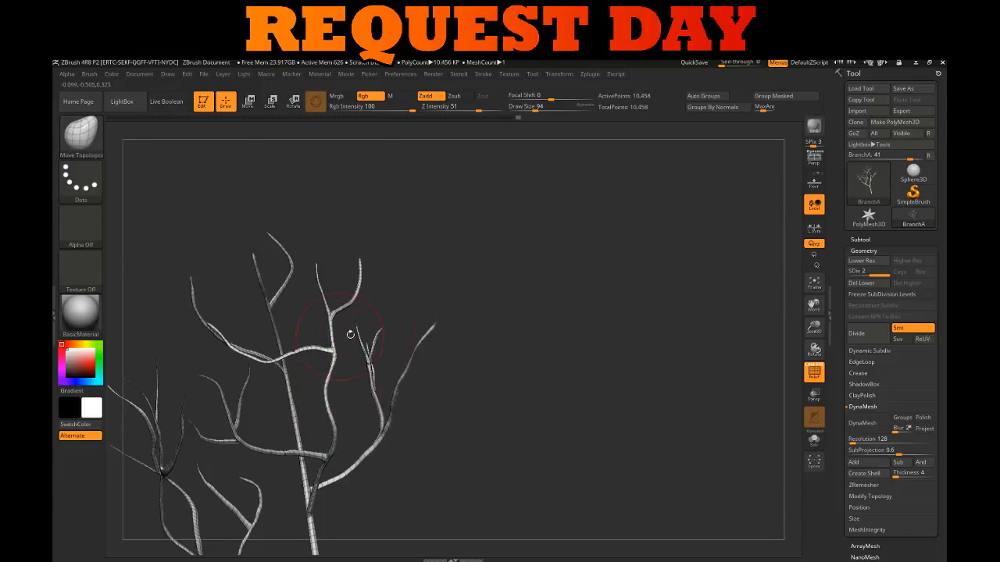
pyautogui.moveTo(348, 335); pyautogui.dragTo(339, 358)
# Inflate the lower side branch around the bend where it curves out from the trunk
pyautogui.moveTo(446, 360)
pyautogui.keyDown('alt'); pyautogui.mouseDown()
pyautogui.moveTo(454, 452)
pyautogui.moveTo(506, 396)
pyautogui.moveTo(502, 410)
pyautogui.mouseUp(); pyautogui.keyUp('alt')
pyautogui.press('b')
pyautogui.press('i')
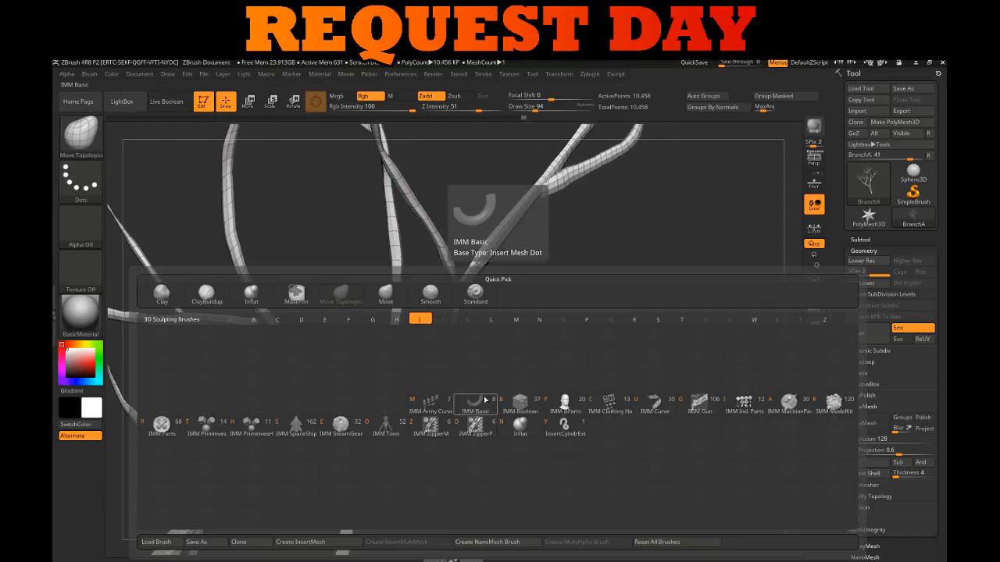
pyautogui.press('n')
pyautogui.moveTo(448, 355); pyautogui.dragTo(412, 400)
pyautogui.moveTo(514, 374); pyautogui.dragTo(498, 385)
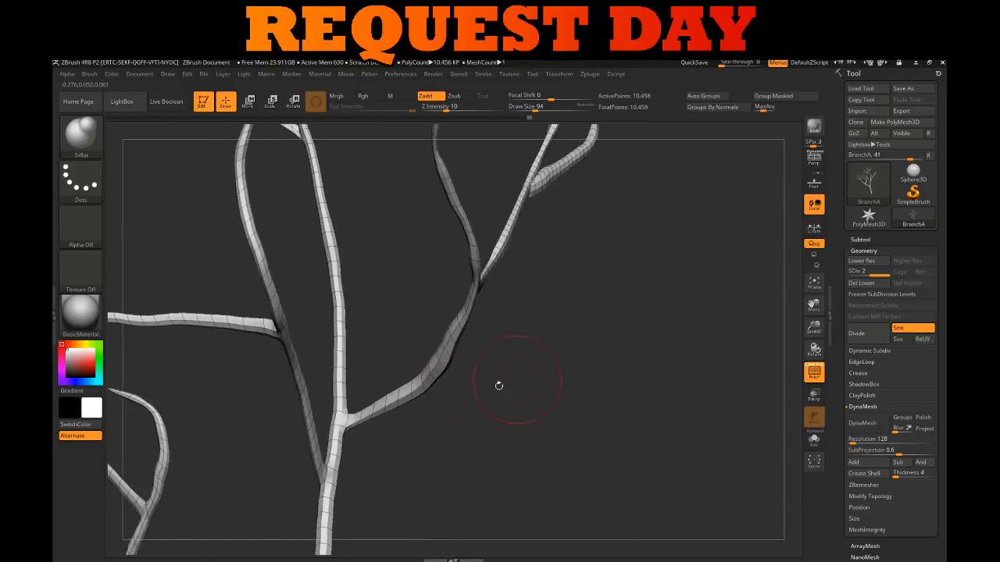
pyautogui.moveTo(412, 388); pyautogui.dragTo(368, 412)
pyautogui.moveTo(505, 402); pyautogui.dragTo(578, 400)
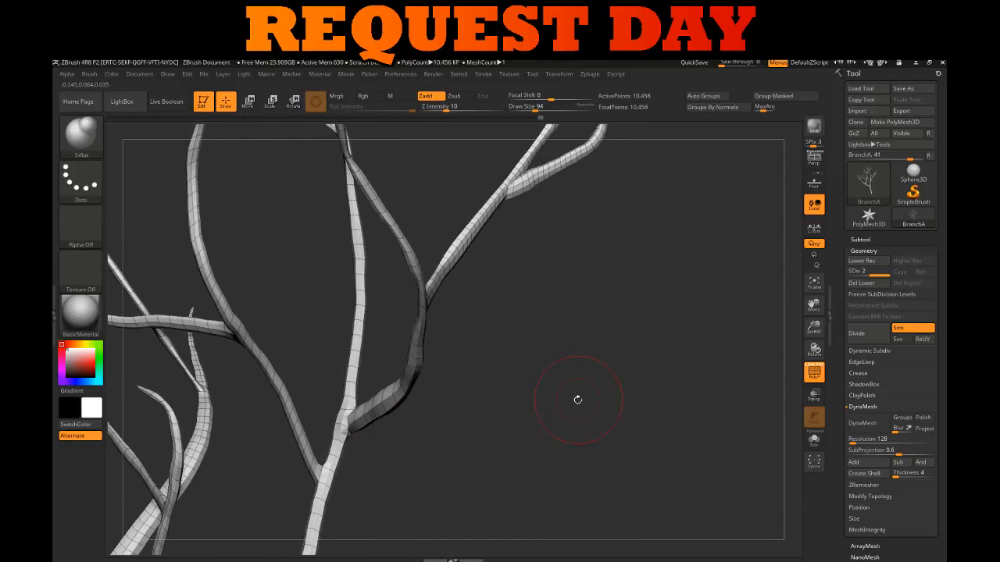
# Use the Move Topological brush at draw size 104 to reshape the long lower side branch and its offshoots
pyautogui.press('b')
pyautogui.press('m')
pyautogui.press('t')
pyautogui.moveTo(450, 362); pyautogui.dragTo(493, 285)
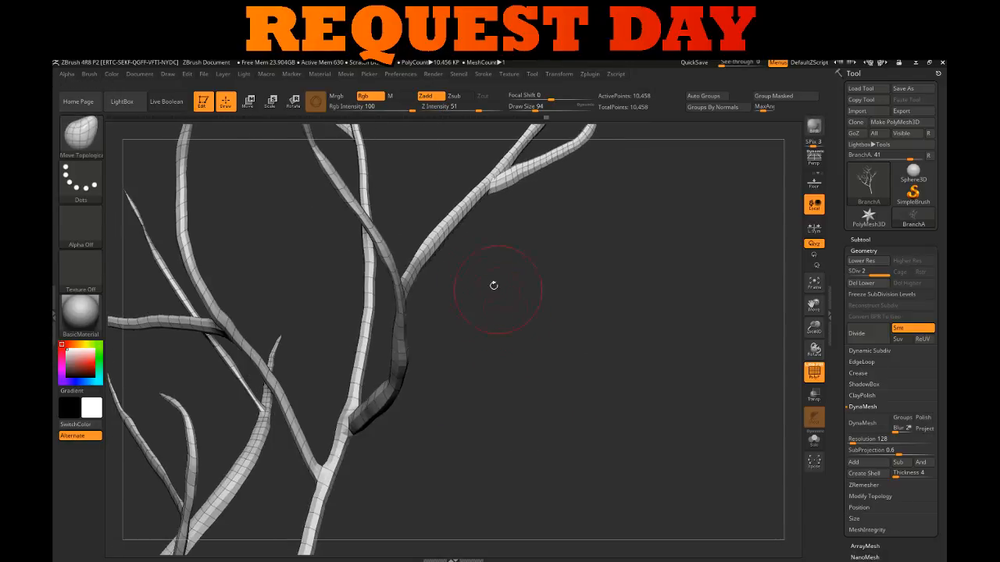
pyautogui.press('space')
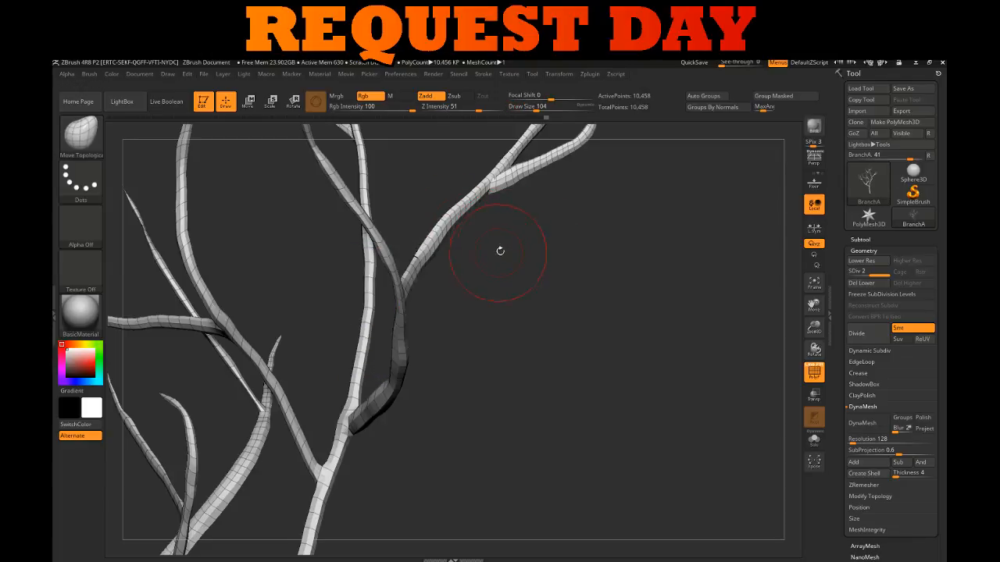
pyautogui.moveTo(502, 250)
pyautogui.mouseDown()
pyautogui.moveTo(531, 279)
pyautogui.moveTo(552, 257)
pyautogui.moveTo(473, 238)
pyautogui.mouseUp()
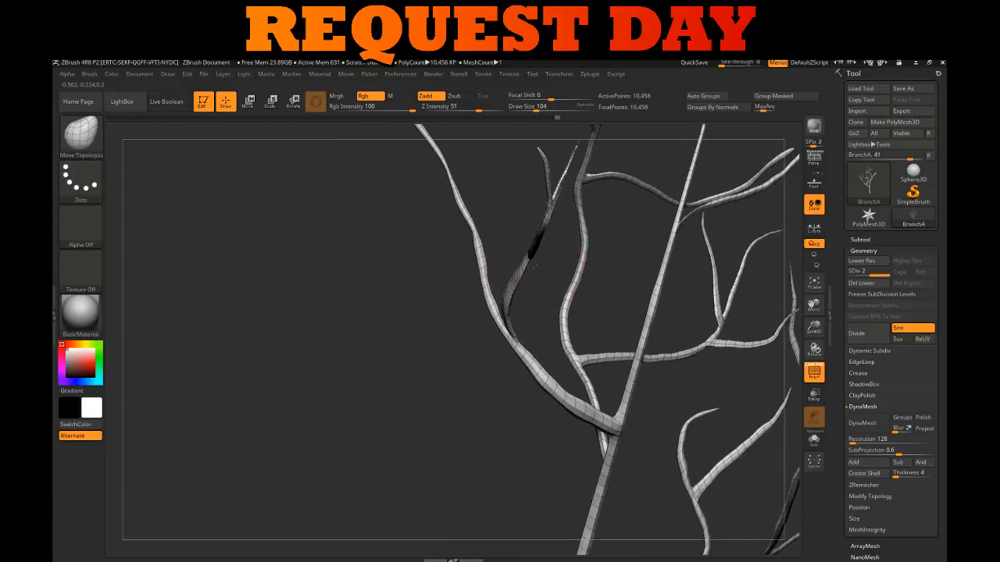
pyautogui.moveTo(484, 185); pyautogui.dragTo(483, 251)
pyautogui.moveTo(522, 451); pyautogui.dragTo(561, 445)
pyautogui.moveTo(527, 406); pyautogui.dragTo(532, 408)
pyautogui.moveTo(571, 276); pyautogui.dragTo(551, 261)
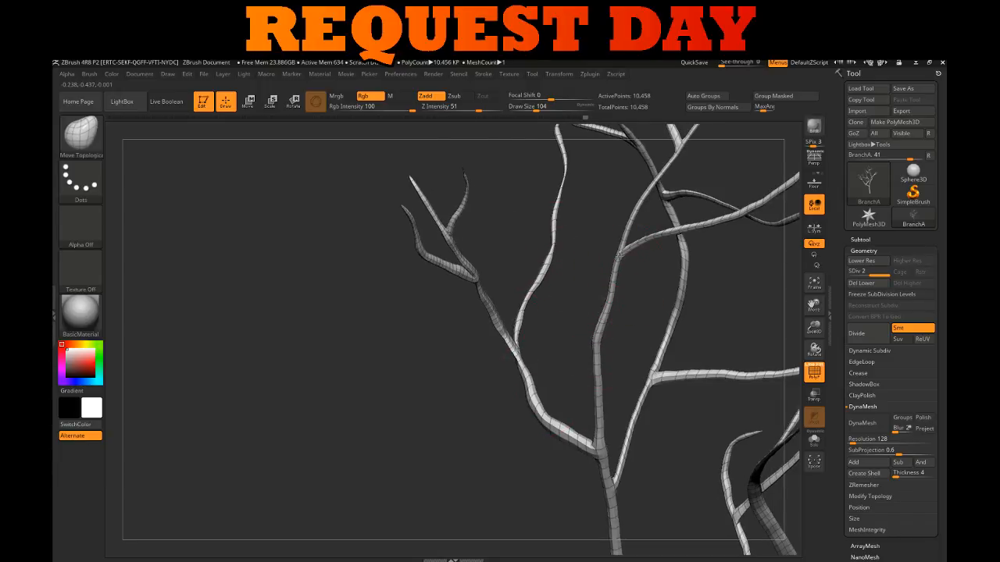
# Reshape the crown's upper branches and bend the thin twig on the outer forked branch into a curve with Move Topological
pyautogui.keyDown('alt'); pyautogui.moveTo(701, 148); pyautogui.dragTo(618, 251); pyautogui.keyUp('alt')
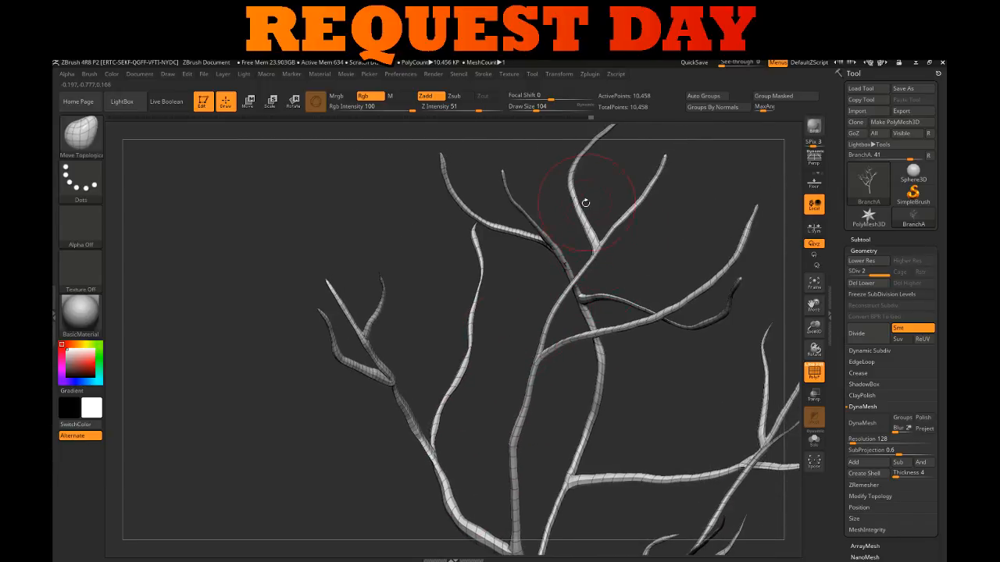
pyautogui.moveTo(585, 202); pyautogui.dragTo(643, 232)
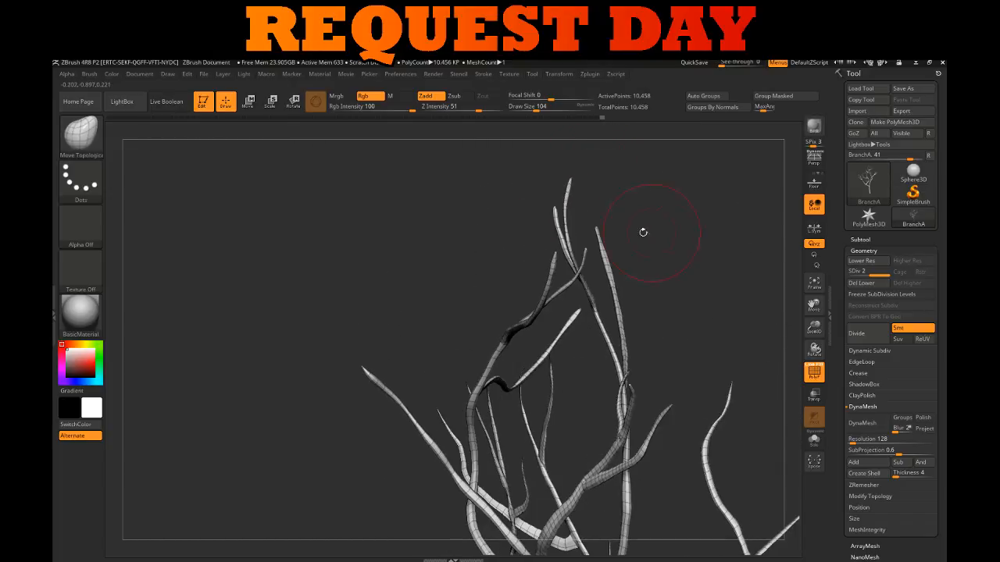
pyautogui.moveTo(568, 228); pyautogui.dragTo(509, 239)
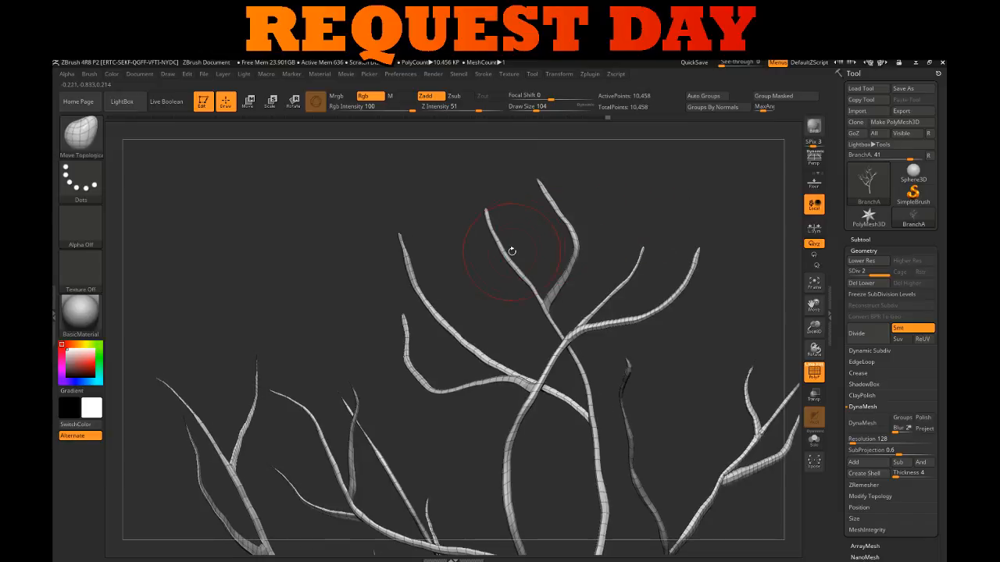
pyautogui.moveTo(438, 316)
pyautogui.mouseDown()
pyautogui.moveTo(446, 304)
pyautogui.moveTo(469, 329)
pyautogui.moveTo(482, 223)
pyautogui.mouseUp()
pyautogui.moveTo(249, 337); pyautogui.dragTo(242, 333)
pyautogui.moveTo(311, 342)
pyautogui.keyDown('alt'); pyautogui.mouseDown()
pyautogui.moveTo(321, 343)
pyautogui.moveTo(324, 384)
pyautogui.moveTo(356, 378)
pyautogui.mouseUp(); pyautogui.keyUp('alt')
pyautogui.moveTo(246, 336); pyautogui.dragTo(257, 331)
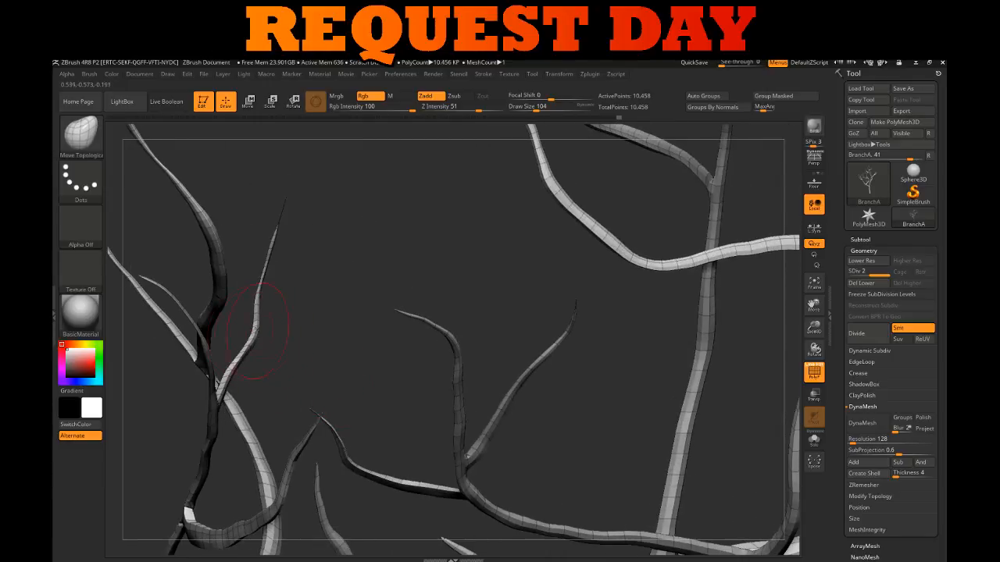
pyautogui.moveTo(261, 271); pyautogui.dragTo(257, 266)
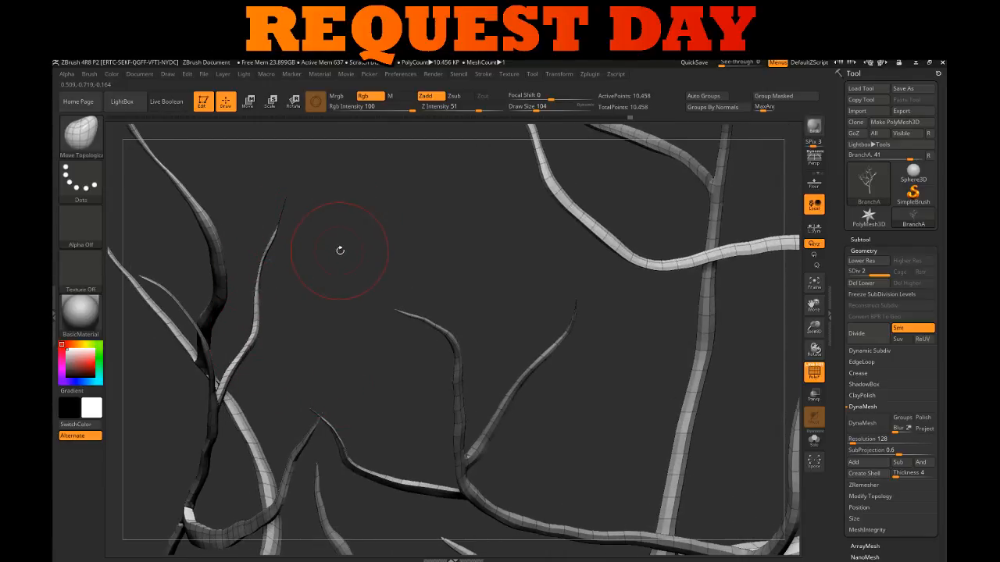
# Switch back to the Inflat brush and thicken the tips of the thin outer twigs and the pair of curved twigs
pyautogui.press('b')
pyautogui.press('i')
pyautogui.press('n')
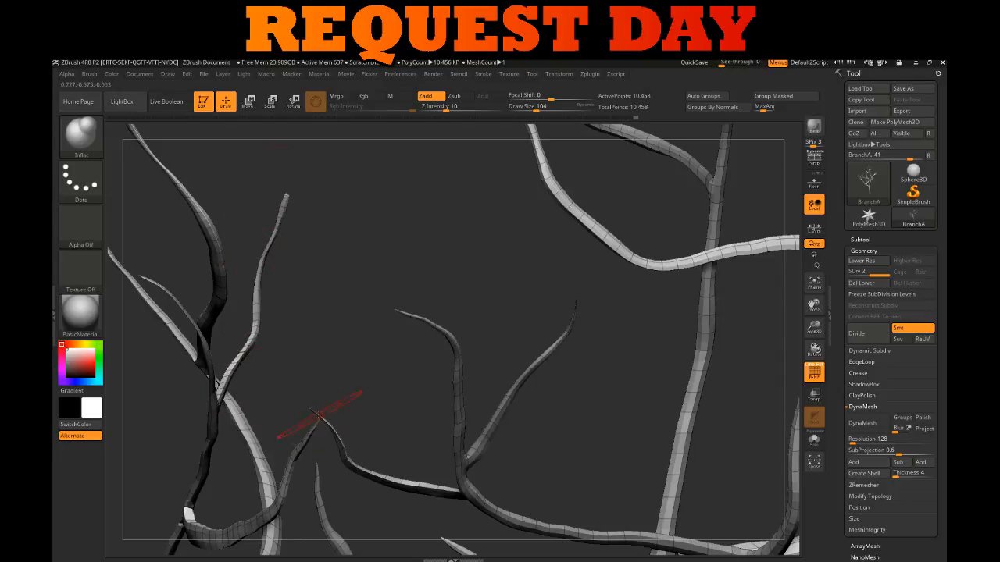
pyautogui.moveTo(309, 403); pyautogui.dragTo(320, 444)
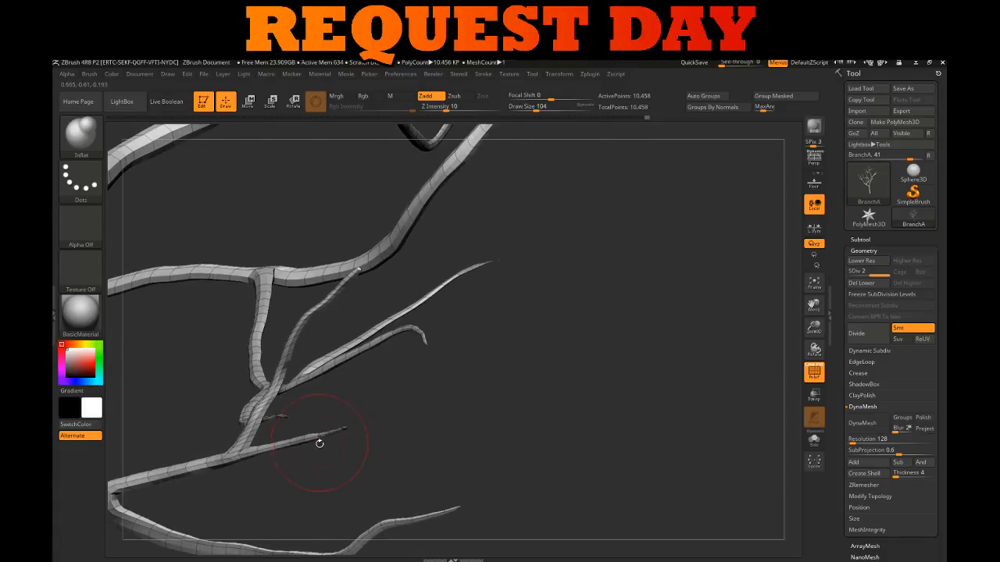
pyautogui.moveTo(495, 390); pyautogui.dragTo(349, 338)
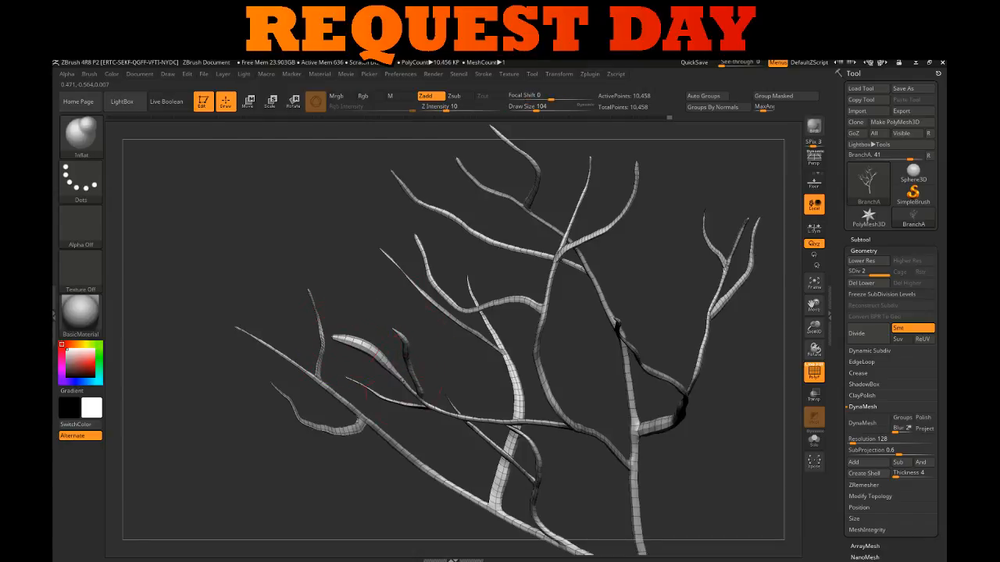
pyautogui.keyDown('alt'); pyautogui.moveTo(397, 372); pyautogui.dragTo(394, 353); pyautogui.keyUp('alt')
# Smooth the overly thick curved outer twig from its tip down towards its fork
pyautogui.moveTo(370, 393); pyautogui.dragTo(350, 331)
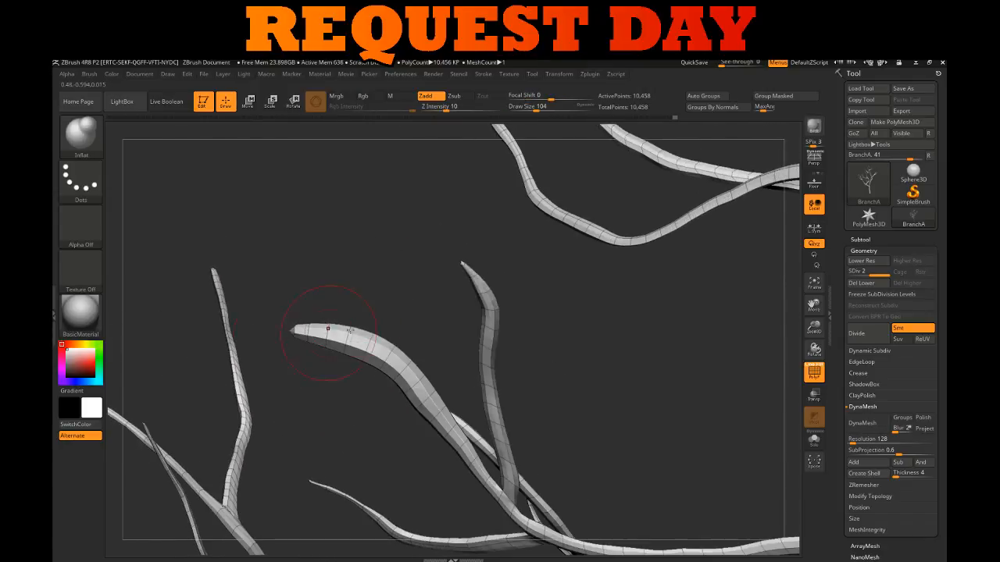
pyautogui.moveTo(404, 291)
pyautogui.keyDown('alt'); pyautogui.mouseDown()
pyautogui.moveTo(394, 276)
pyautogui.moveTo(390, 291)
pyautogui.mouseUp(); pyautogui.keyUp('alt')
pyautogui.keyDown('shift'); pyautogui.moveTo(335, 333); pyautogui.dragTo(440, 432); pyautogui.keyUp('shift')
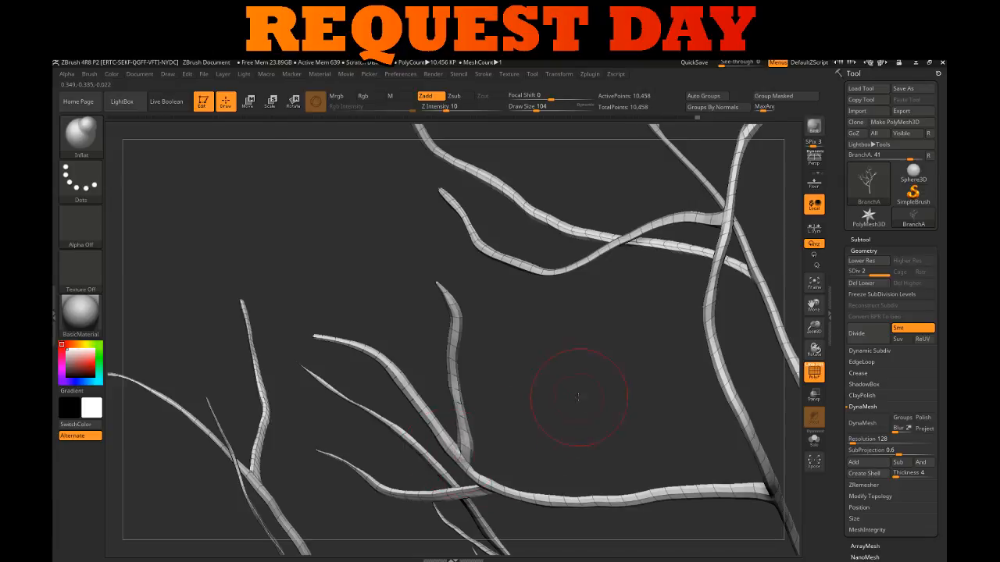
# Inflate the thin side twig beneath the outer forked pair, from its tip towards its fork
pyautogui.moveTo(576, 397); pyautogui.dragTo(559, 363)
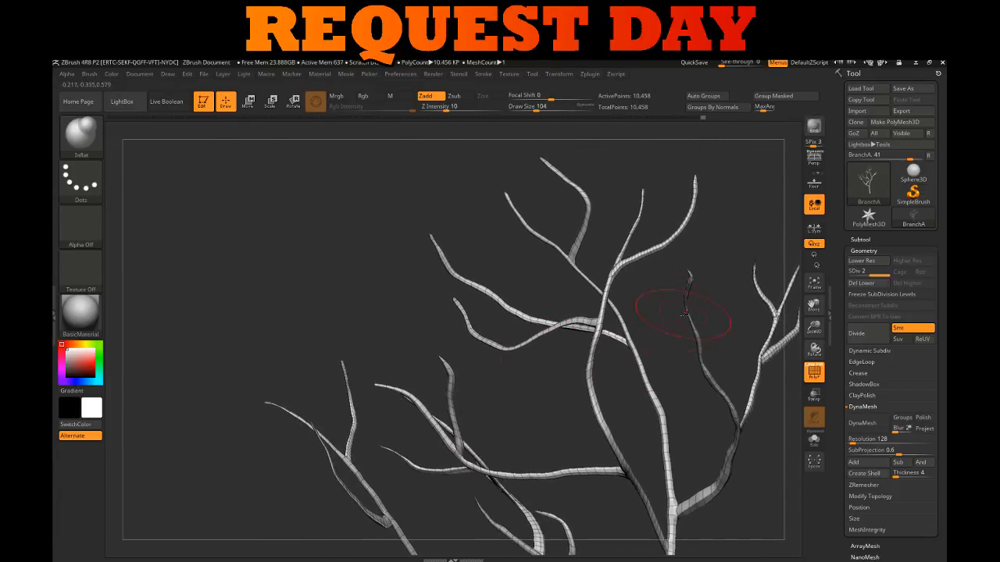
pyautogui.moveTo(719, 329); pyautogui.dragTo(635, 414)
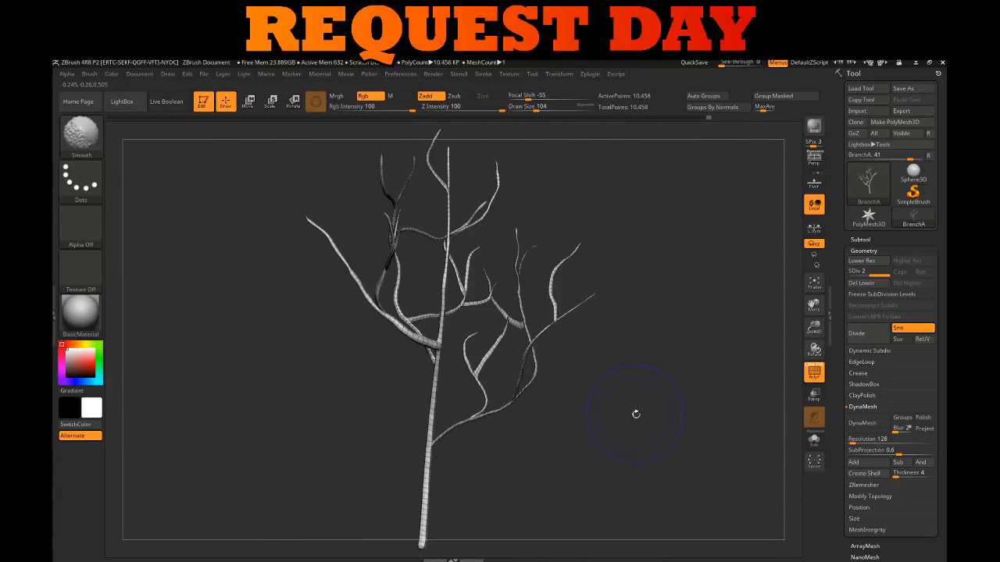
pyautogui.moveTo(639, 322); pyautogui.dragTo(623, 439)
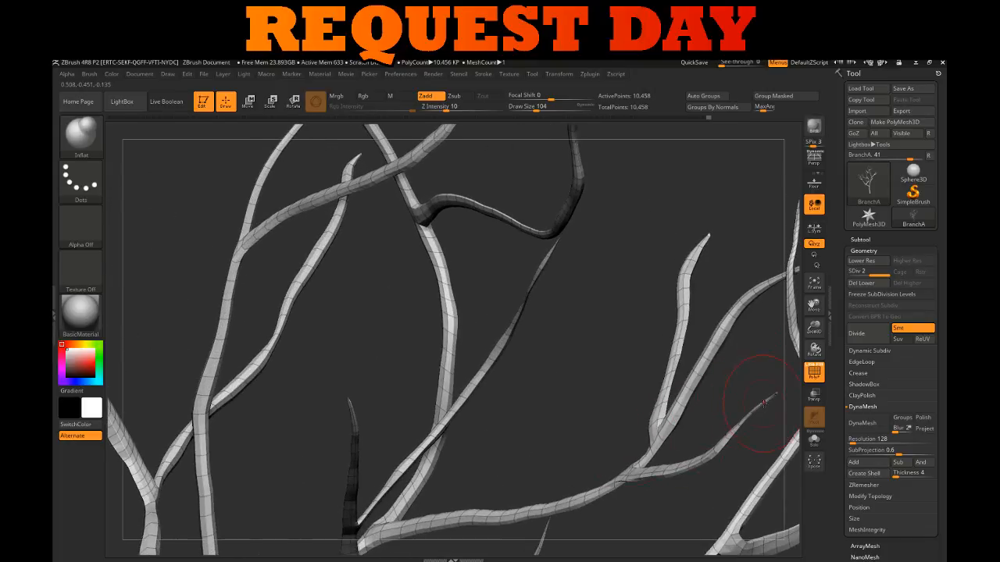
pyautogui.moveTo(763, 403); pyautogui.dragTo(720, 444)
pyautogui.keyDown('alt'); pyautogui.moveTo(661, 493); pyautogui.dragTo(581, 434); pyautogui.keyUp('alt')
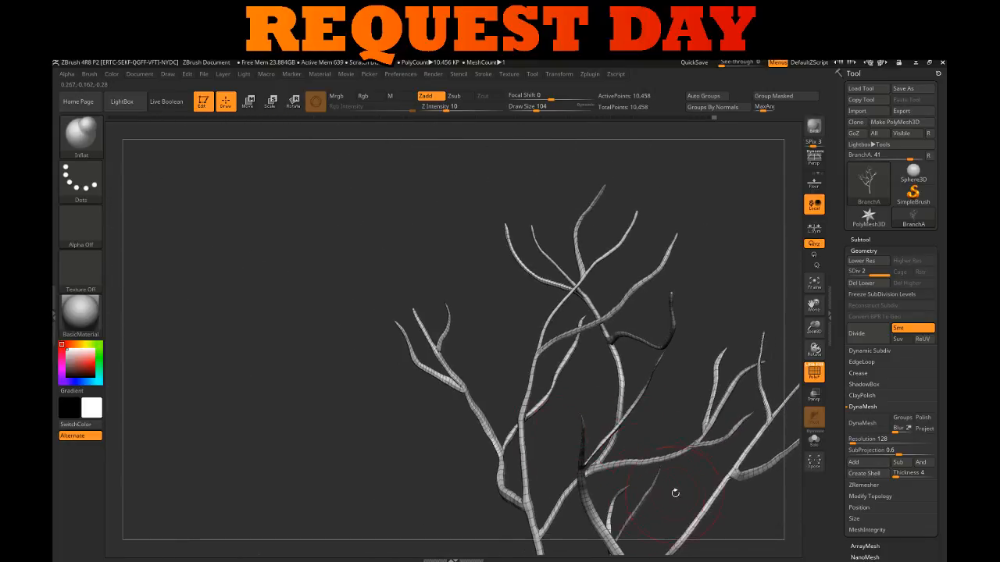
pyautogui.keyDown('alt'); pyautogui.moveTo(675, 493); pyautogui.dragTo(645, 425); pyautogui.keyUp('alt')
pyautogui.moveTo(712, 416)
pyautogui.keyDown('alt'); pyautogui.mouseDown()
pyautogui.moveTo(679, 387)
pyautogui.moveTo(722, 412)
pyautogui.mouseUp(); pyautogui.keyUp('alt')
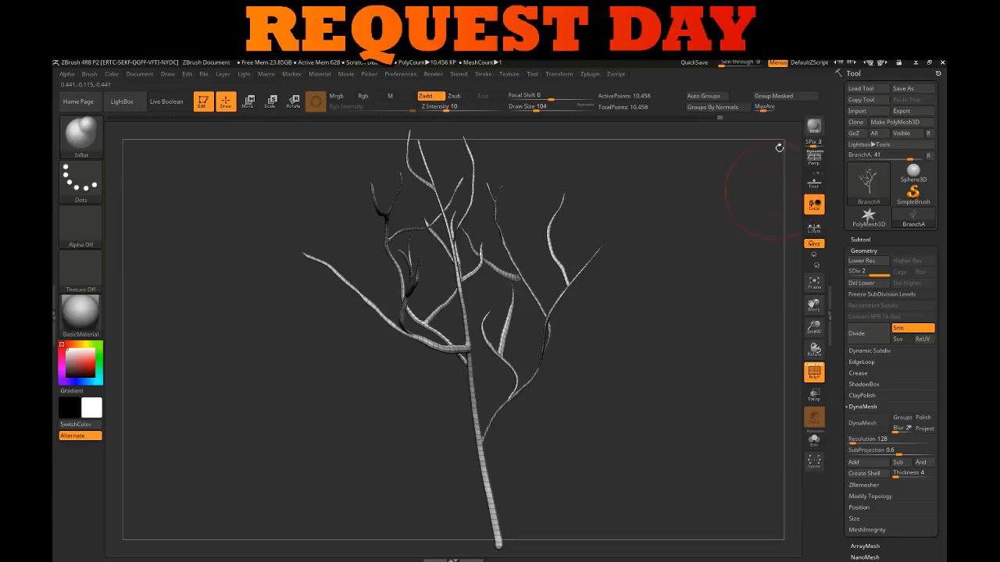
# Export the sculpted mesh over the existing BranchA.obj in the Tree project's OBJs folder
pyautogui.click(901, 111)
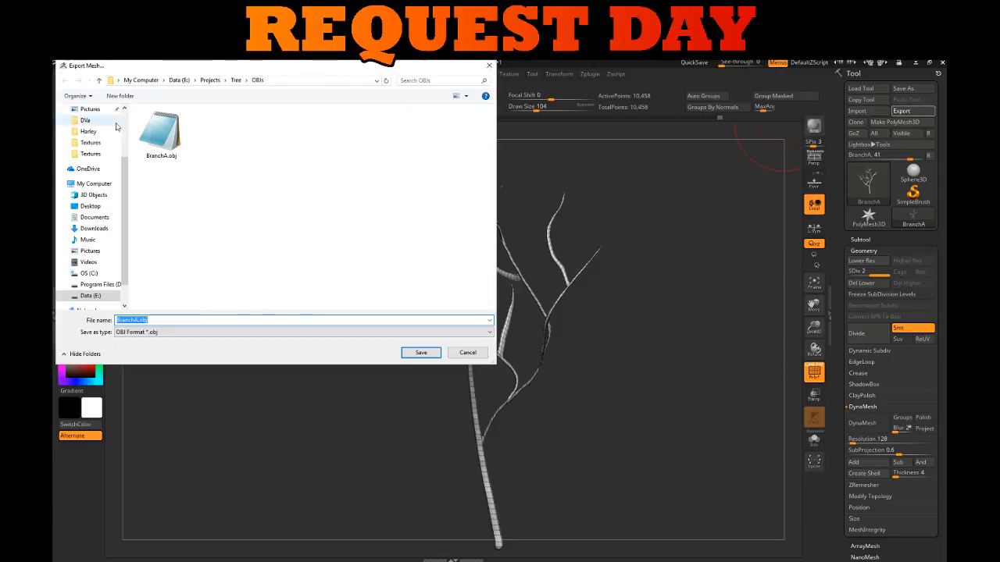
pyautogui.doubleClick(170, 152)
pyautogui.click(528, 318)
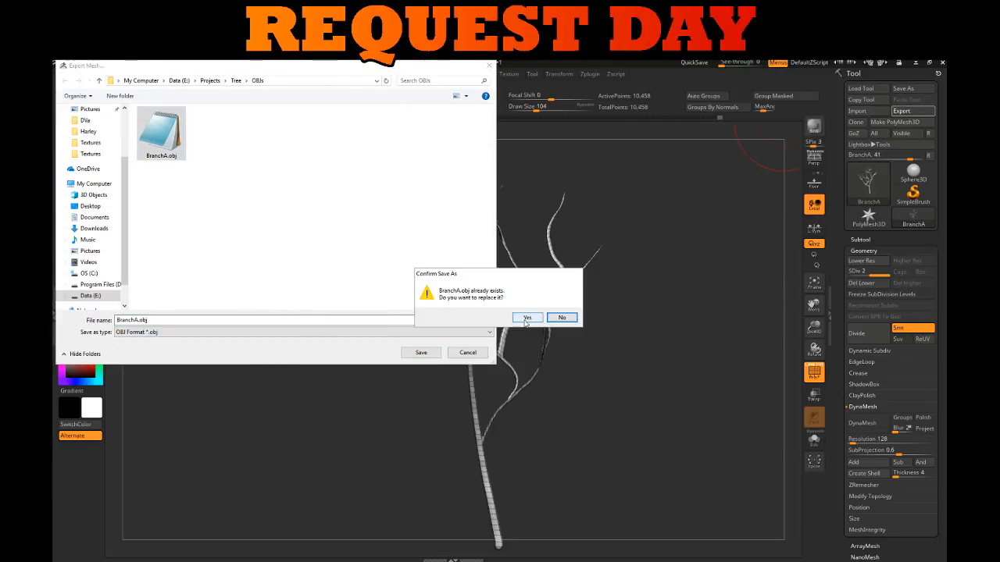
# Switch to 3ds Max and delete the old, unsculpted tree mesh
pyautogui.click(916, 63)
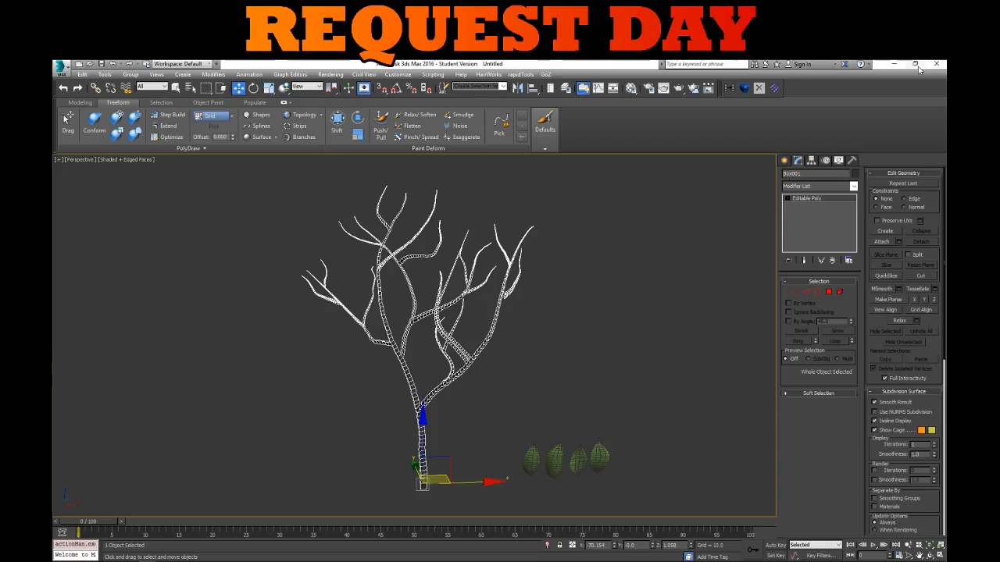
pyautogui.press('Delete')
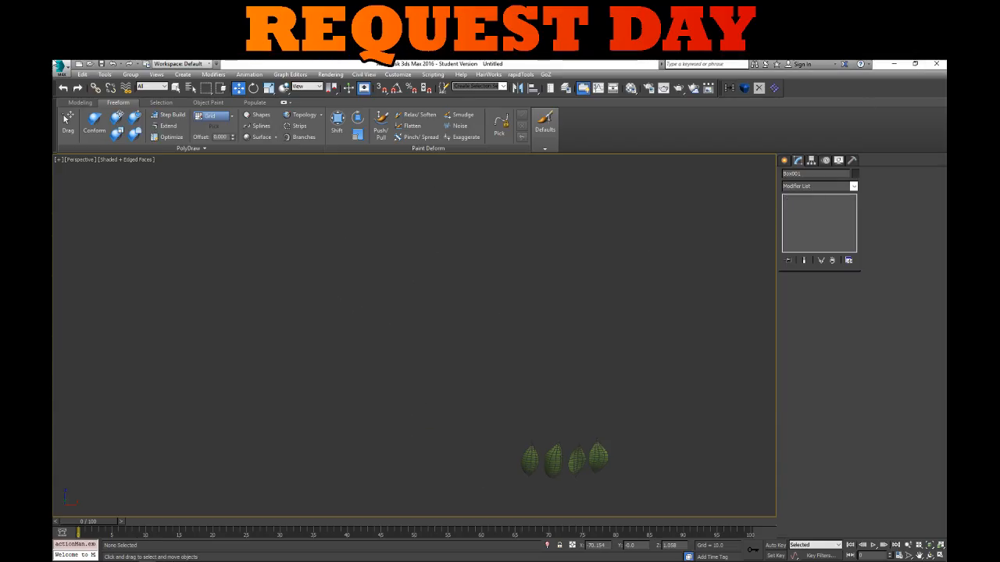
# Start importing a file into the scene and browse the Projects folder
pyautogui.click(59, 66)
pyautogui.click(82, 196)
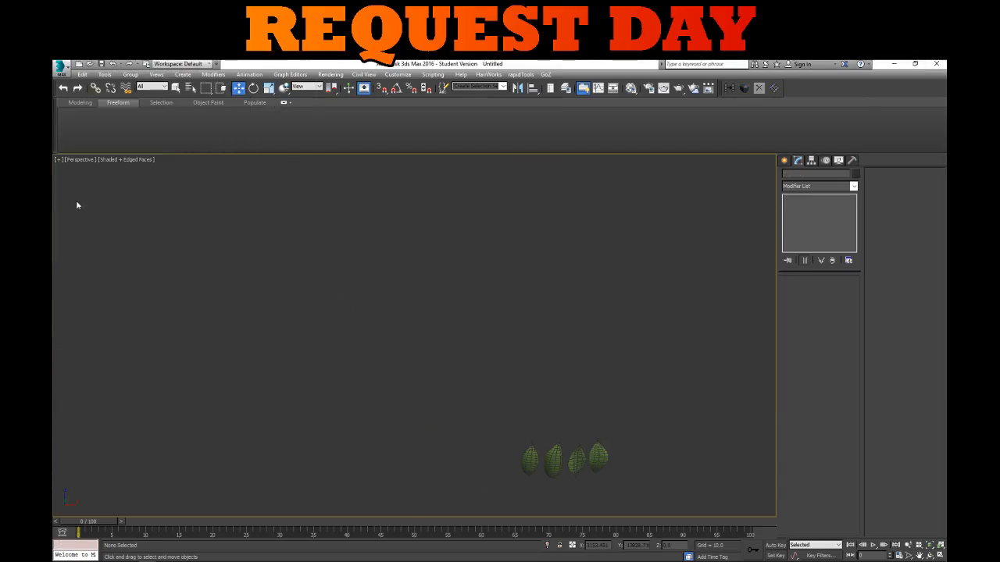
pyautogui.doubleClick(123, 122)
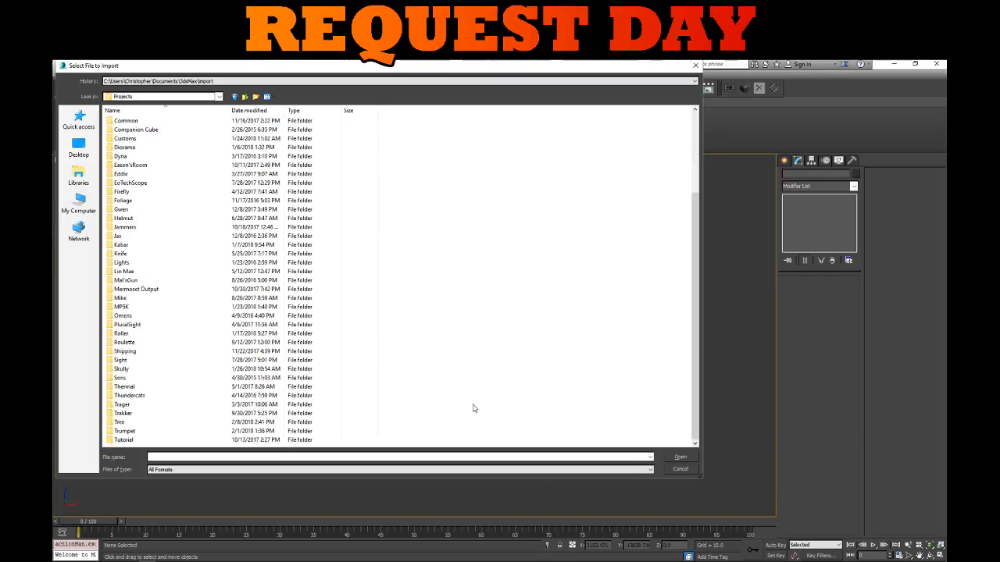